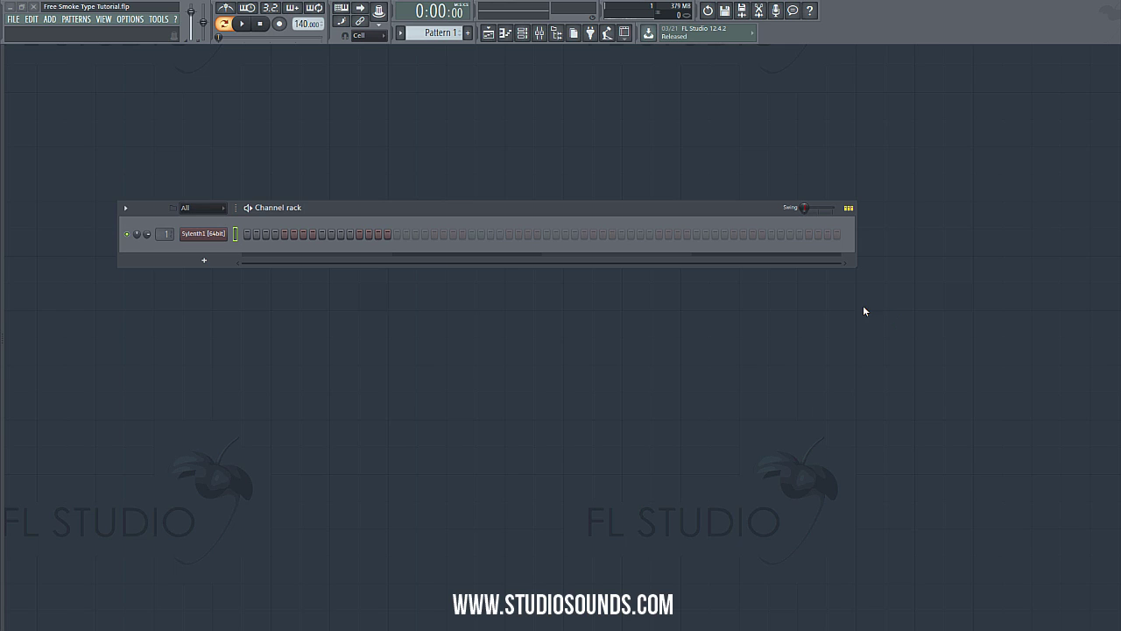
# - Check the preset loaded in Sylenth1, close the plugin, and open the channel's piano roll
pyautogui.click(203, 234)
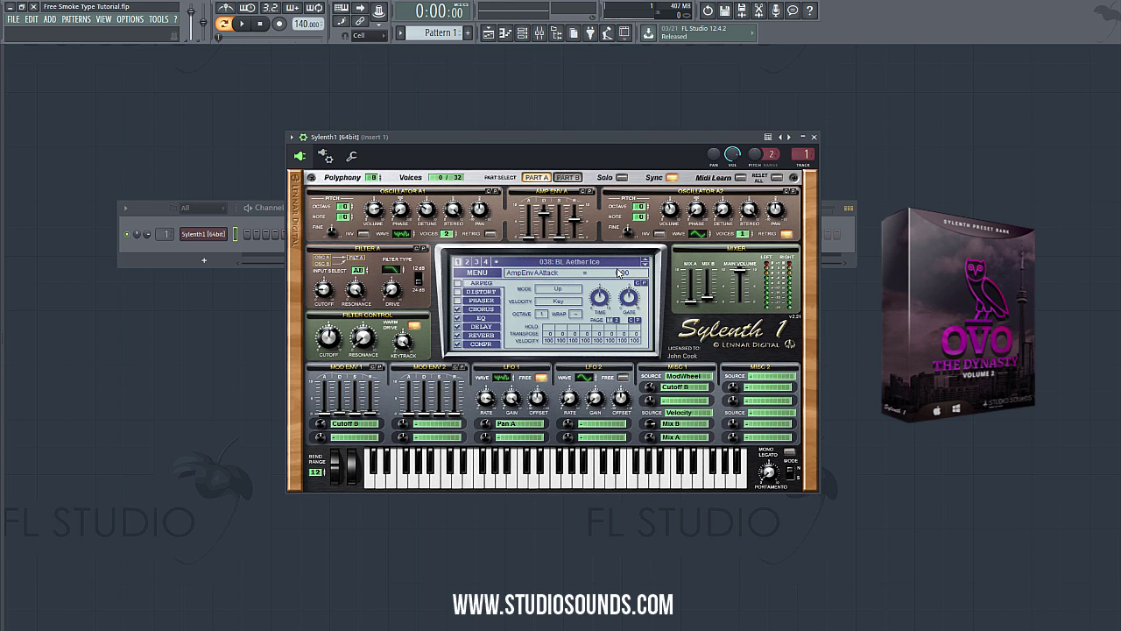
pyautogui.click(814, 137)
pyautogui.rightClick(209, 238)
pyautogui.click(246, 232)
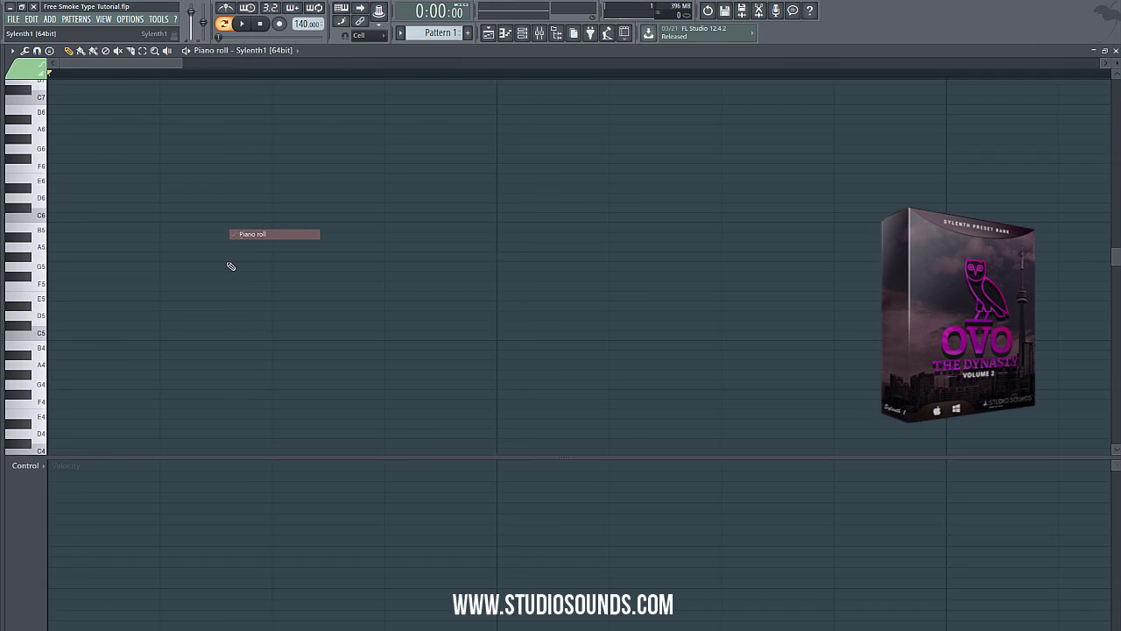
# - Draw a one-beat E5 note at the pattern start and repeat it to fill bars 1 and 2 with eight notes
pyautogui.click(58, 298)
pyautogui.moveTo(77, 298); pyautogui.dragTo(87, 299)
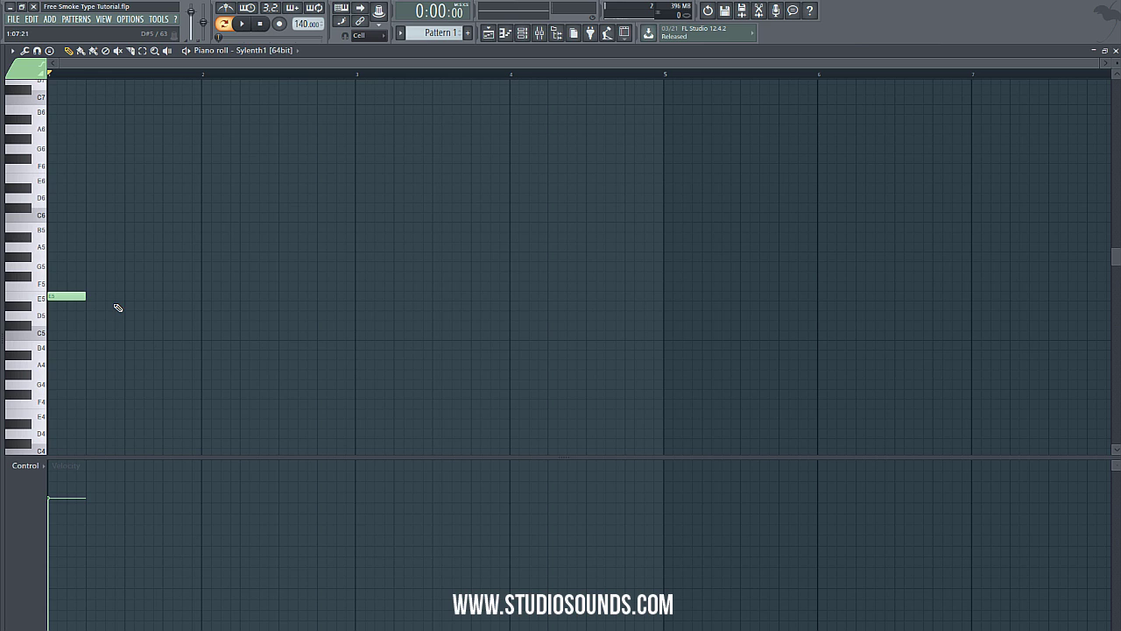
pyautogui.hotkey('ctrl', 'b')
pyautogui.hotkey('ctrl', 'b')
pyautogui.hotkey('ctrl', 'b')
pyautogui.hotkey('ctrl', 'b')
pyautogui.hotkey('ctrl', 'b')
pyautogui.hotkey('ctrl', 'b')
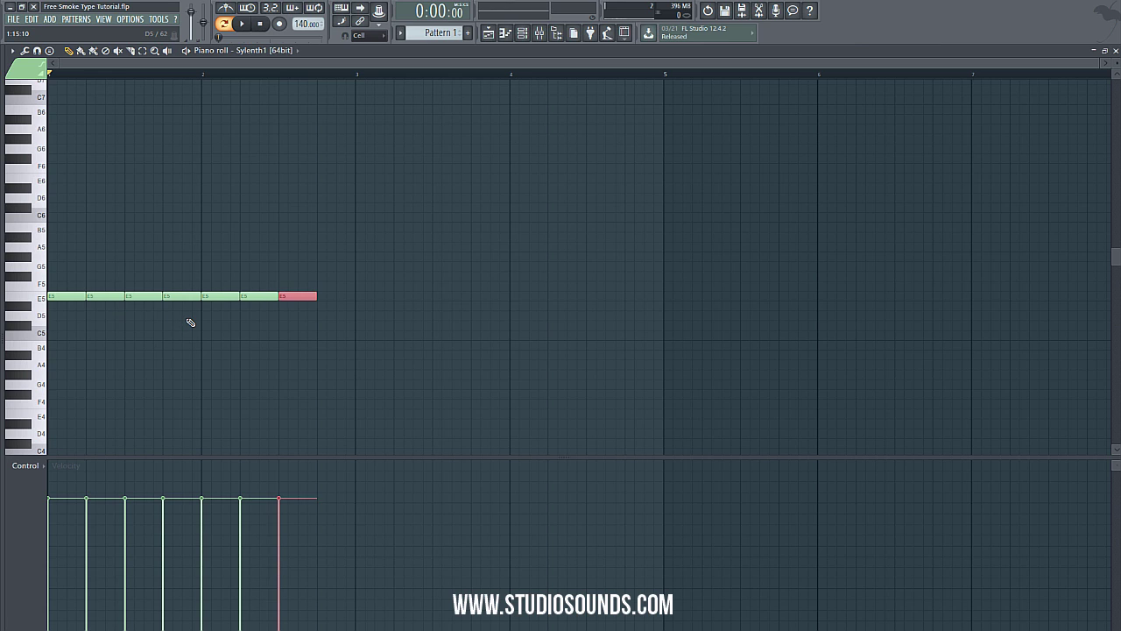
pyautogui.hotkey('ctrl', 'b')
# - Copy the eight E5 notes into bars 3 and 4 at pitch B4 and audition the pattern
pyautogui.moveTo(399, 339); pyautogui.dragTo(47, 273)
pyautogui.keyDown('shift'); pyautogui.moveTo(257, 296); pyautogui.dragTo(371, 347); pyautogui.keyUp('shift')
pyautogui.keyDown('ctrl'); pyautogui.click(408, 391); pyautogui.keyUp('ctrl')
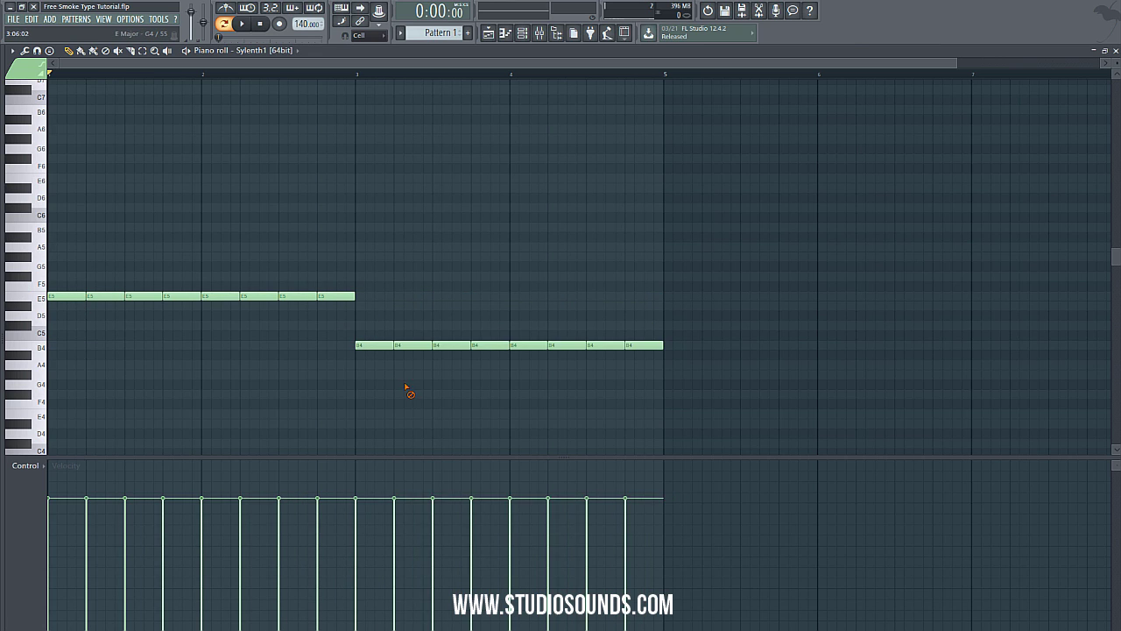
pyautogui.click(242, 23)
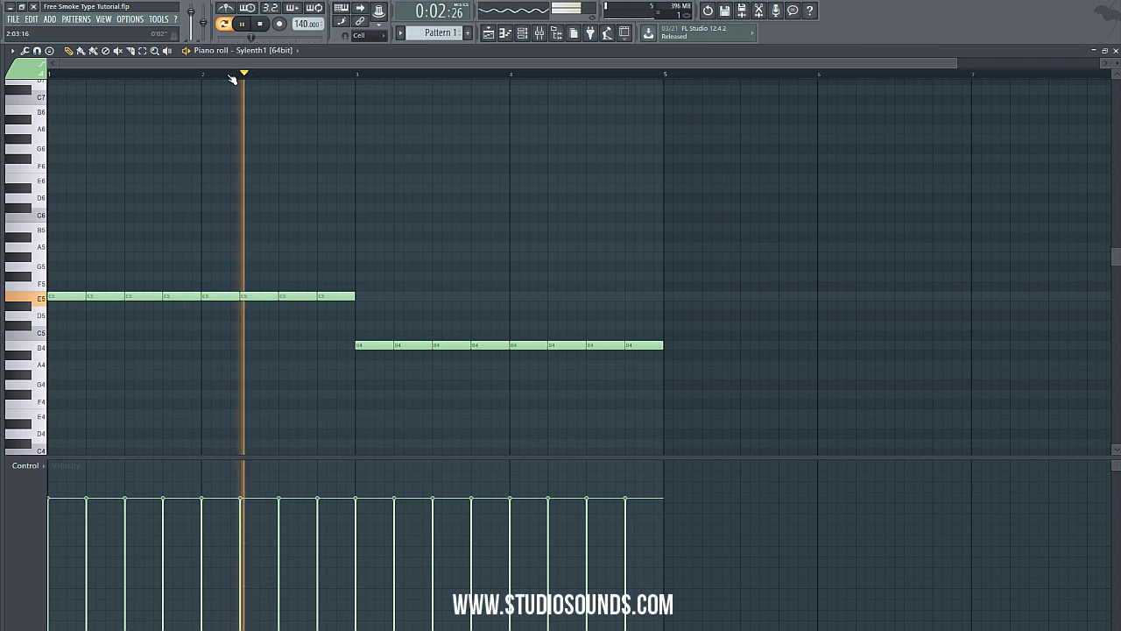
pyautogui.press('space')
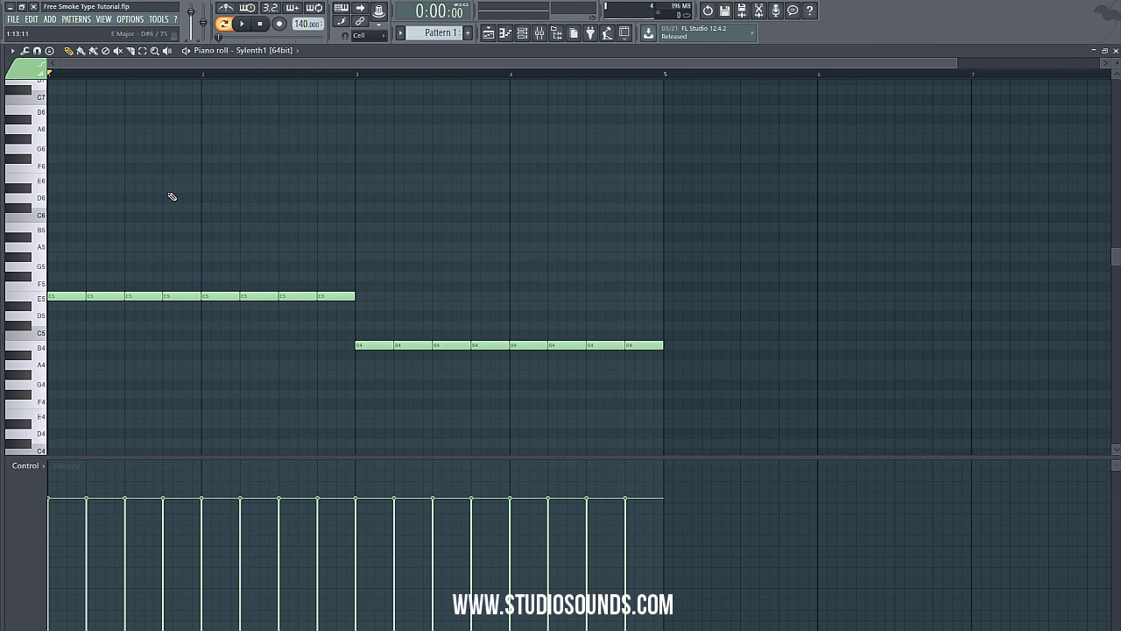
# - Add one-beat C6, A5 and B5 notes from half a beat into bar 1, end with a half-beat G5, and duplicate the phrase into bar 2
pyautogui.click(74, 221)
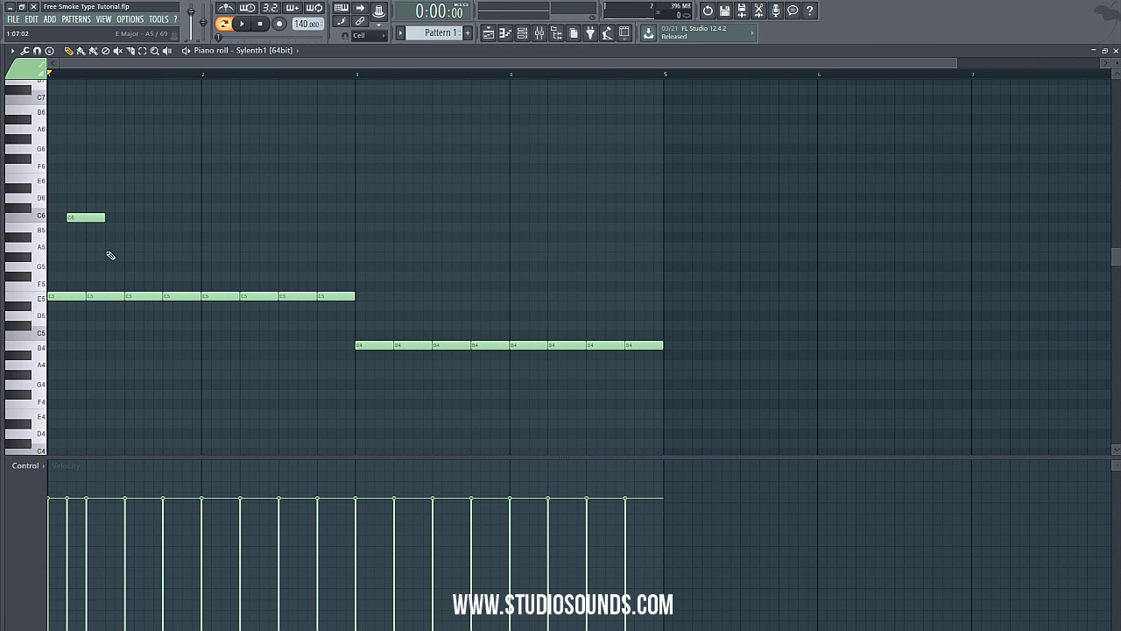
pyautogui.click(108, 247)
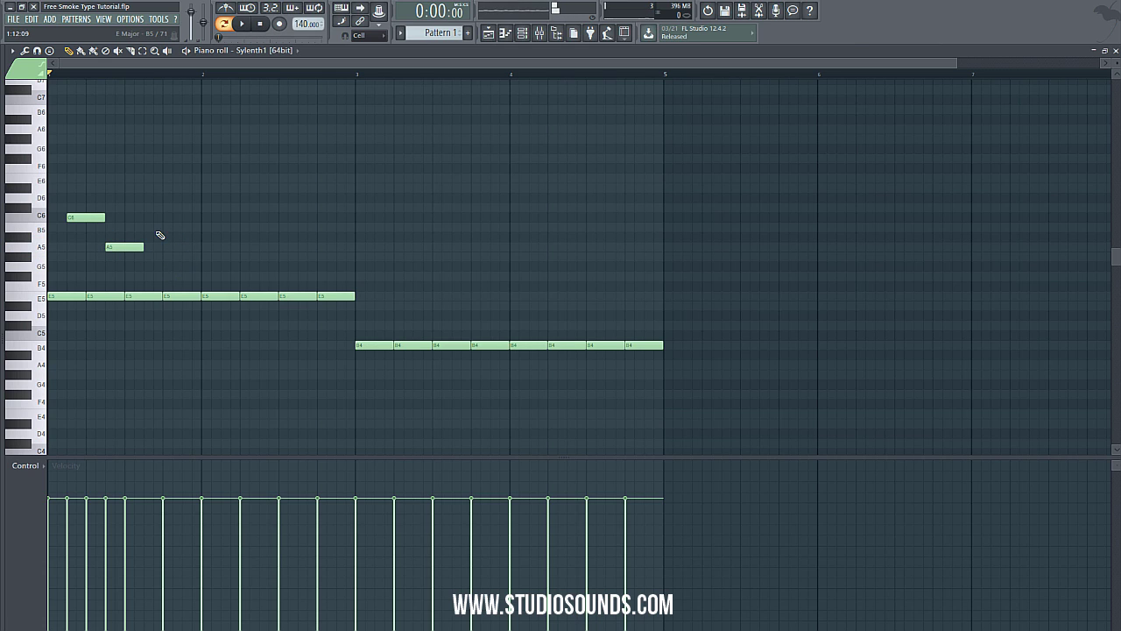
pyautogui.click(149, 228)
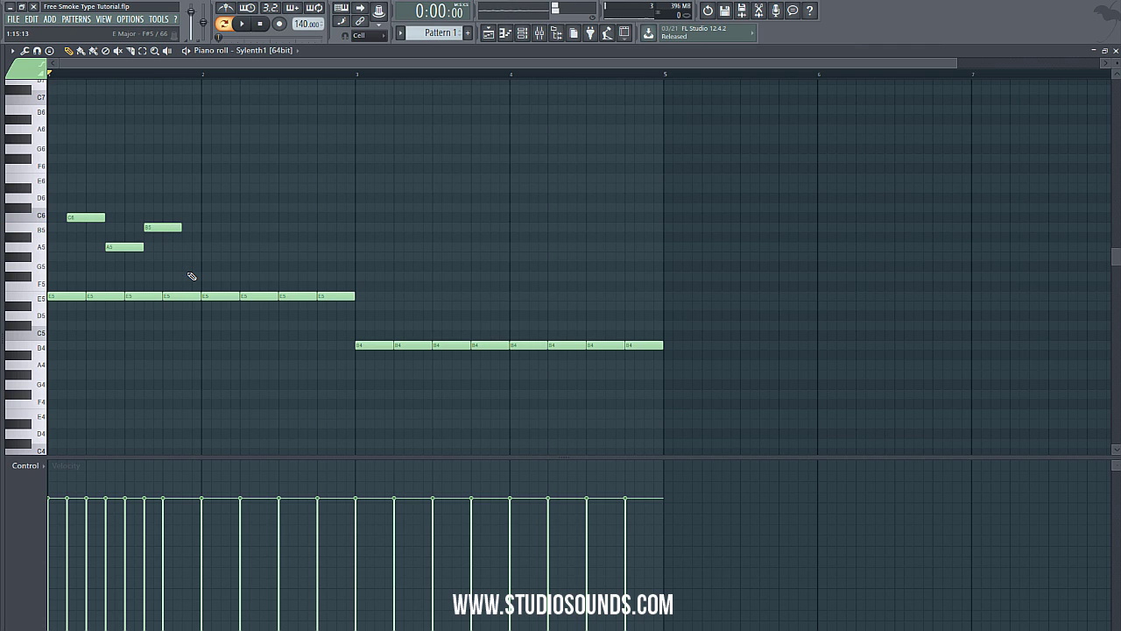
pyautogui.click(188, 266)
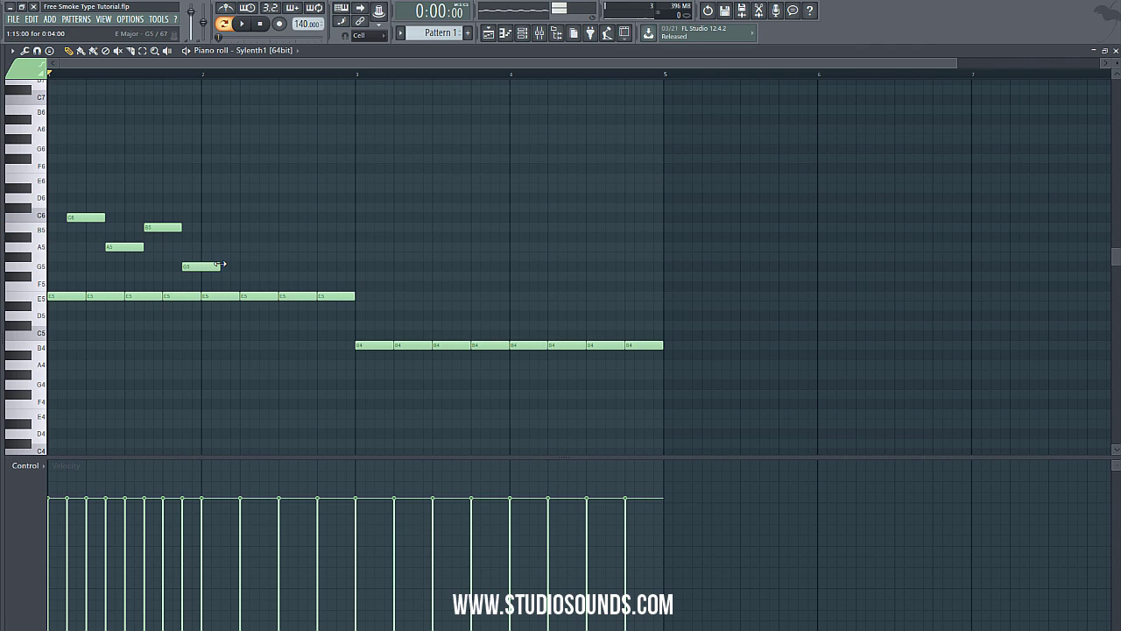
pyautogui.moveTo(222, 281); pyautogui.dragTo(228, 225)
pyautogui.keyDown('ctrl'); pyautogui.click(445, 274); pyautogui.keyUp('ctrl')
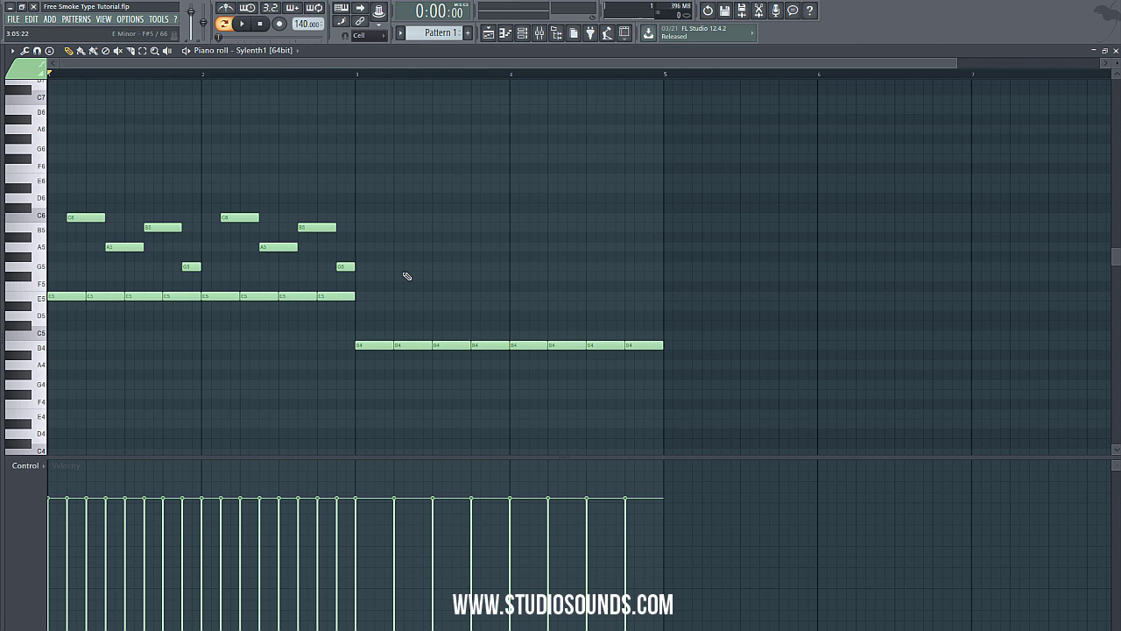
# - Add one-beat G5, E5 and F#5 notes from half a beat into bar 3, end with a half-beat E5, and duplicate them into bar 4
pyautogui.click(380, 267)
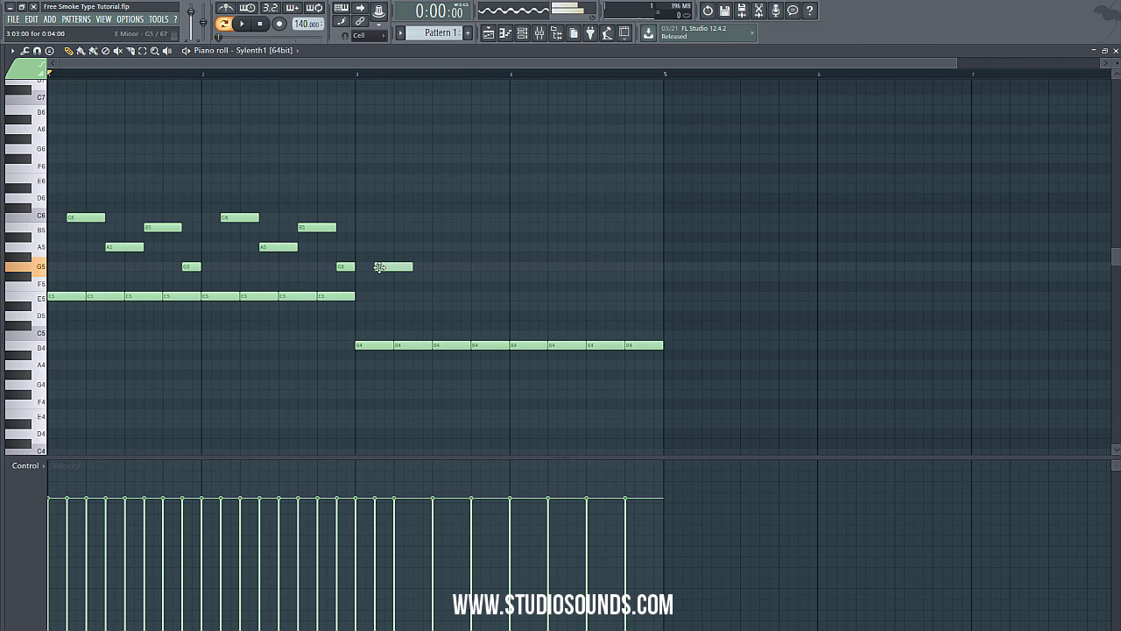
pyautogui.click(420, 297)
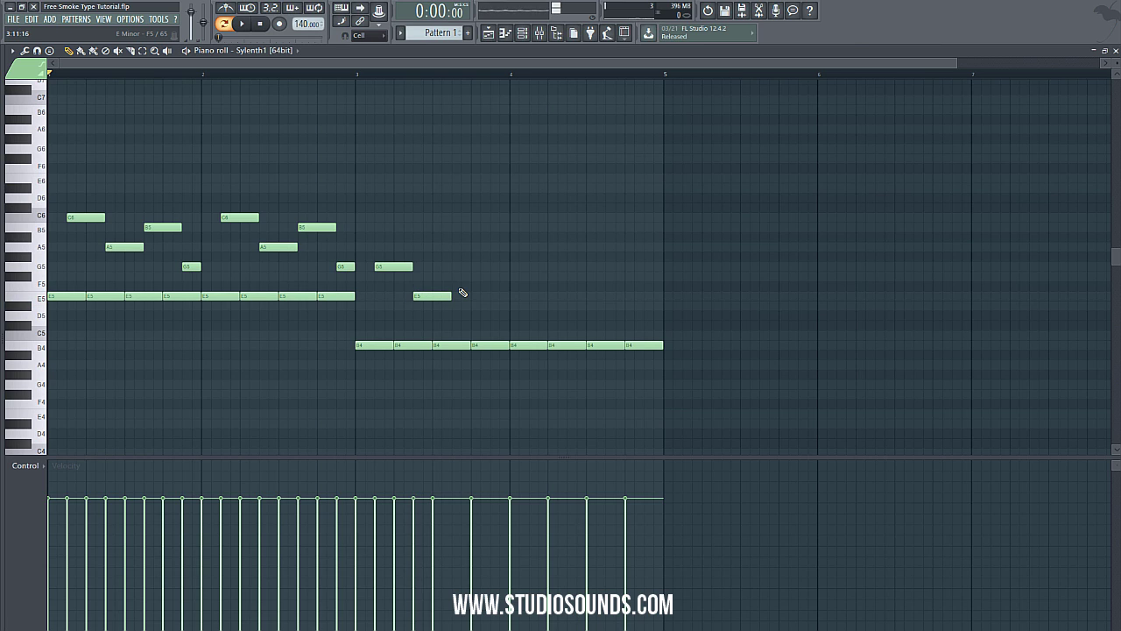
pyautogui.click(455, 277)
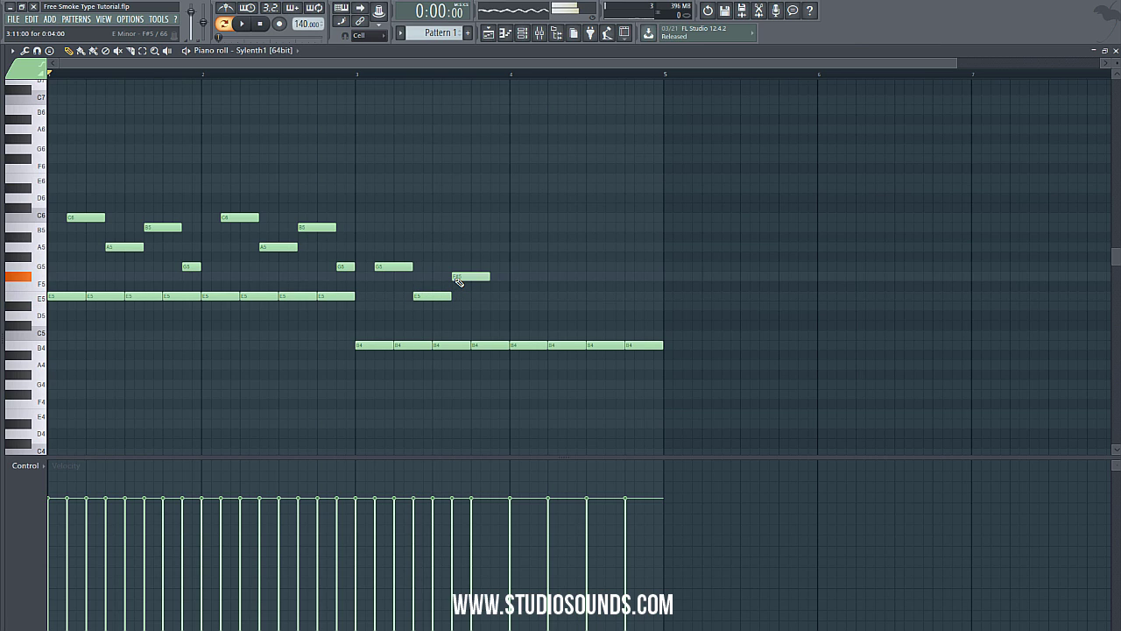
pyautogui.click(495, 297)
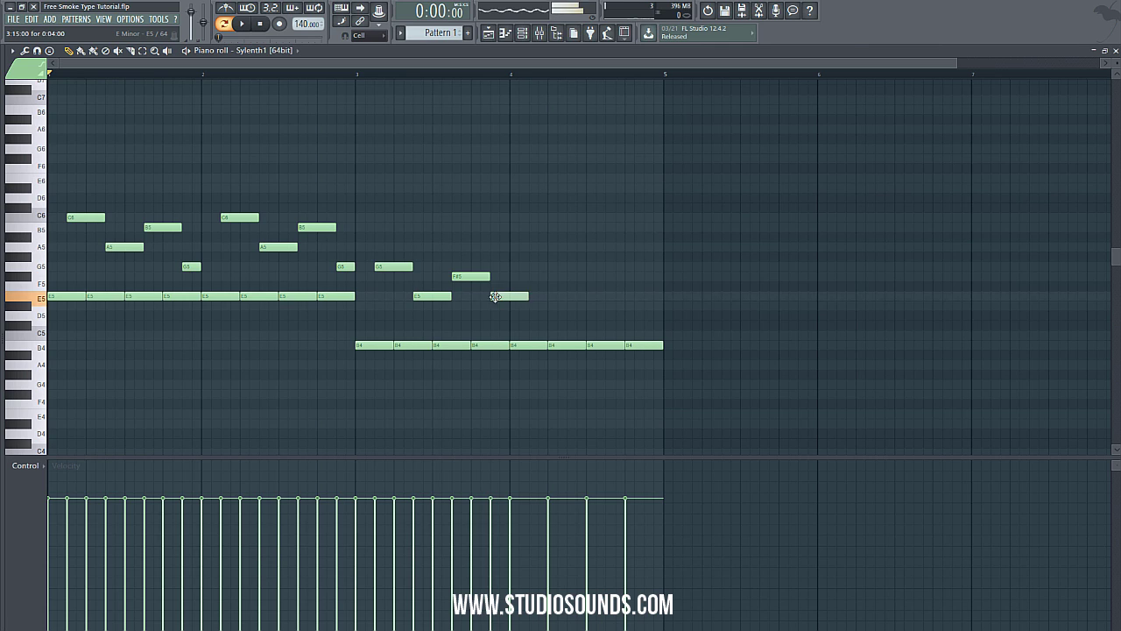
pyautogui.moveTo(528, 296); pyautogui.dragTo(548, 269)
pyautogui.click(697, 307)
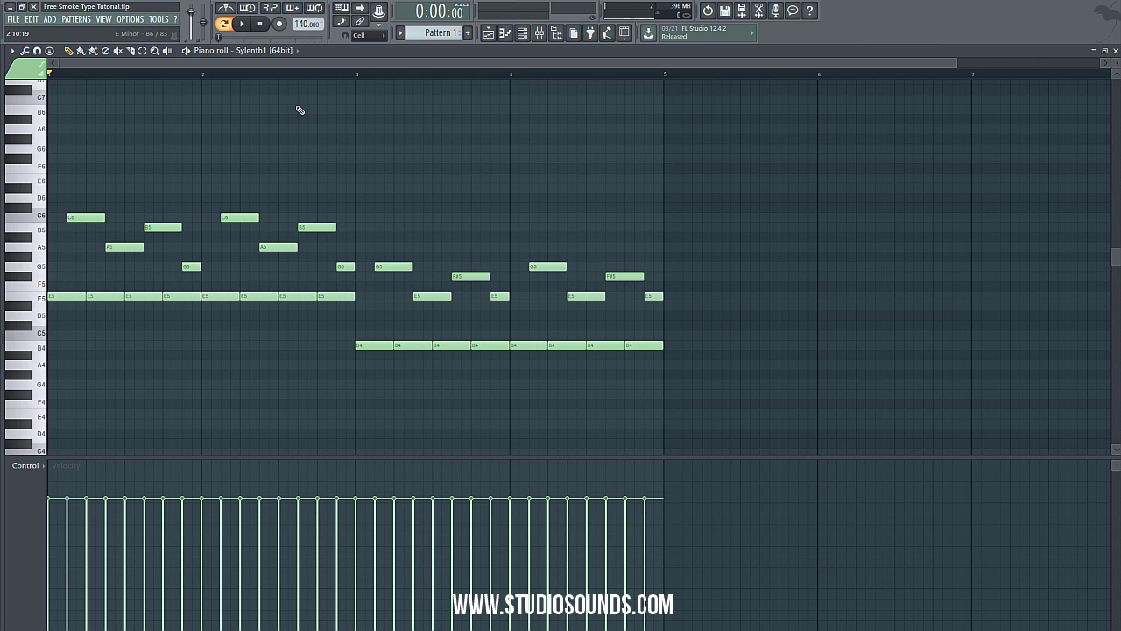
# - Play back the complete four-bar melody and close the piano roll
pyautogui.click(243, 24)
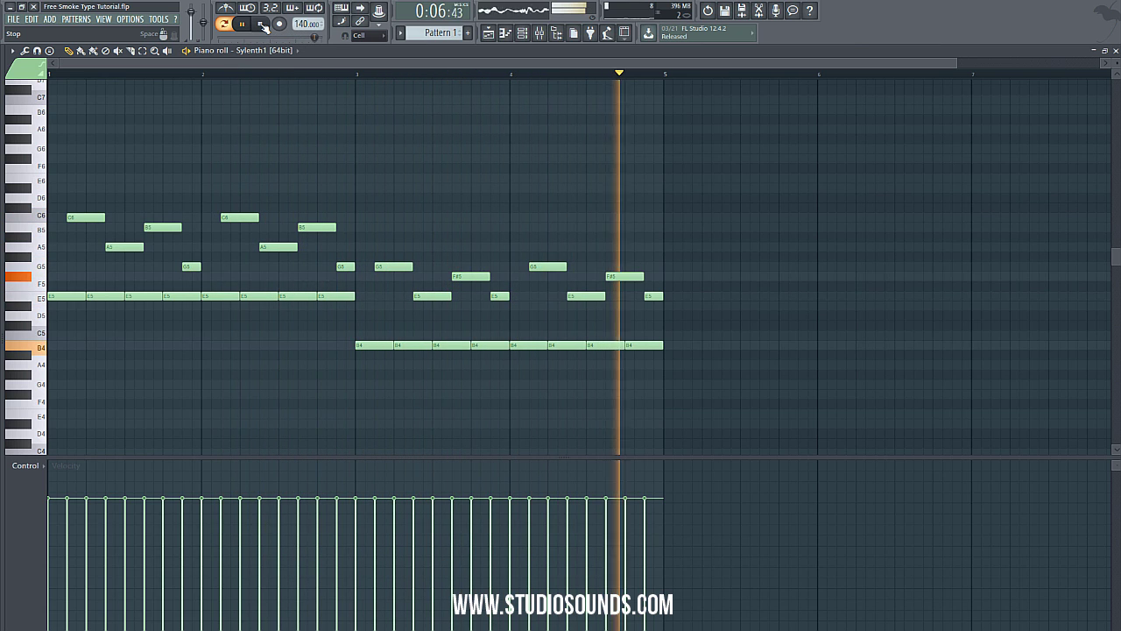
pyautogui.click(262, 26)
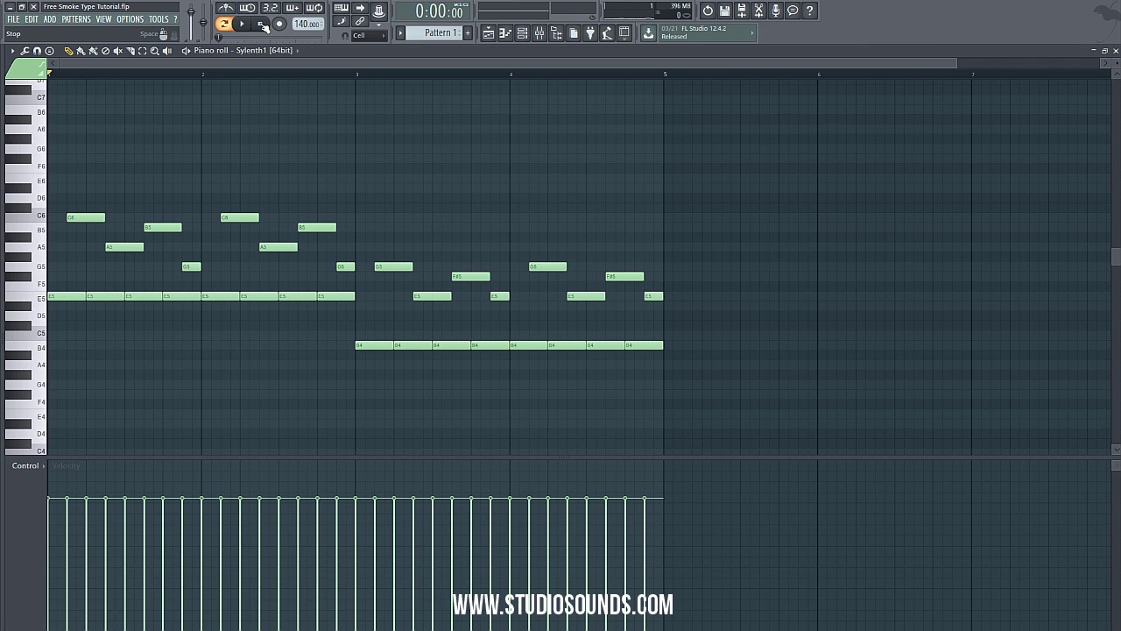
pyautogui.click(1116, 49)
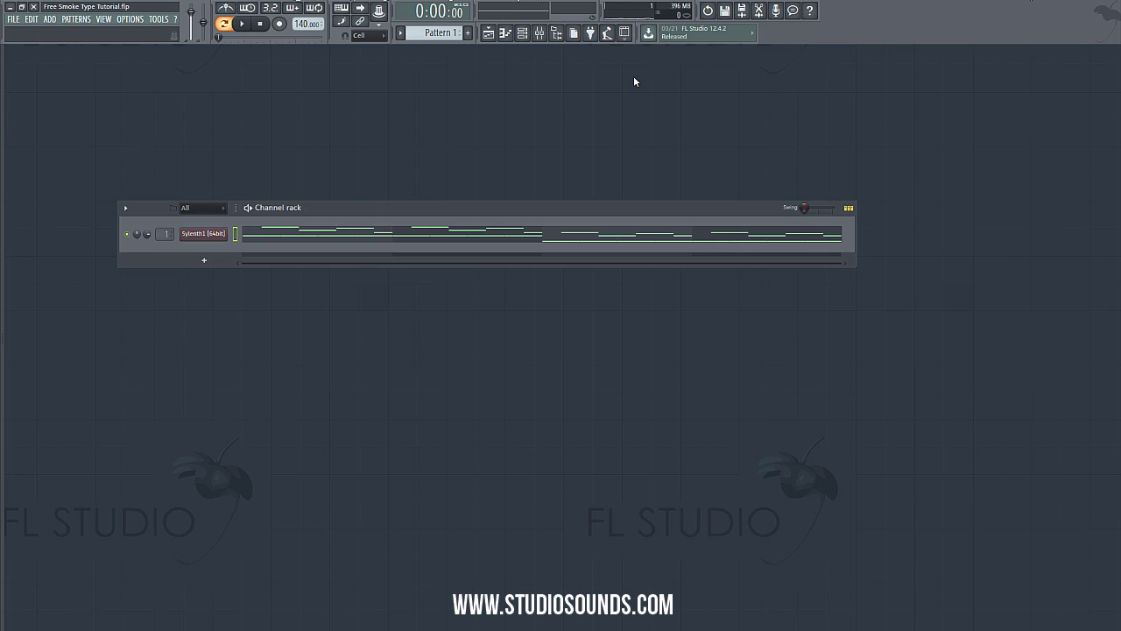
# - Look up the wave file export option for the melody
pyautogui.click(15, 19)
pyautogui.moveTo(42, 114)
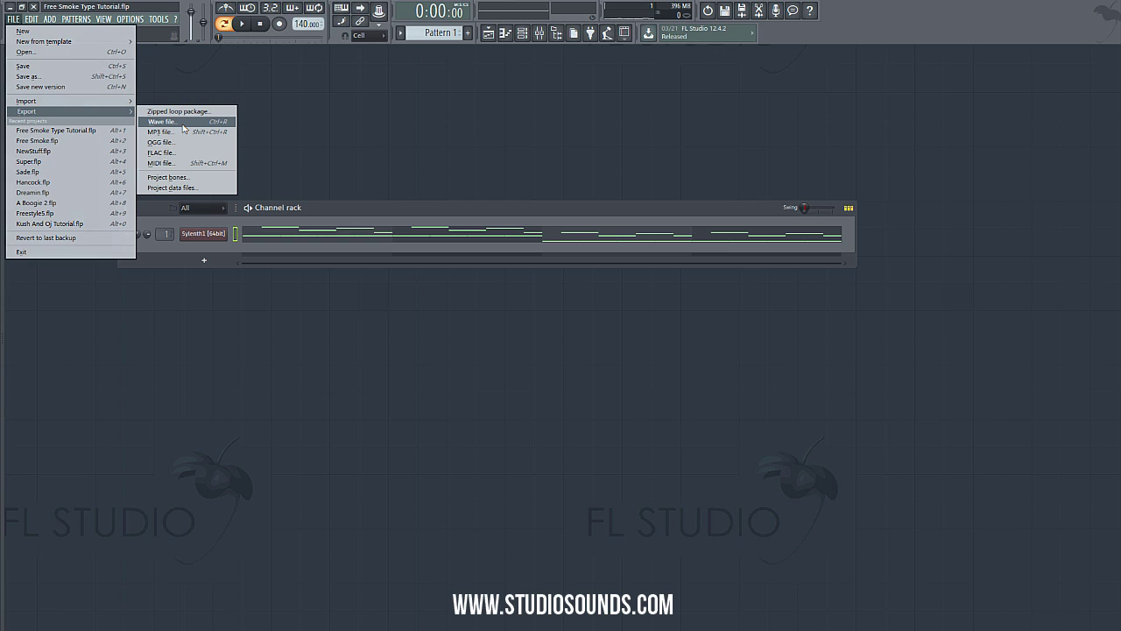
pyautogui.click(363, 127)
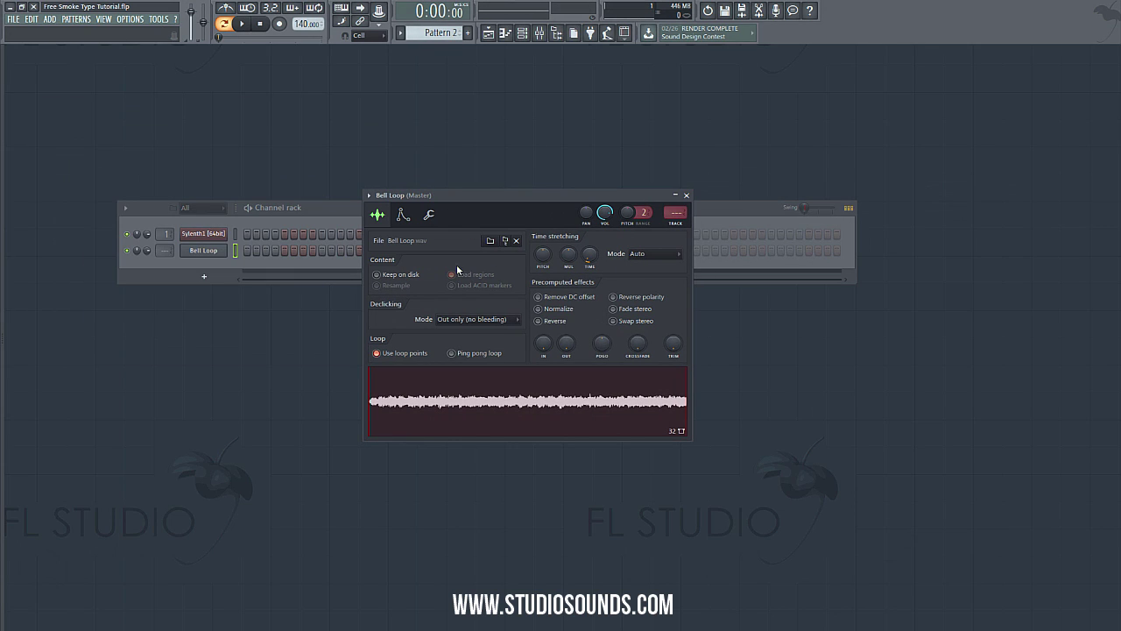
# - Insert an empty Sampler channel from the Bell Loop channel and close its settings window
pyautogui.rightClick(203, 254)
pyautogui.moveTo(254, 324)
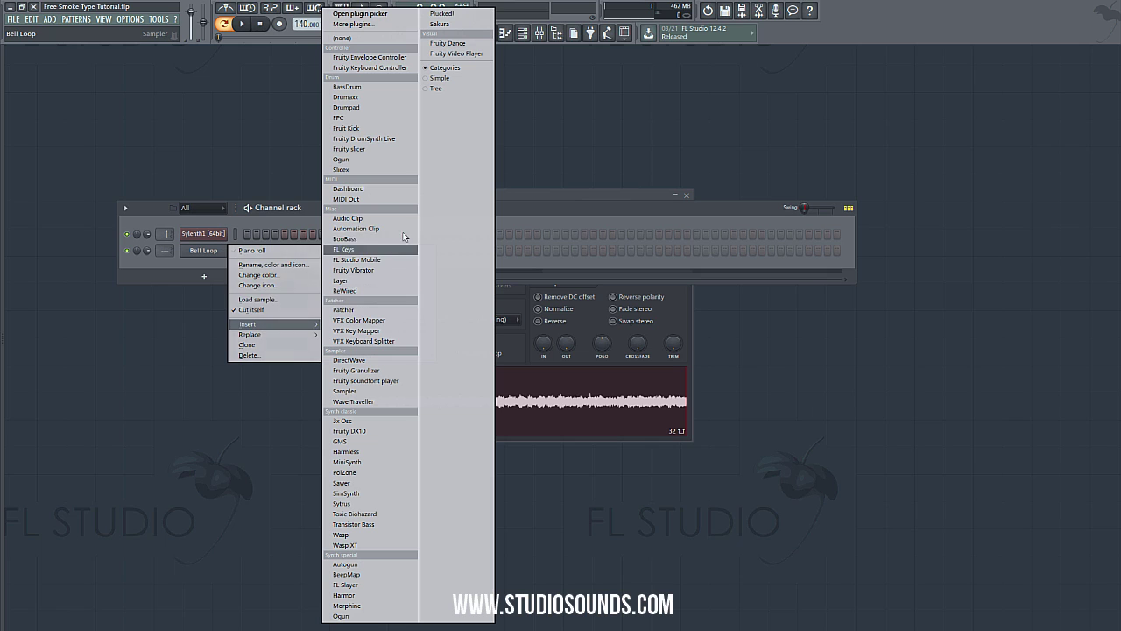
pyautogui.click(349, 393)
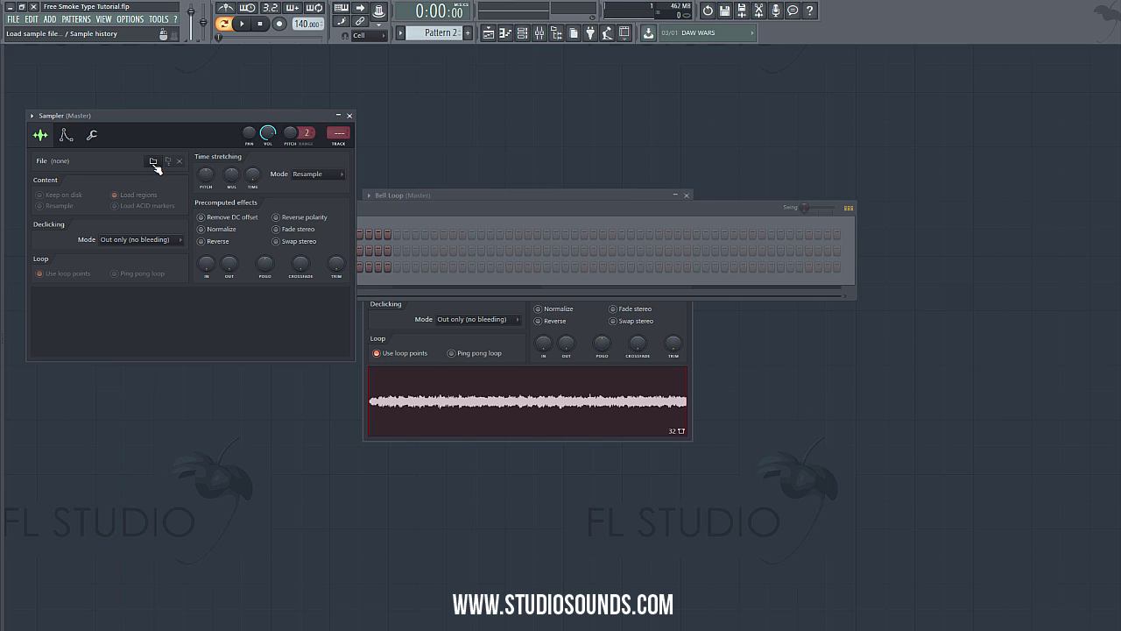
pyautogui.click(348, 115)
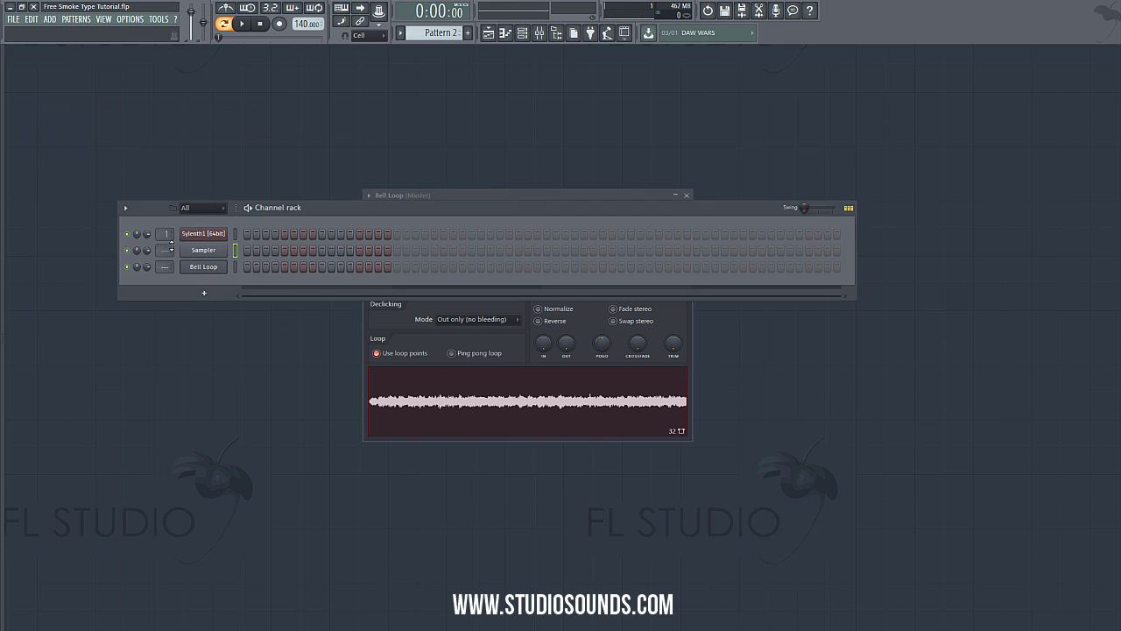
# - Preview the Bell Loop sample and set the project tempo to 144 BPM
pyautogui.click(191, 269)
pyautogui.click(191, 269)
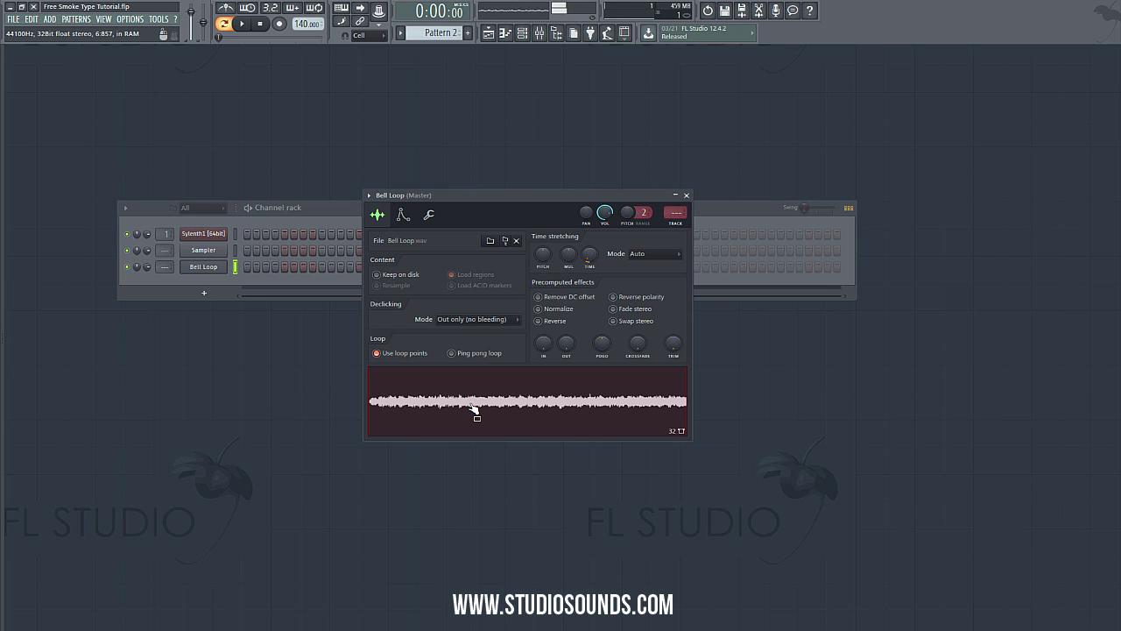
pyautogui.click(262, 25)
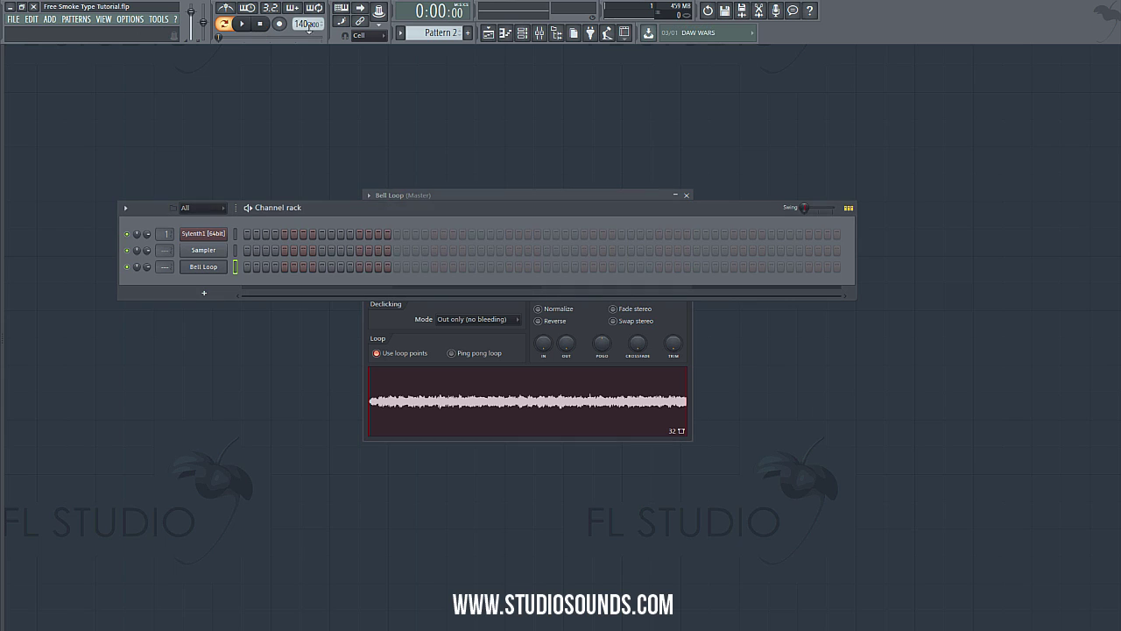
pyautogui.moveTo(308, 24); pyautogui.dragTo(309, 11)
pyautogui.click(604, 352)
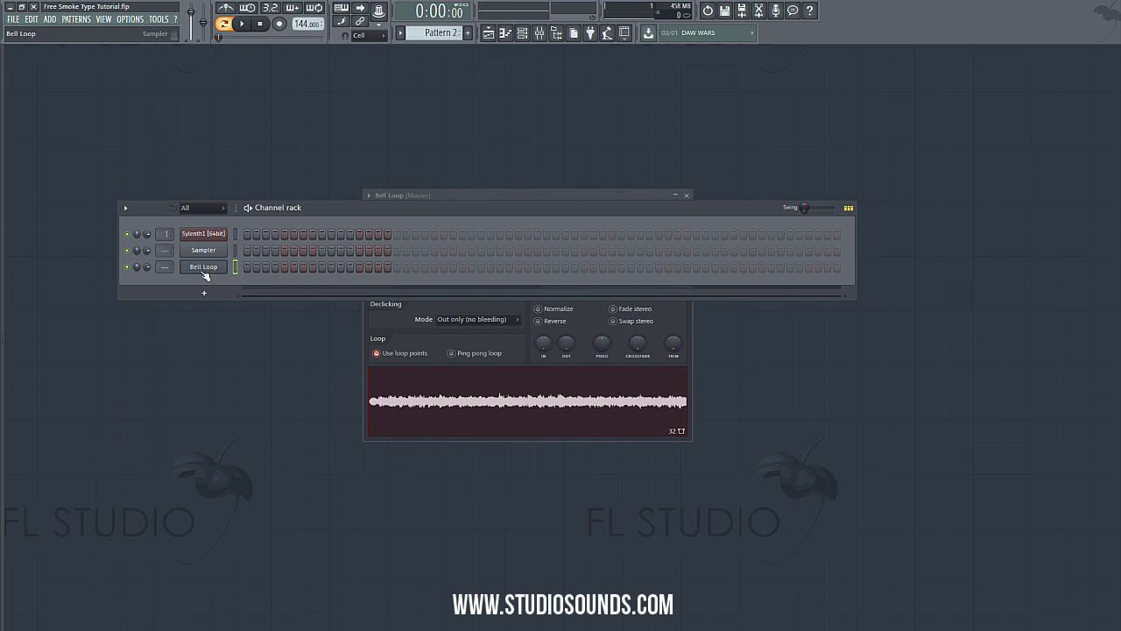
# - Open the playlist as a small window beside the sampler and place the Bell Loop waveform at the start of Track 1 as an audio clip
pyautogui.click(491, 36)
pyautogui.doubleClick(495, 48)
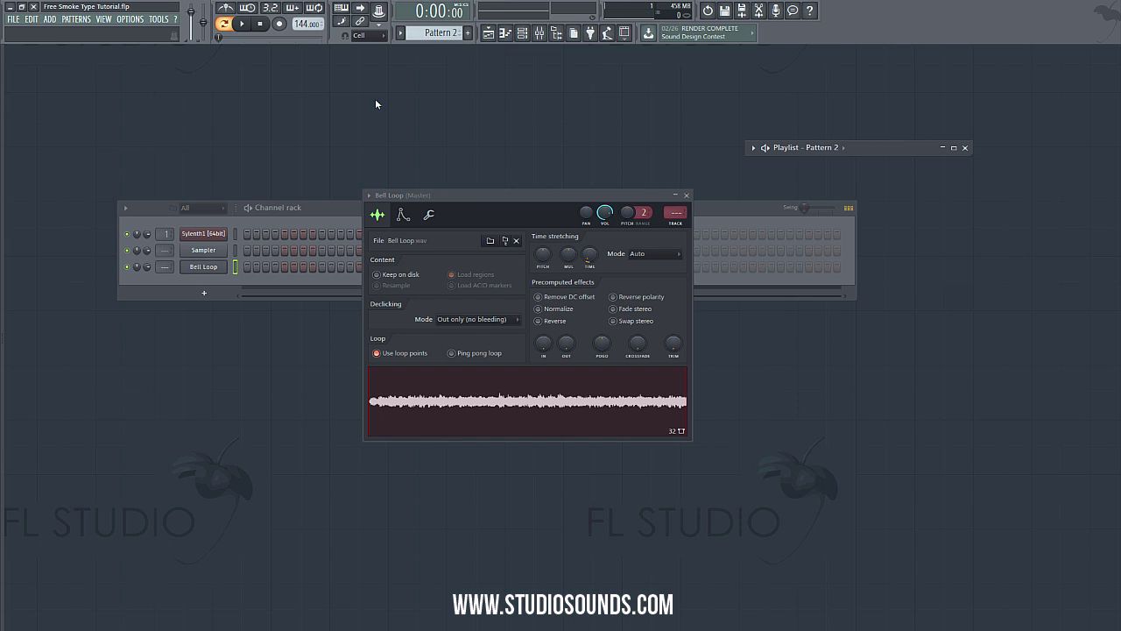
pyautogui.doubleClick(204, 269)
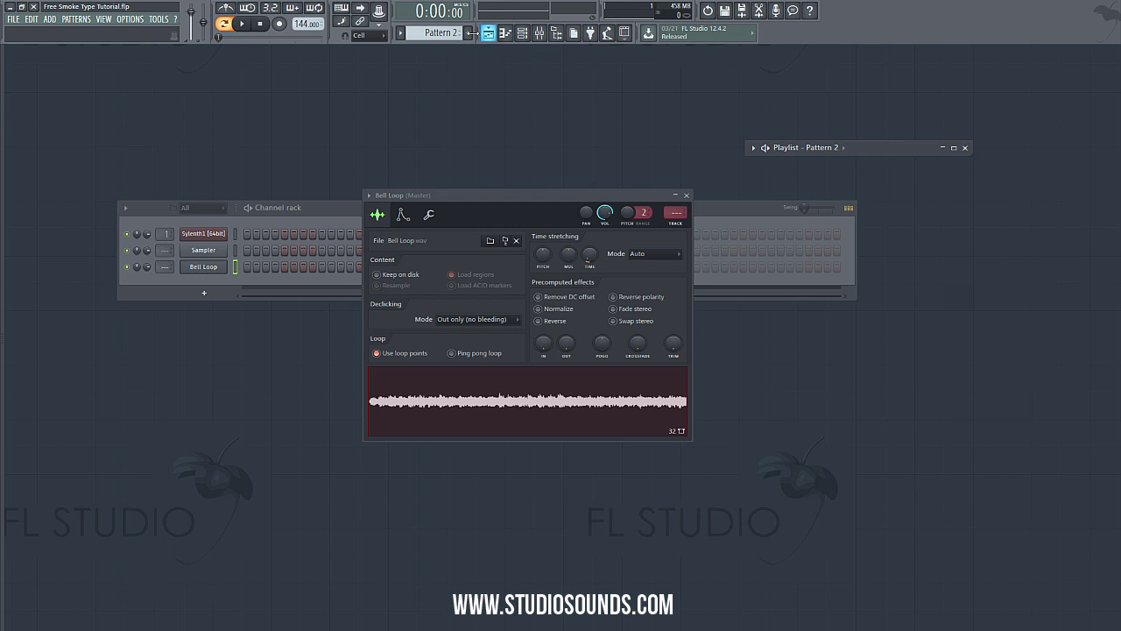
pyautogui.doubleClick(851, 148)
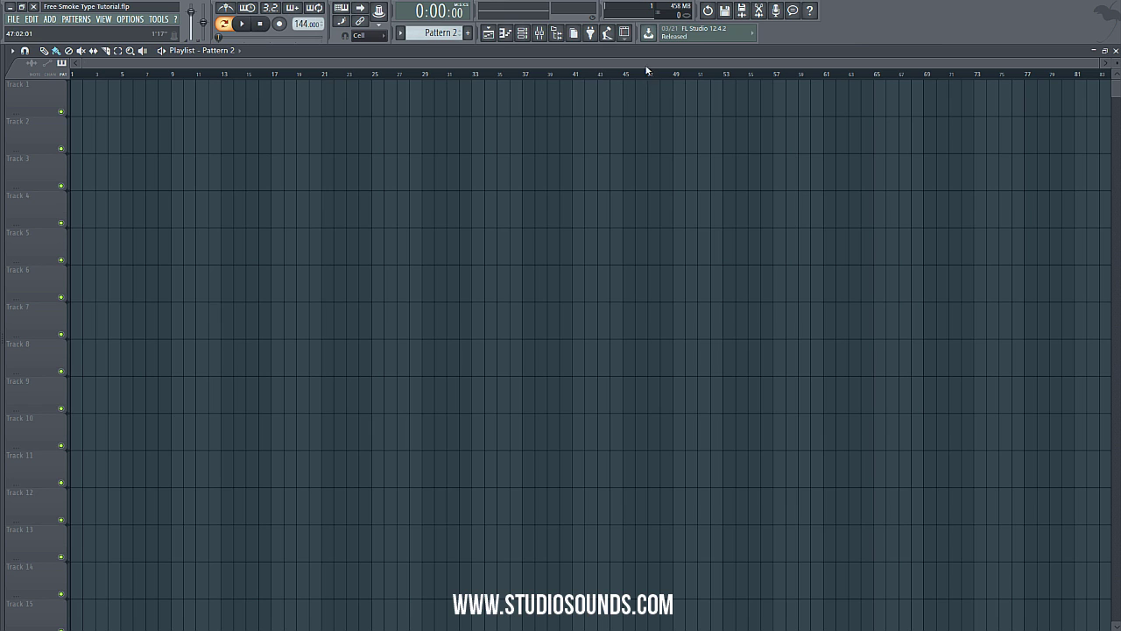
pyautogui.doubleClick(1039, 50)
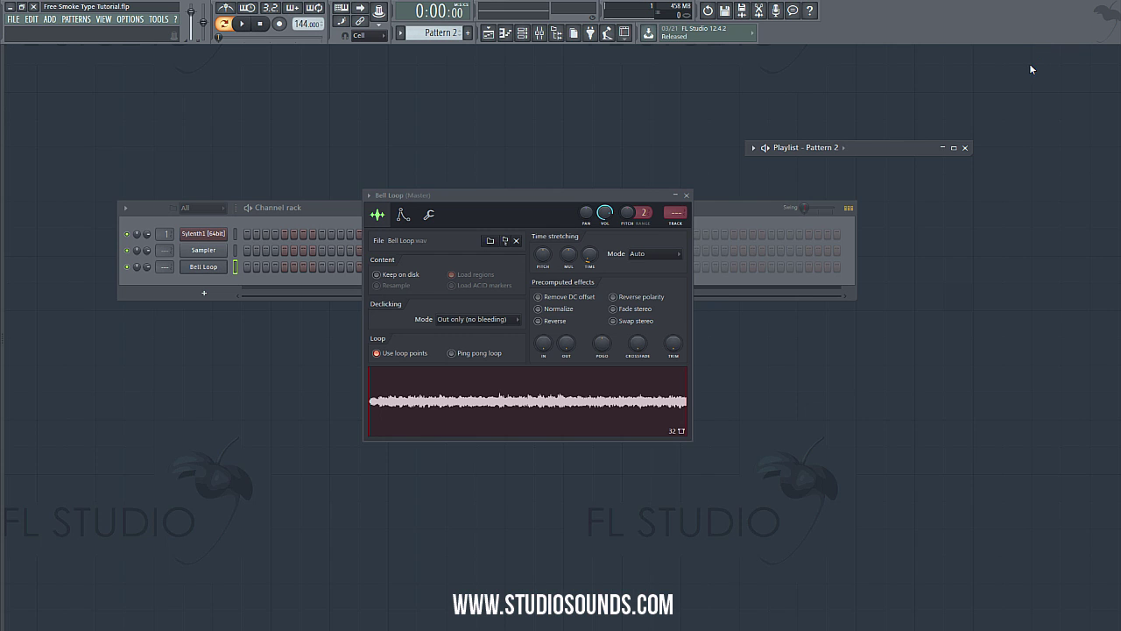
pyautogui.moveTo(910, 154); pyautogui.dragTo(909, 426)
pyautogui.moveTo(651, 371); pyautogui.dragTo(819, 191)
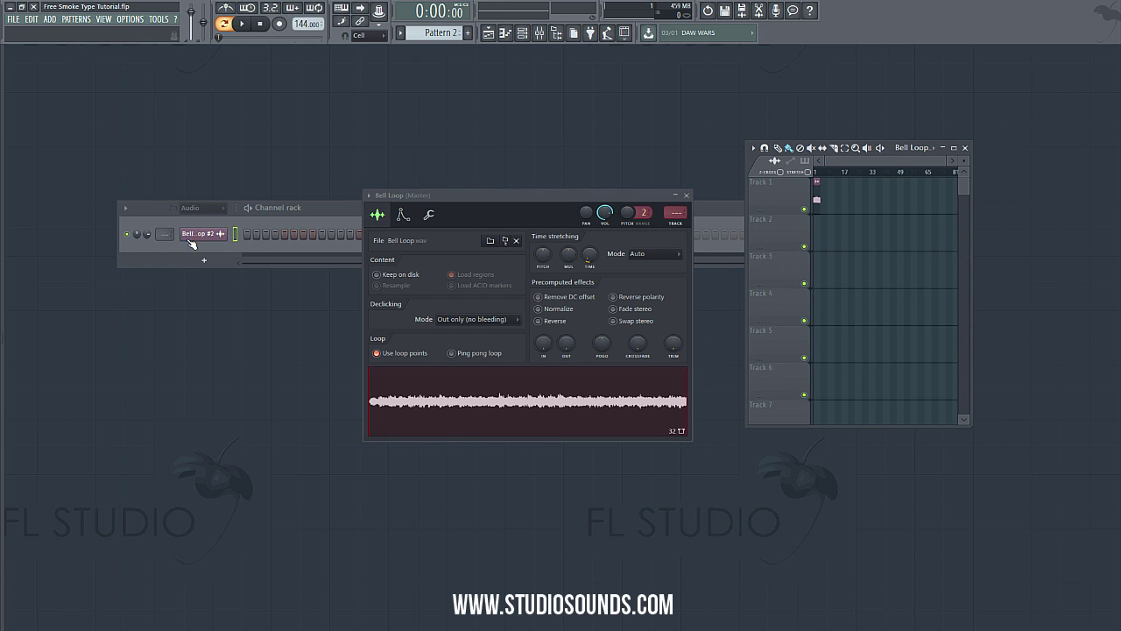
# - Show all channels in the channel rack and delete the original Bell Loop sampler channel
pyautogui.click(206, 209)
pyautogui.rightClick(211, 279)
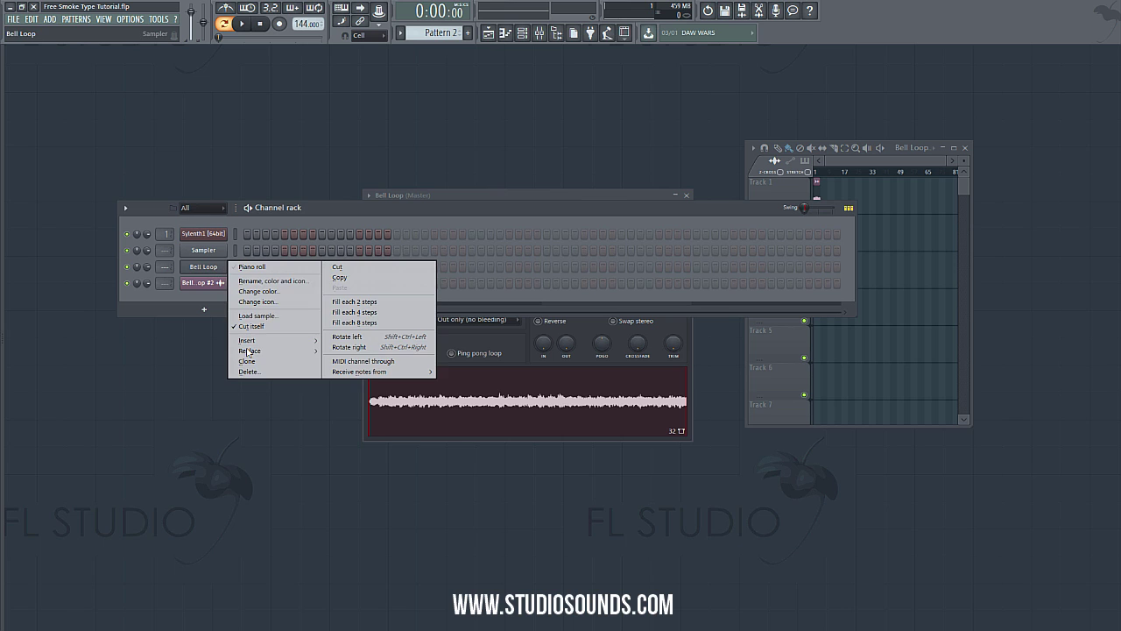
pyautogui.click(252, 374)
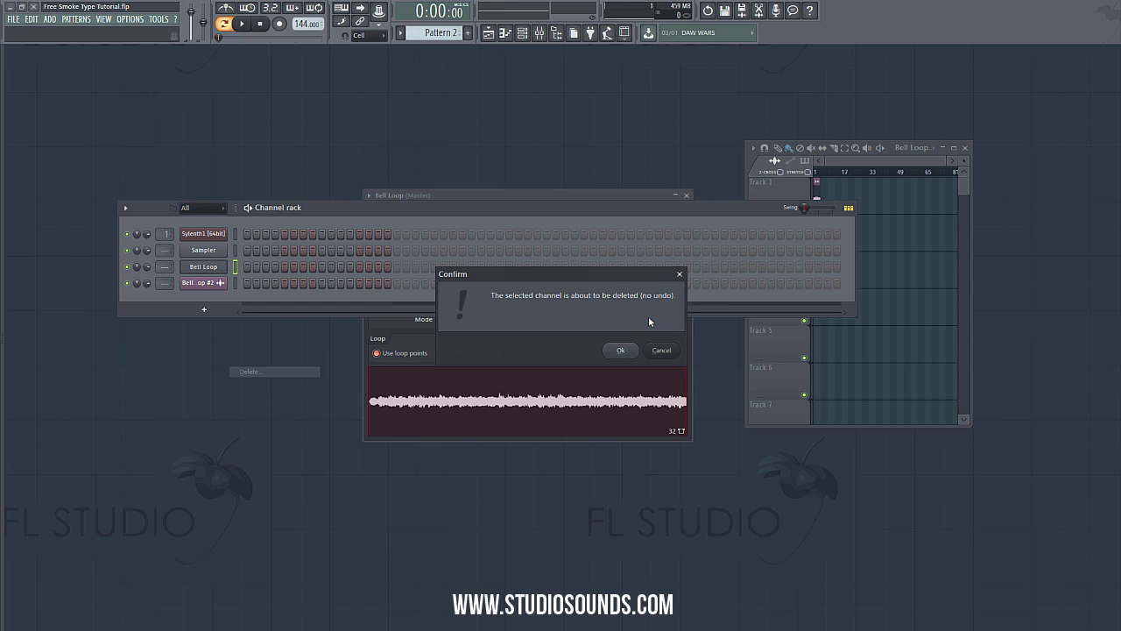
pyautogui.click(619, 351)
# - Open the playlist and place a second Bell Loop #2 clip on Track 1 at bar 5, directly after the first
pyautogui.click(488, 33)
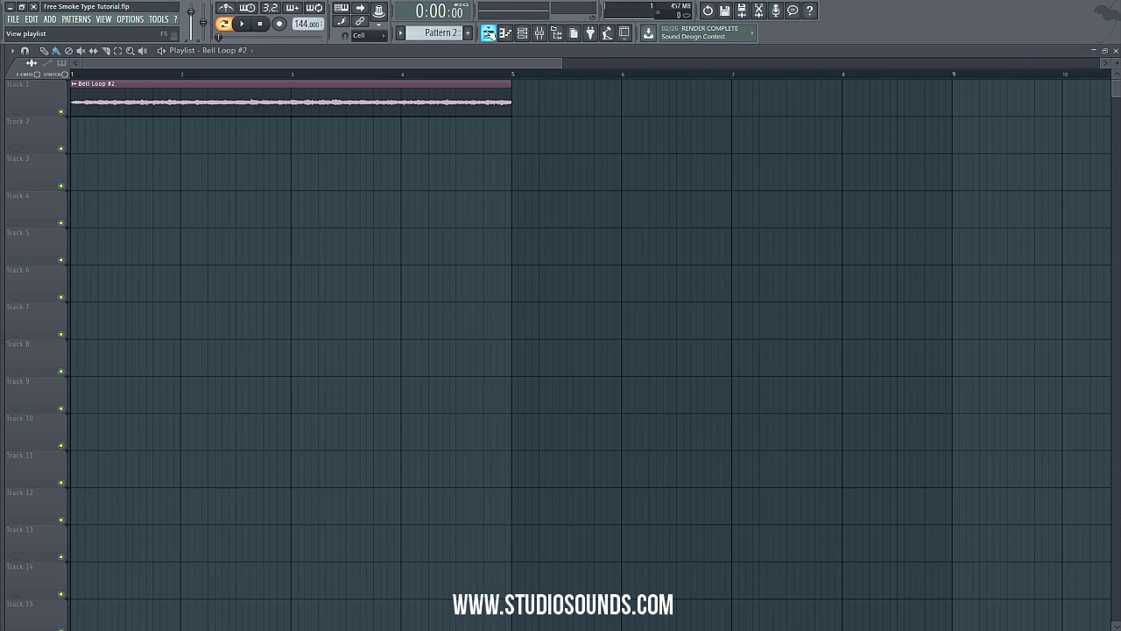
pyautogui.moveTo(558, 67); pyautogui.dragTo(888, 105)
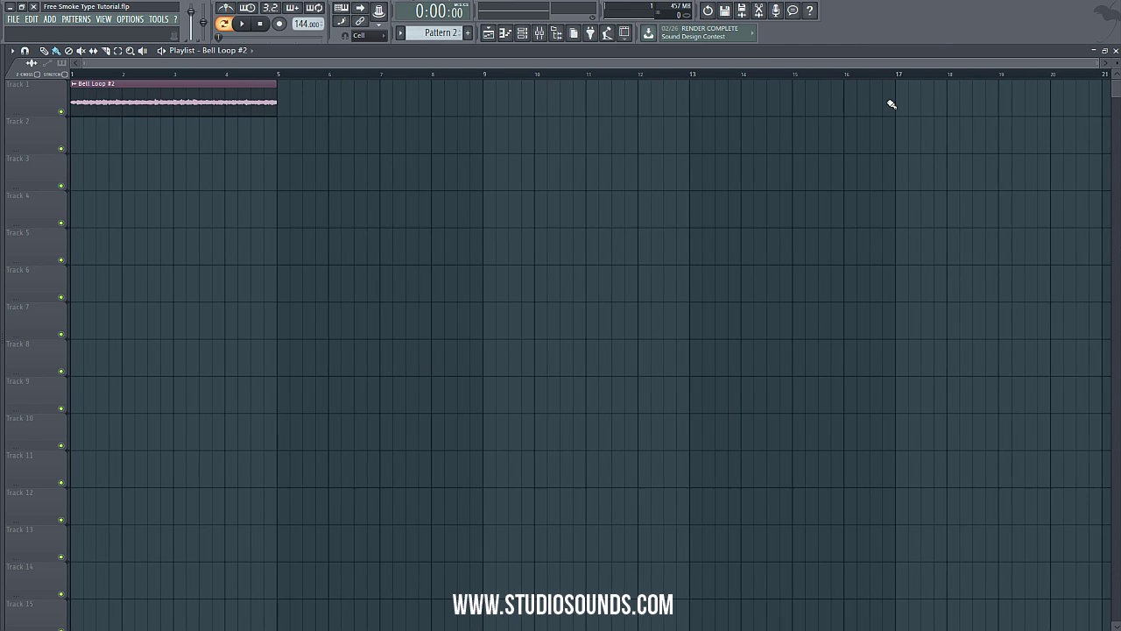
pyautogui.moveTo(181, 91); pyautogui.dragTo(155, 94)
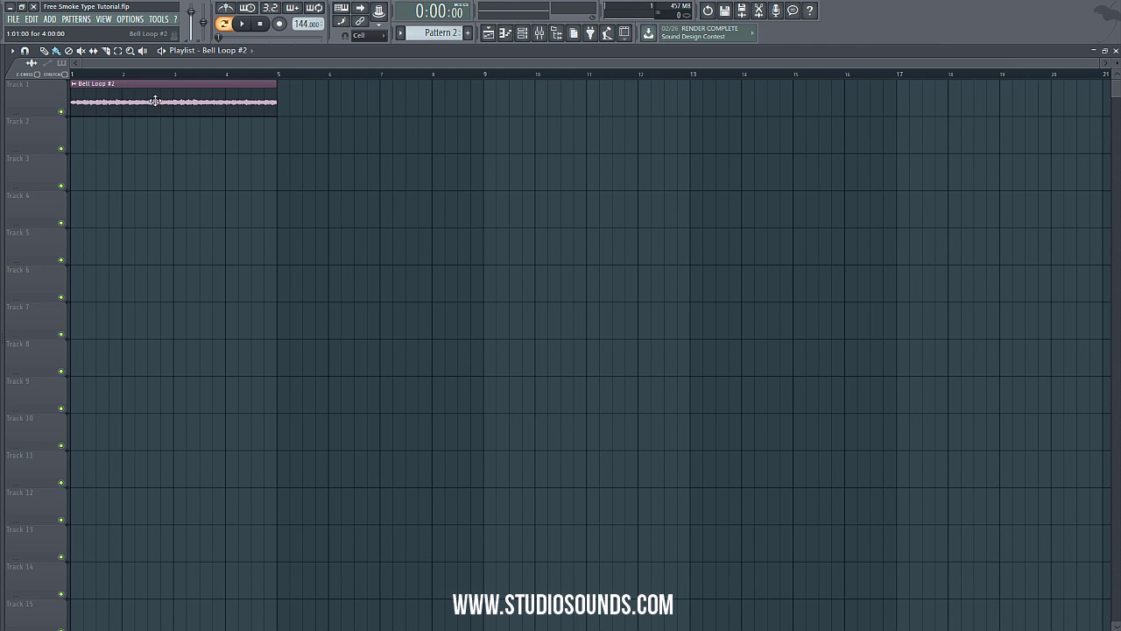
pyautogui.click(286, 105)
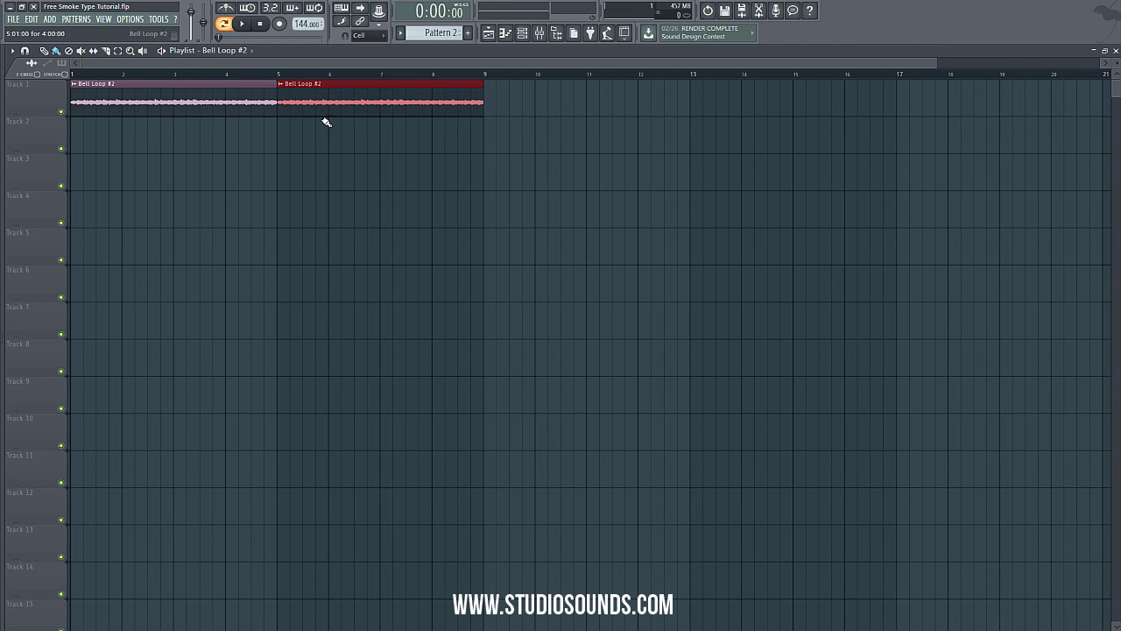
# - Normalize the Bell Loop #2 sample, set its time-stretching mode to e2 generic, and return to the playlist
pyautogui.click(1116, 51)
pyautogui.click(219, 244)
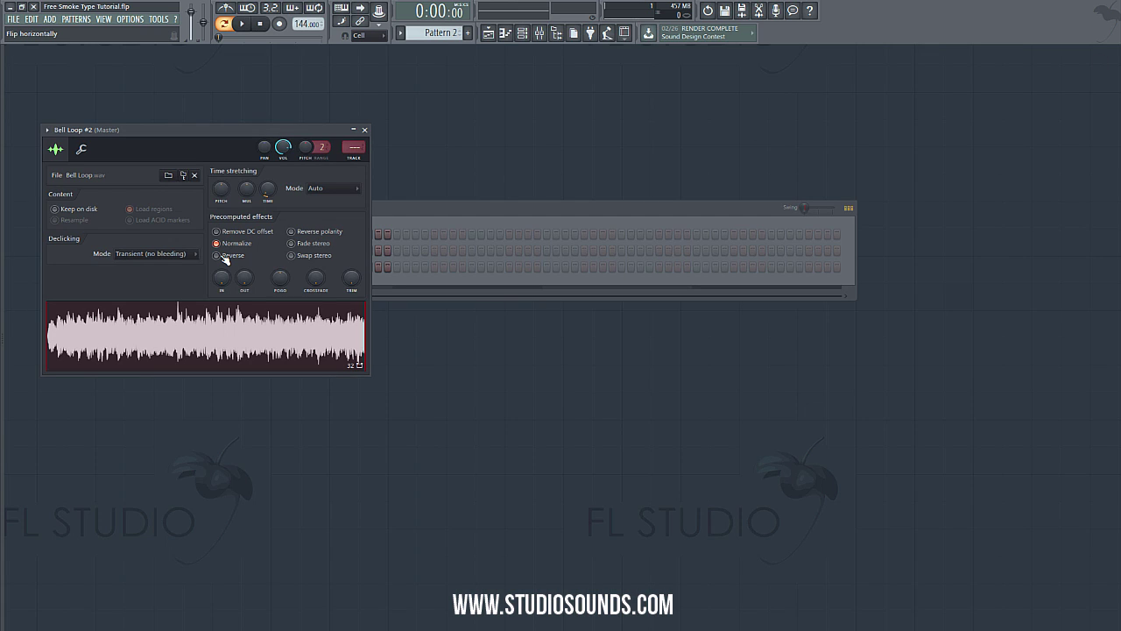
pyautogui.click(351, 189)
pyautogui.click(368, 211)
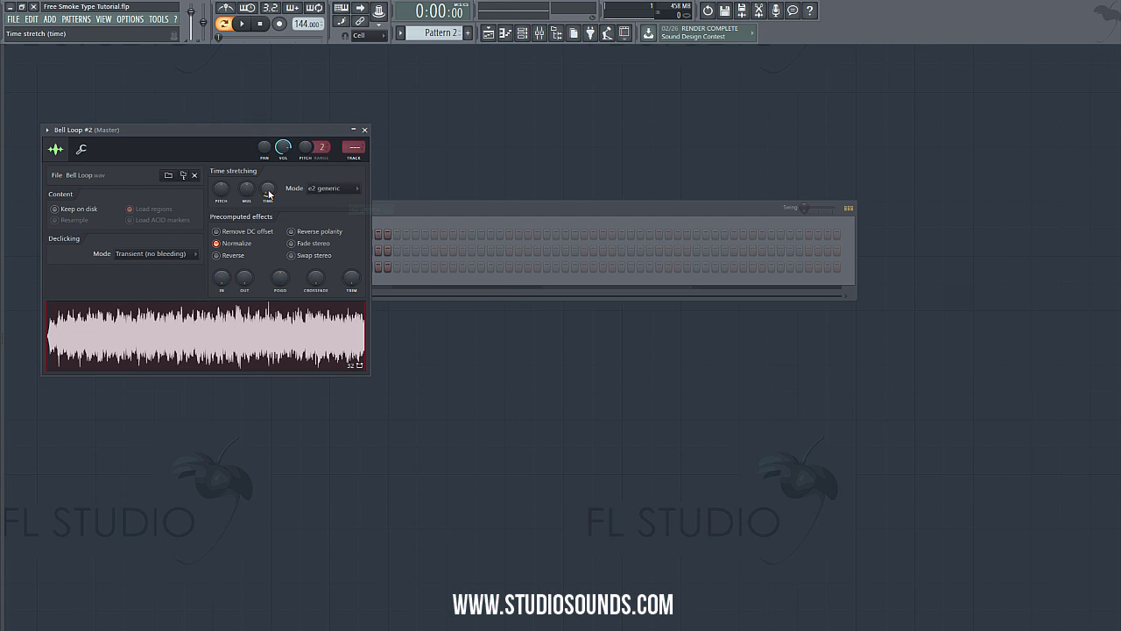
pyautogui.rightClick(268, 189)
pyautogui.click(298, 284)
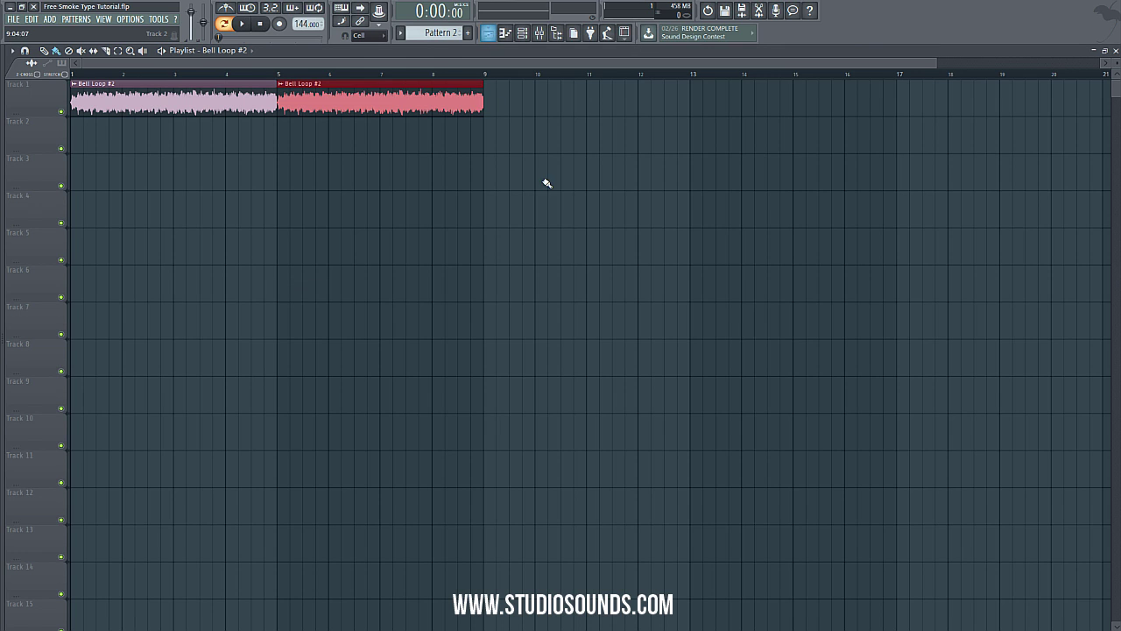
pyautogui.click(488, 32)
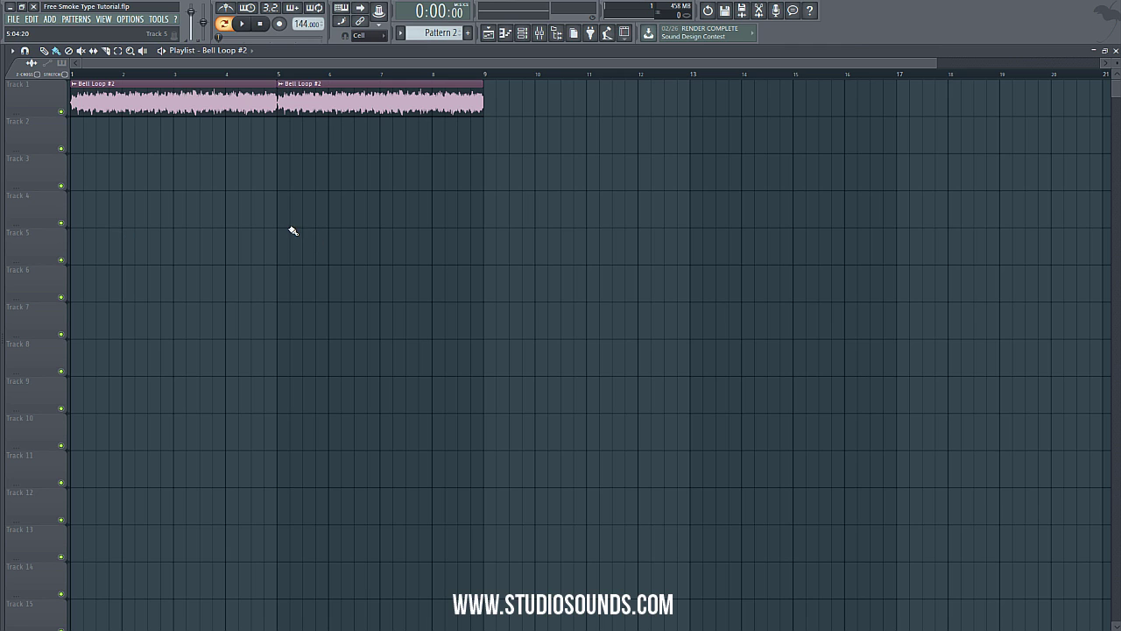
# - Reverse the Bell Loop #2 sample and go back to the playlist
pyautogui.click(1116, 50)
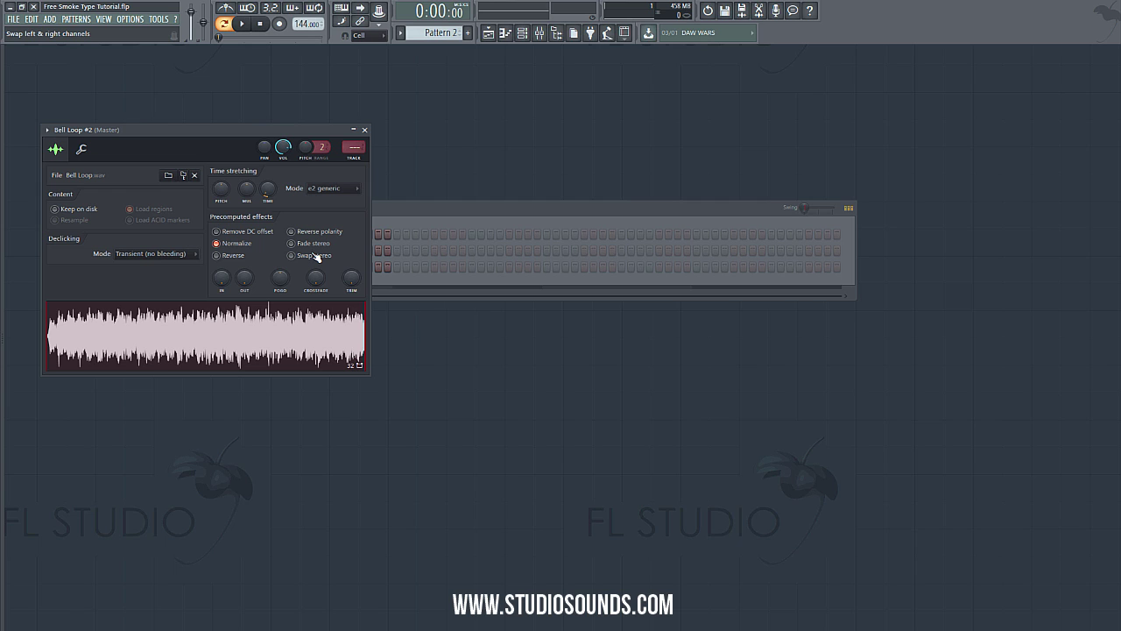
pyautogui.click(223, 257)
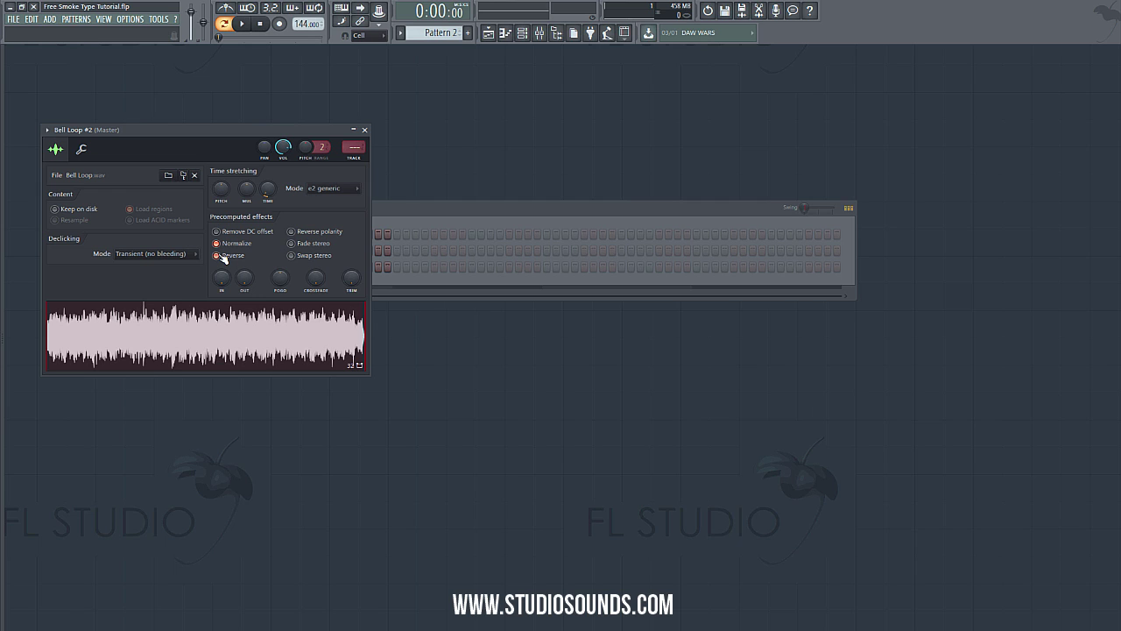
pyautogui.click(489, 33)
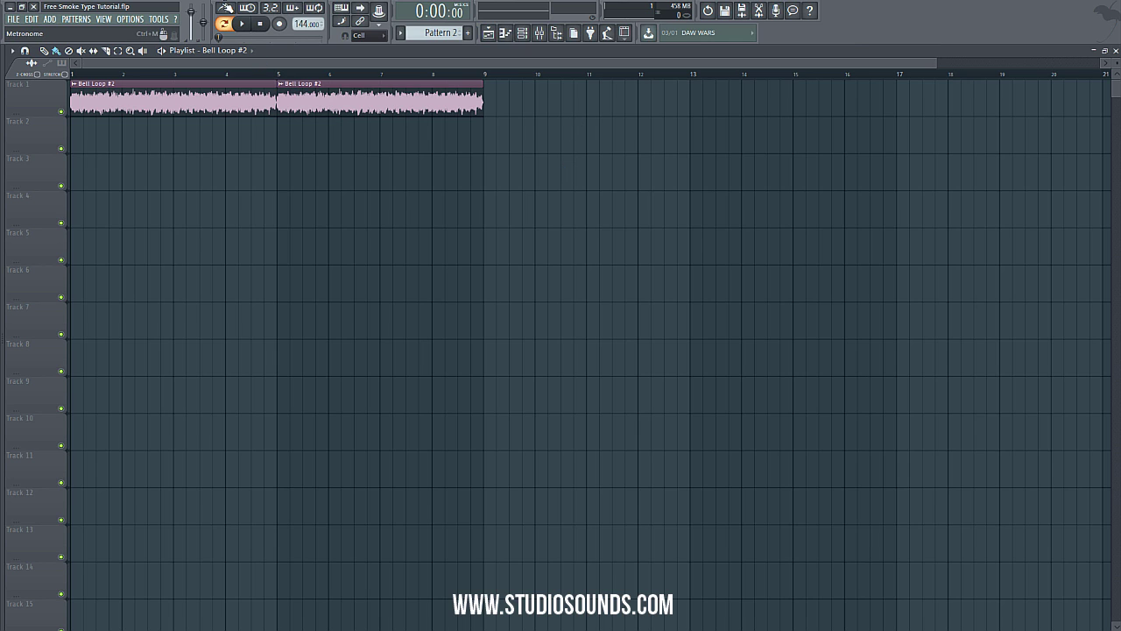
# - Enable the metronome and play the playlist in song mode with bars 1 to 4 selected as the loop, then stop
pyautogui.click(226, 8)
pyautogui.click(242, 23)
pyautogui.click(228, 25)
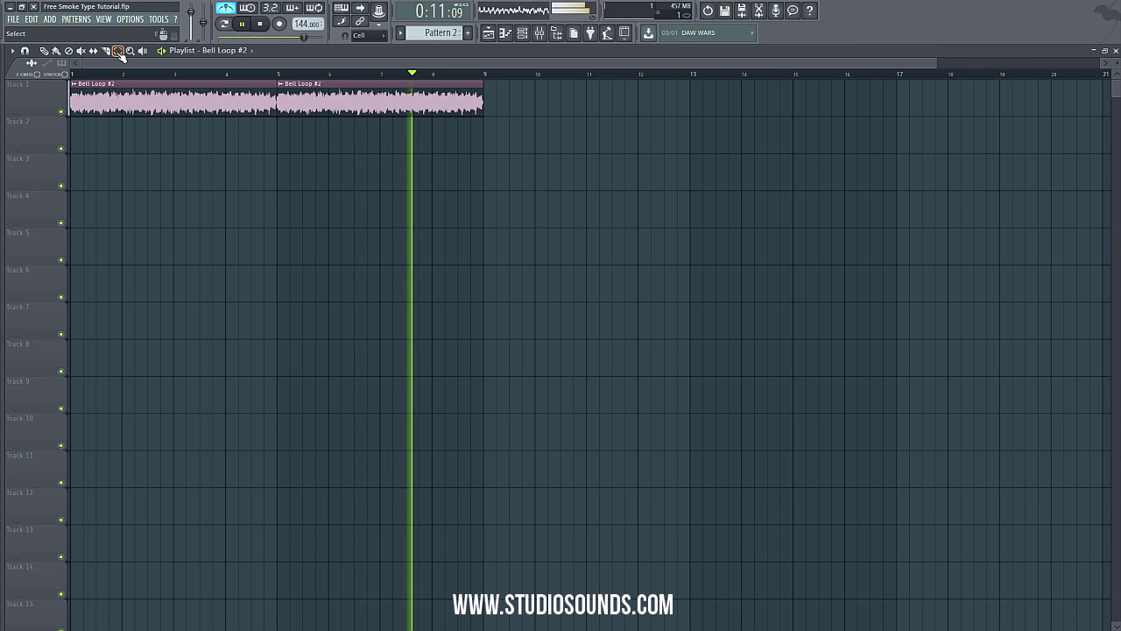
pyautogui.click(211, 87)
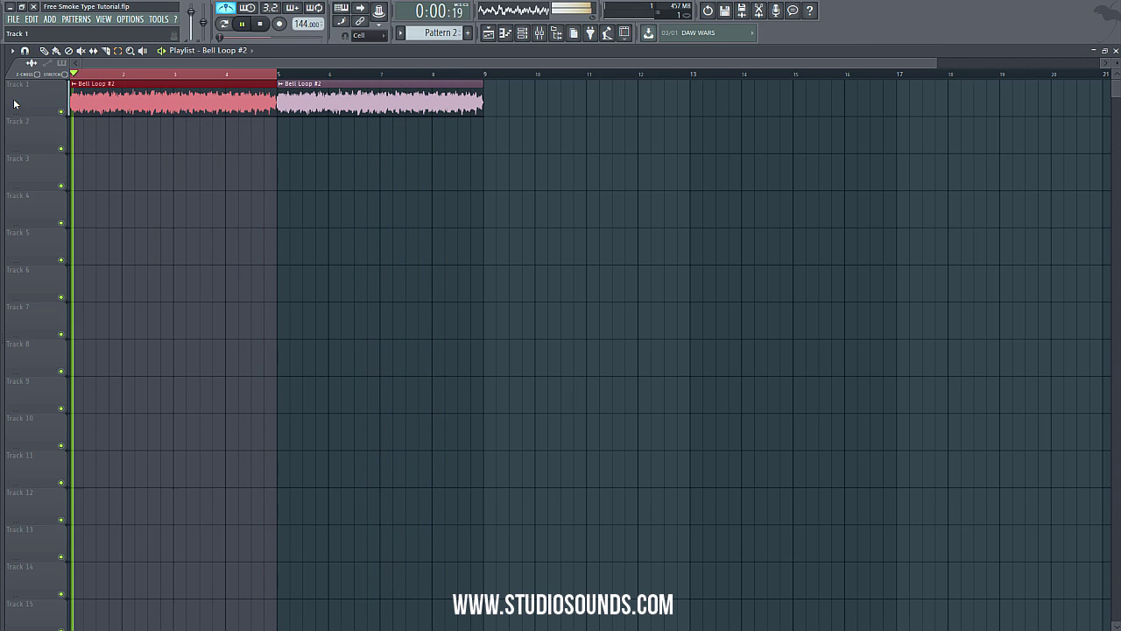
pyautogui.press('space')
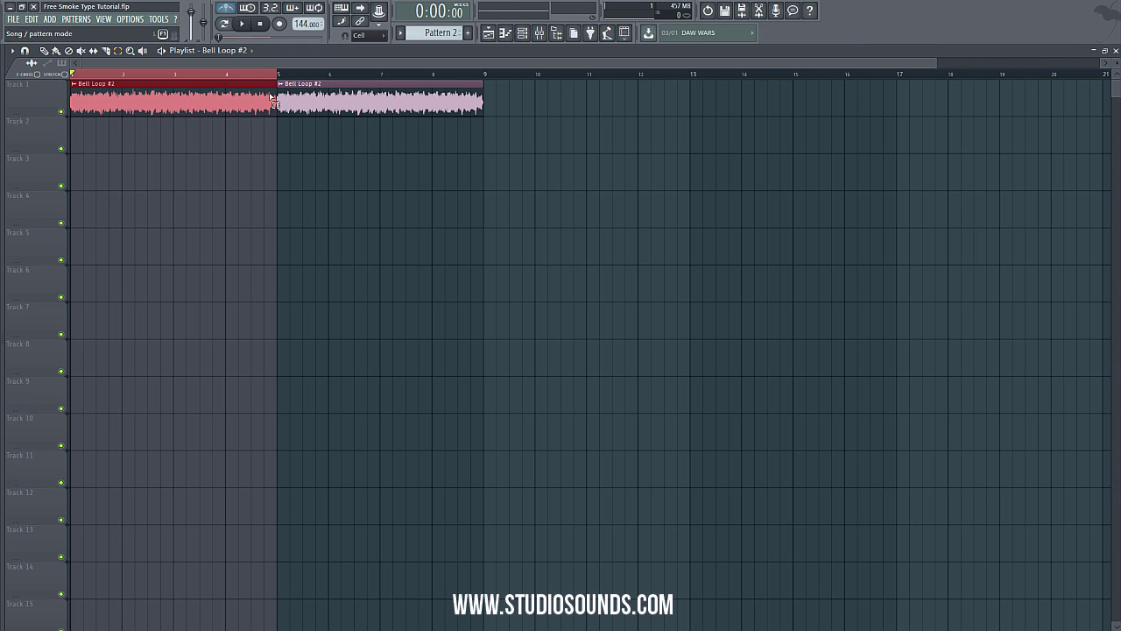
# - Deselect the clips and delete the second Bell Loop #2 clip starting at bar 5 with the Draw tool
pyautogui.press('p')
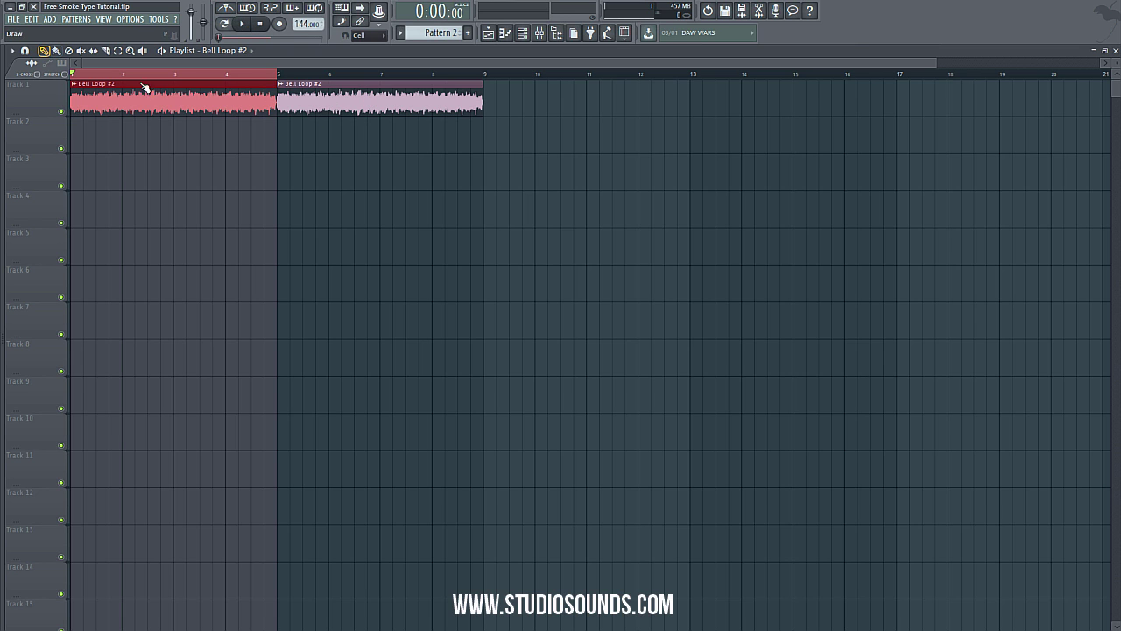
pyautogui.keyDown('ctrl'); pyautogui.click(371, 133); pyautogui.keyUp('ctrl')
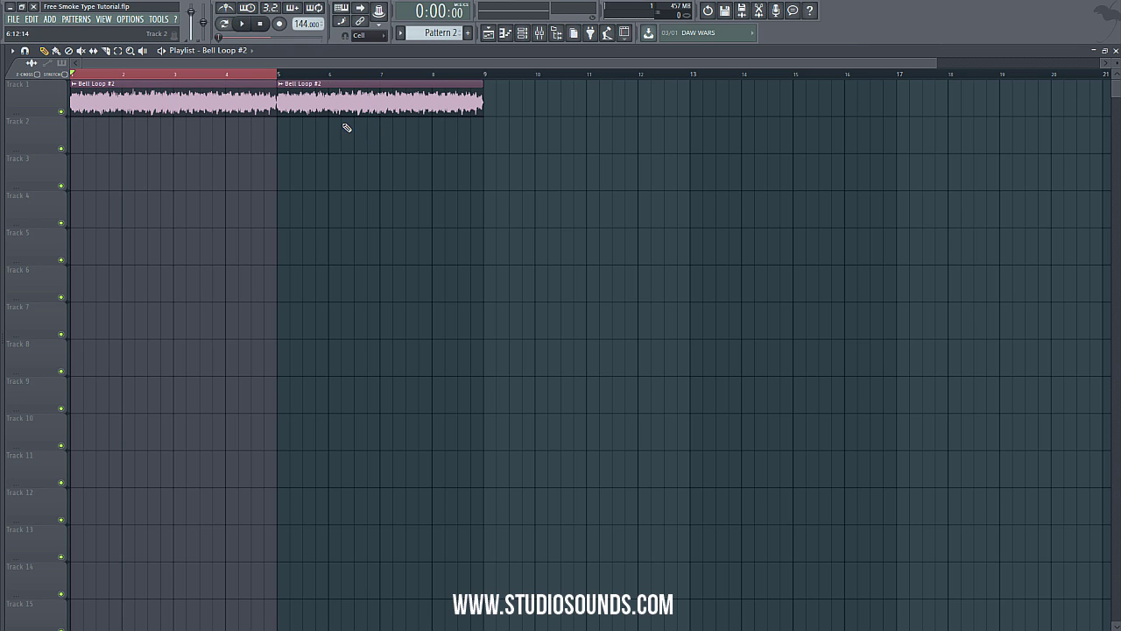
pyautogui.click(1107, 64)
pyautogui.moveTo(1116, 65); pyautogui.dragTo(1117, 92)
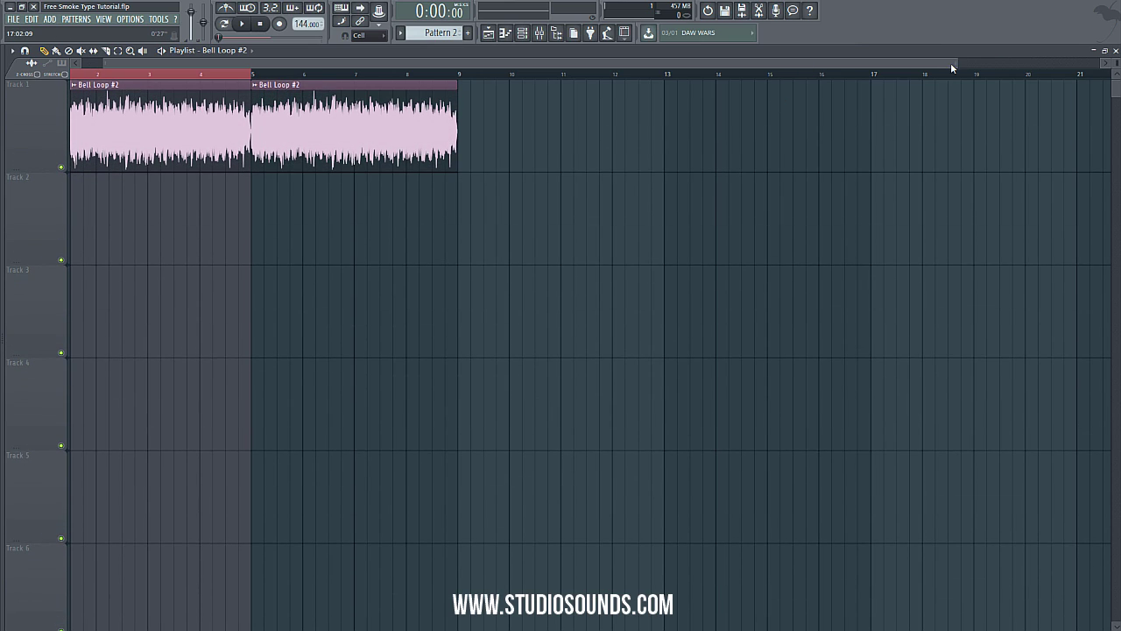
pyautogui.moveTo(953, 68); pyautogui.dragTo(281, 68)
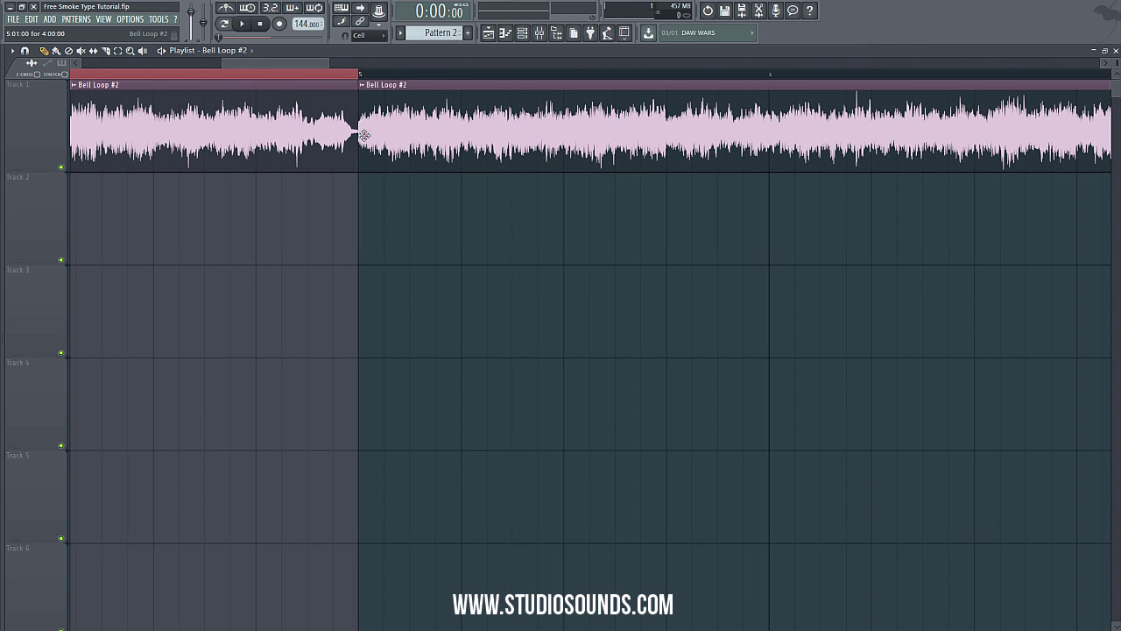
pyautogui.rightClick(364, 134)
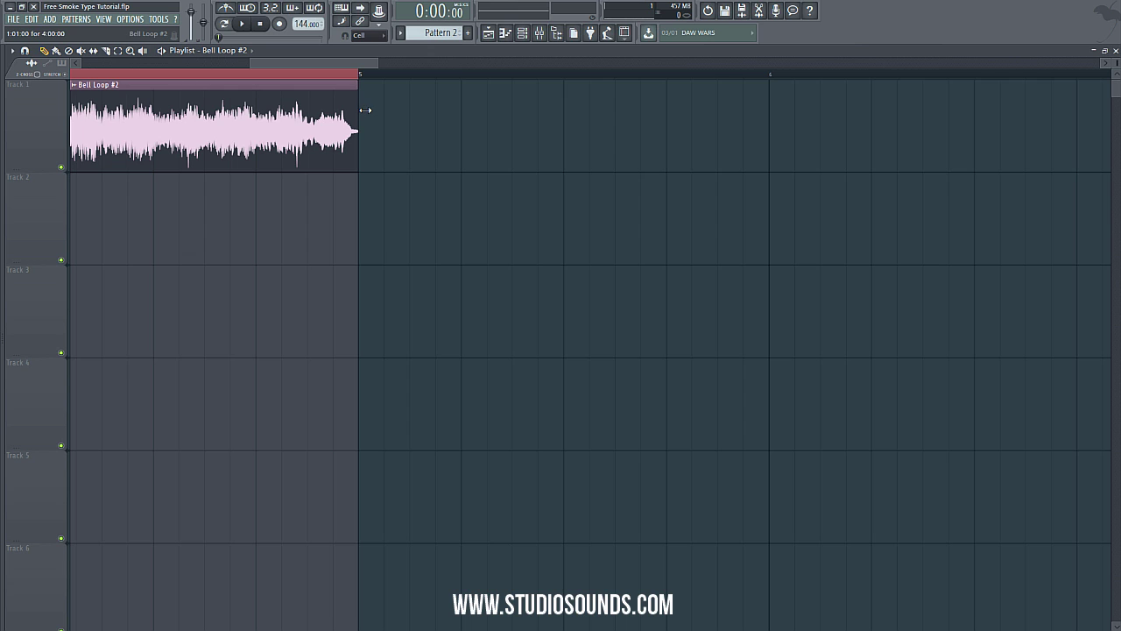
# - Set the snap to (none) and stretch the end of the Bell Loop #2 clip slightly past bar 5
pyautogui.click(362, 35)
pyautogui.click(365, 73)
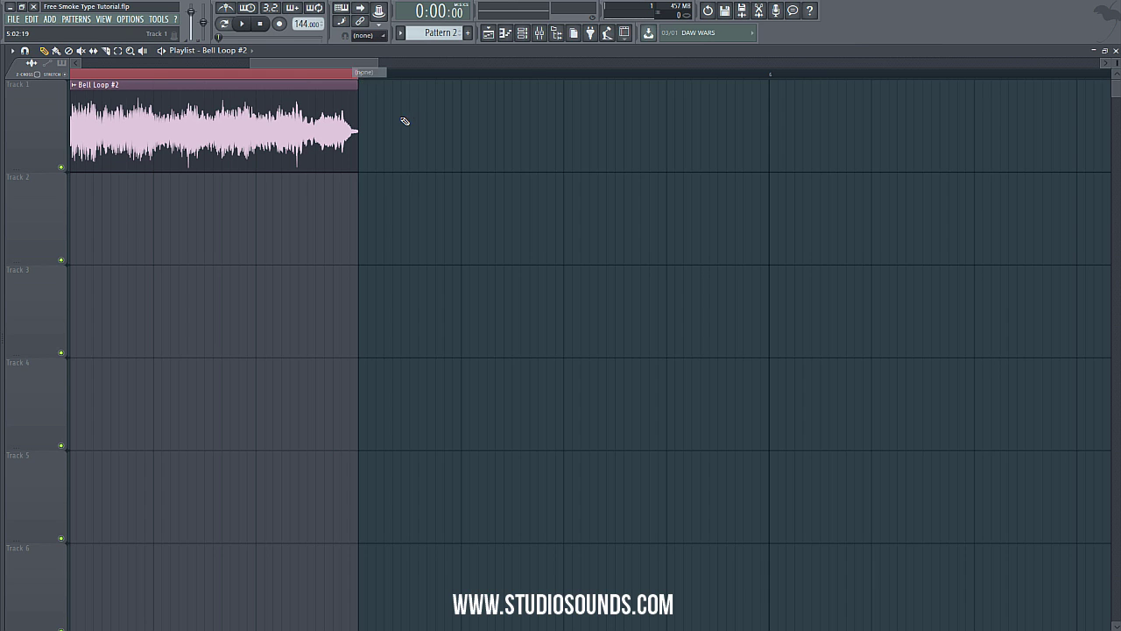
pyautogui.moveTo(358, 111); pyautogui.dragTo(366, 112)
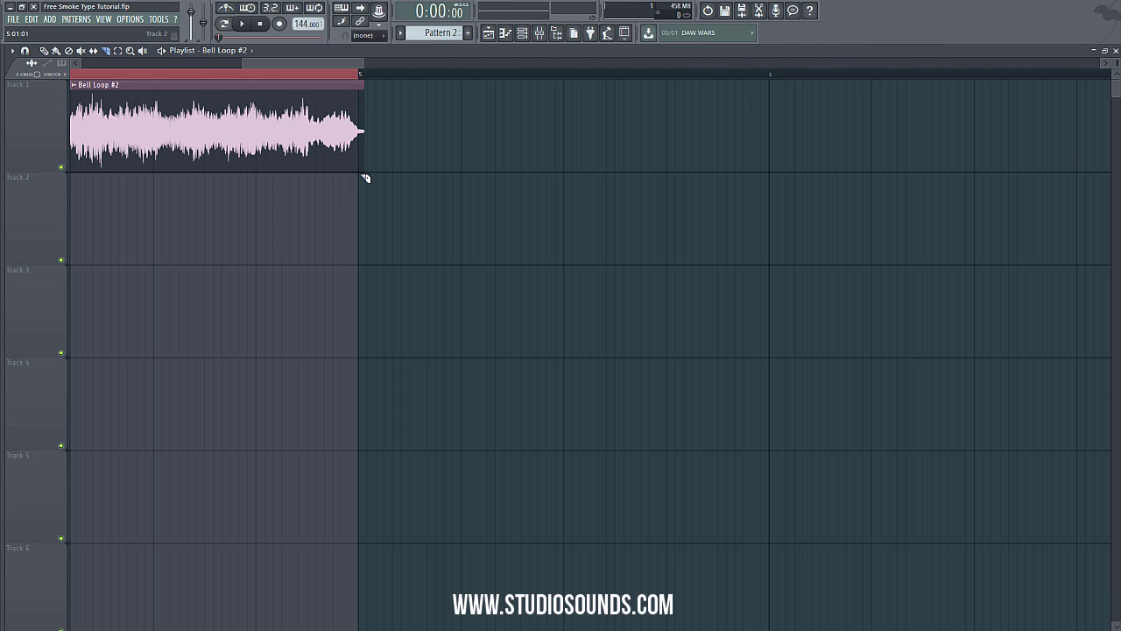
# - Set the snap back to Cell, slice the Bell Loop #2 clip at bar 5 and delete the leftover tail
pyautogui.moveTo(363, 98); pyautogui.dragTo(473, 186)
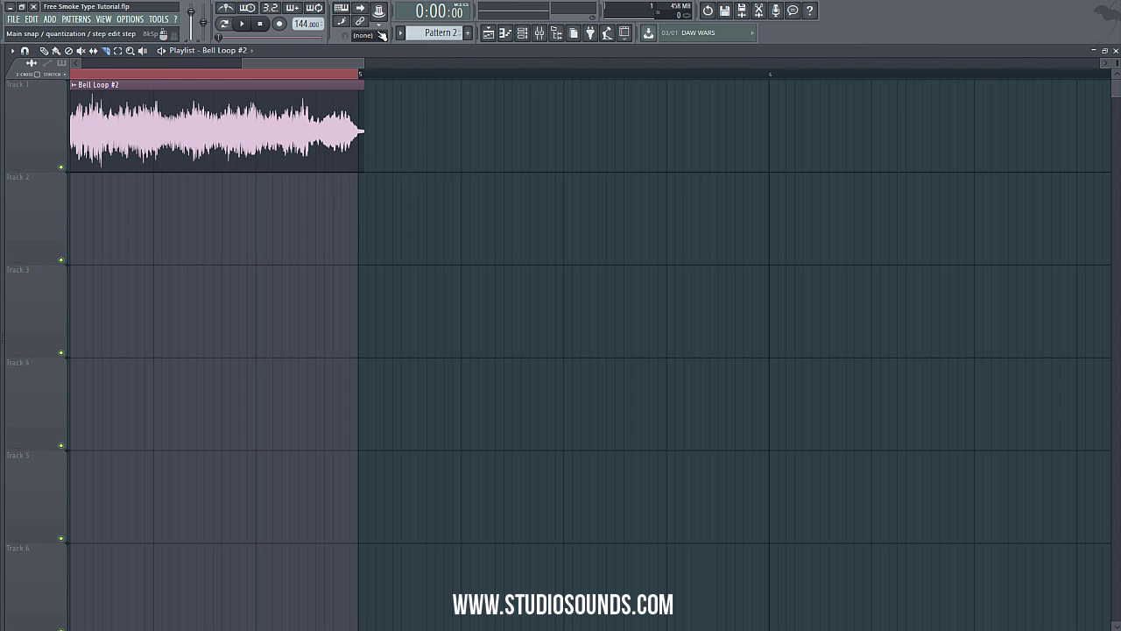
pyautogui.click(372, 36)
pyautogui.click(369, 58)
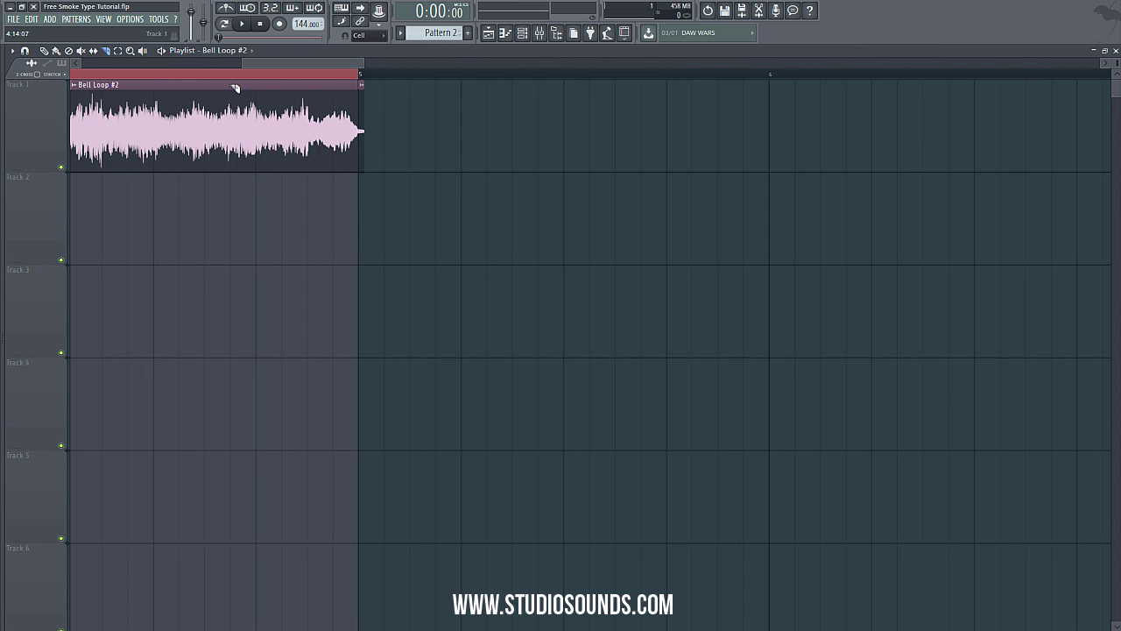
pyautogui.rightClick(364, 134)
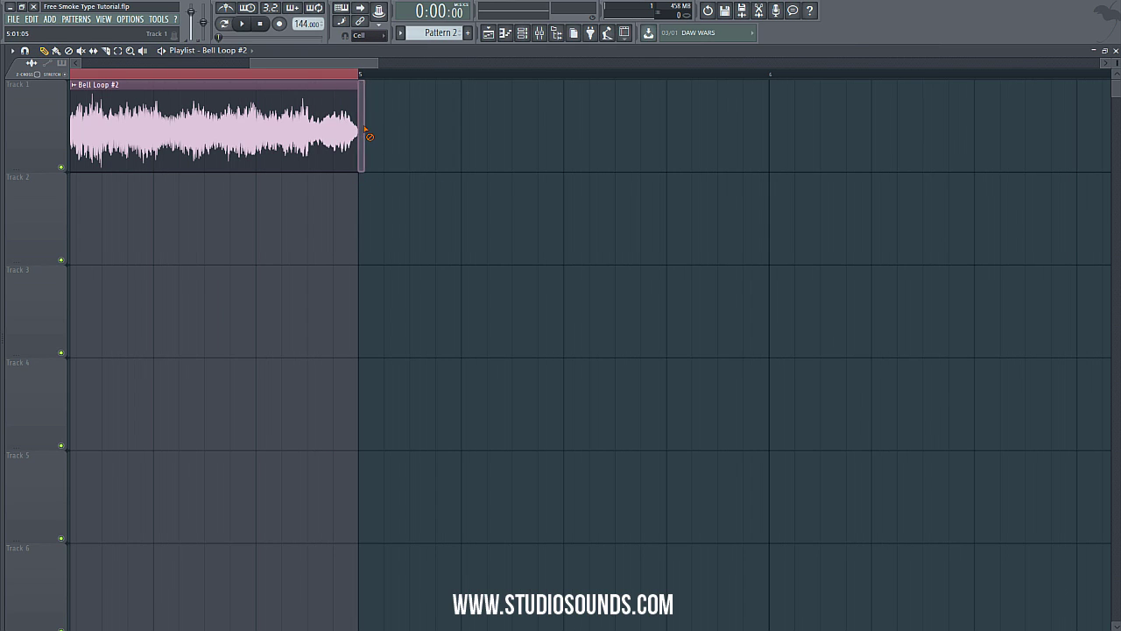
# - Play the trimmed Bell Loop #2 clip from the start to check its loop timing, then stop and close the playlist
pyautogui.moveTo(362, 62); pyautogui.dragTo(206, 60)
pyautogui.click(242, 23)
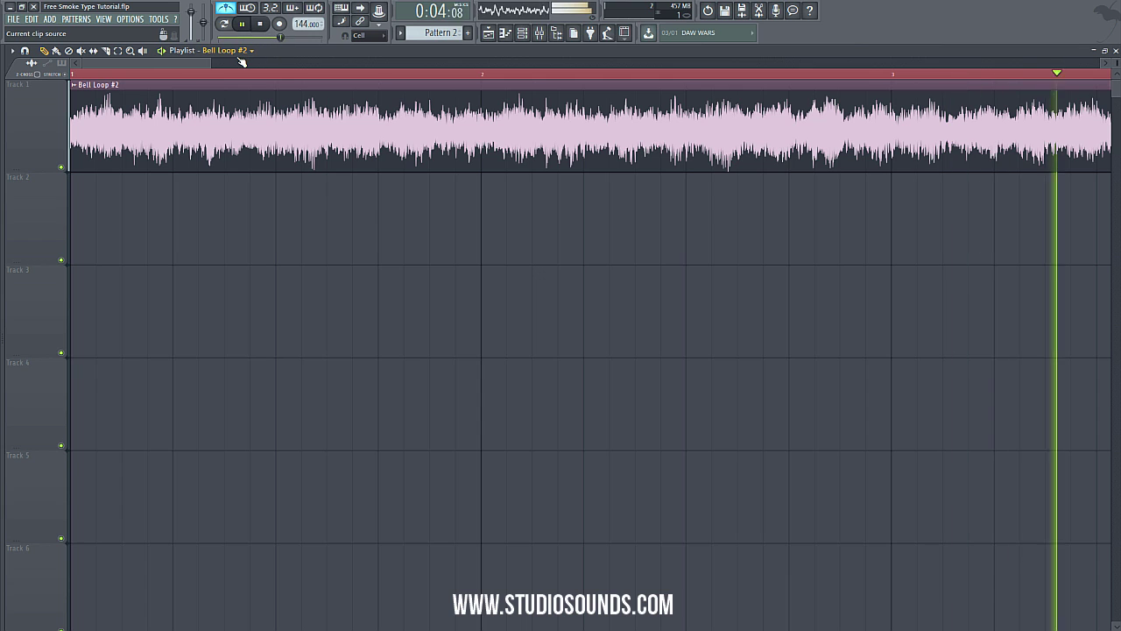
pyautogui.moveTo(212, 64); pyautogui.dragTo(593, 88)
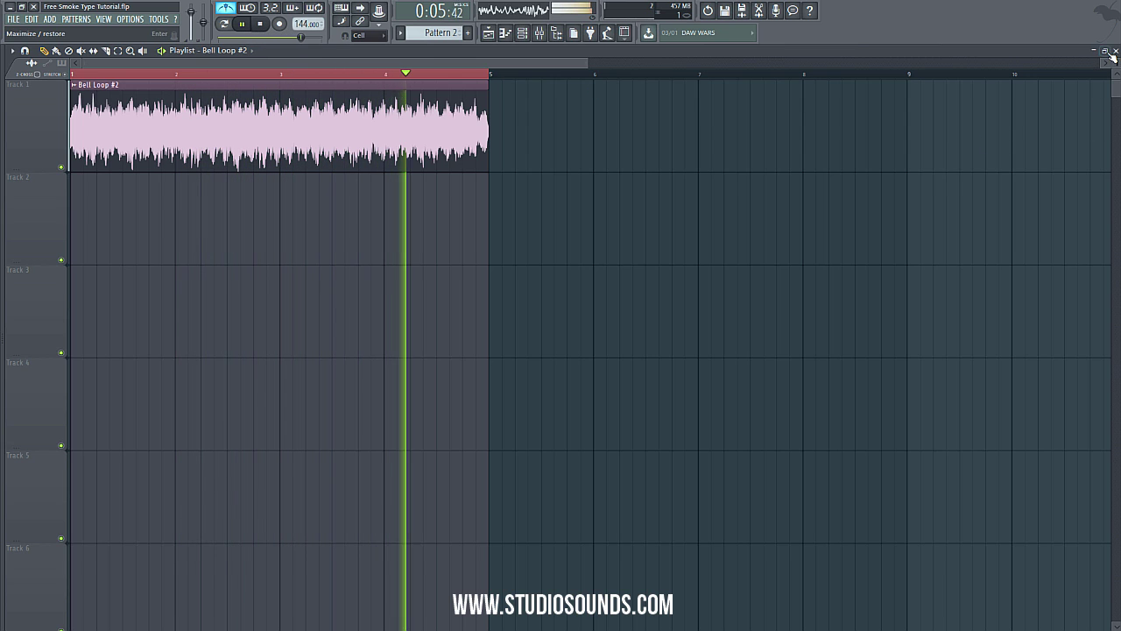
pyautogui.press('F5')
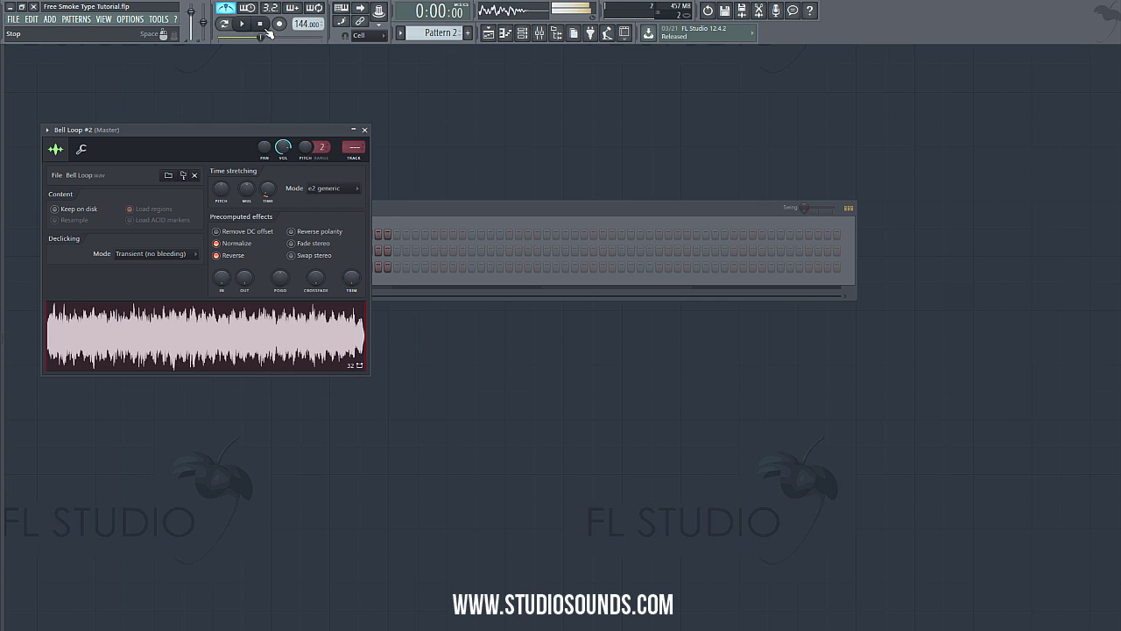
pyautogui.click(266, 29)
# - Lower the time-stretching pitch of the Bell Loop #2 sample and assign the channel to free mixer track 2
pyautogui.press('F6')
pyautogui.click(213, 265)
pyautogui.click(212, 265)
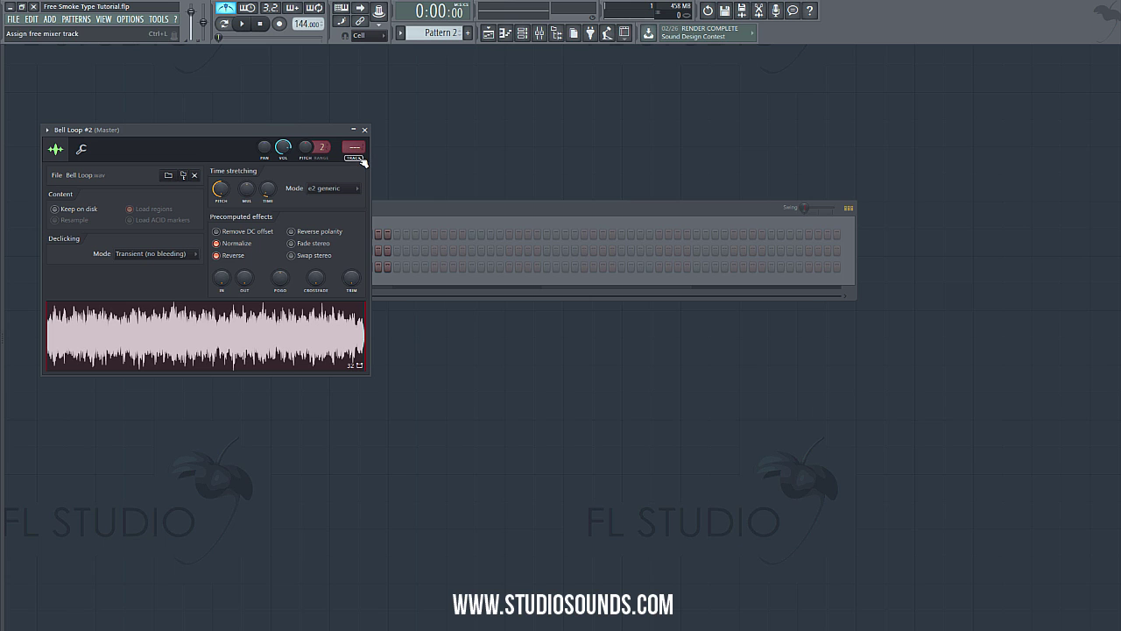
pyautogui.click(356, 151)
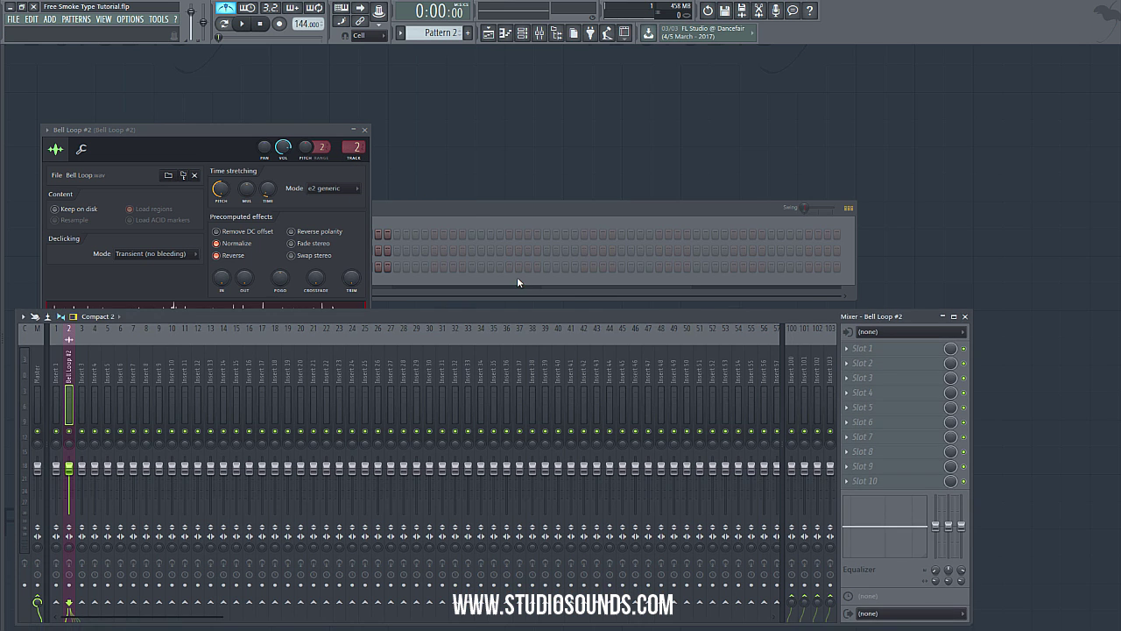
# - Load Fruity Reeverb 2 in slot 1 of the Bell Loop #2 mixer track, increase its room size and raise the wet level to 70%
pyautogui.click(840, 233)
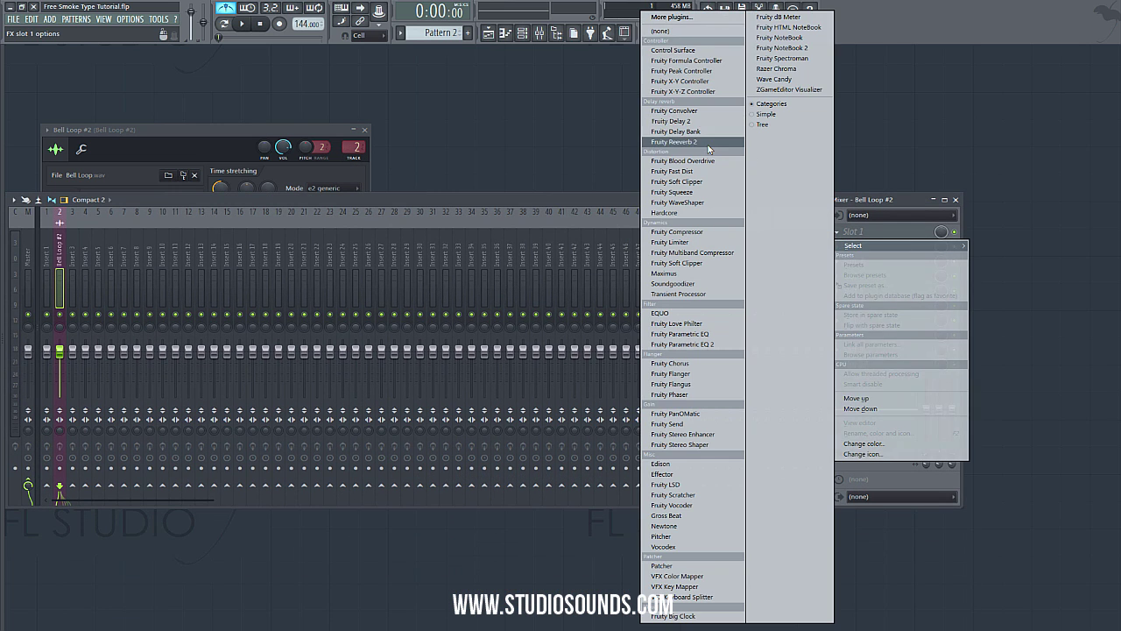
pyautogui.click(700, 142)
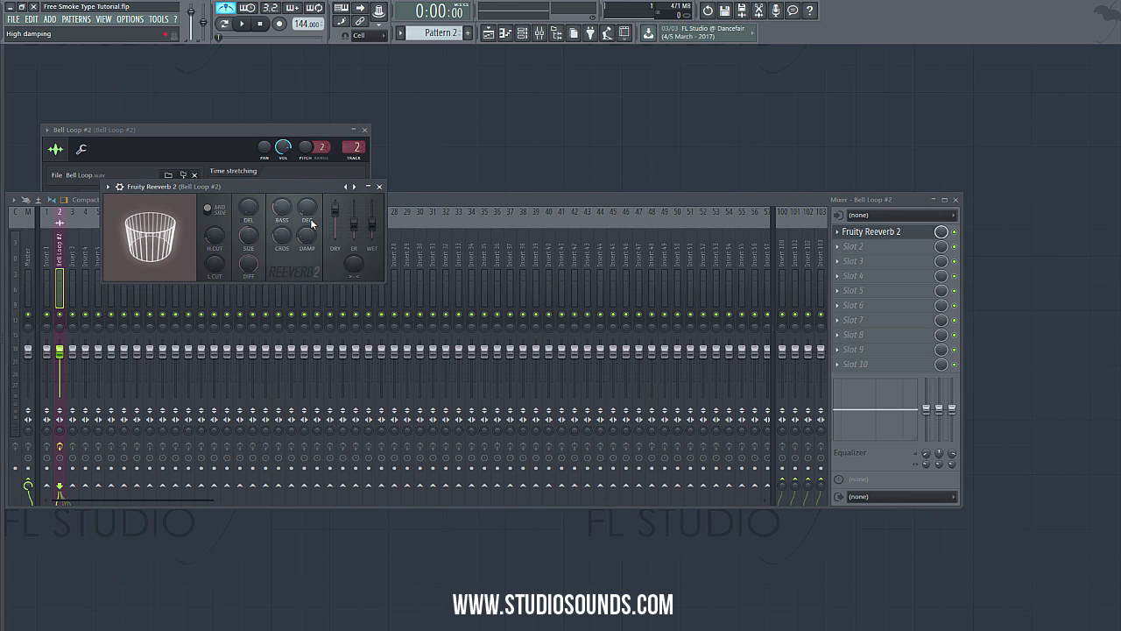
pyautogui.moveTo(307, 209); pyautogui.dragTo(249, 235)
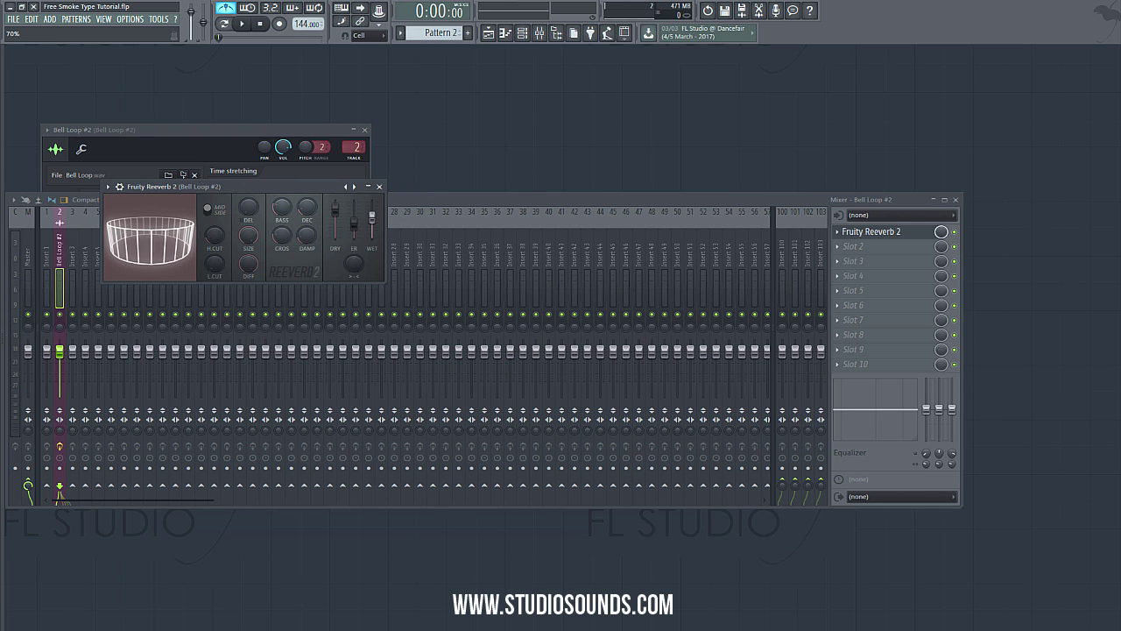
# - Load Fruity Delay 2 in slot 2 of the Bell Loop #2 mixer track and set its feedback to ping pong
pyautogui.click(830, 251)
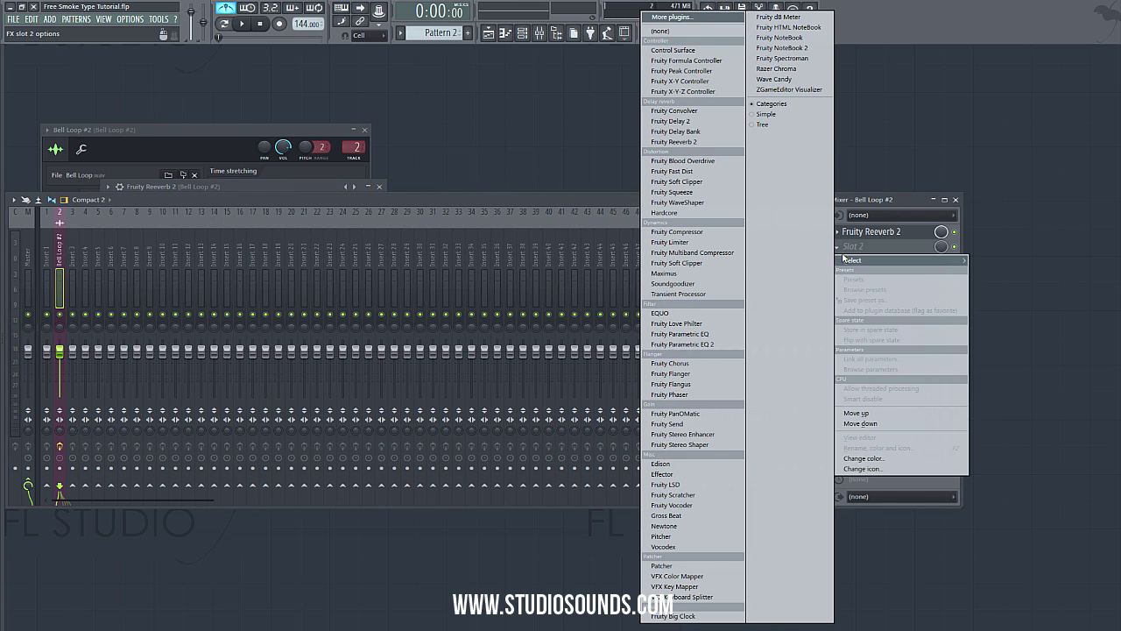
pyautogui.click(688, 121)
pyautogui.click(191, 242)
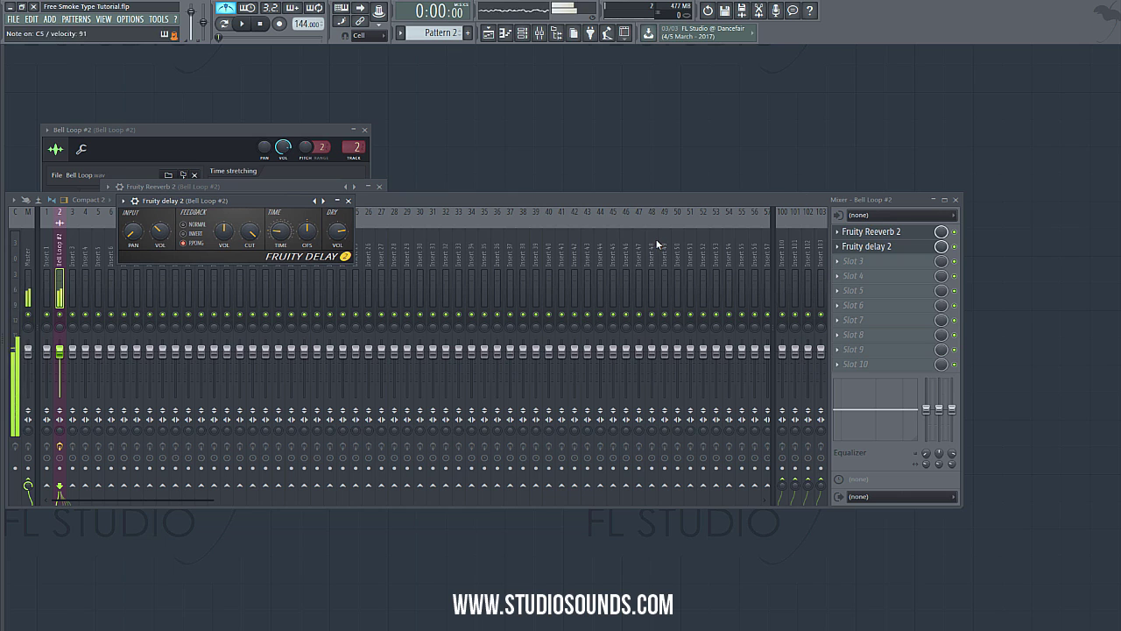
pyautogui.press('F6')
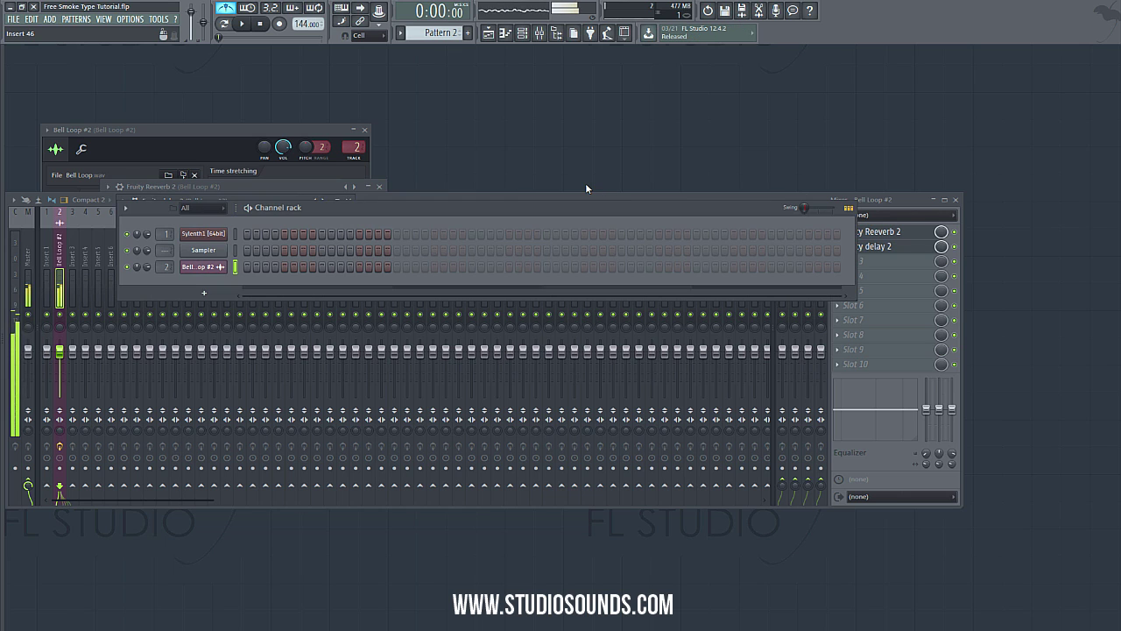
# - Load Fruity Parametric EQ 2 in slot 3 and cut the loop's low frequencies with a high-pass on band 1 during playback
pyautogui.click(879, 264)
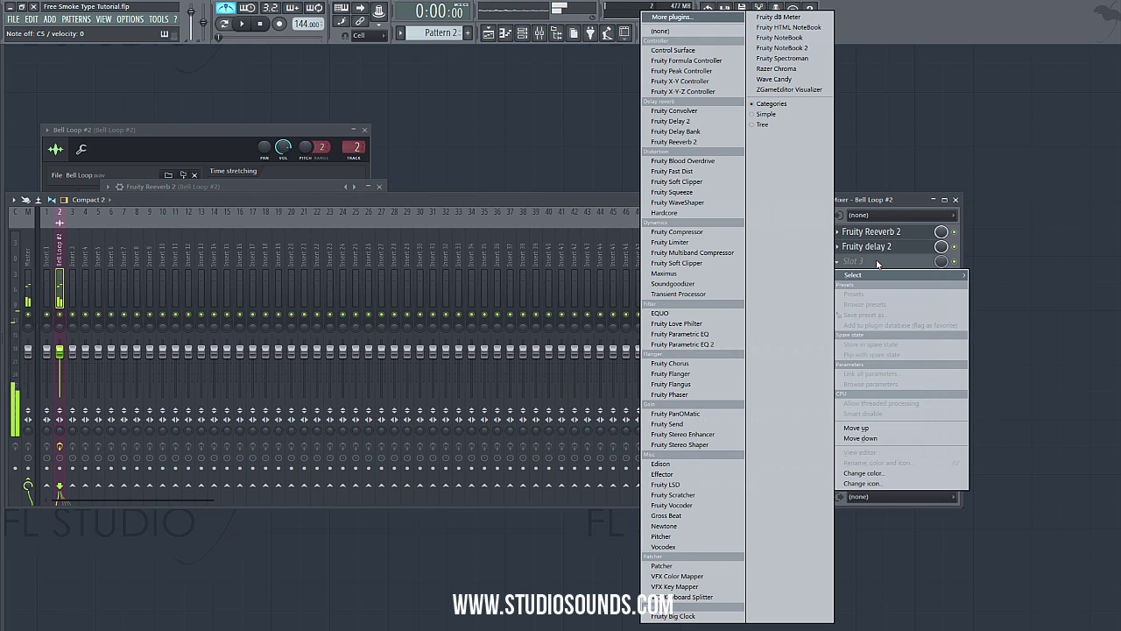
pyautogui.click(715, 345)
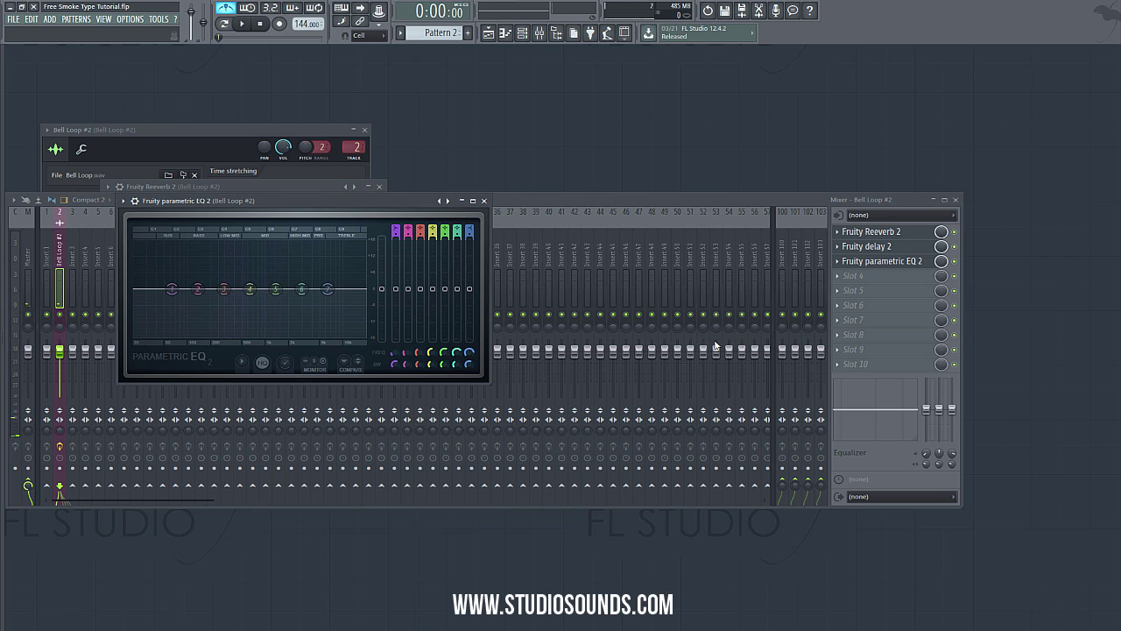
pyautogui.moveTo(396, 231); pyautogui.dragTo(396, 252)
pyautogui.moveTo(170, 302); pyautogui.dragTo(203, 303)
pyautogui.click(243, 24)
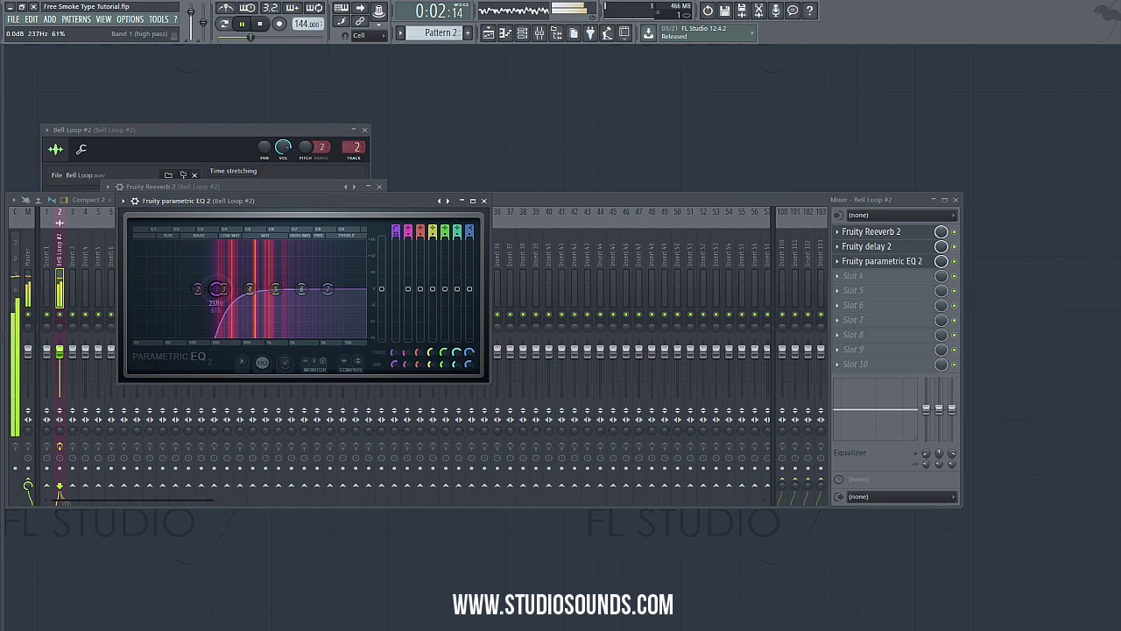
pyautogui.moveTo(223, 293); pyautogui.dragTo(220, 296)
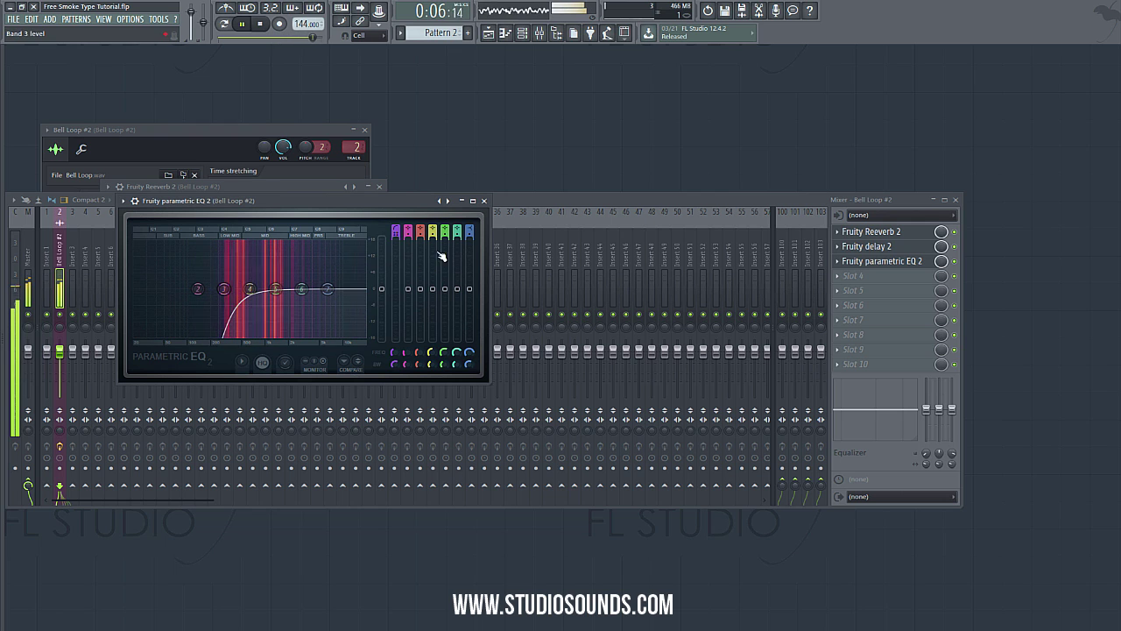
# - Roll off the loop's high frequencies with a low-pass on EQ band 7 and stop playback
pyautogui.click(470, 228)
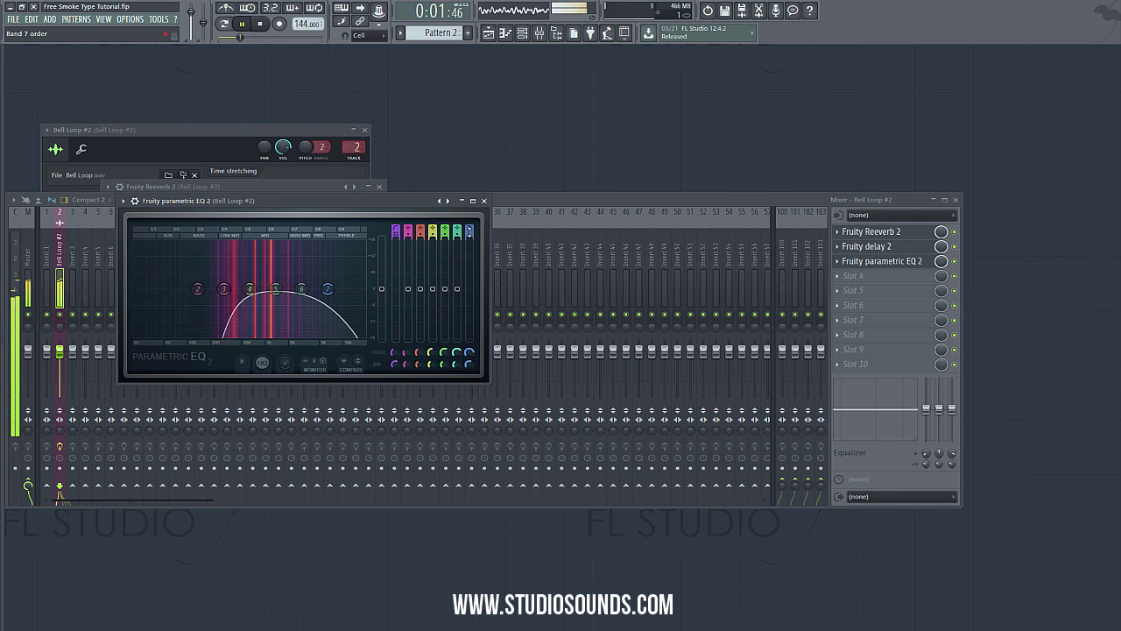
pyautogui.moveTo(326, 288); pyautogui.dragTo(325, 290)
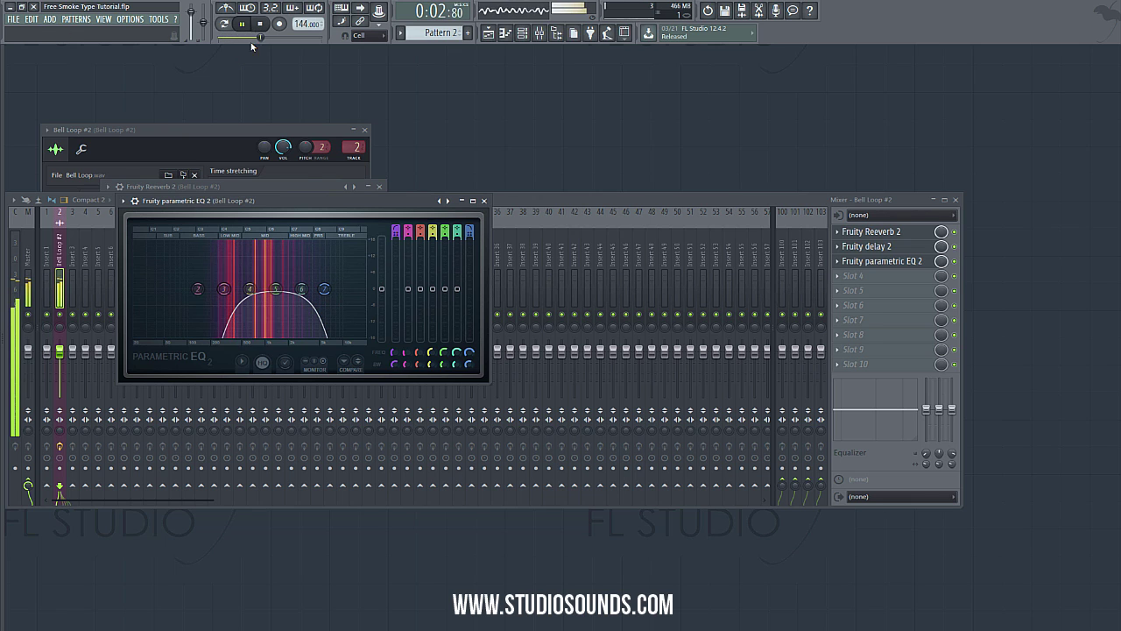
pyautogui.press('space')
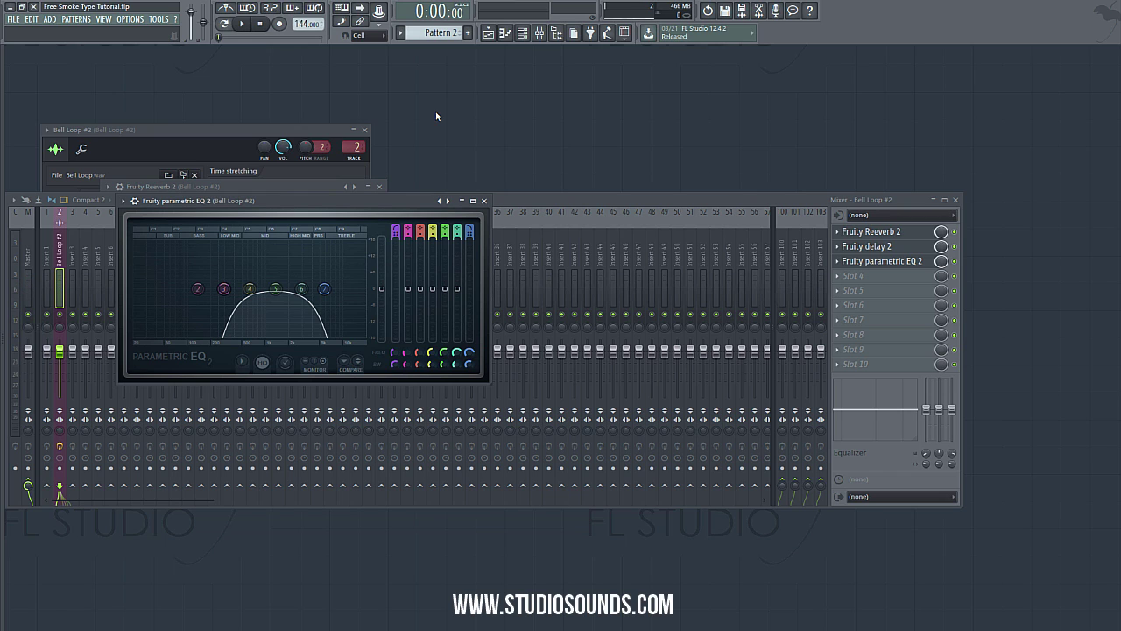
# - Play the Bell Loop #2 clip in the playlist with the metronome on to check its timing, then stop
pyautogui.click(488, 32)
pyautogui.click(224, 11)
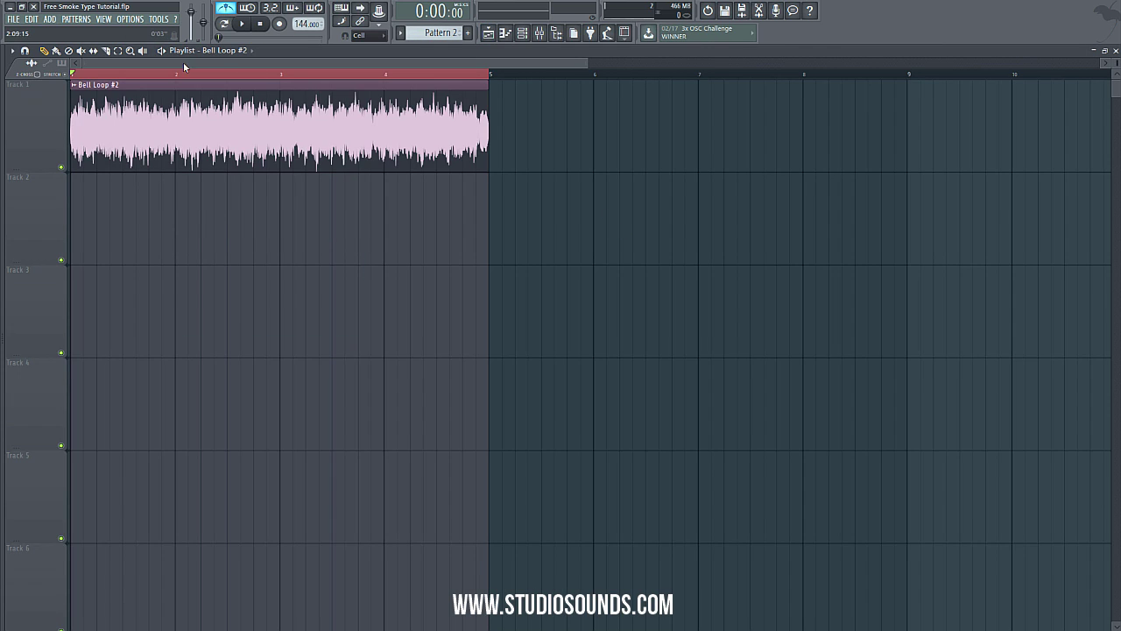
pyautogui.click(245, 29)
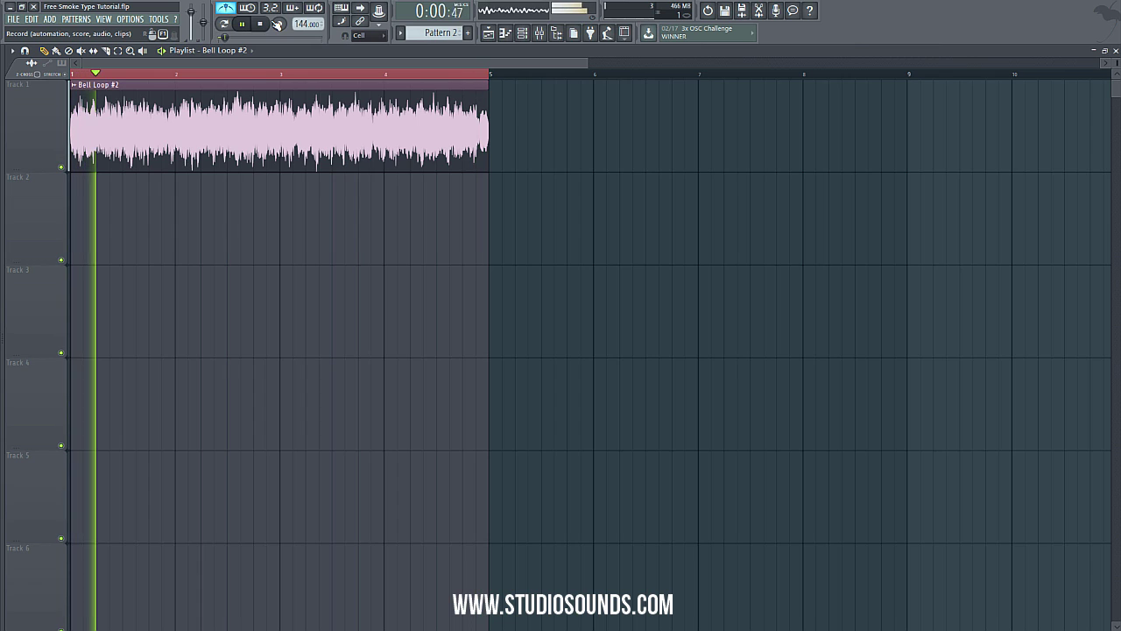
pyautogui.press('space')
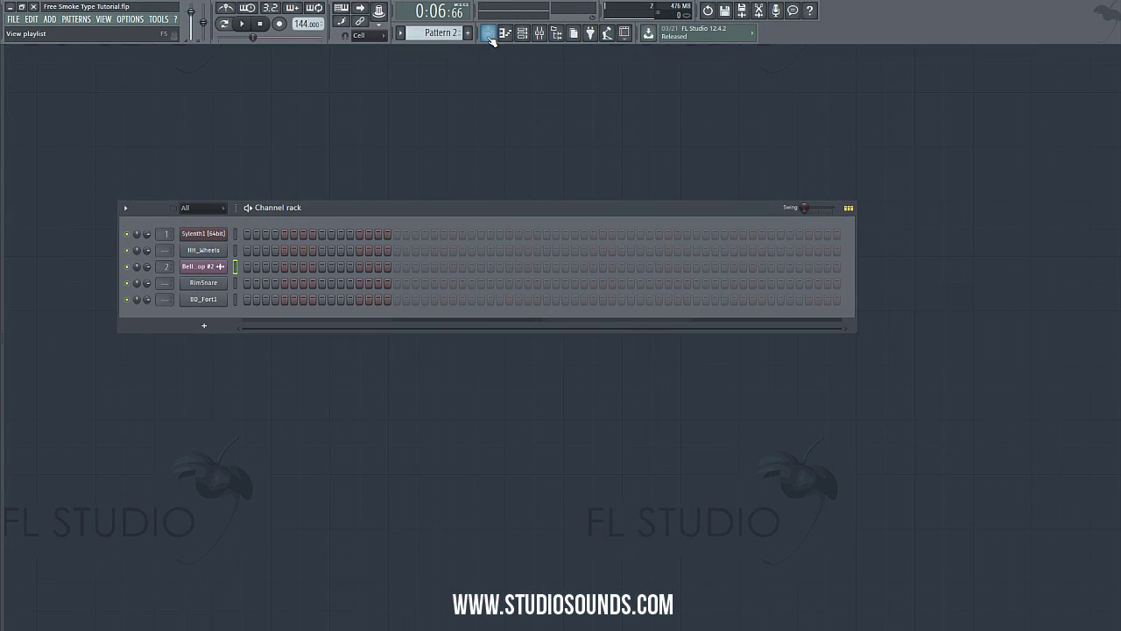
# - Place two four-bar Pattern 2 clips on Track 2 of the playlist, covering bars 5 to 13
pyautogui.click(488, 32)
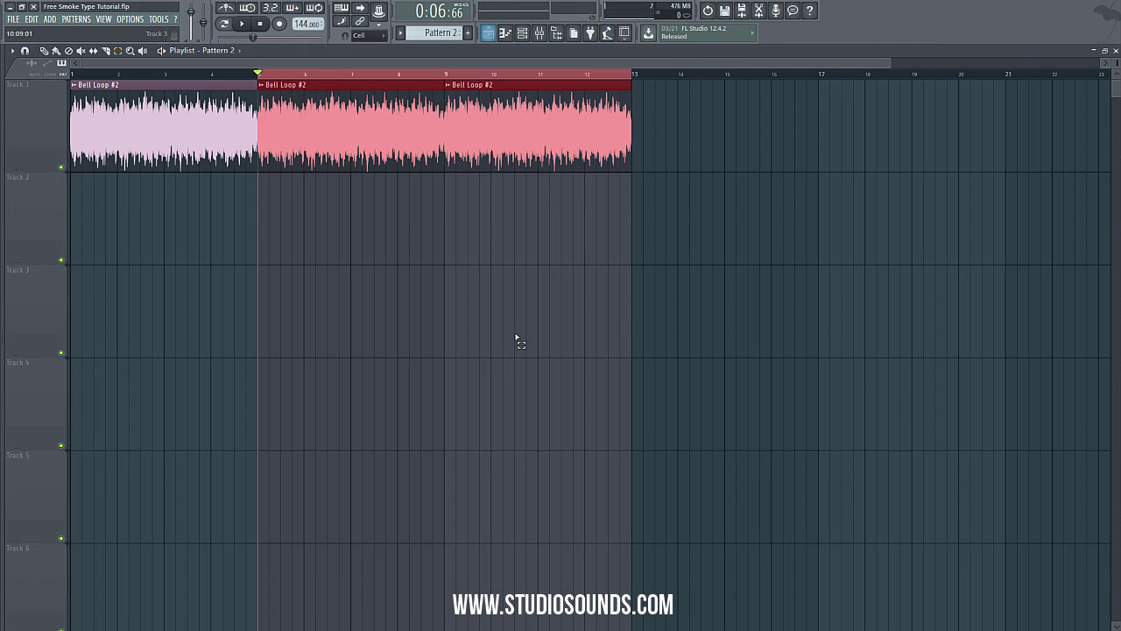
pyautogui.click(516, 337)
pyautogui.click(278, 227)
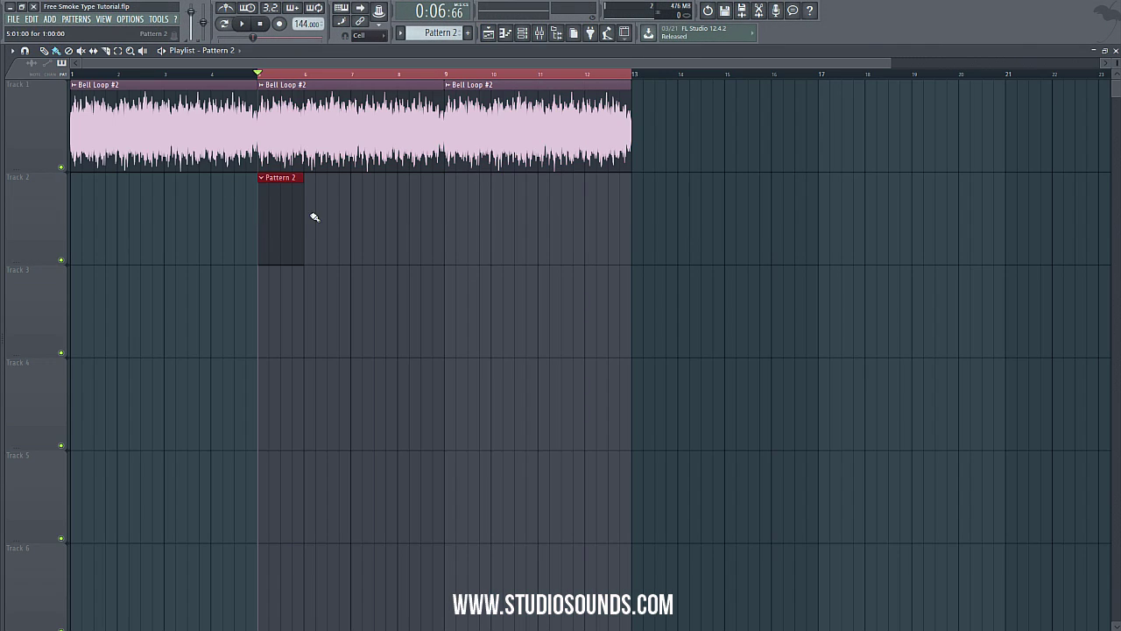
pyautogui.moveTo(304, 216); pyautogui.dragTo(631, 231)
pyautogui.click(470, 221)
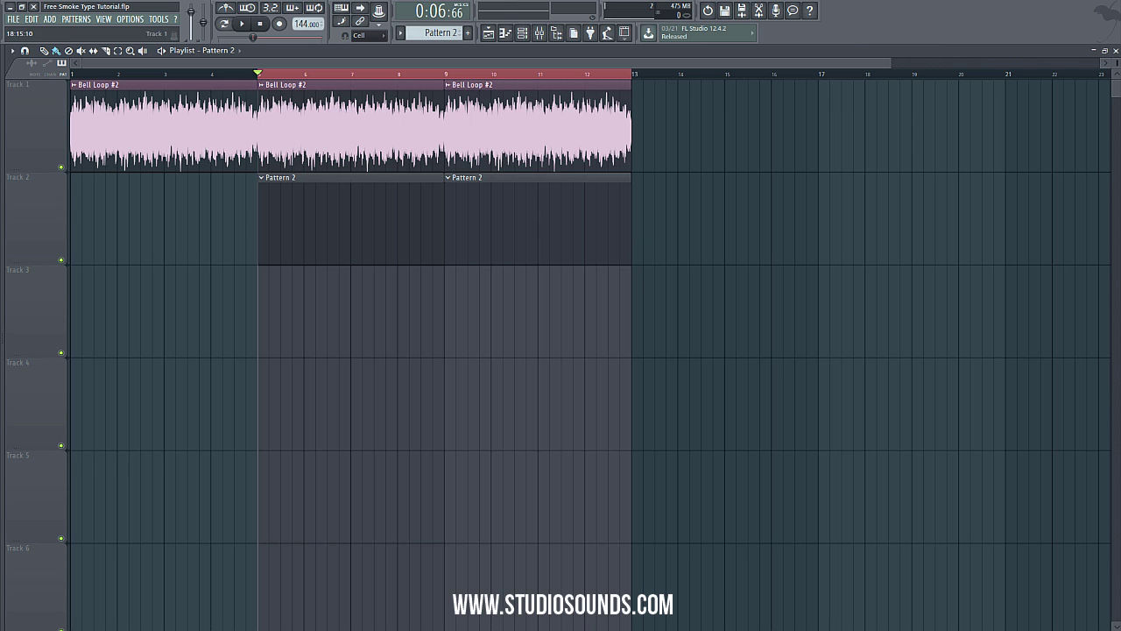
# - Extend Pattern 2 to four bars and fill every 2 steps of the HH_Wheels channel
pyautogui.click(1116, 50)
pyautogui.click(202, 255)
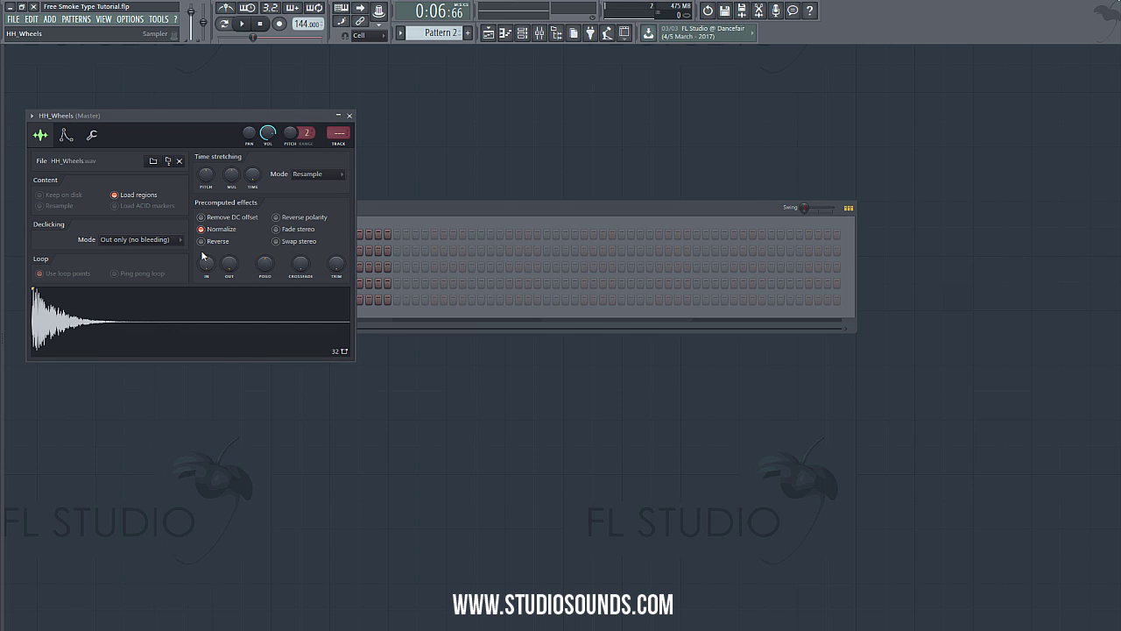
pyautogui.click(277, 255)
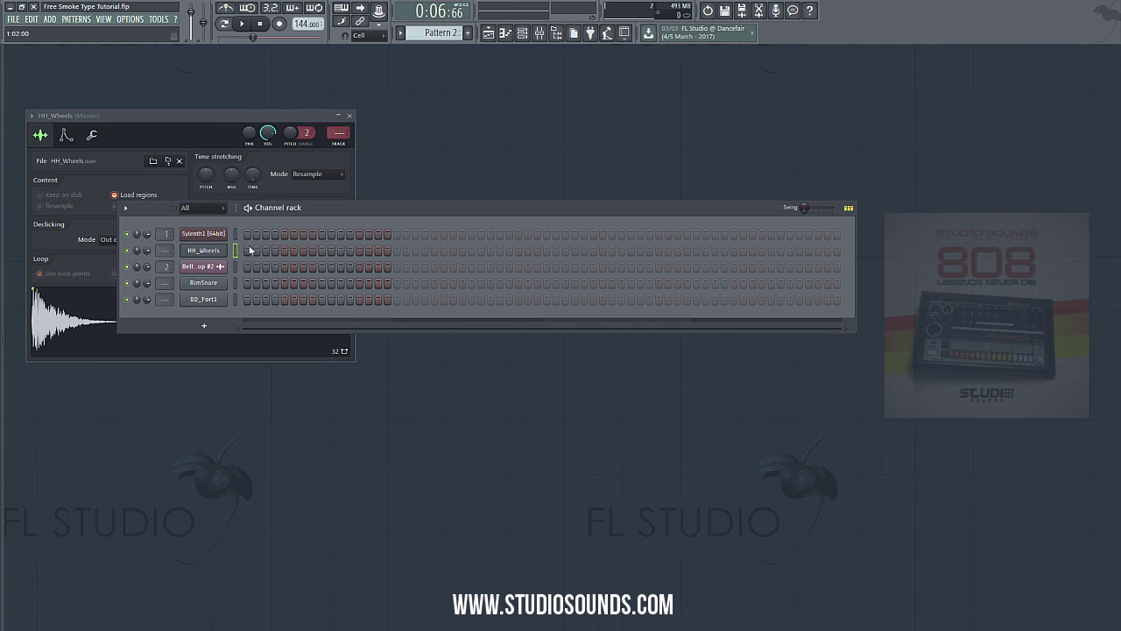
pyautogui.rightClick(226, 250)
pyautogui.click(332, 285)
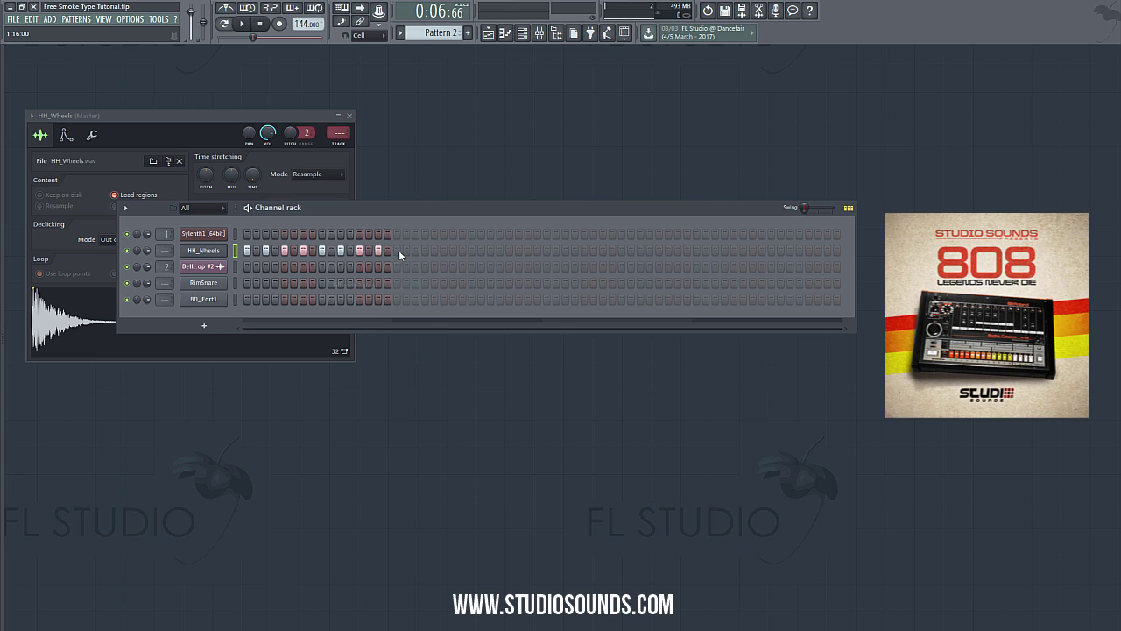
pyautogui.click(546, 250)
pyautogui.rightClick(226, 252)
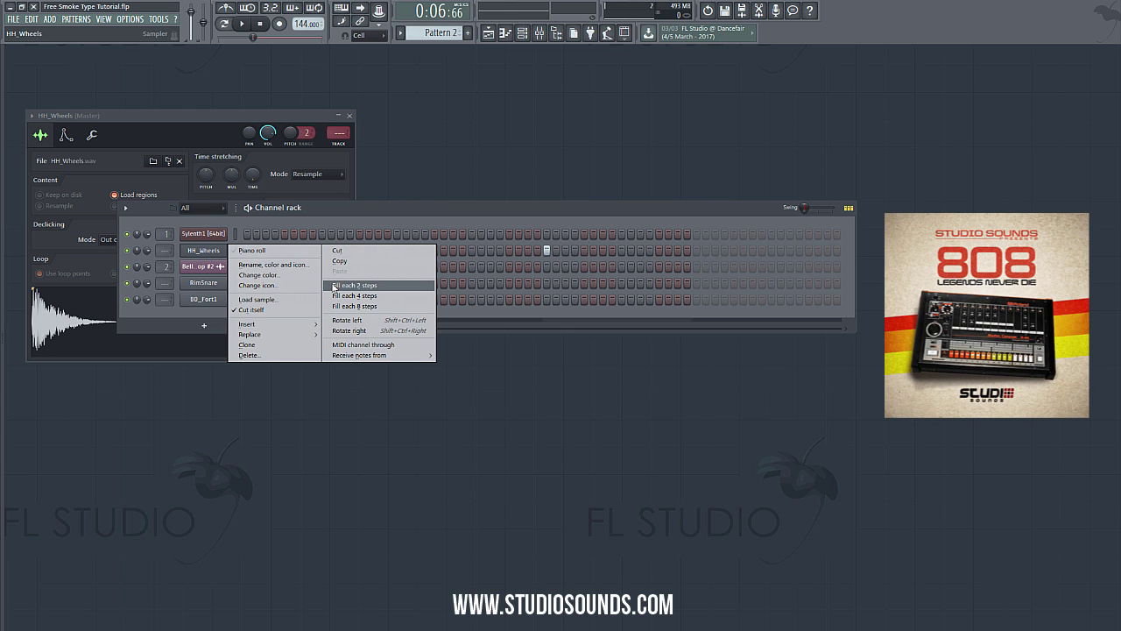
pyautogui.click(335, 285)
pyautogui.rightClick(226, 249)
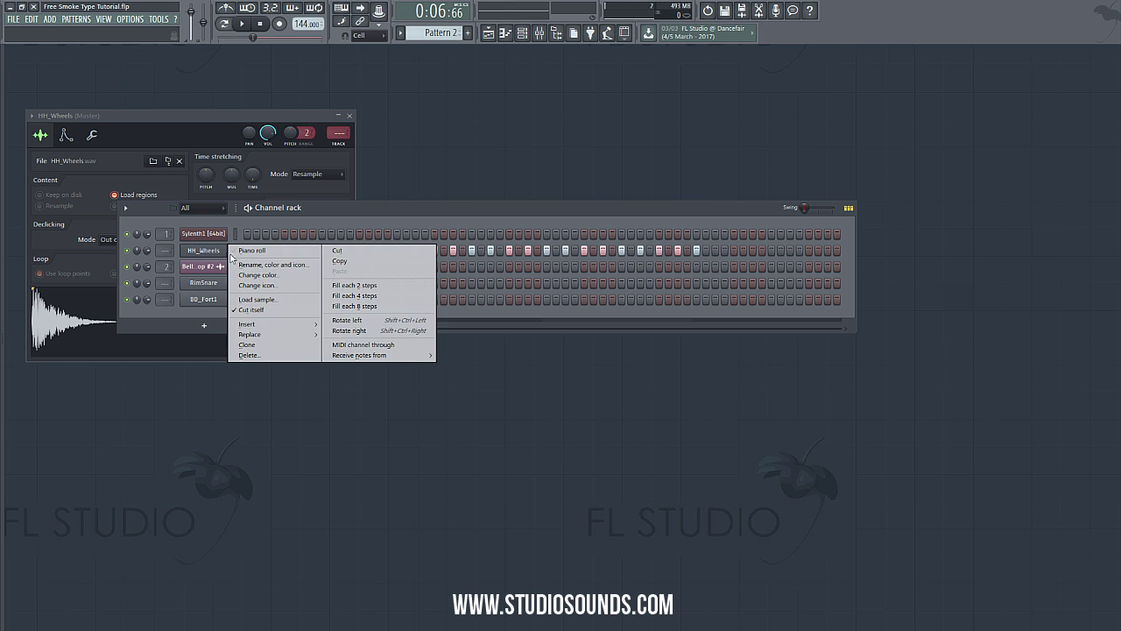
pyautogui.click(335, 285)
# - Vary the HH_Wheels note velocities by quantizing with the 16_MPC2 template at raised velocity strength, and lower the channel volume to 52%
pyautogui.rightClick(226, 249)
pyautogui.click(247, 251)
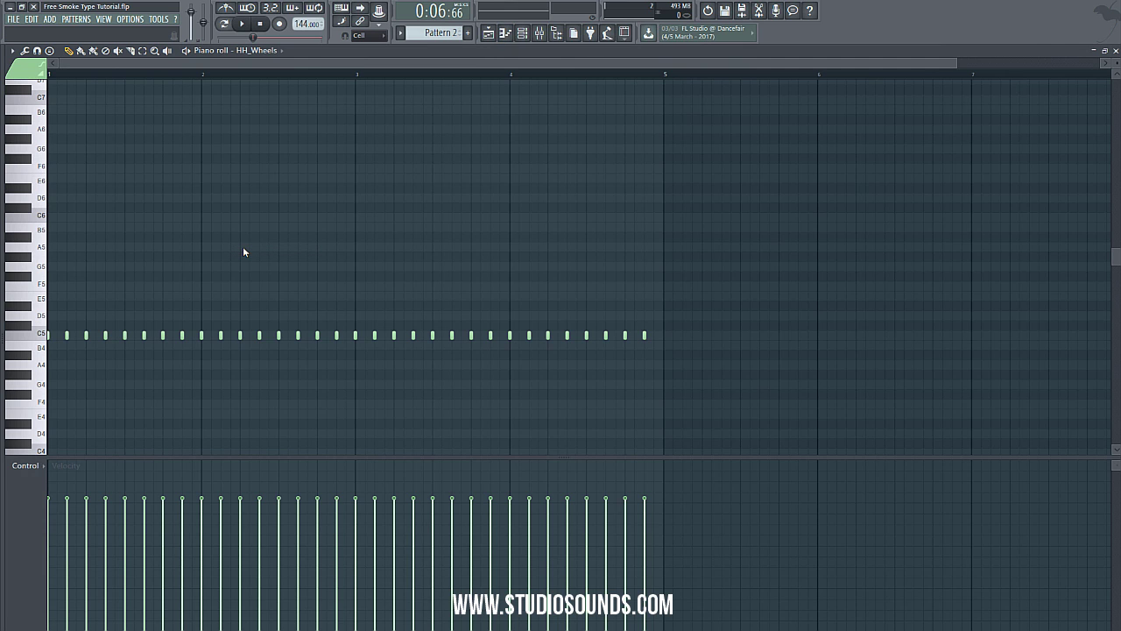
pyautogui.hotkey('alt', 'q')
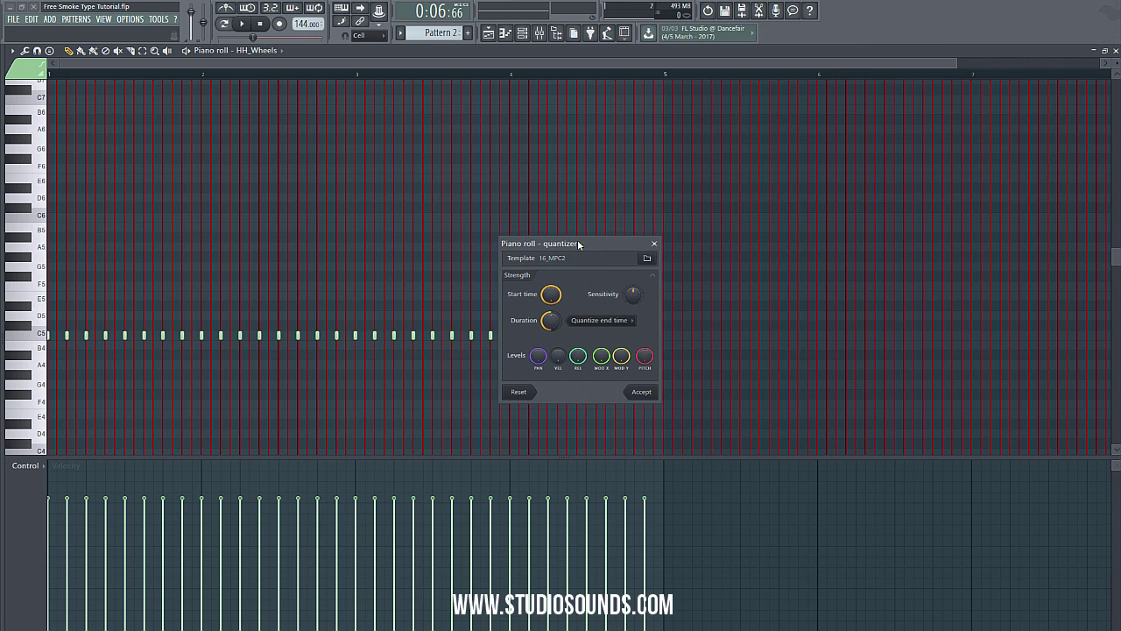
pyautogui.moveTo(553, 366); pyautogui.dragTo(554, 324)
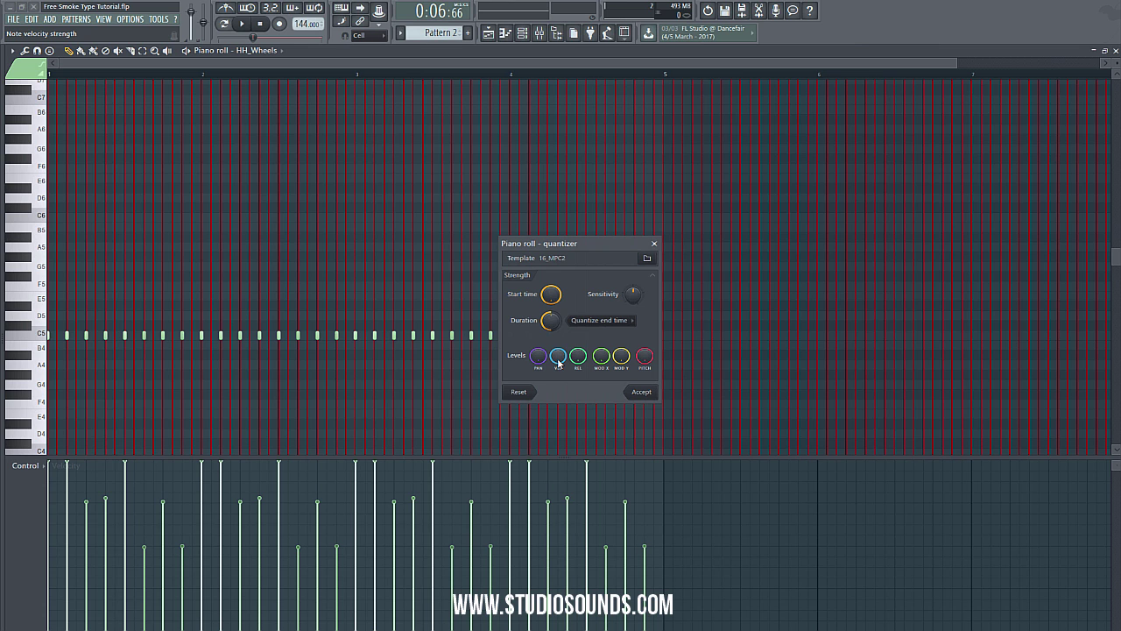
pyautogui.click(641, 391)
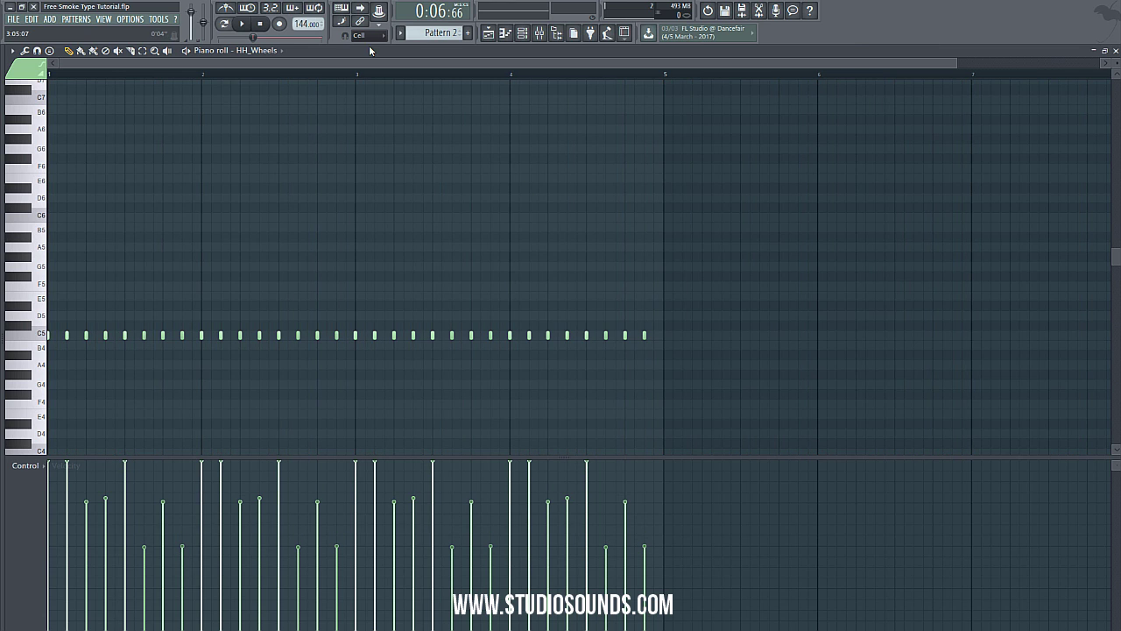
pyautogui.click(1115, 50)
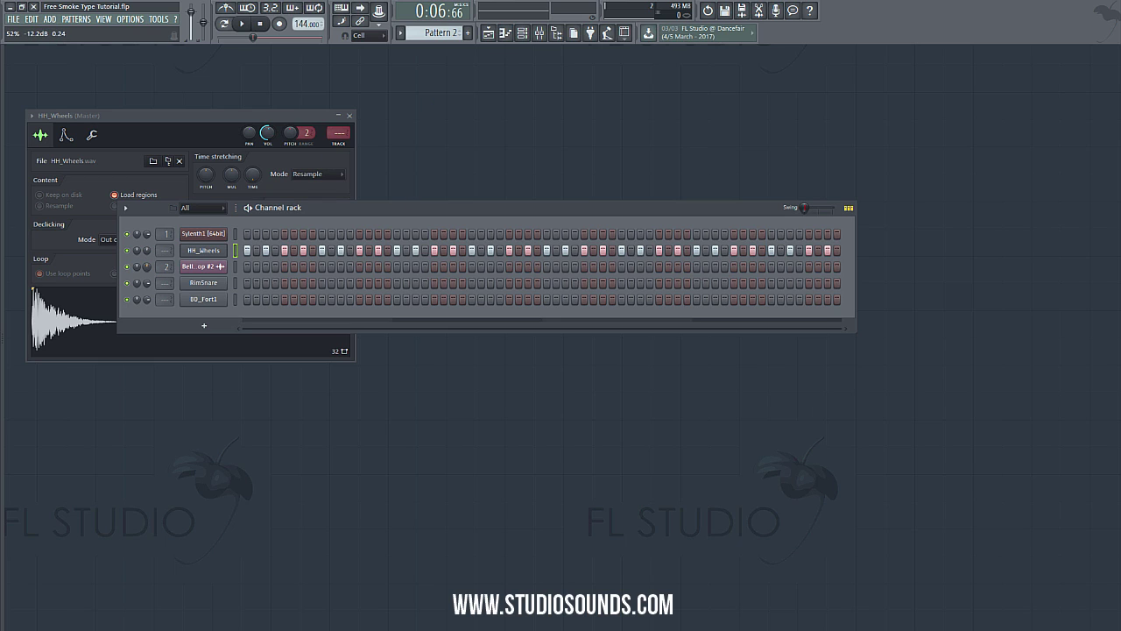
# - Clear the playlist time selection and play the arrangement from the start to hear the hi-hats with the loop, then stop
pyautogui.click(488, 32)
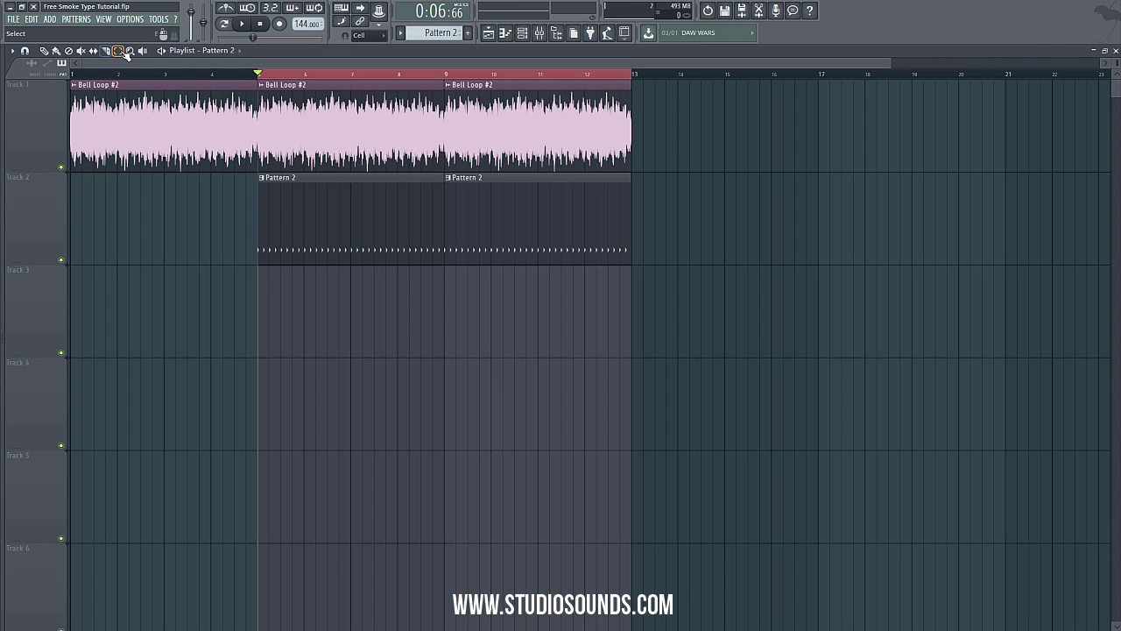
pyautogui.click(151, 85)
pyautogui.click(260, 24)
pyautogui.click(245, 26)
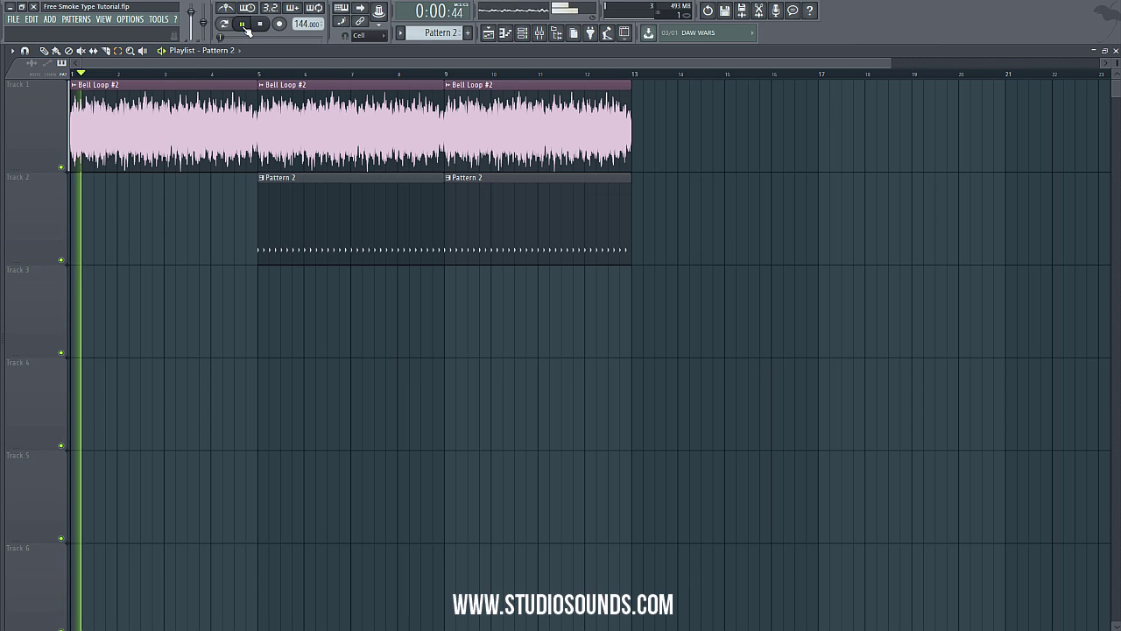
pyautogui.click(226, 9)
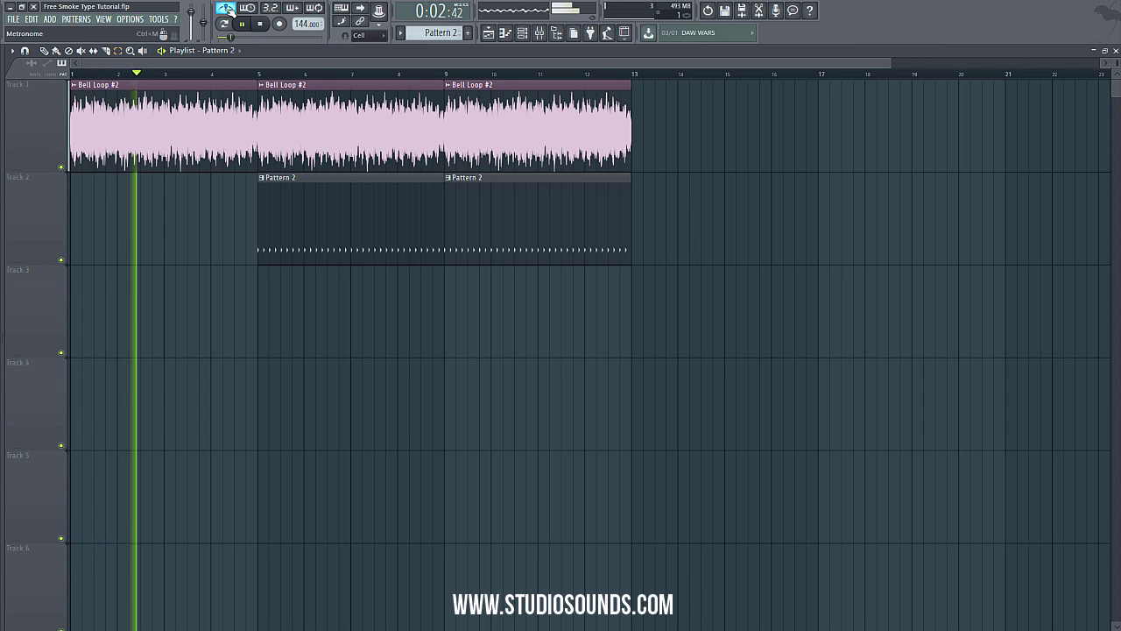
pyautogui.click(226, 9)
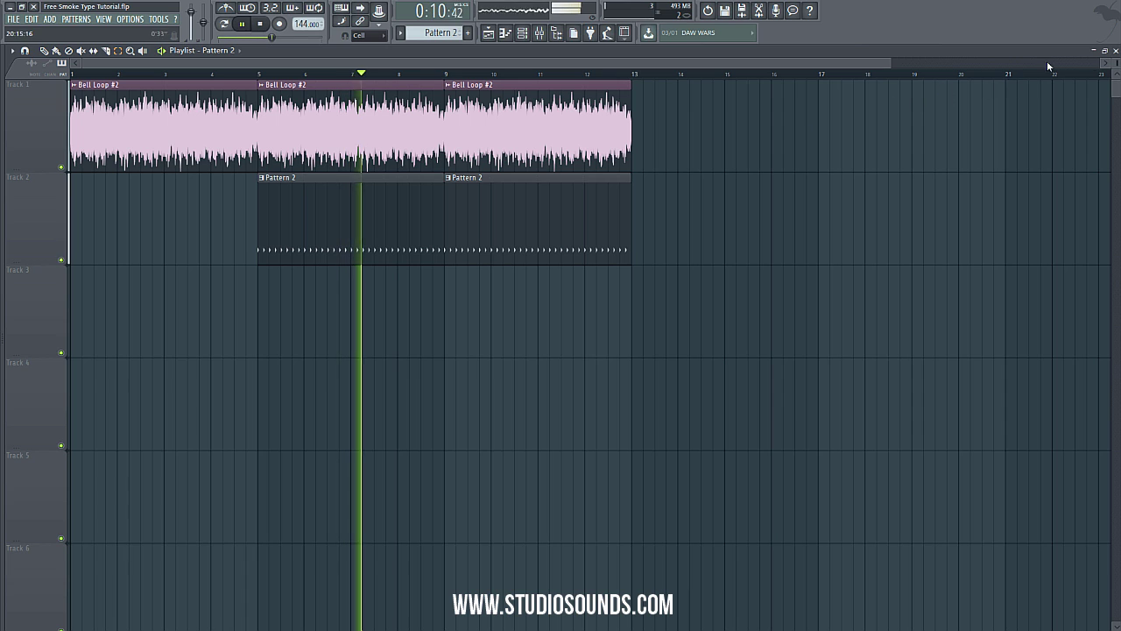
pyautogui.click(1115, 50)
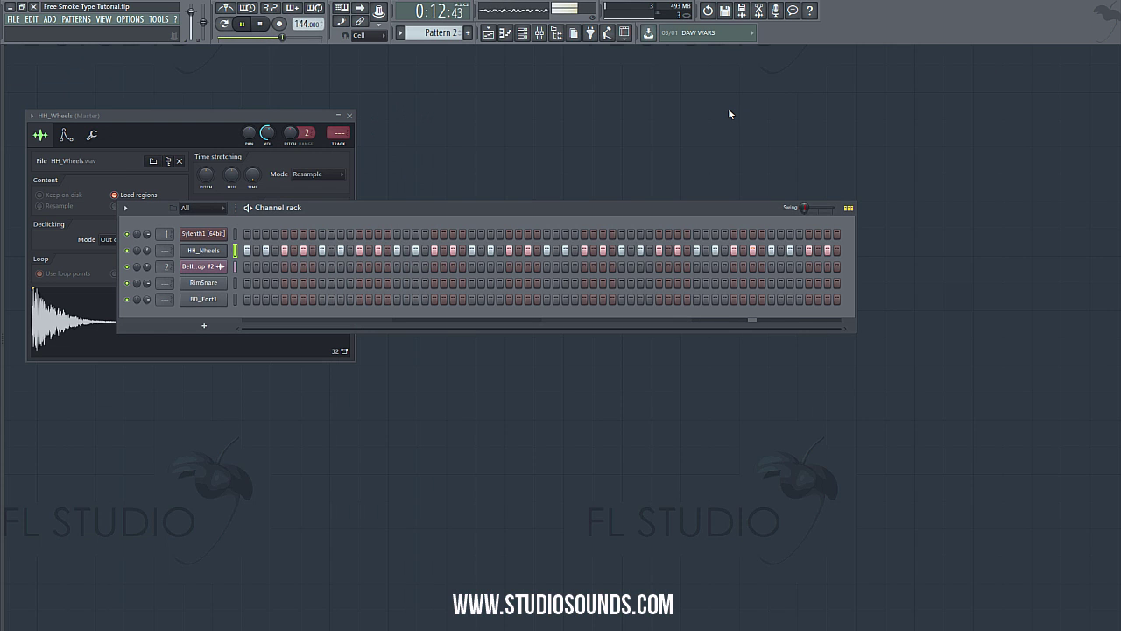
pyautogui.click(260, 24)
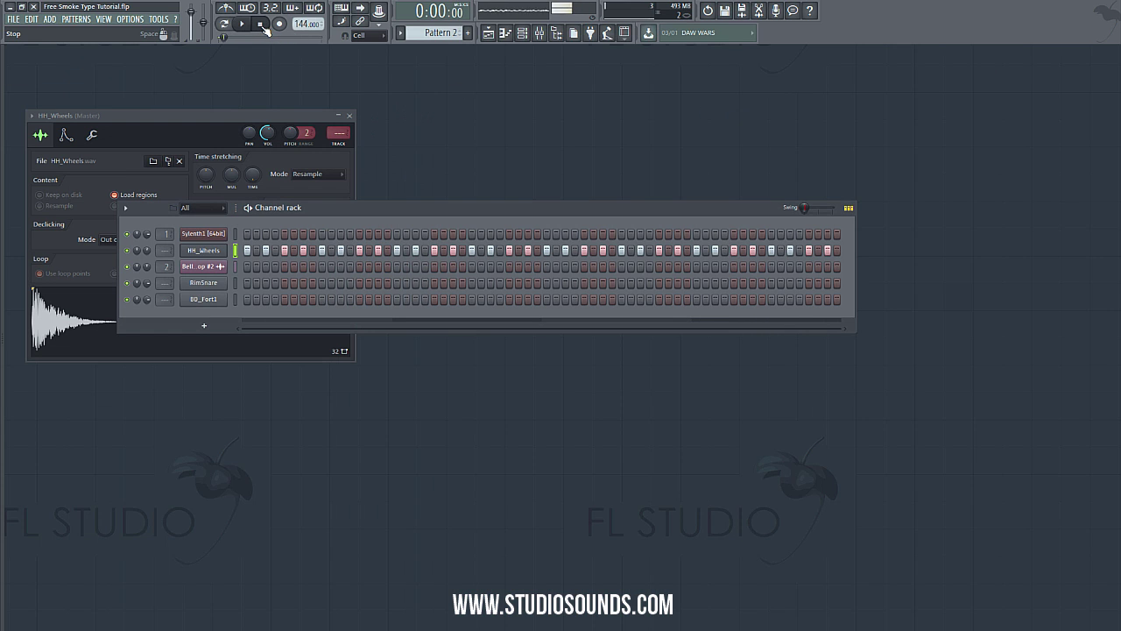
# - Route the RimSnare channel to mixer track 3 and load Maximus in slot 1 with the Warmness (no latency) preset
pyautogui.click(208, 283)
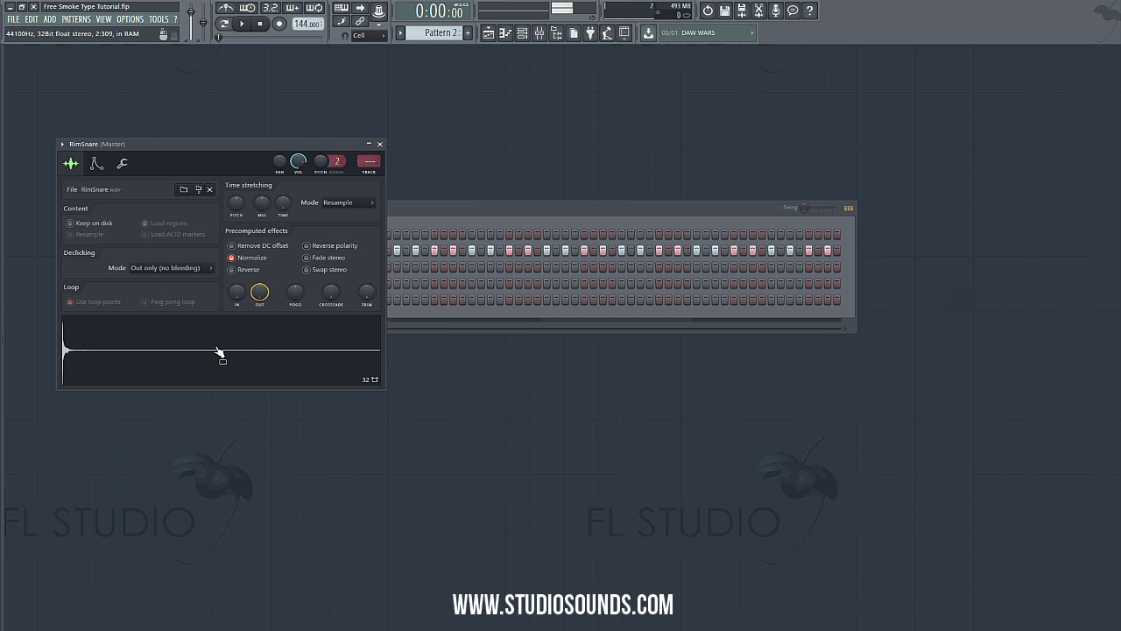
pyautogui.click(371, 172)
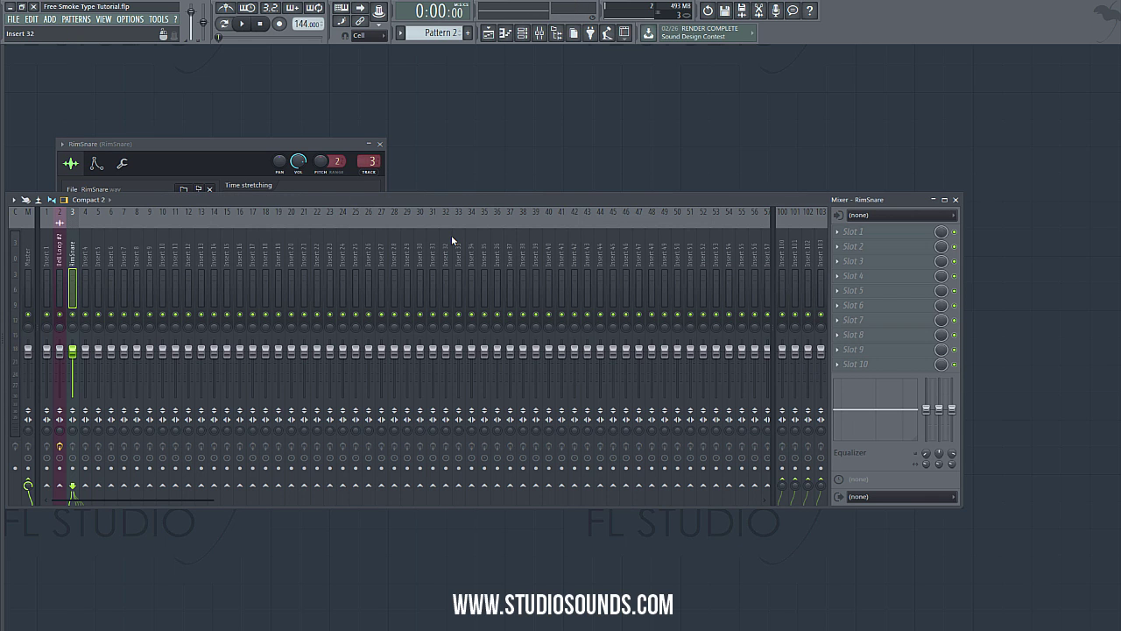
pyautogui.click(838, 233)
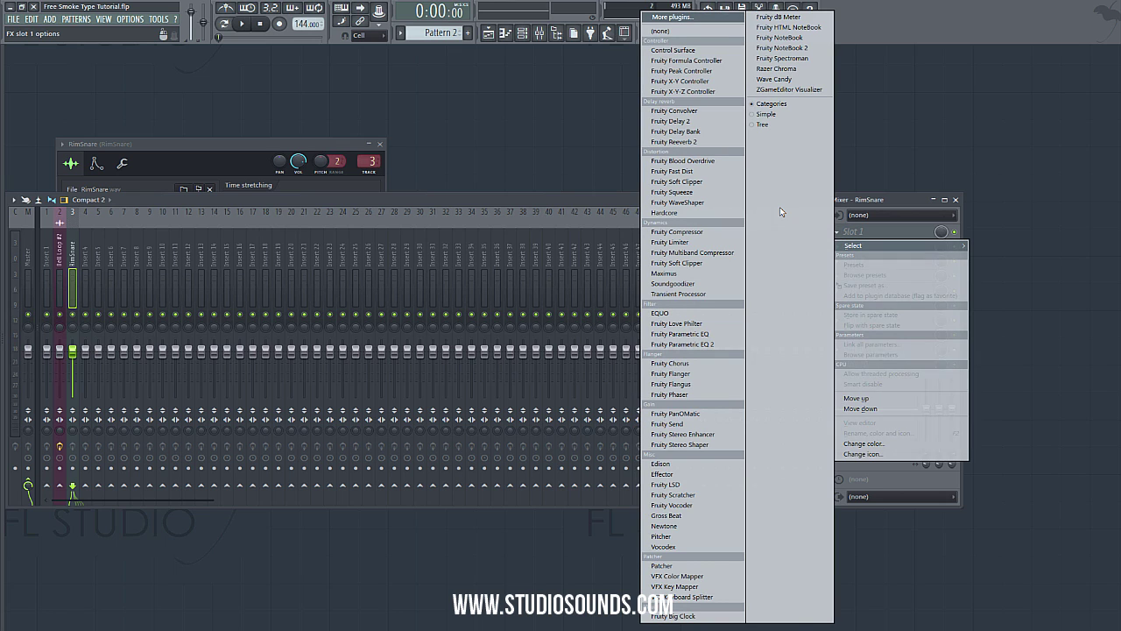
pyautogui.click(664, 274)
pyautogui.moveTo(272, 103); pyautogui.dragTo(524, 256)
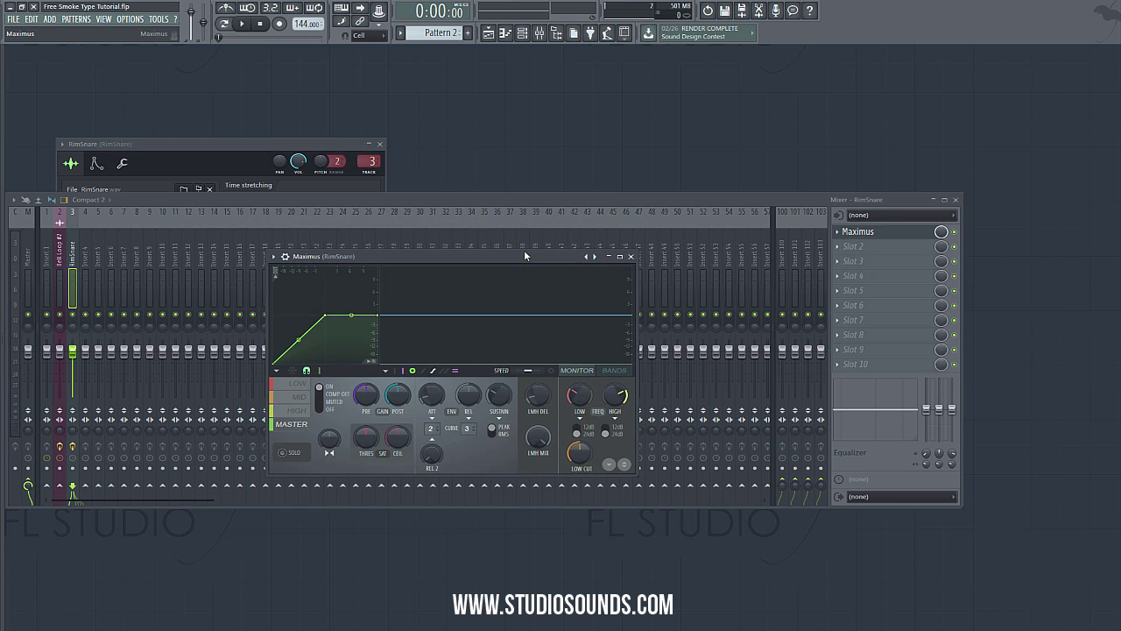
pyautogui.rightClick(600, 259)
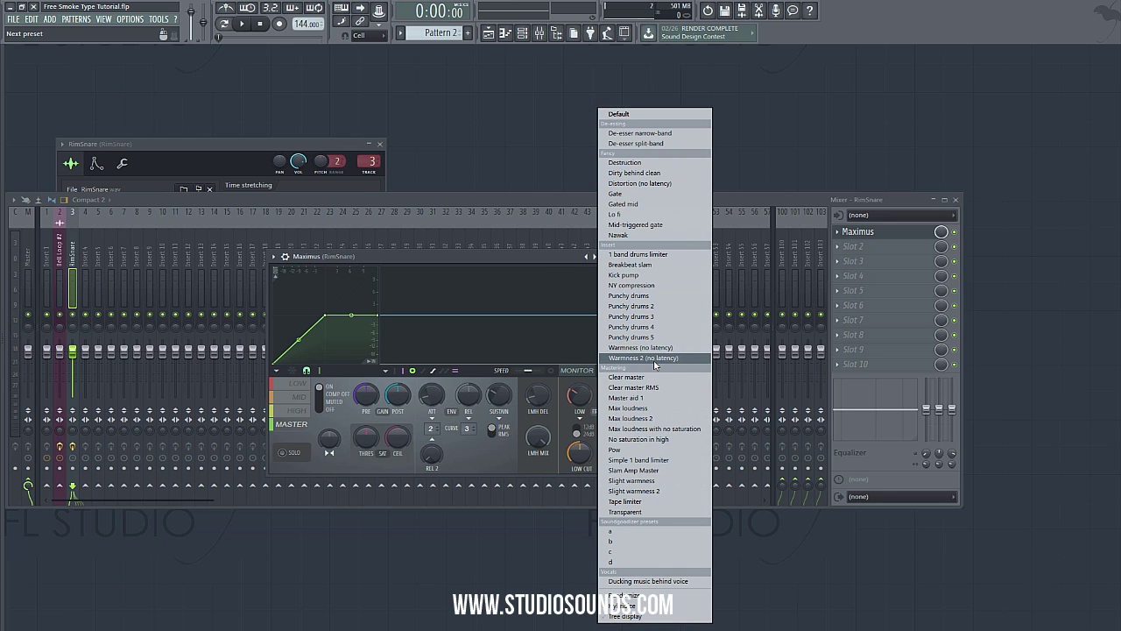
pyautogui.click(651, 358)
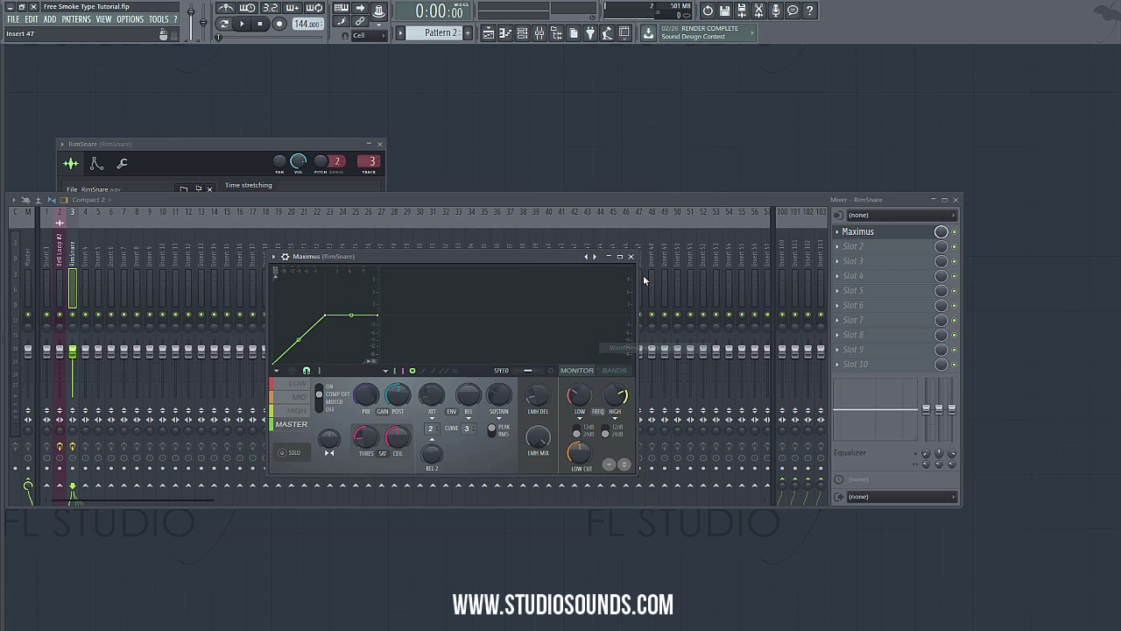
# - Audition the RimSnare sample and check how Maximus on its mixer track affects the sound
pyautogui.press('F6')
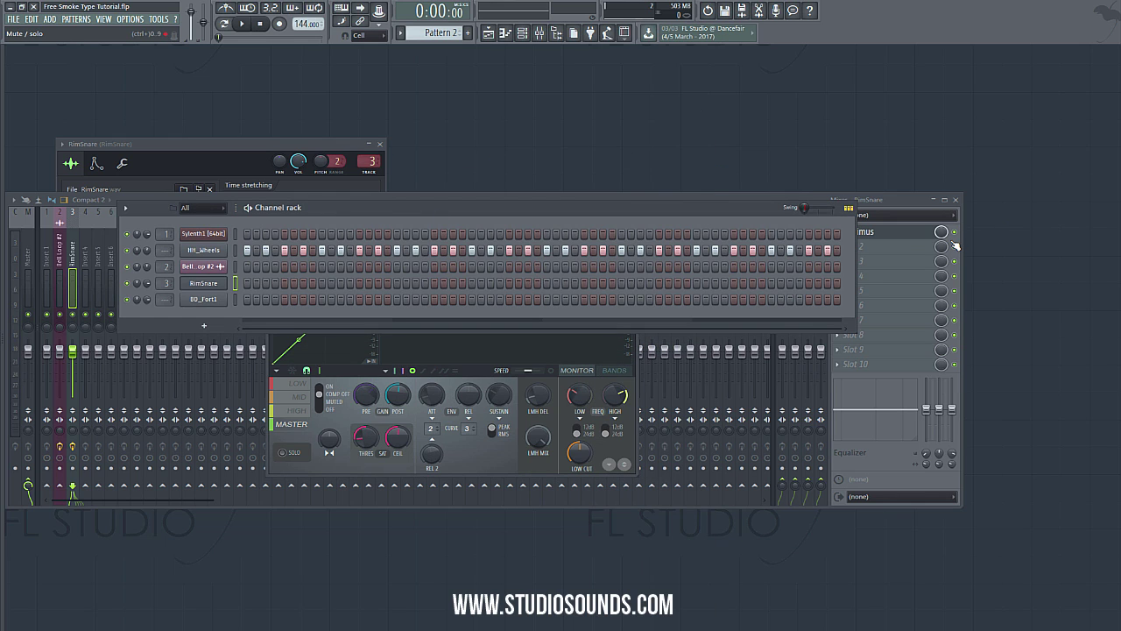
pyautogui.click(285, 138)
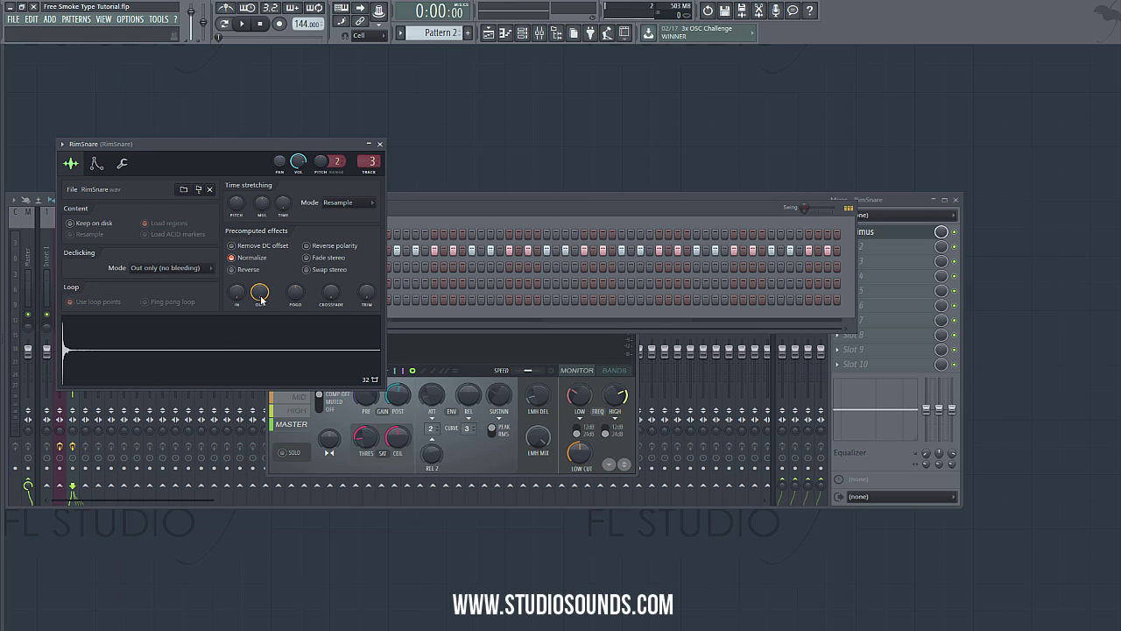
pyautogui.click(273, 357)
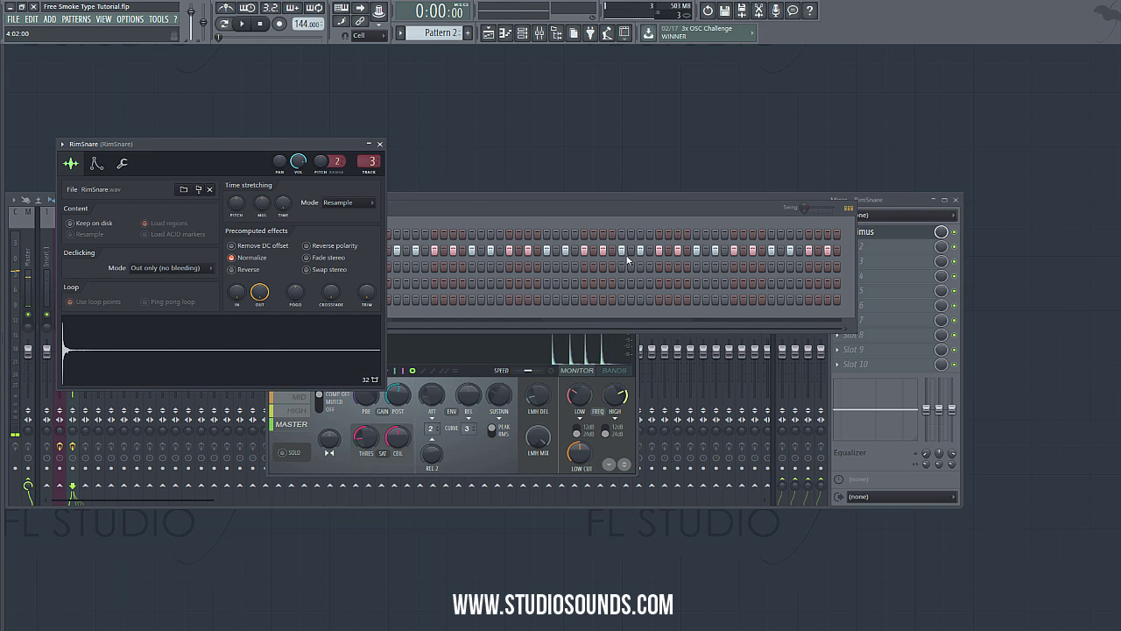
pyautogui.click(955, 232)
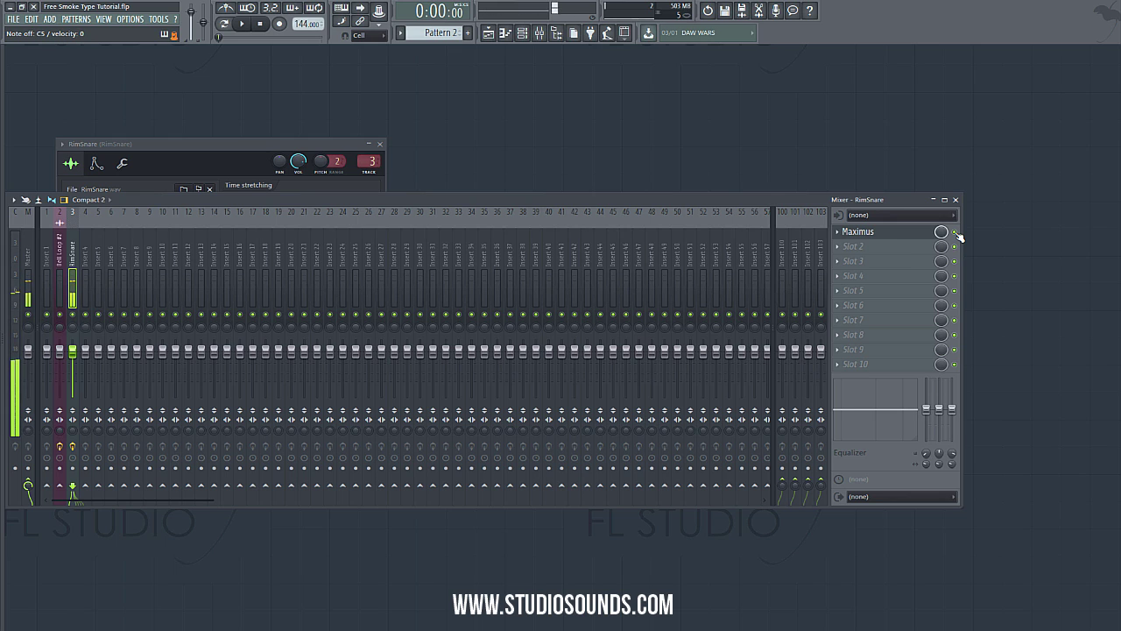
pyautogui.press('F6')
pyautogui.click(322, 282)
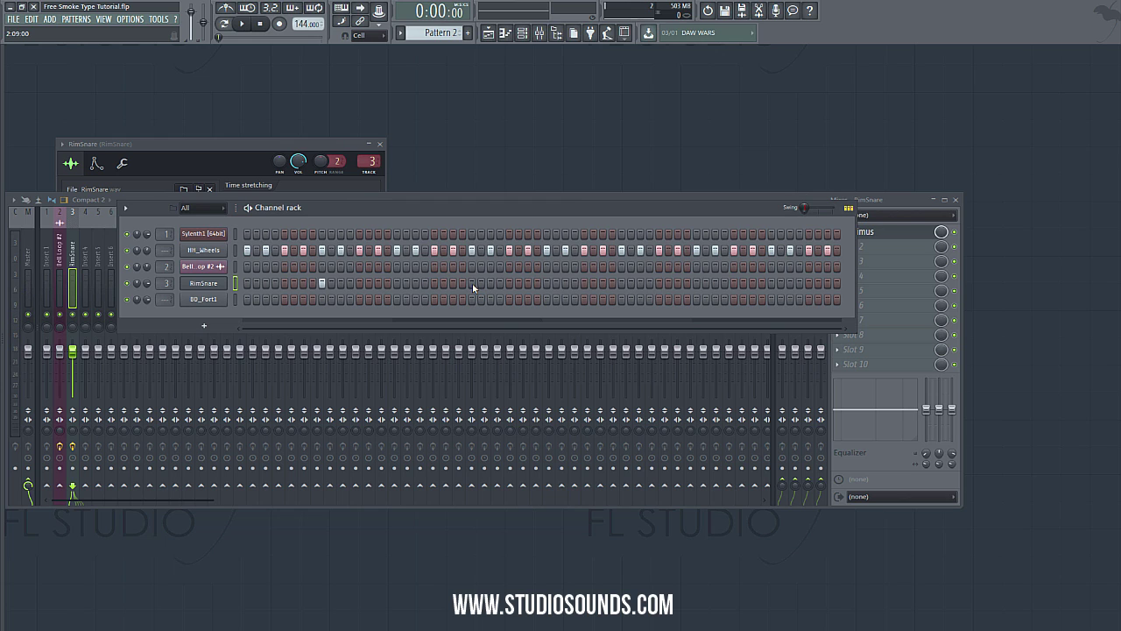
pyautogui.rightClick(471, 283)
pyautogui.rightClick(322, 283)
# - Switch to Pattern 3 and place a RimSnare hit on step 9 of each of its four bars
pyautogui.scroll(-1, 448, 31)
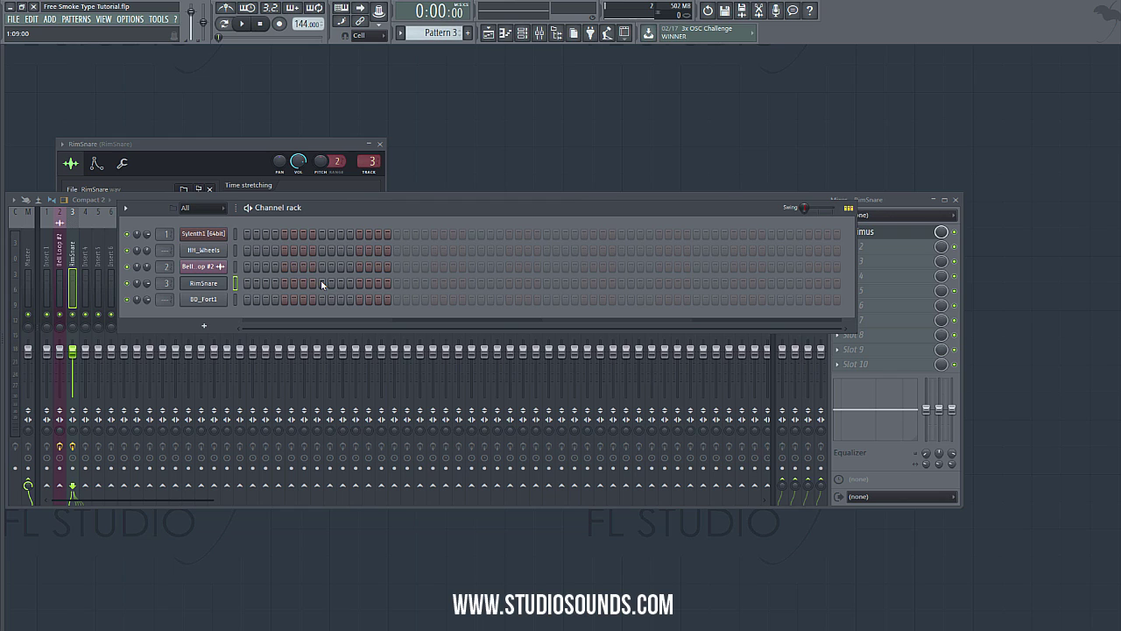
pyautogui.click(472, 283)
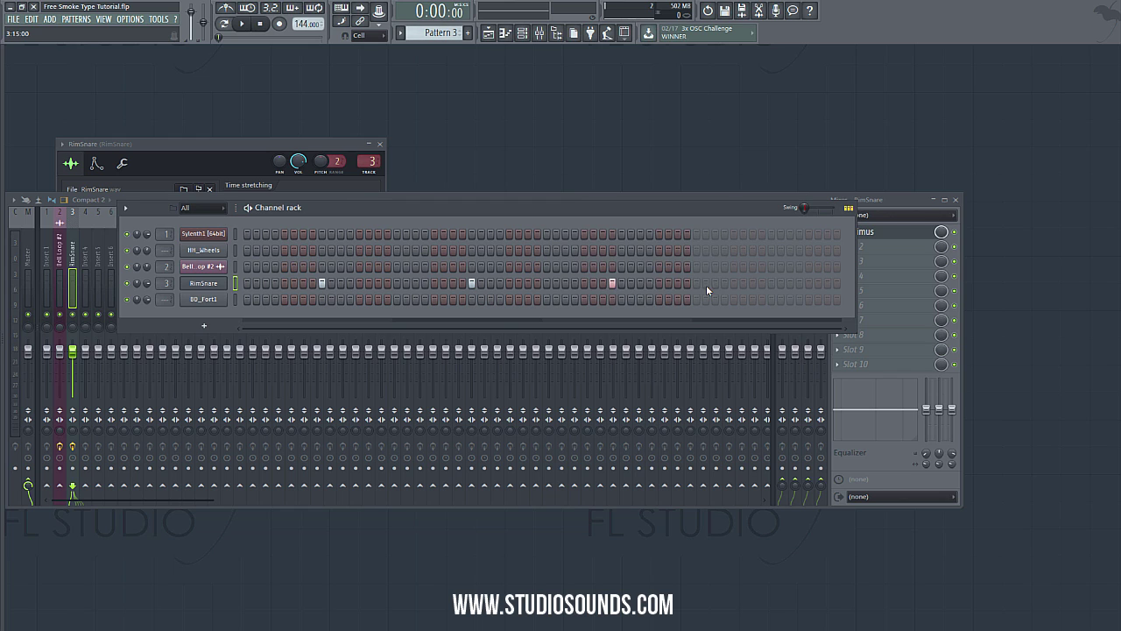
pyautogui.click(621, 283)
pyautogui.click(772, 283)
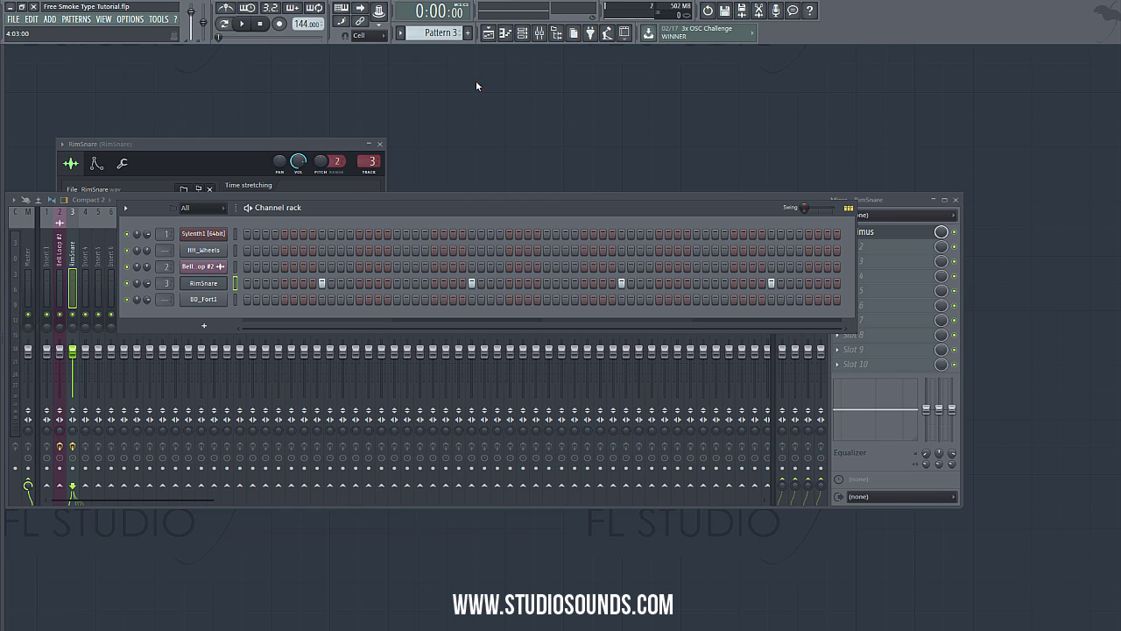
# - Paint two four-bar Pattern 3 clips on Track 3 of the playlist, starting at bars 5 and 9
pyautogui.click(488, 32)
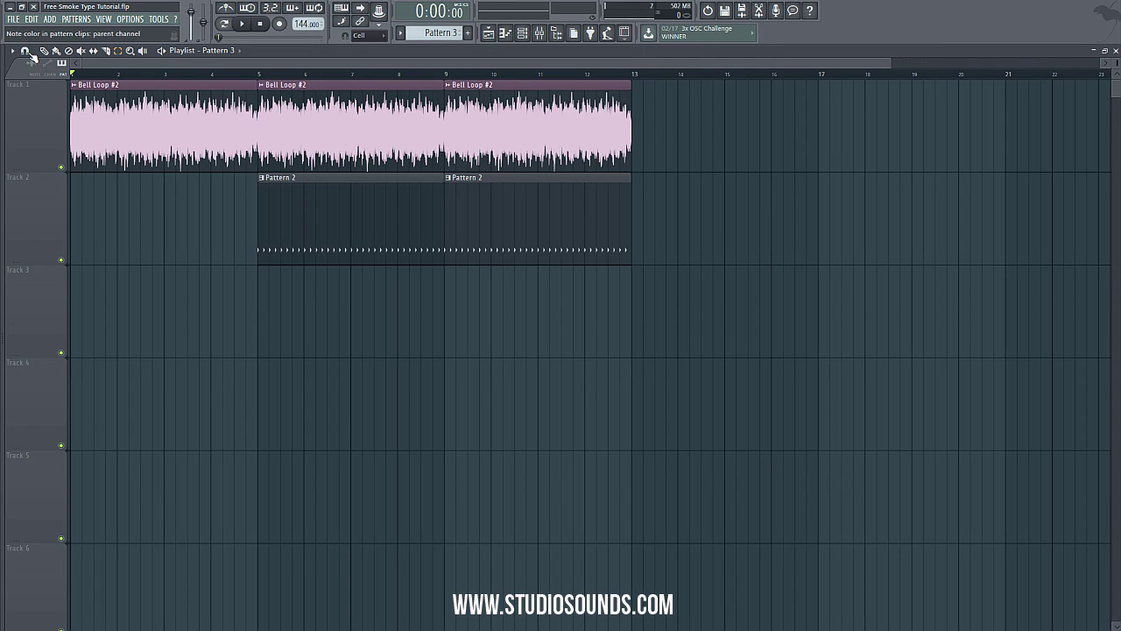
pyautogui.click(56, 50)
pyautogui.click(262, 321)
pyautogui.click(453, 312)
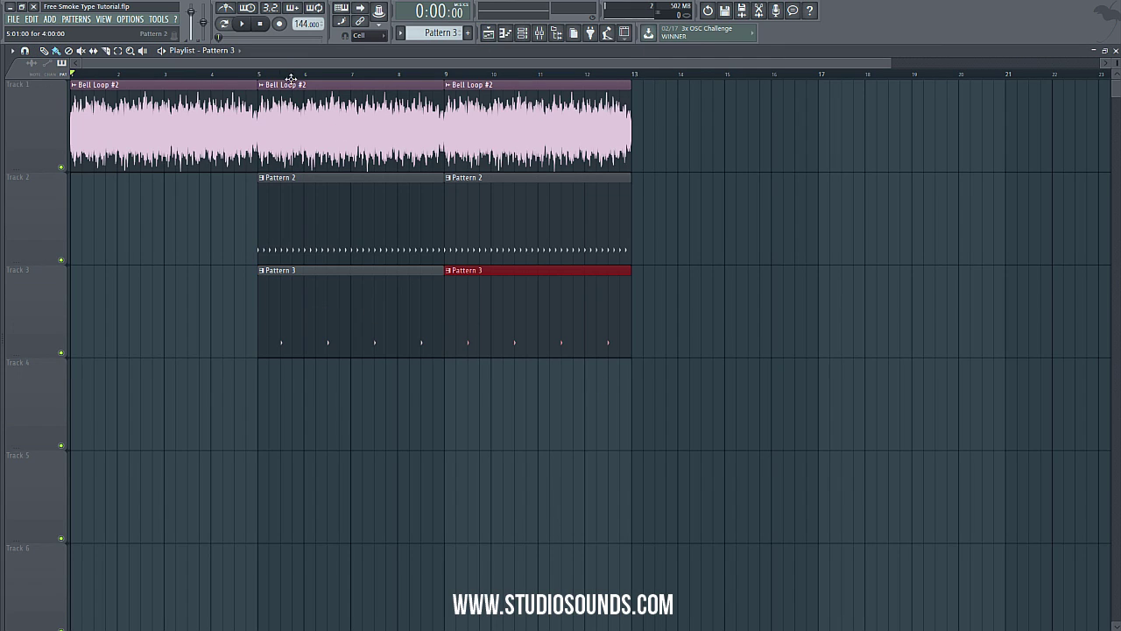
# - Play the arrangement from bar 5, lower the Master mixer fader to about 65% (-8.5 dB), and stop playback
pyautogui.click(257, 77)
pyautogui.press('space')
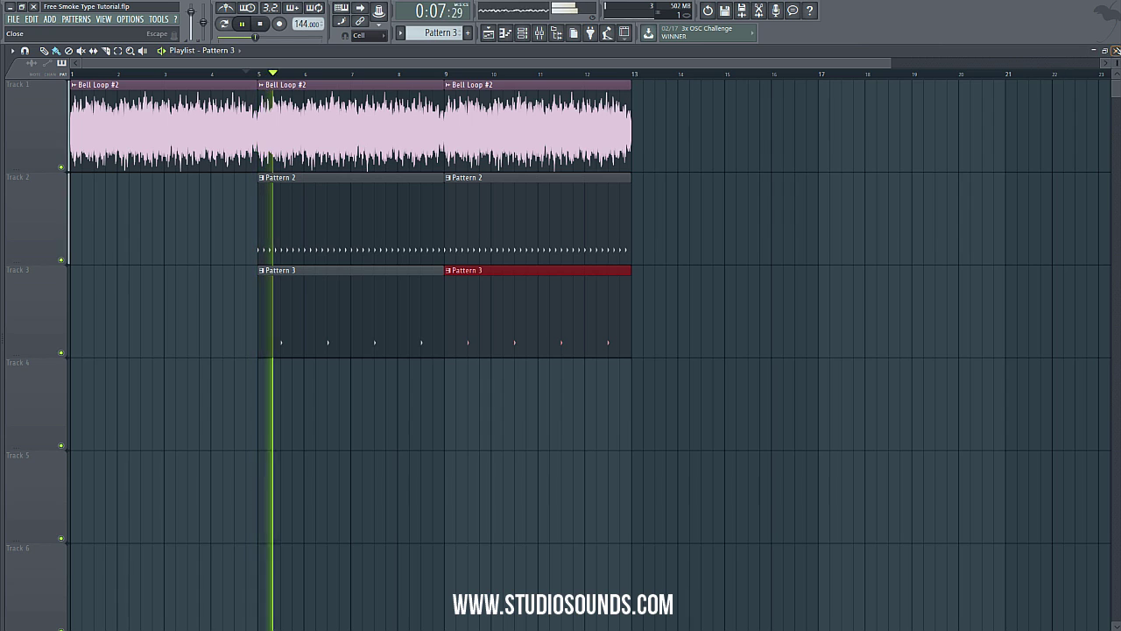
pyautogui.press('F5')
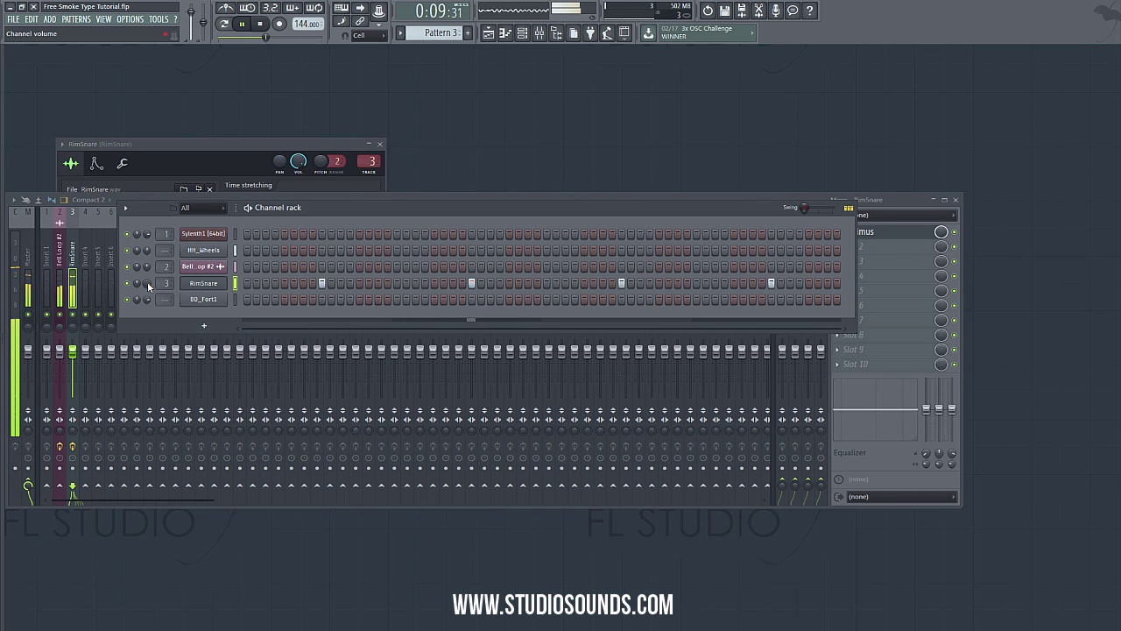
pyautogui.press('F6')
pyautogui.moveTo(28, 352); pyautogui.dragTo(31, 371)
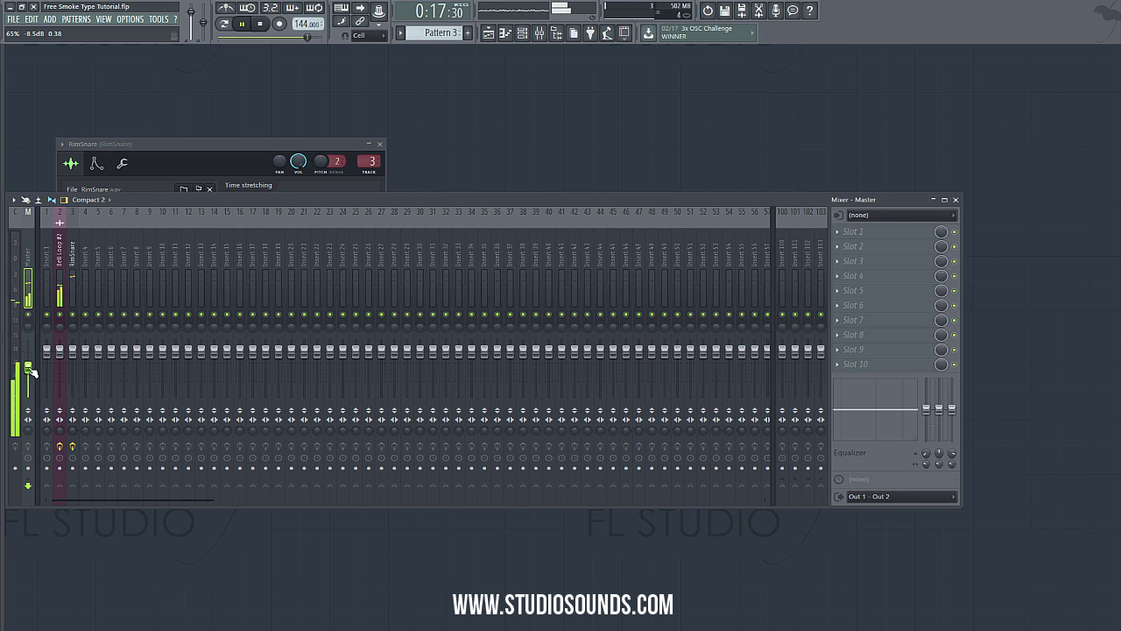
pyautogui.press('F6')
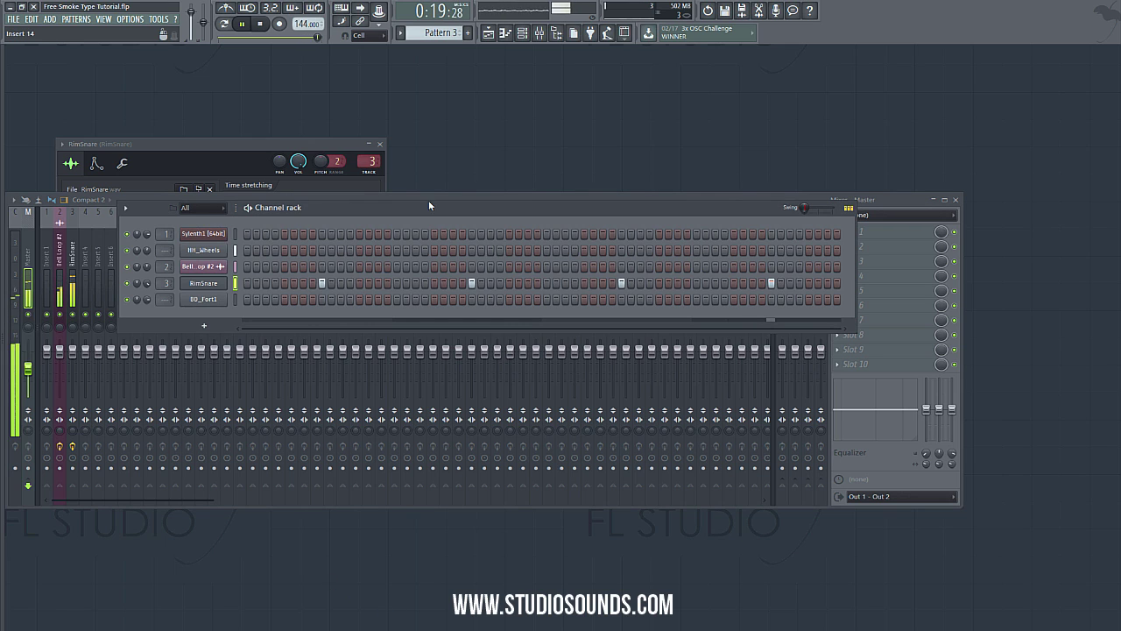
pyautogui.click(259, 24)
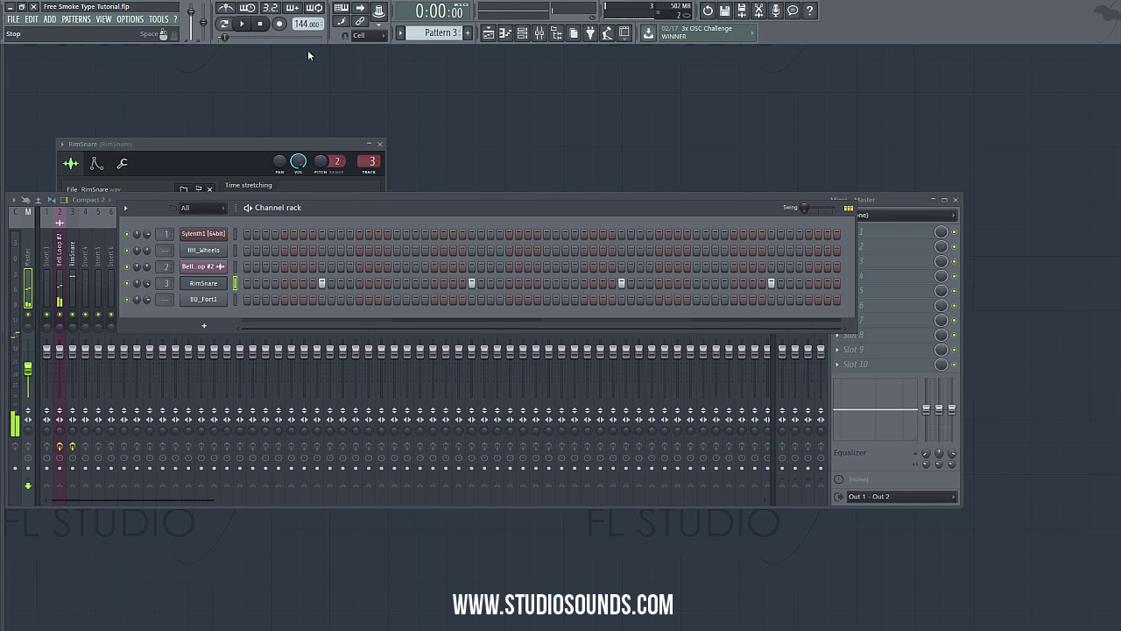
# - Switch to Pattern 4 and place BD_Fort1 kicks on steps 1 and 11 of bar 1 and steps 1, 3 and 11 of bar 3
pyautogui.click(467, 33)
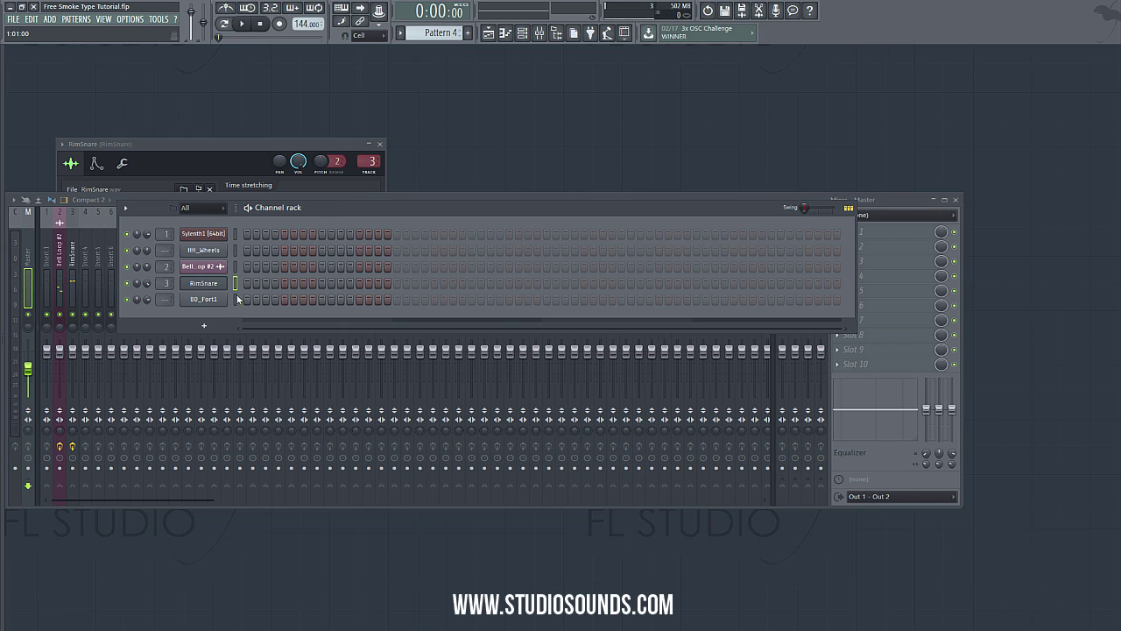
pyautogui.click(204, 299)
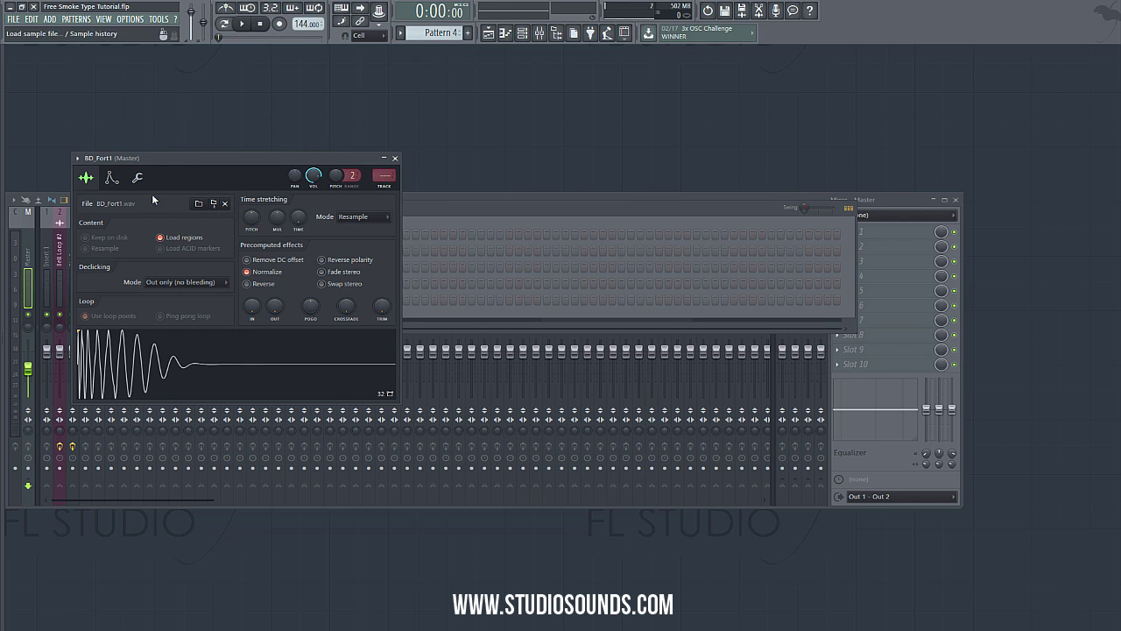
pyautogui.click(394, 157)
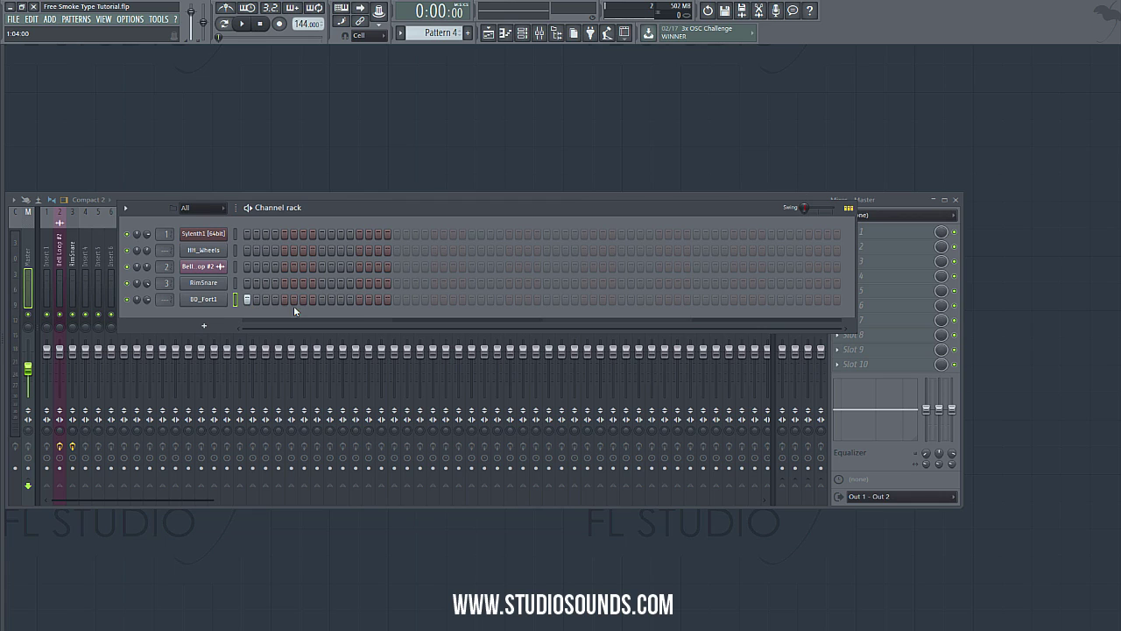
pyautogui.click(340, 300)
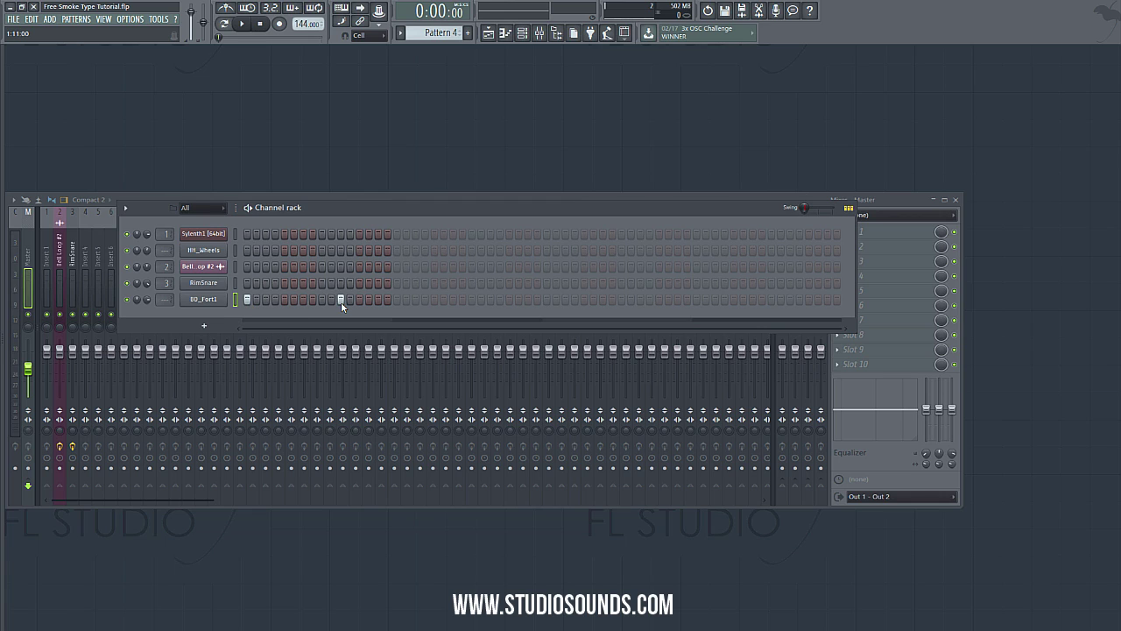
pyautogui.click(548, 300)
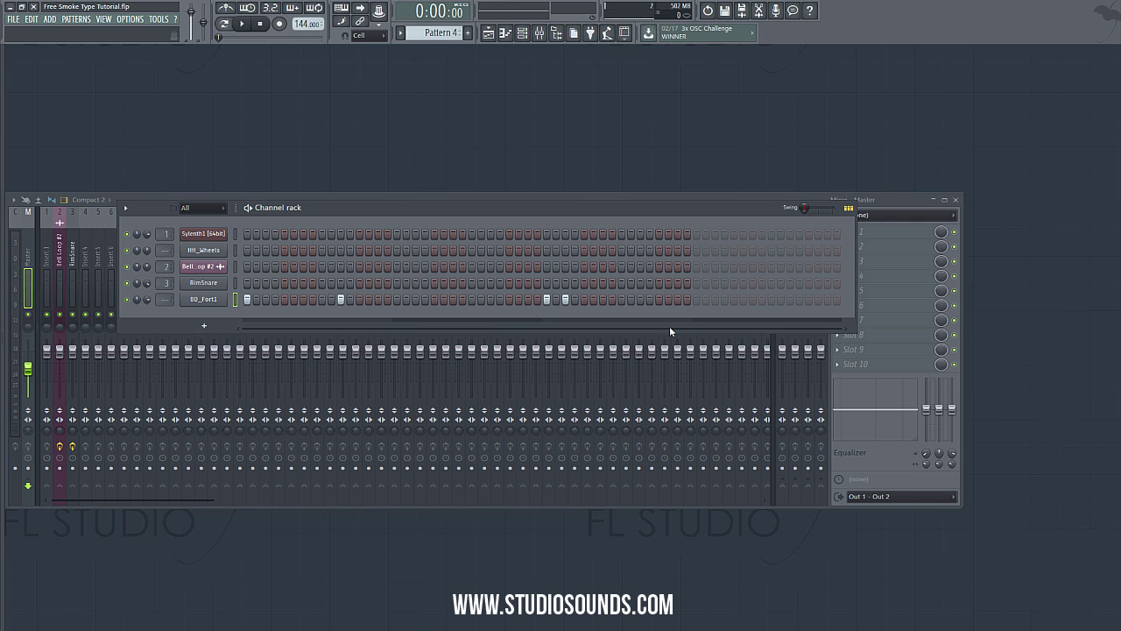
pyautogui.click(641, 300)
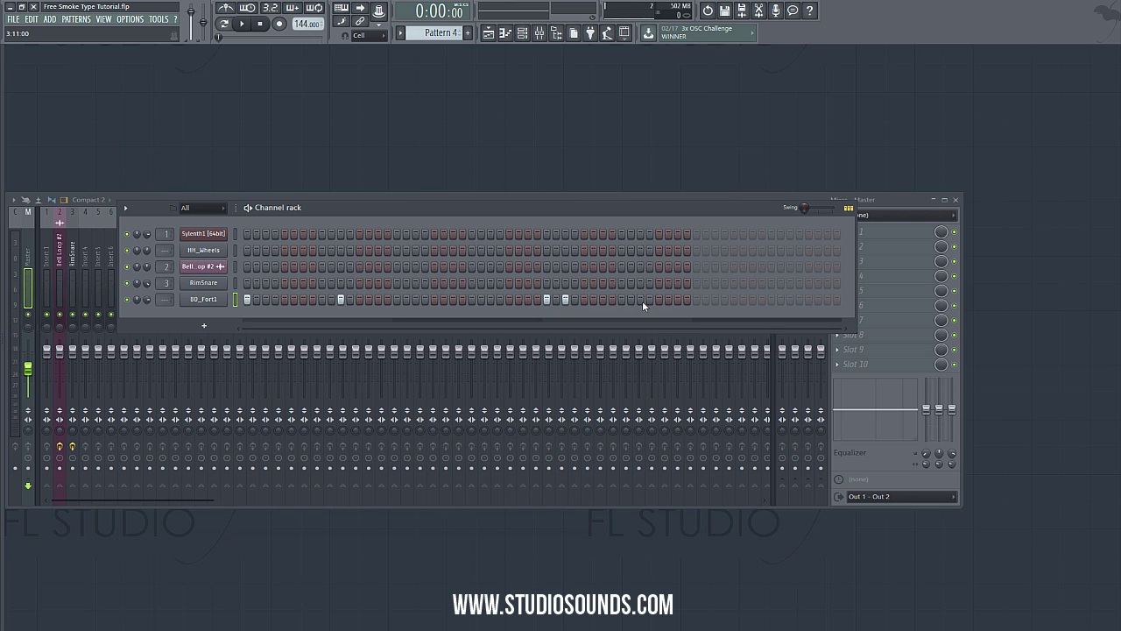
# - Quantize the BD_Fort1 notes with the 16_MPC2 template at about 46% velocity strength, and set the channel to cut itself
pyautogui.rightClick(222, 299)
pyautogui.click(236, 298)
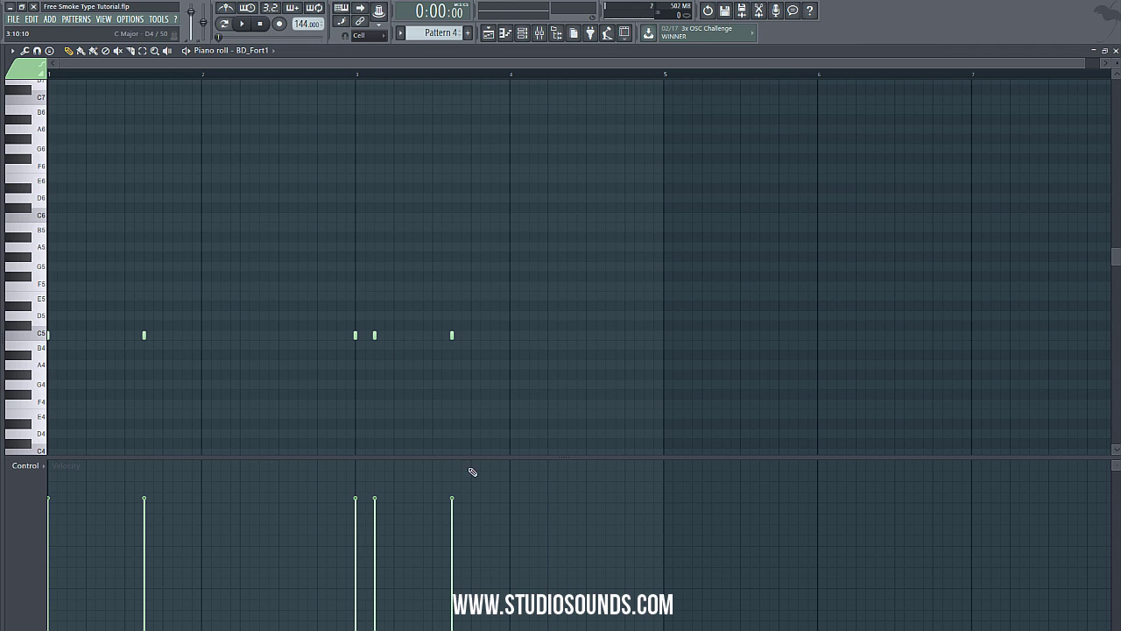
pyautogui.moveTo(471, 472); pyautogui.dragTo(54, 429)
pyautogui.hotkey('alt', 'q')
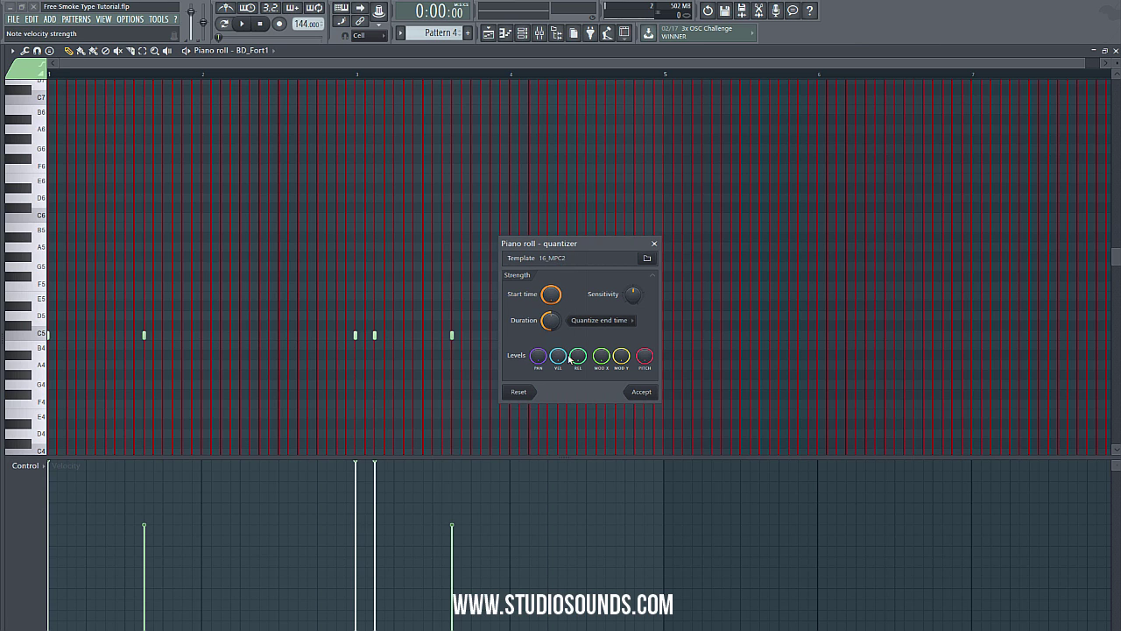
pyautogui.moveTo(557, 357); pyautogui.dragTo(558, 403)
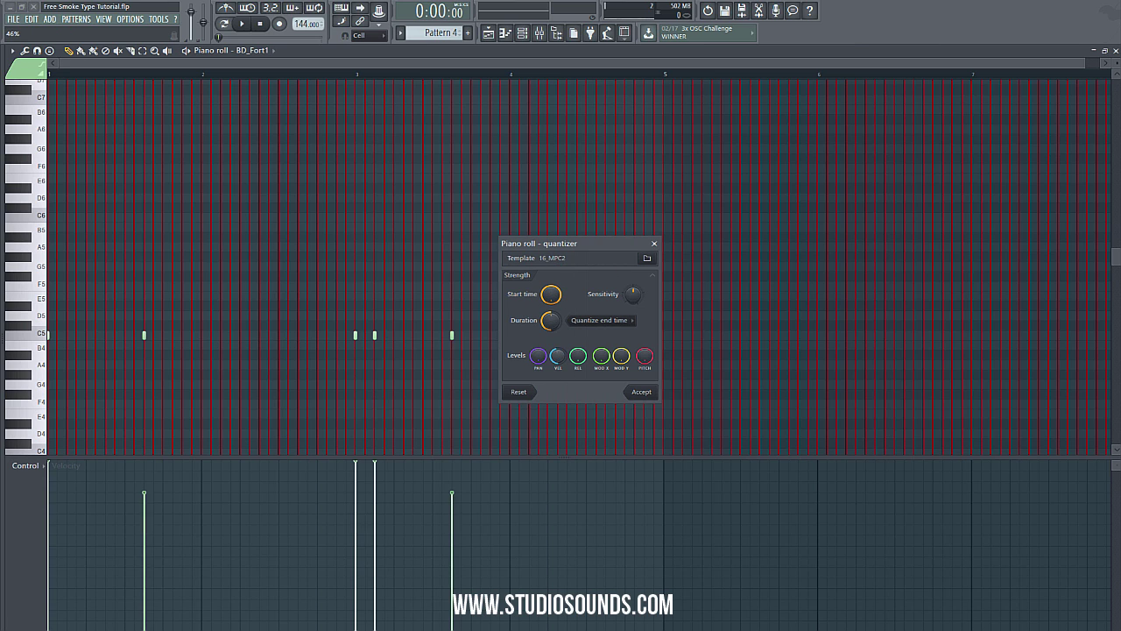
pyautogui.click(640, 394)
pyautogui.click(1117, 51)
pyautogui.rightClick(209, 302)
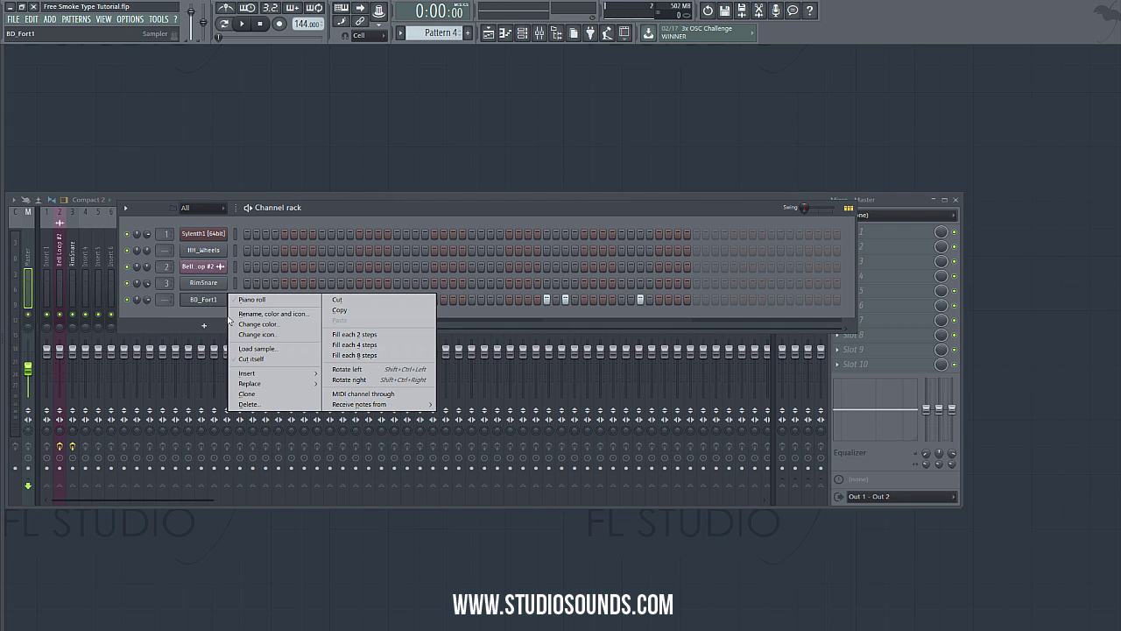
pyautogui.click(265, 358)
# - Paint two four-bar Pattern 4 clips on Track 4 of the playlist, covering bars 5 to 13
pyautogui.click(488, 37)
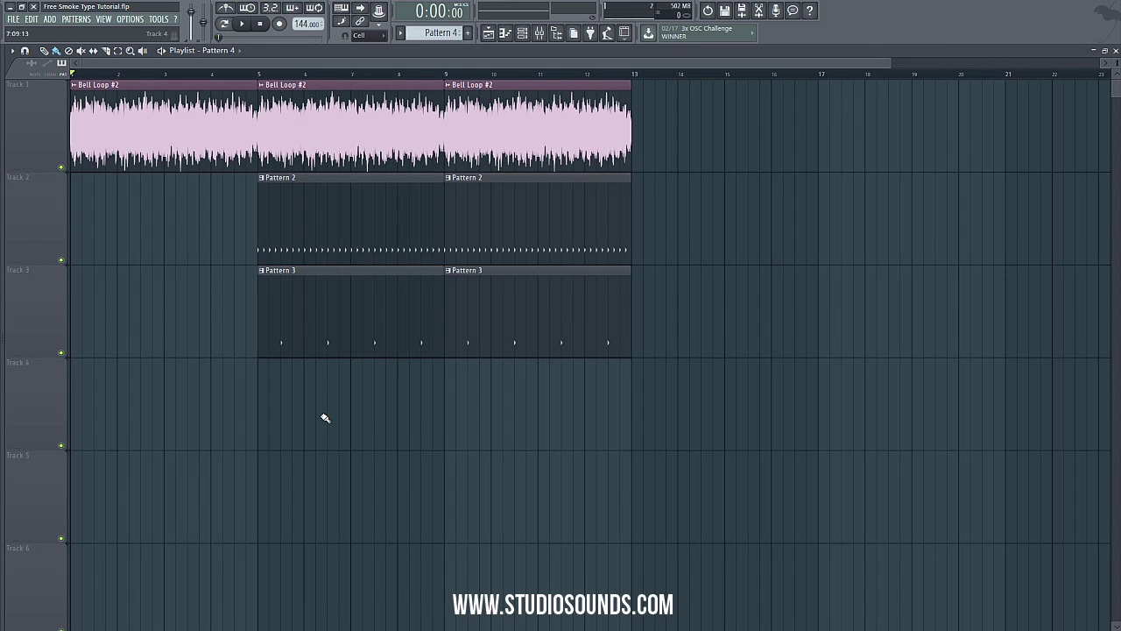
pyautogui.moveTo(269, 394); pyautogui.dragTo(283, 392)
pyautogui.moveTo(407, 401); pyautogui.dragTo(443, 395)
pyautogui.click(498, 391)
pyautogui.moveTo(581, 395); pyautogui.dragTo(631, 391)
# - Play the arrangement and inspect the BD_Fort1 and RimSnare sample settings
pyautogui.click(243, 24)
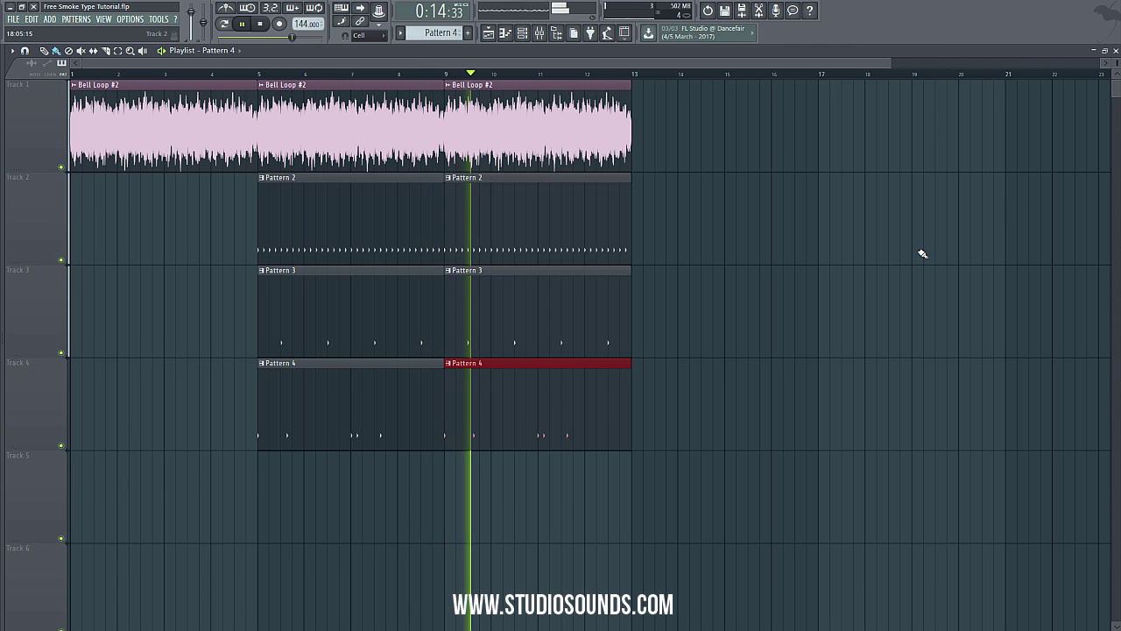
pyautogui.click(1116, 50)
pyautogui.click(223, 302)
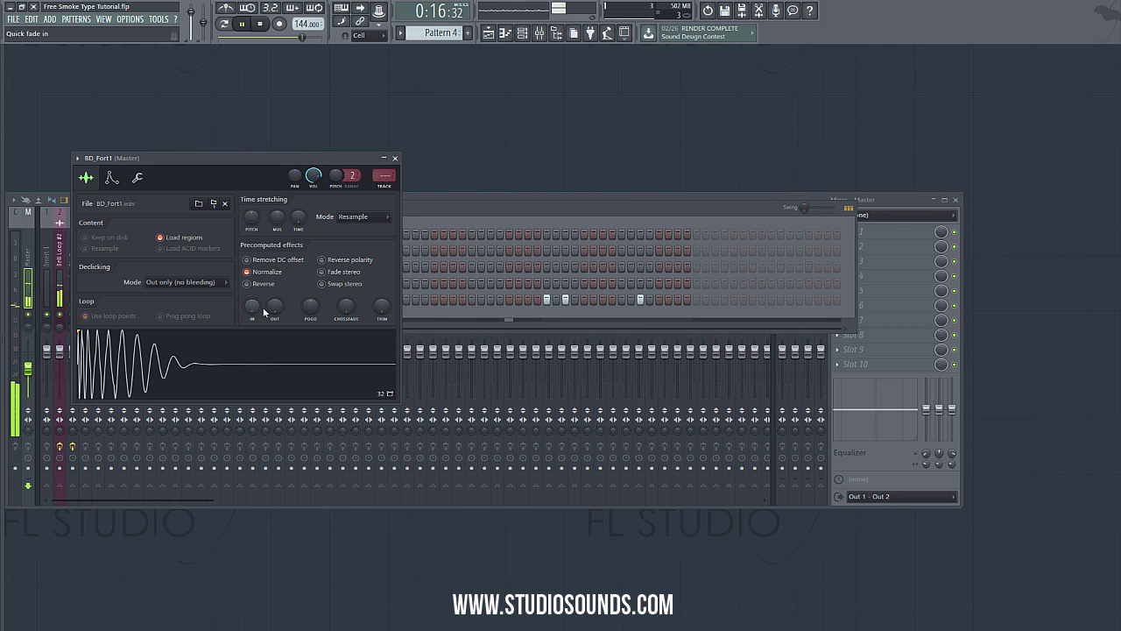
pyautogui.click(425, 201)
pyautogui.press('F6')
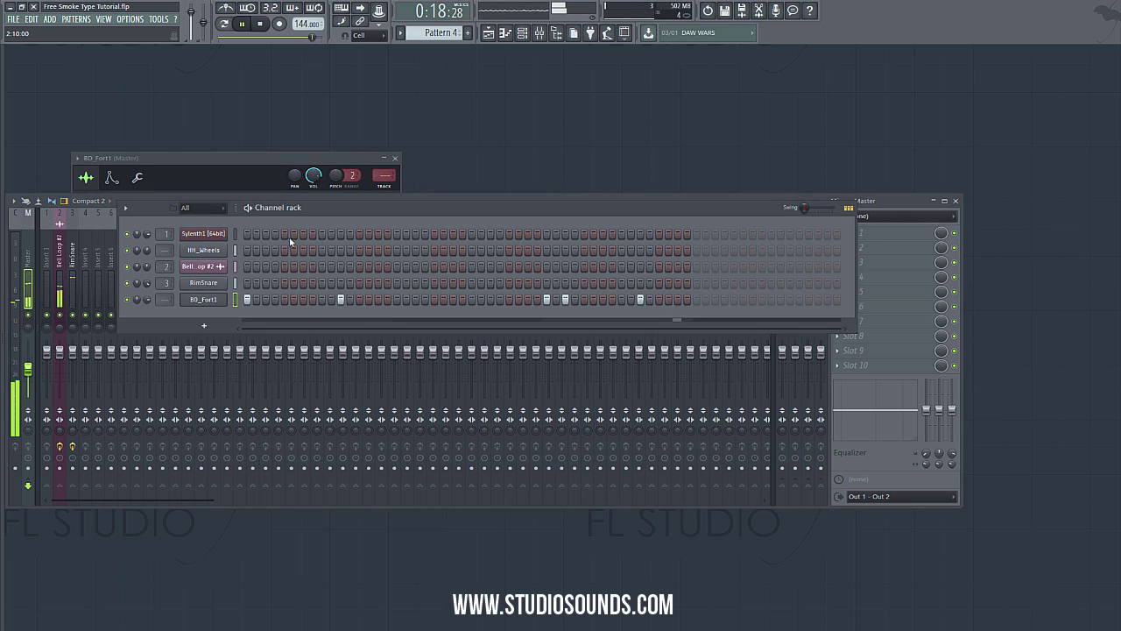
pyautogui.click(213, 290)
pyautogui.click(284, 303)
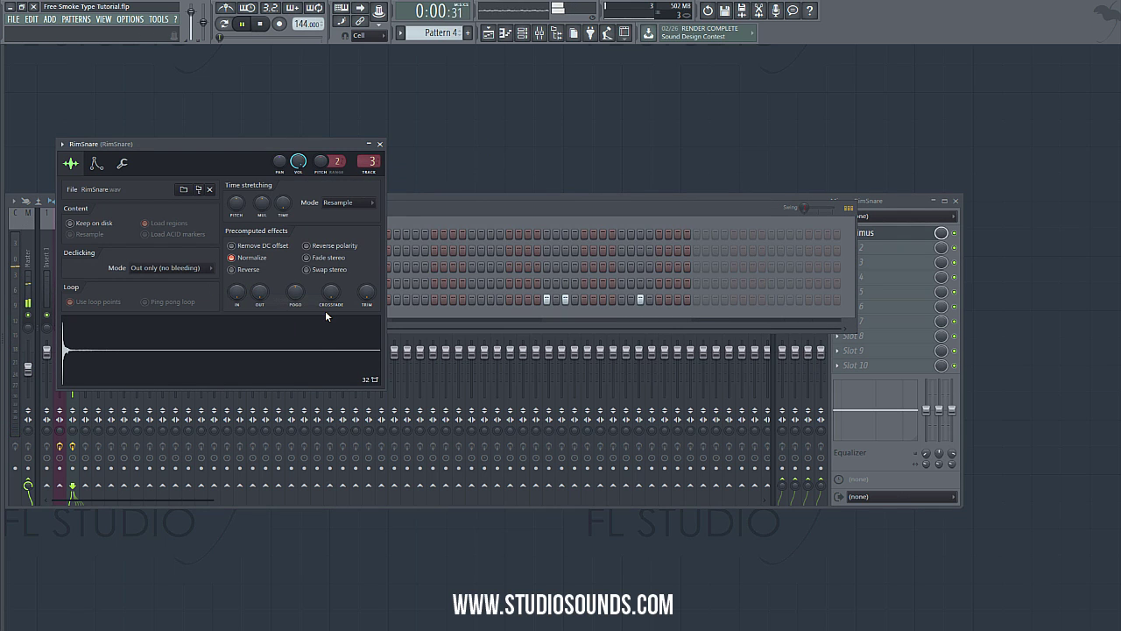
# - Place a loop marker at bar 5 in the playlist and stop playback
pyautogui.click(488, 32)
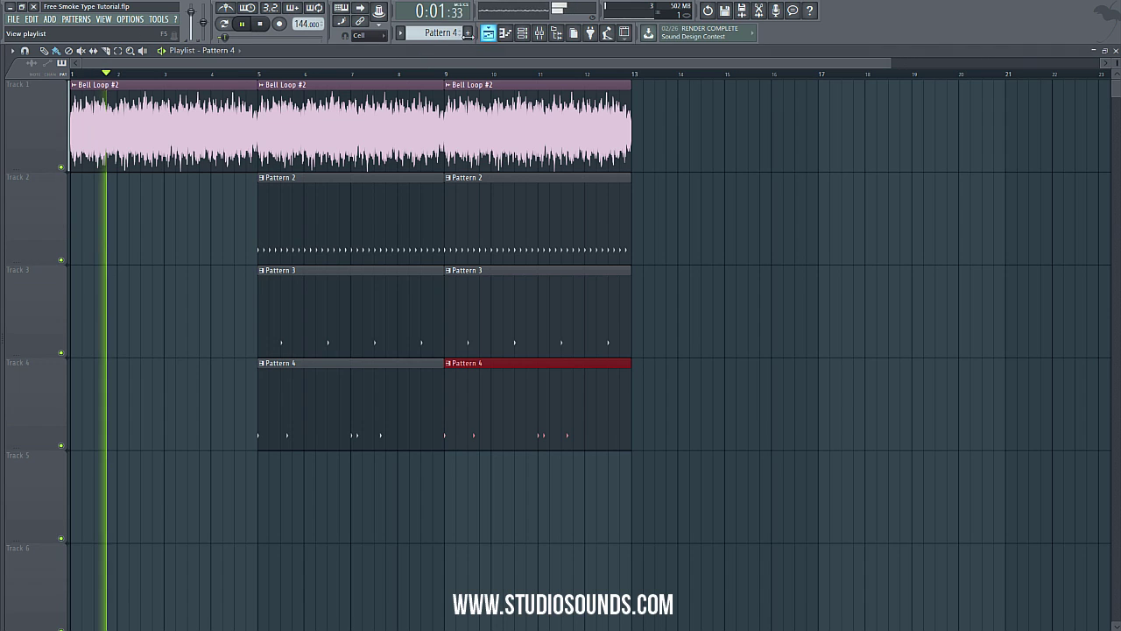
pyautogui.click(12, 50)
pyautogui.moveTo(50, 138)
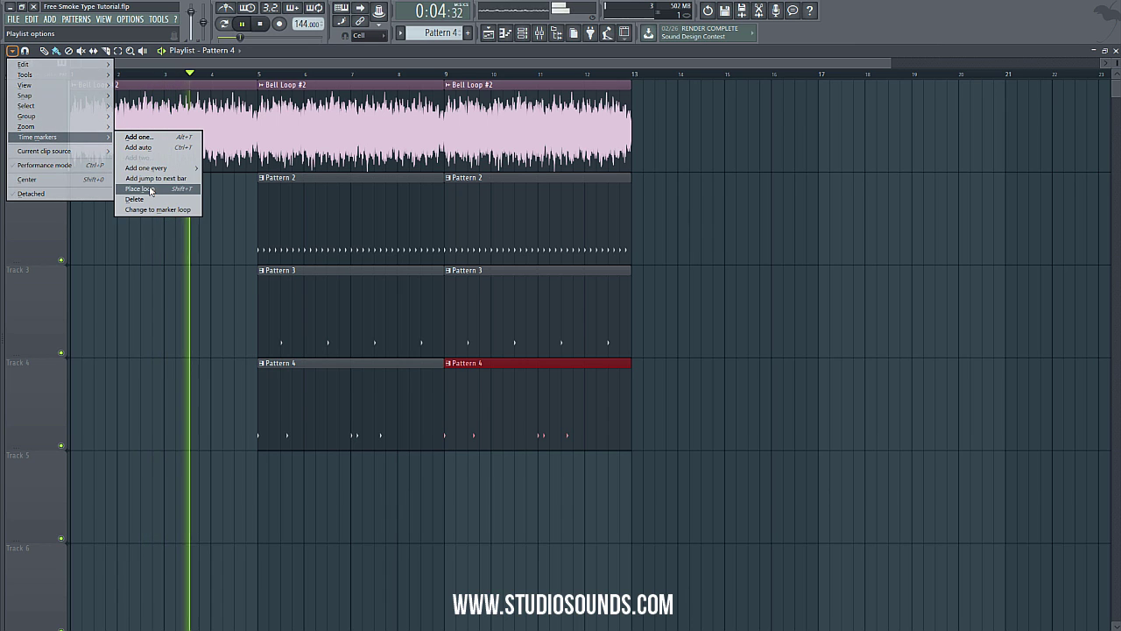
pyautogui.click(151, 189)
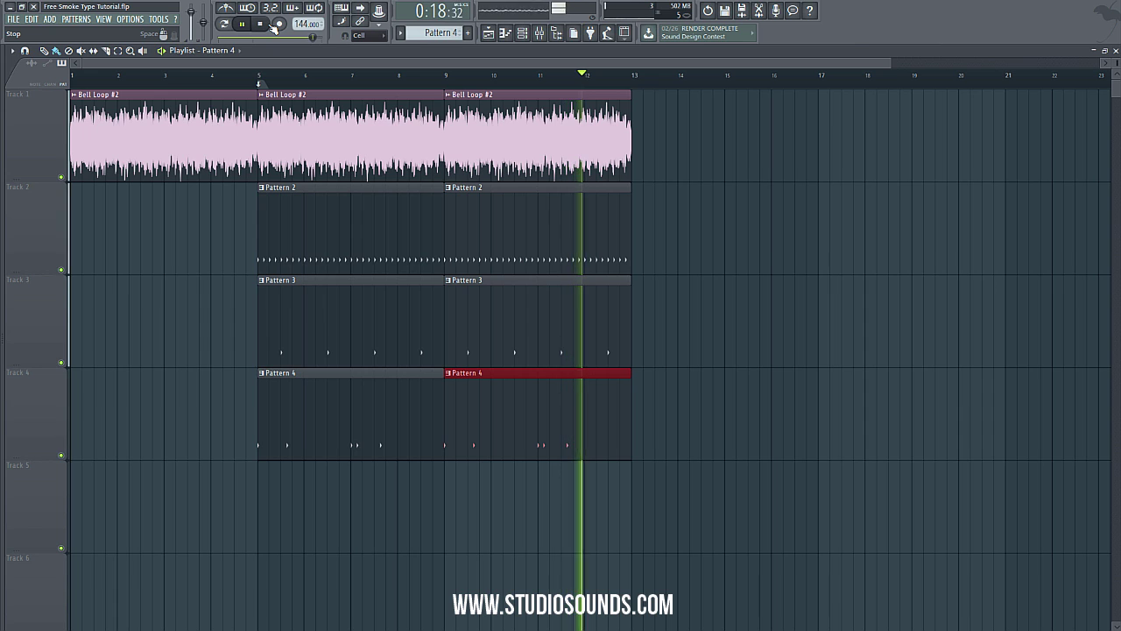
pyautogui.click(275, 27)
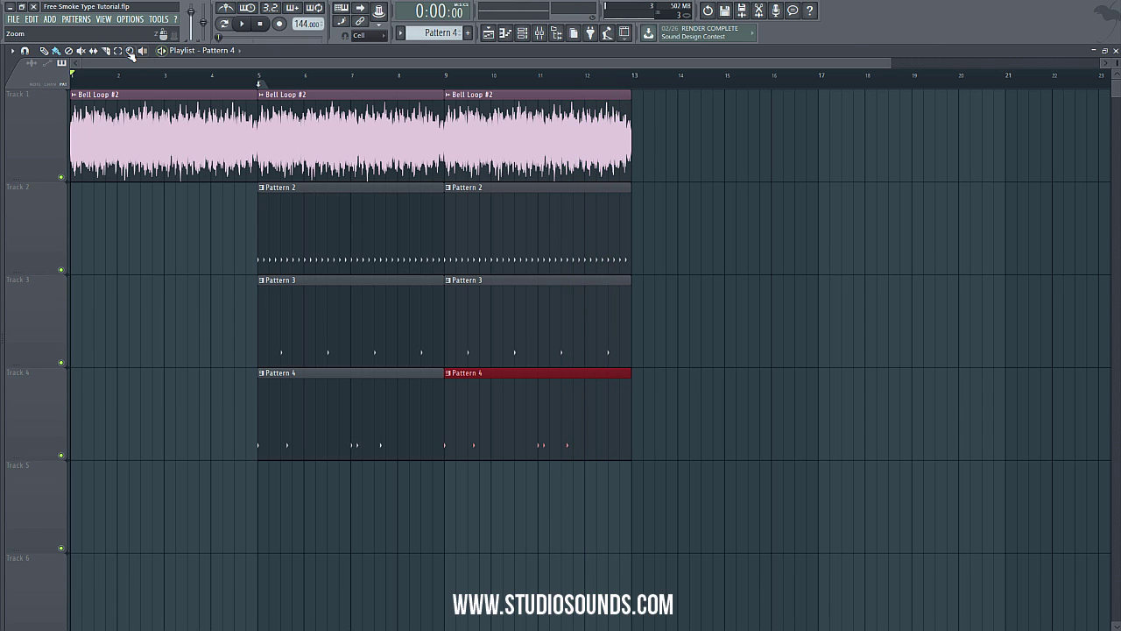
# - Duplicate all clips between bars 5 and 13 on Tracks 1 to 4 into bars 13 to 21
pyautogui.click(118, 50)
pyautogui.moveTo(690, 552); pyautogui.dragTo(289, 102)
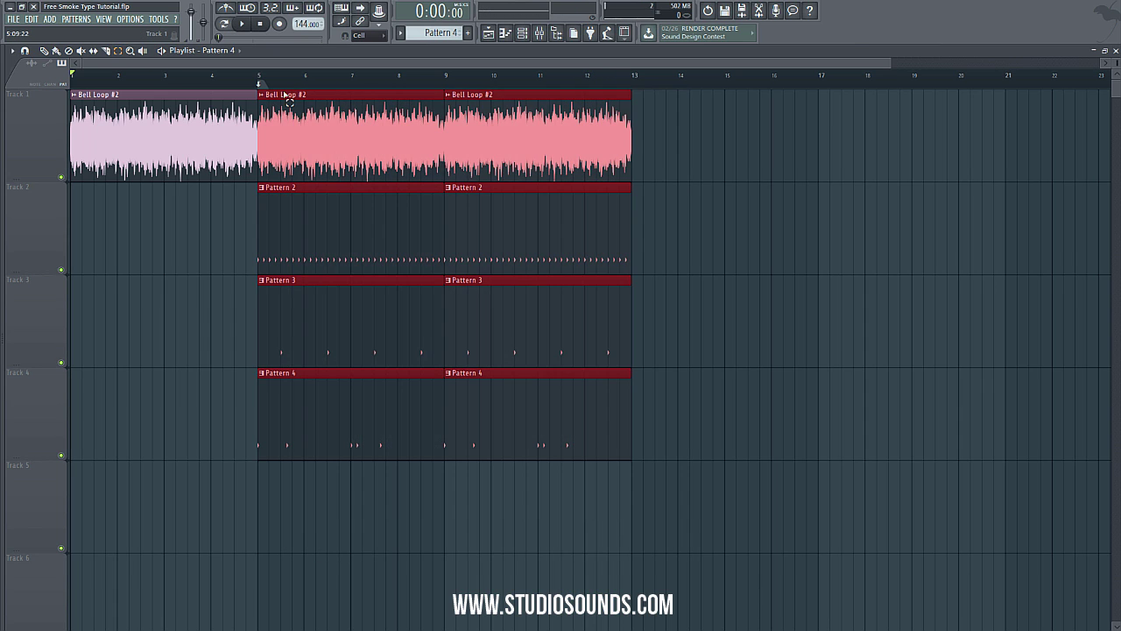
pyautogui.hotkey('ctrl', 'b')
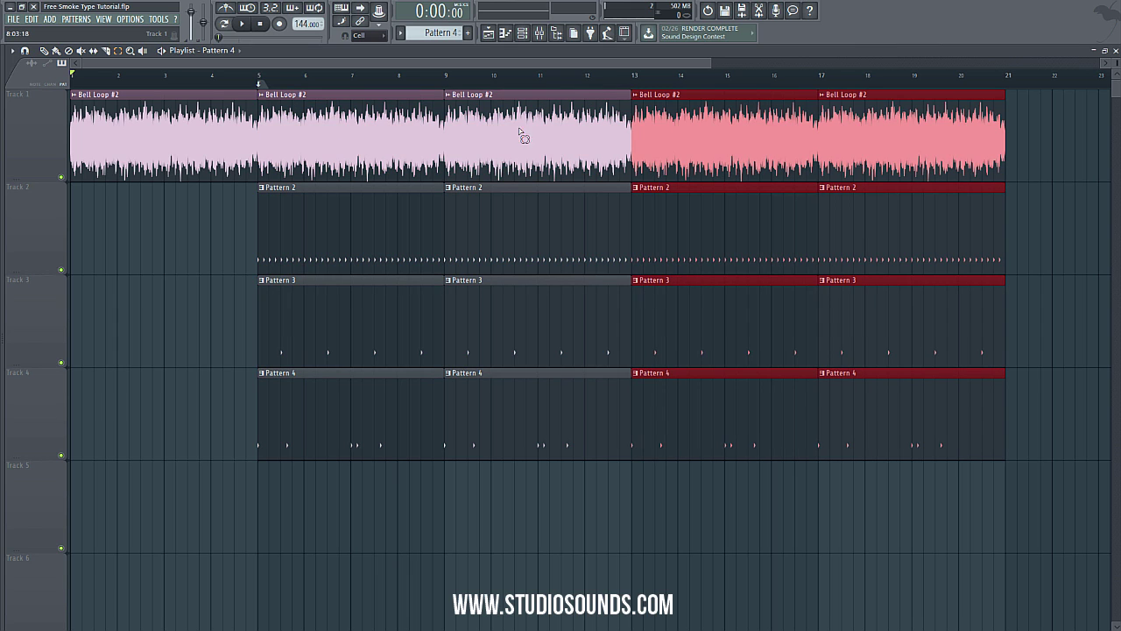
pyautogui.click(612, 89)
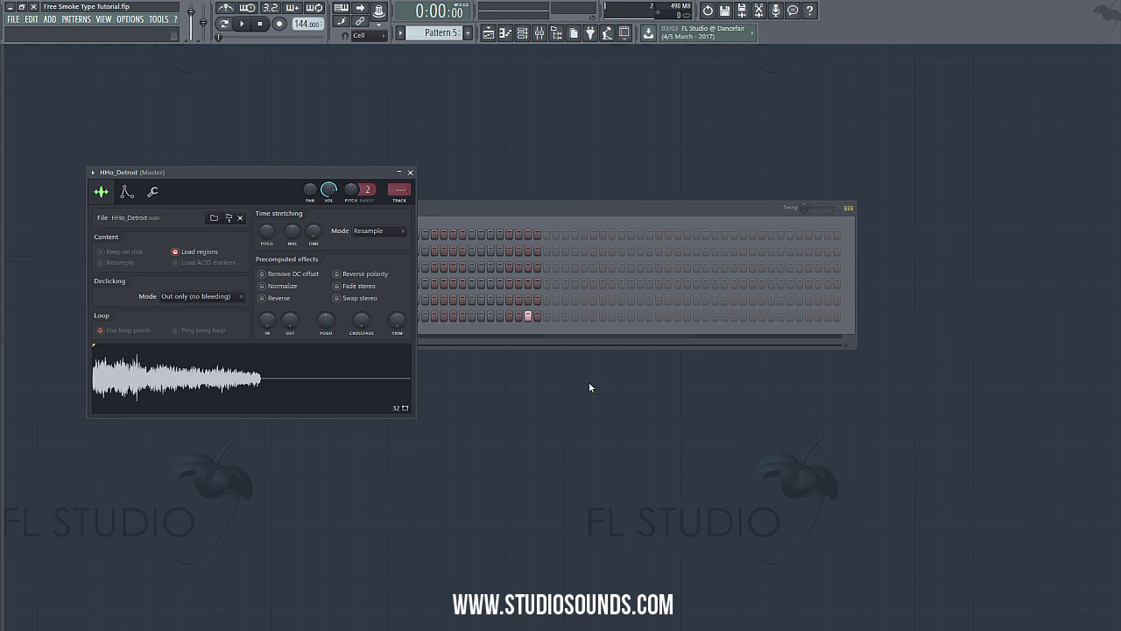
# - Shape HHo_Detroit's volume envelope with no attack and the maximum hold time
pyautogui.click(126, 194)
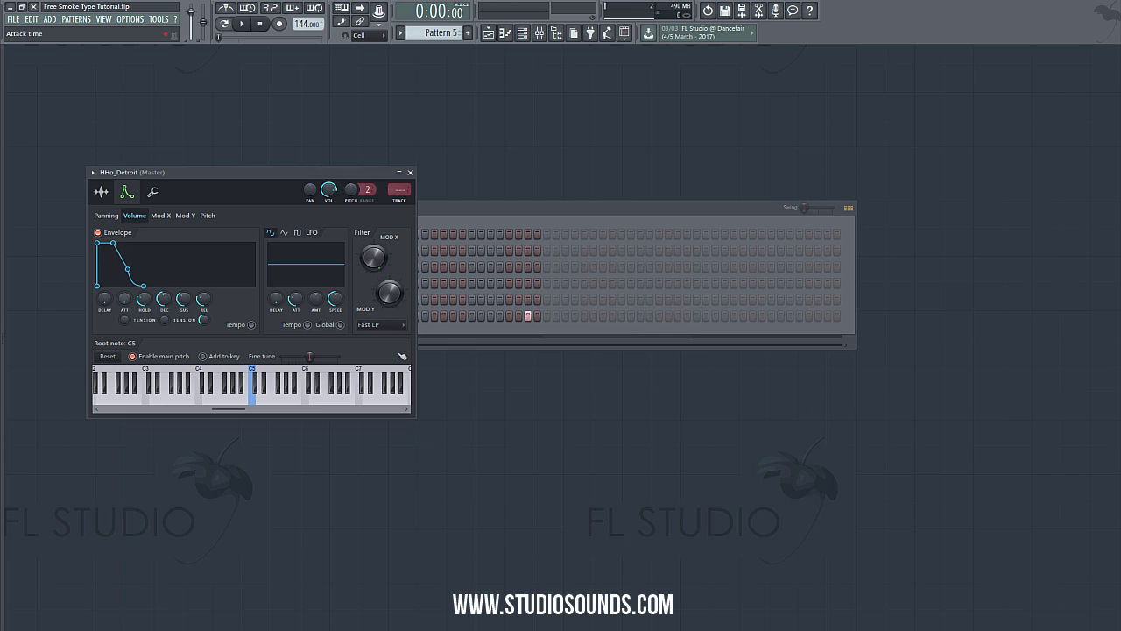
pyautogui.moveTo(125, 300); pyautogui.dragTo(124, 279)
pyautogui.rightClick(125, 300)
pyautogui.click(133, 304)
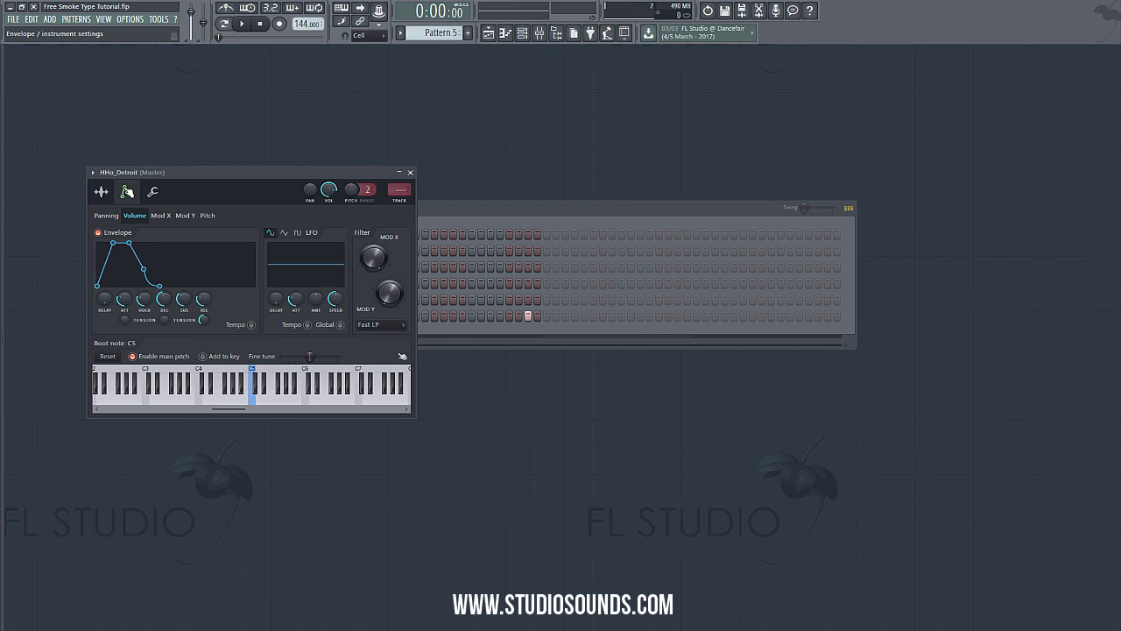
pyautogui.scroll(-5, 124, 299)
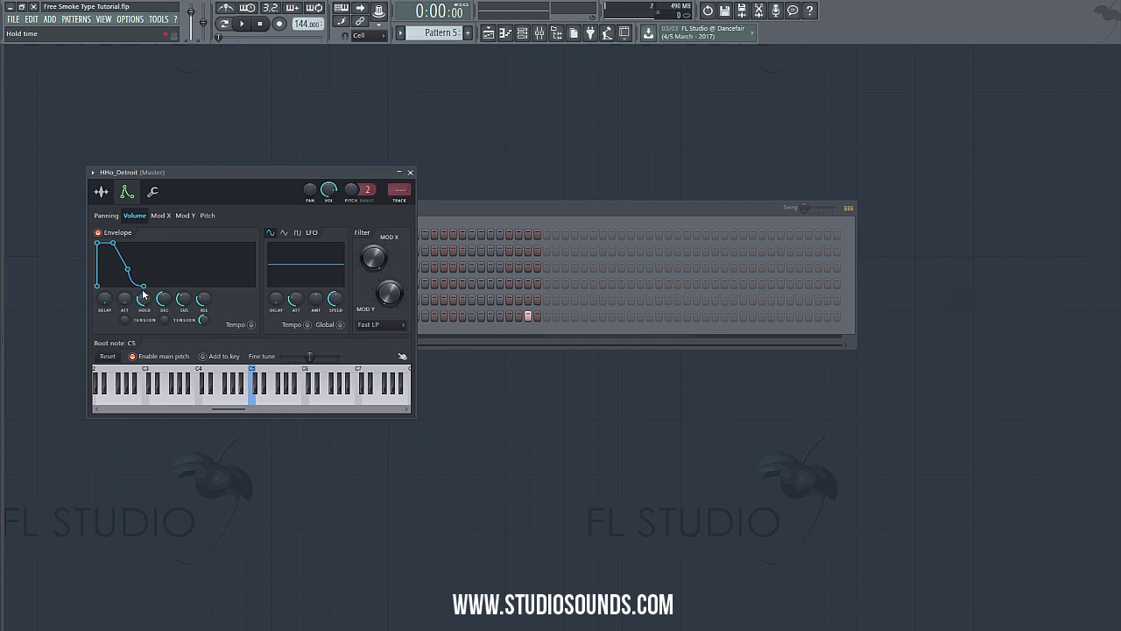
pyautogui.scroll(-5, 143, 299)
pyautogui.moveTo(142, 296); pyautogui.dragTo(142, 267)
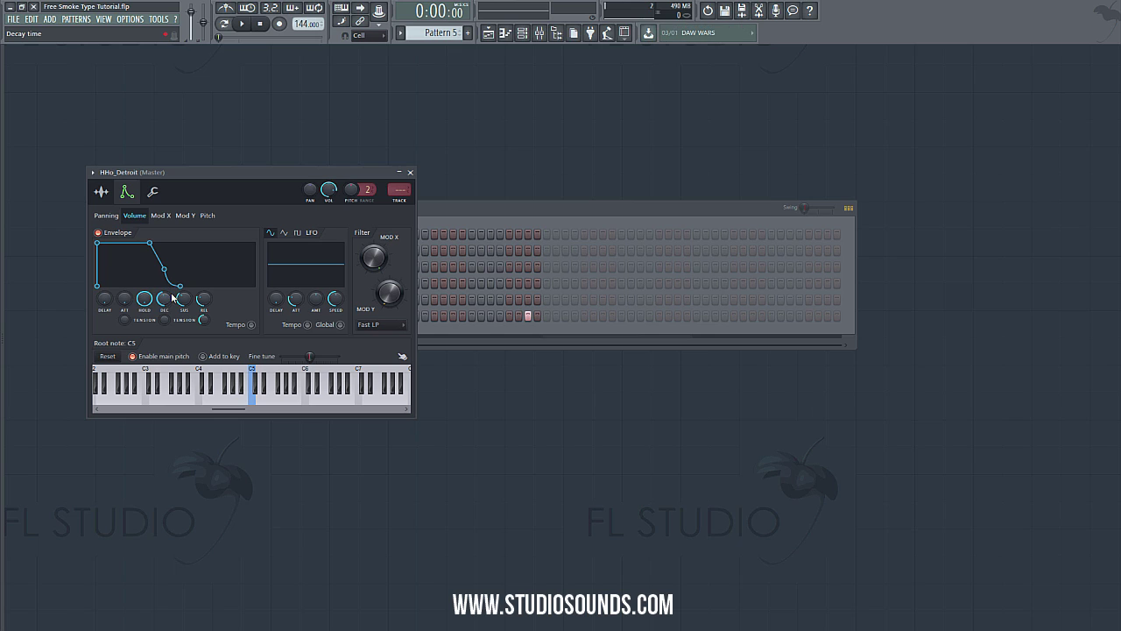
pyautogui.scroll(-5, 163, 299)
# - Lengthen the HHo_Detroit C5 note to the end of bar 2 in the piano roll and quantize it
pyautogui.press('F6')
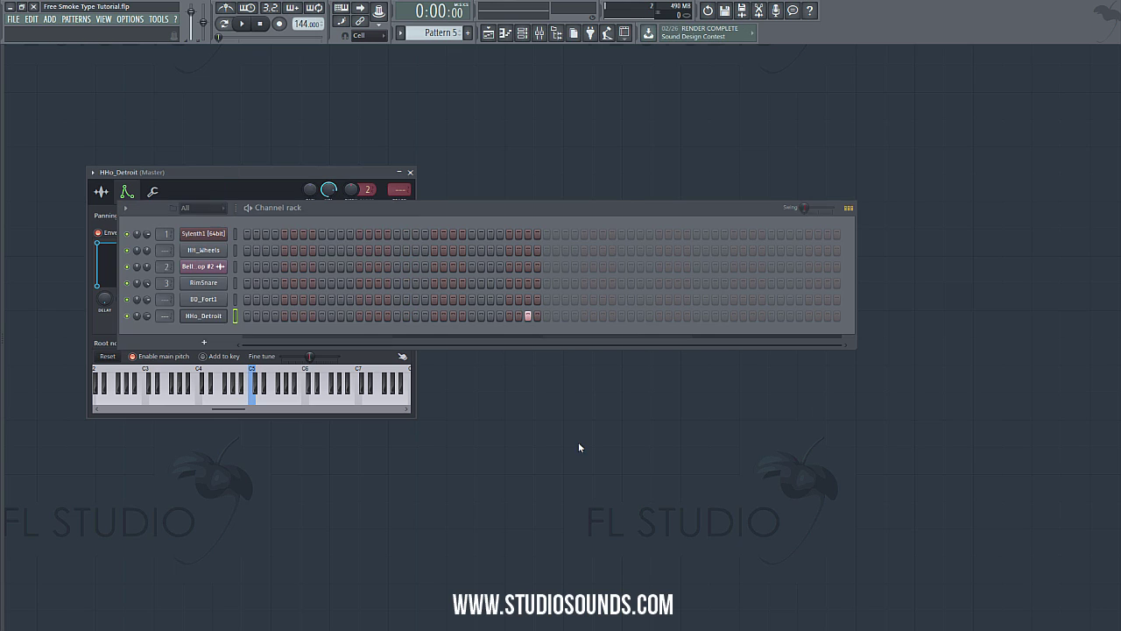
pyautogui.rightClick(223, 313)
pyautogui.click(263, 318)
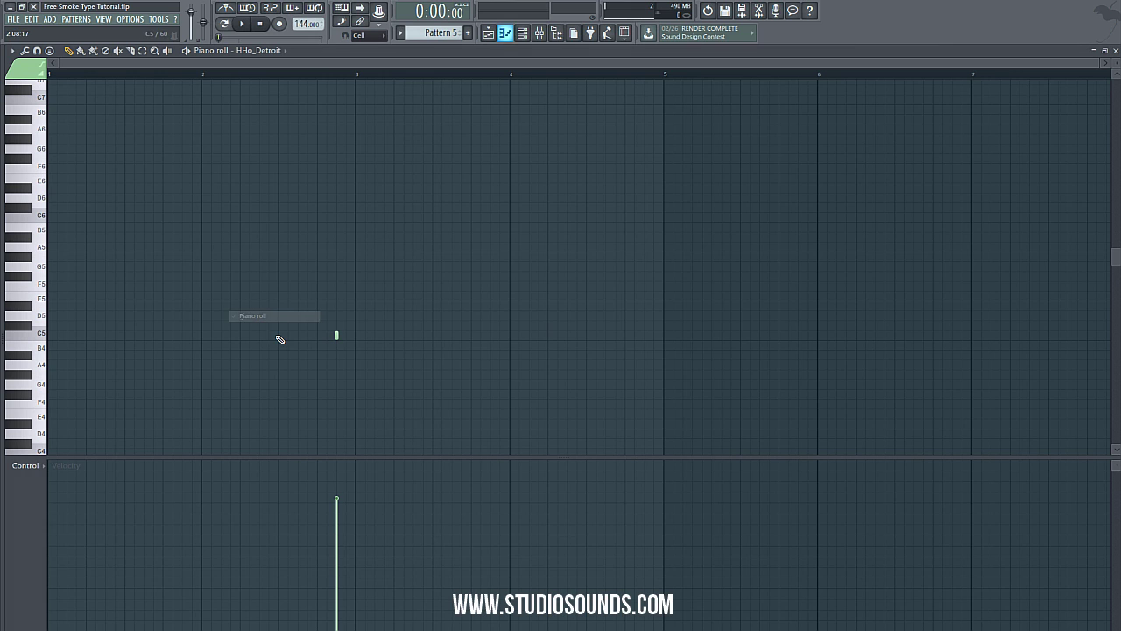
pyautogui.moveTo(338, 337); pyautogui.dragTo(351, 339)
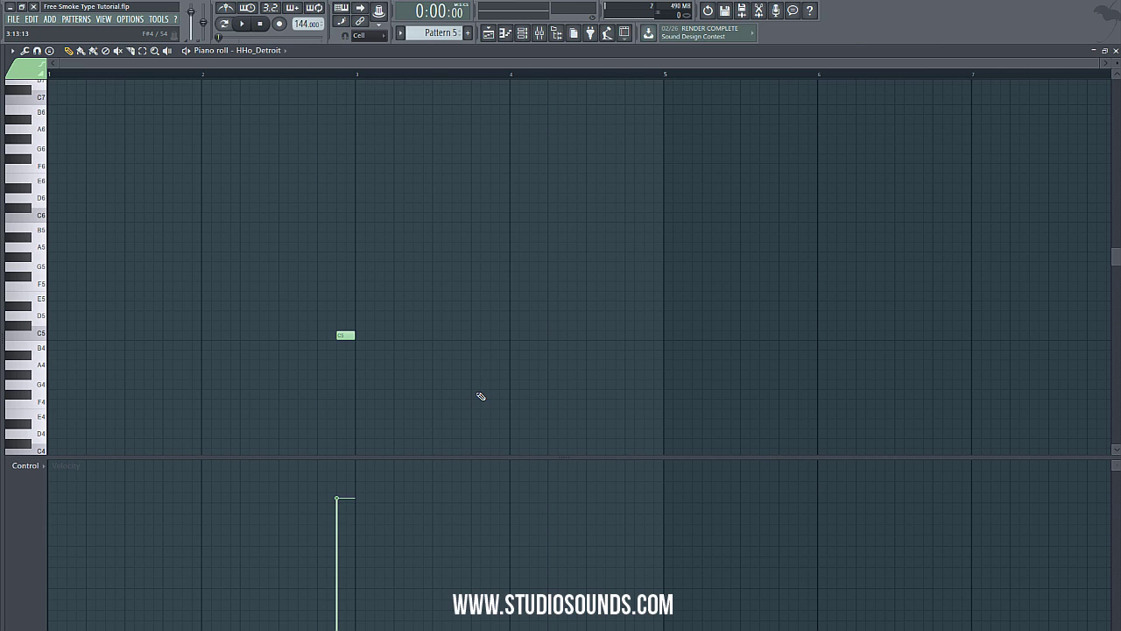
pyautogui.press('z')
pyautogui.press('z')
pyautogui.hotkey('alt', 'q')
pyautogui.click(642, 393)
pyautogui.click(1098, 51)
# - Place two-bar Pattern 5 clips on Track 5 of the playlist at bars 7 and 11
pyautogui.click(488, 32)
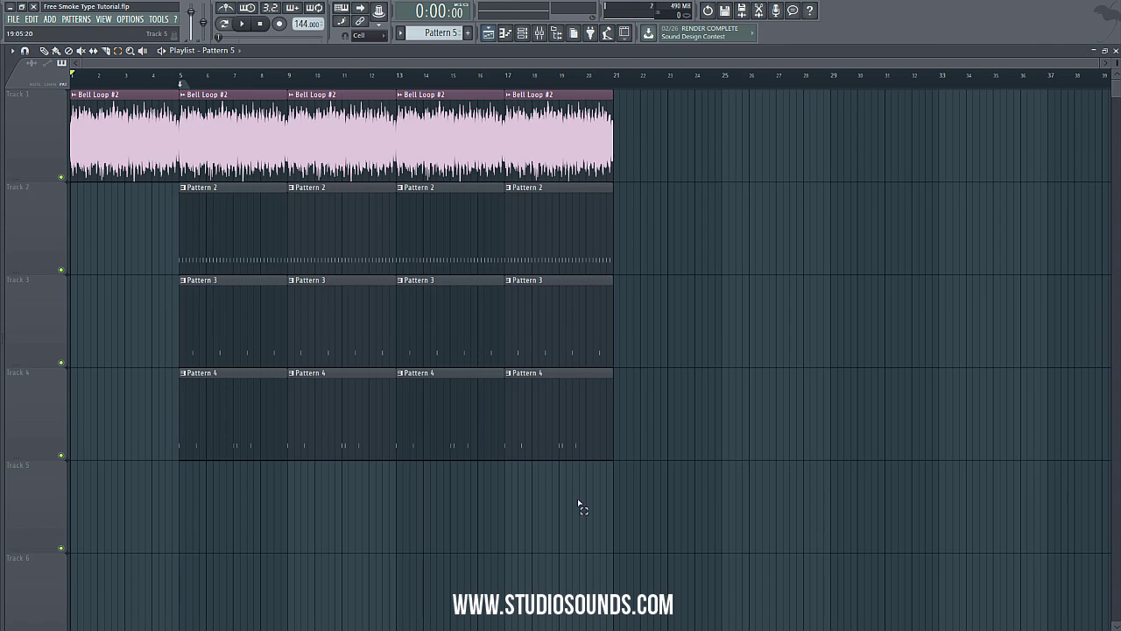
pyautogui.click(306, 524)
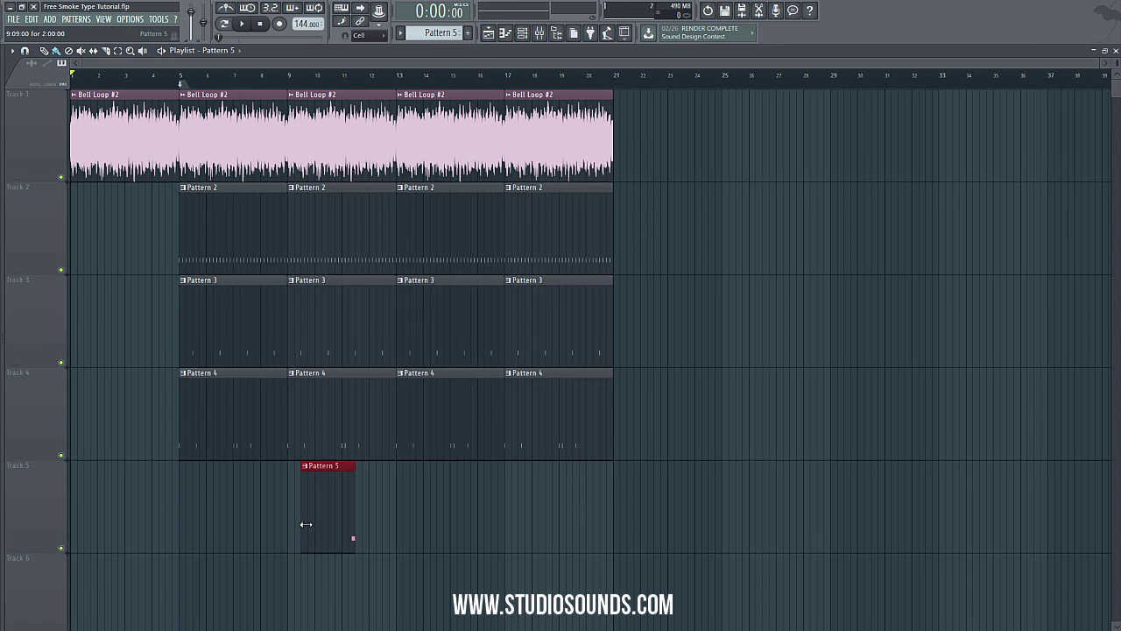
pyautogui.moveTo(326, 519); pyautogui.dragTo(362, 520)
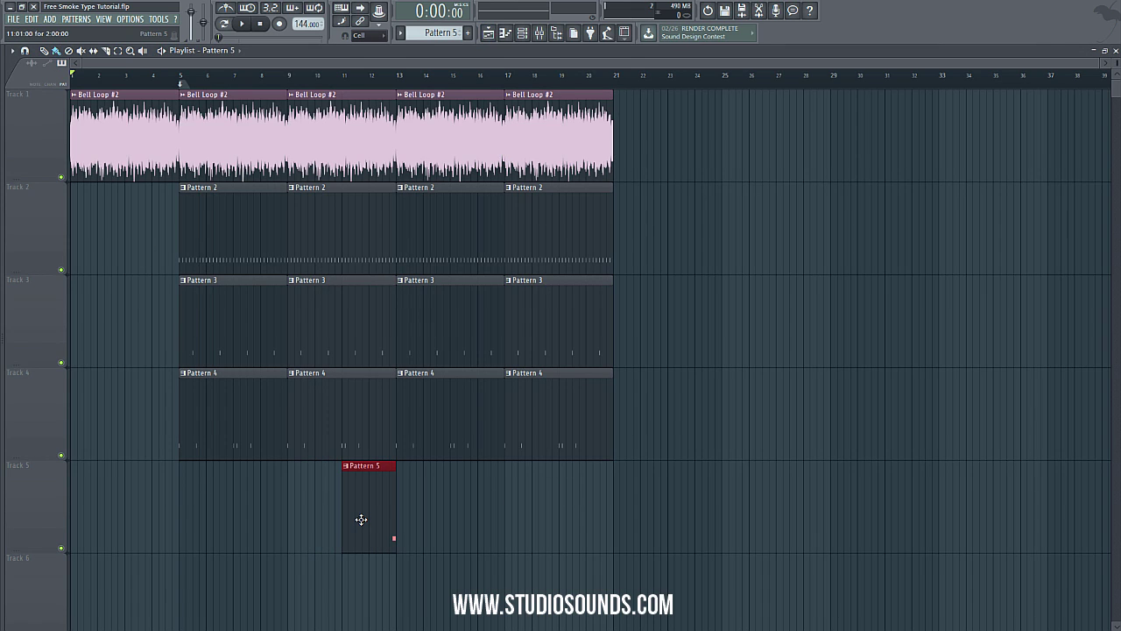
pyautogui.click(252, 515)
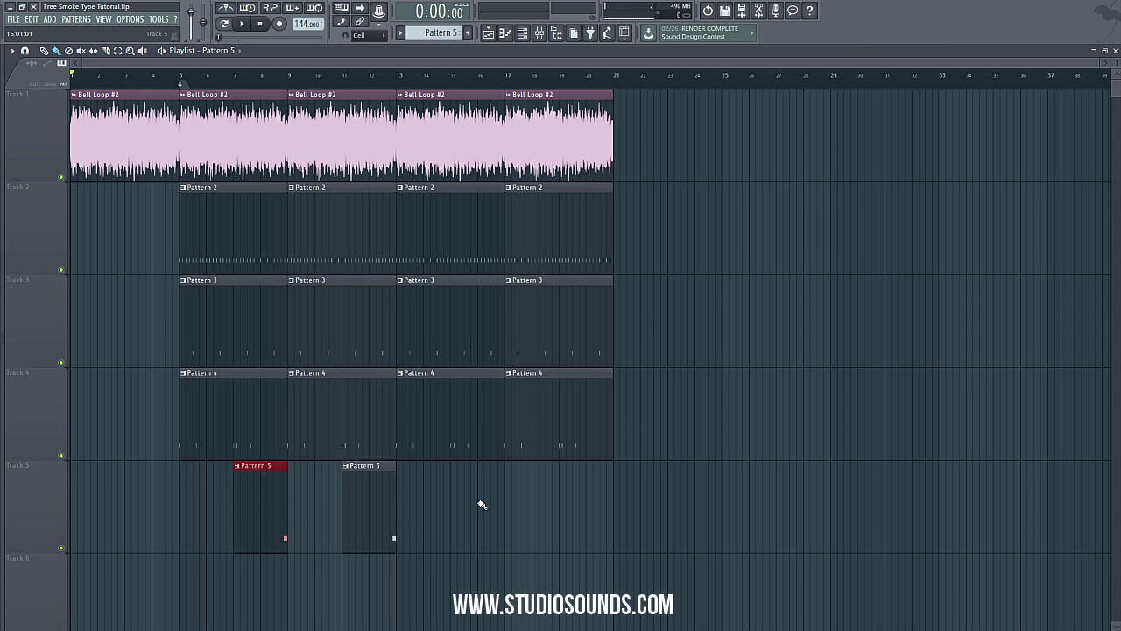
# - Switch to Pattern 6 and shrink the playlist track height so many more tracks fit in view
pyautogui.click(468, 32)
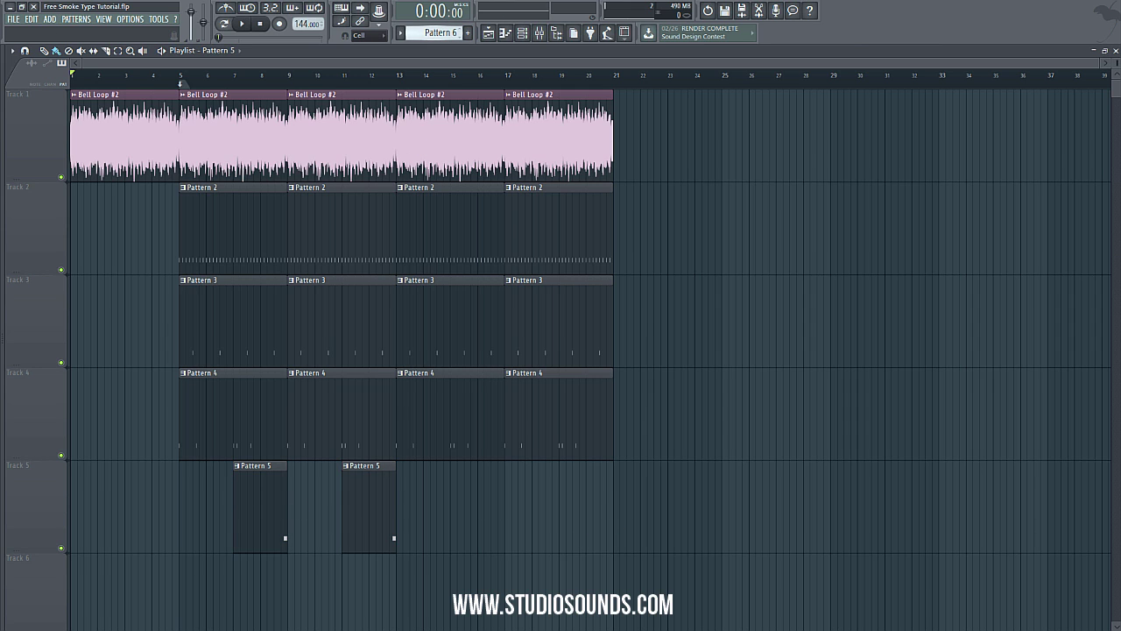
pyautogui.scroll(-3, 408, 574)
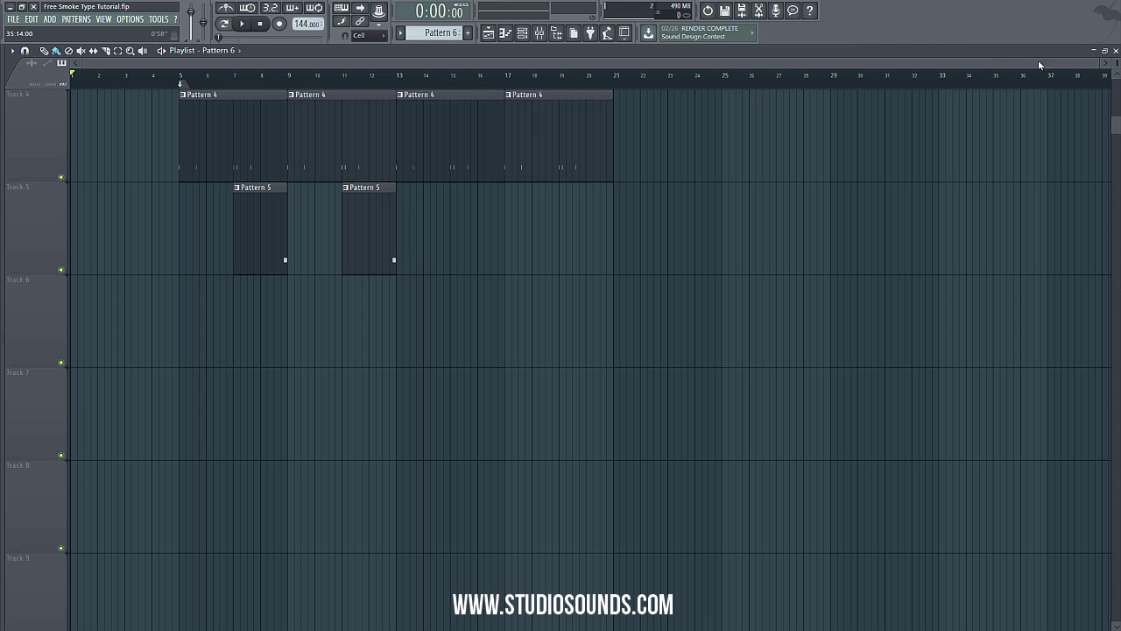
pyautogui.moveTo(1117, 64); pyautogui.dragTo(1117, 110)
pyautogui.scroll(3, 395, 361)
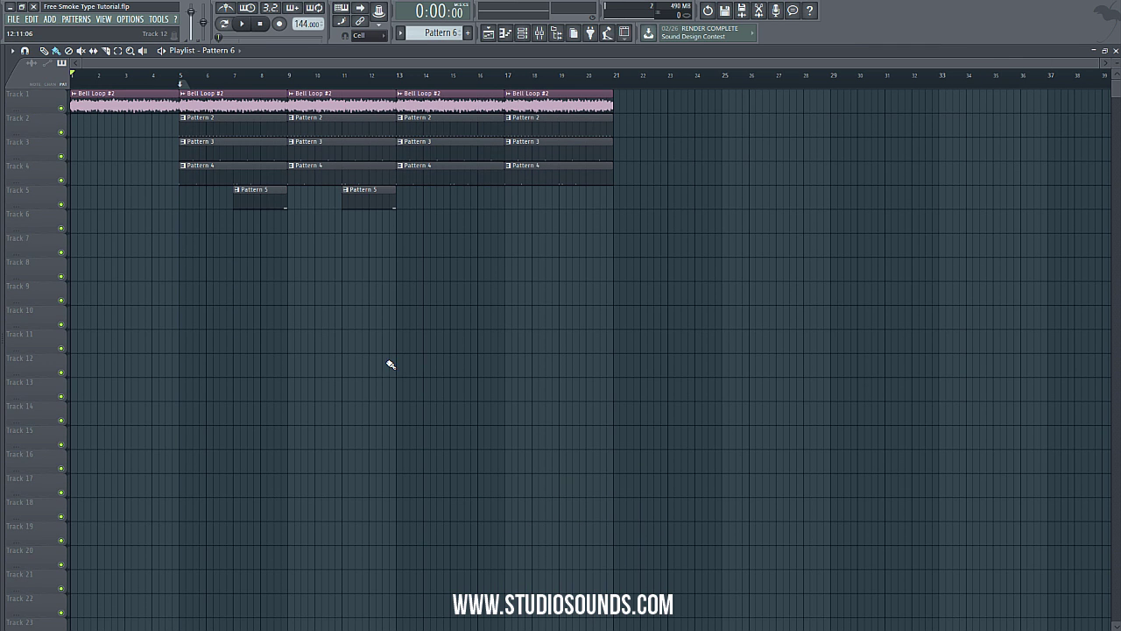
pyautogui.moveTo(1099, 63); pyautogui.dragTo(872, 94)
pyautogui.moveTo(630, 191); pyautogui.dragTo(567, 112)
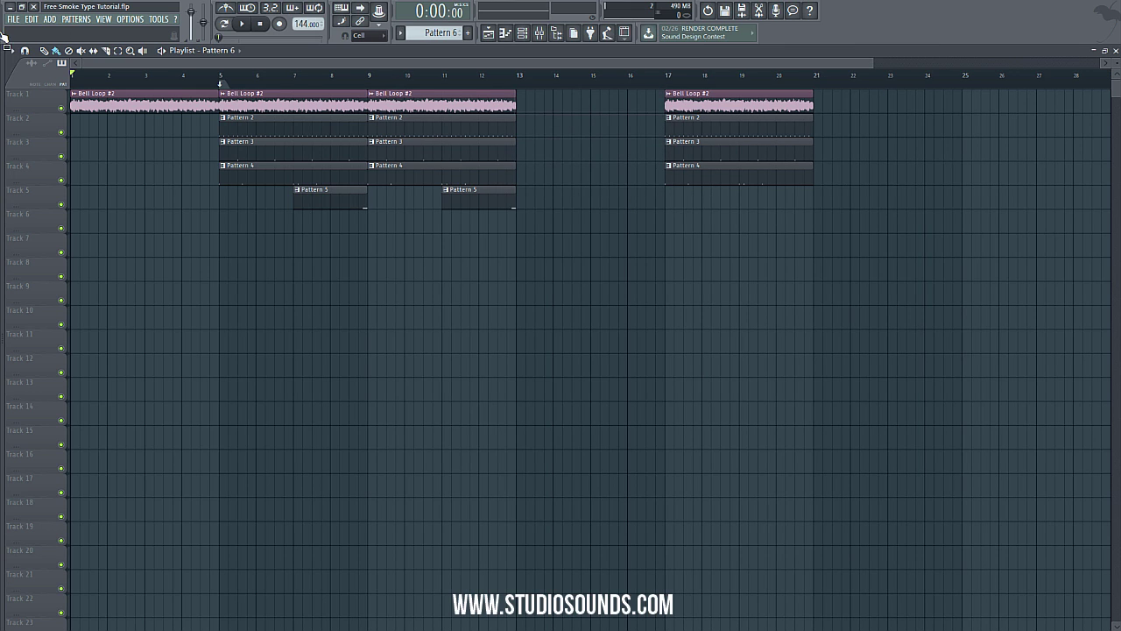
pyautogui.click(30, 18)
pyautogui.click(53, 32)
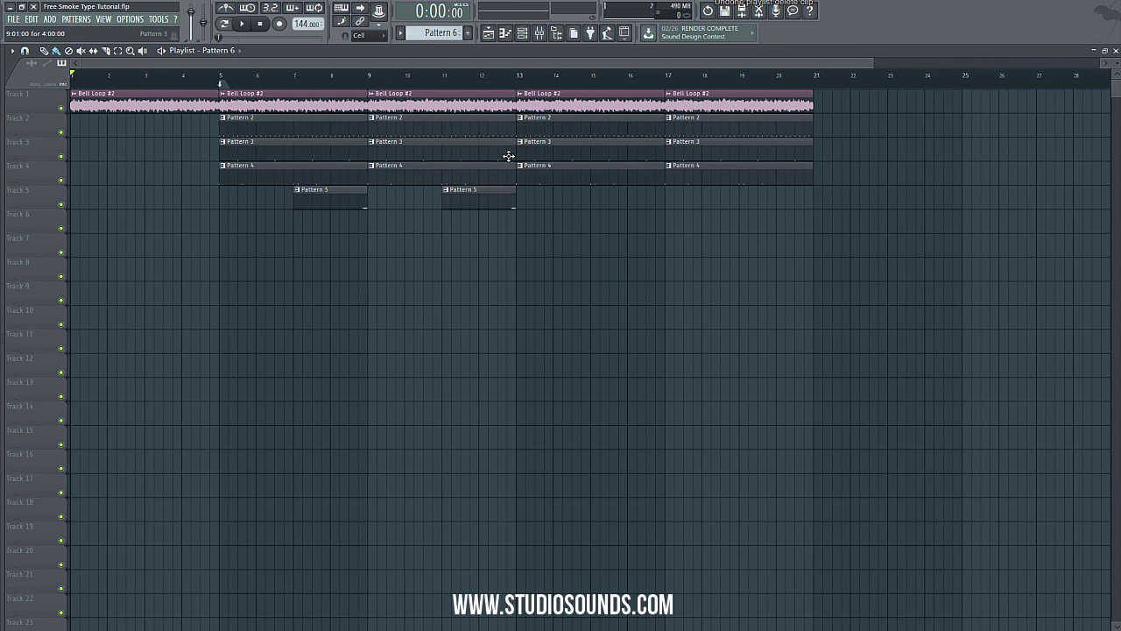
# - In Pattern 6, draw a half-bar C5 note at bar 3 for HH_Wheels and chop it into 16 equal notes
pyautogui.click(1115, 50)
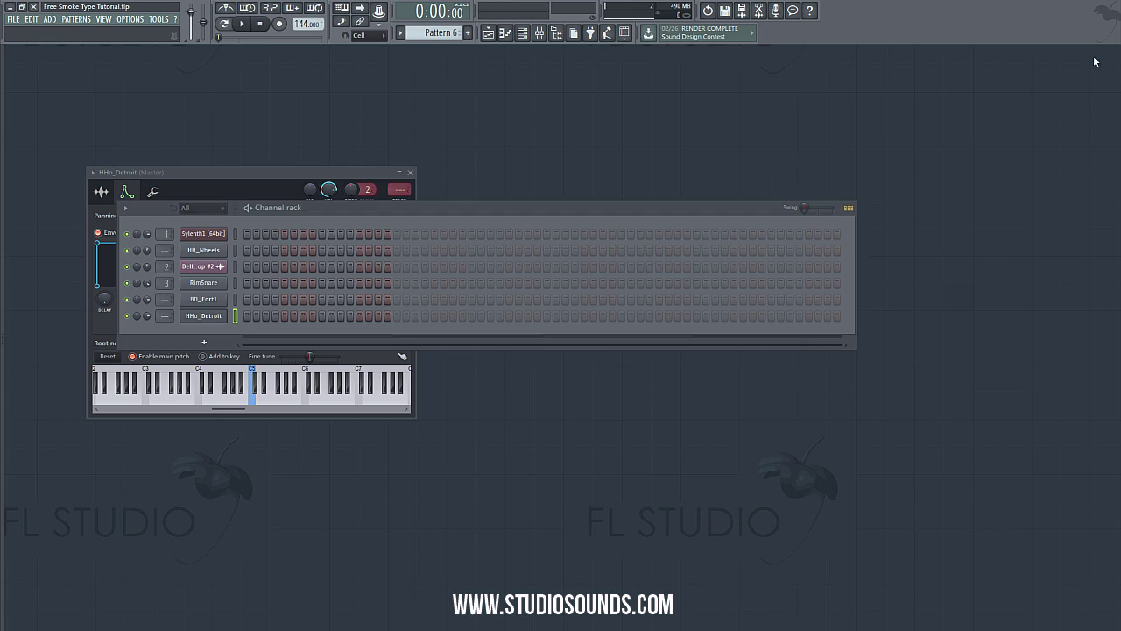
pyautogui.click(443, 33)
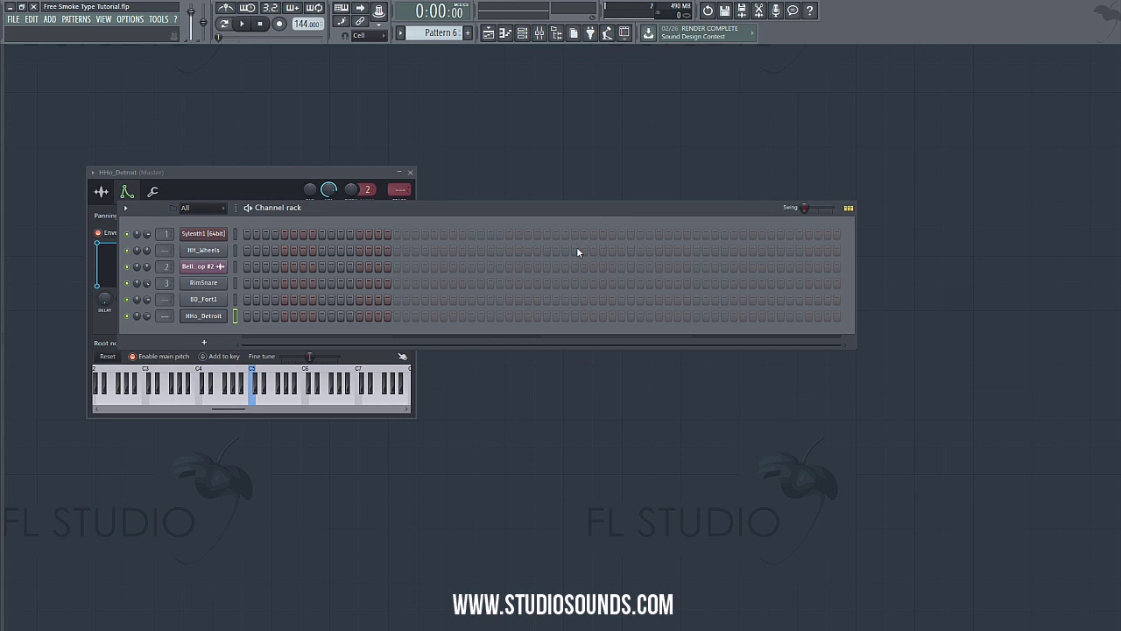
pyautogui.rightClick(215, 254)
pyautogui.click(263, 252)
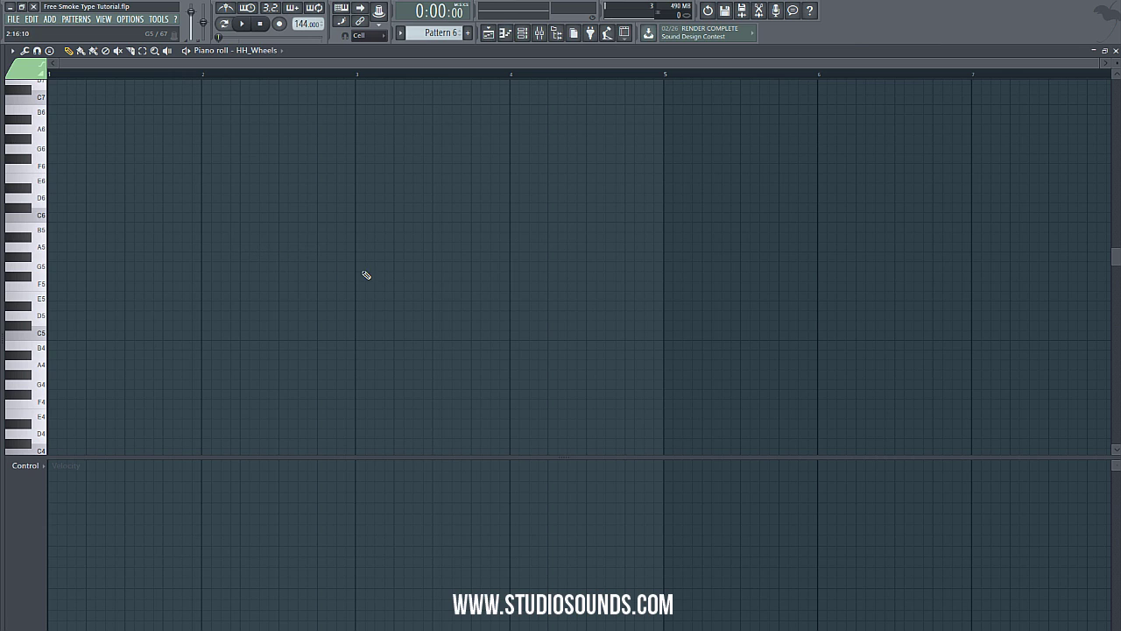
pyautogui.scroll(-2, 385, 262)
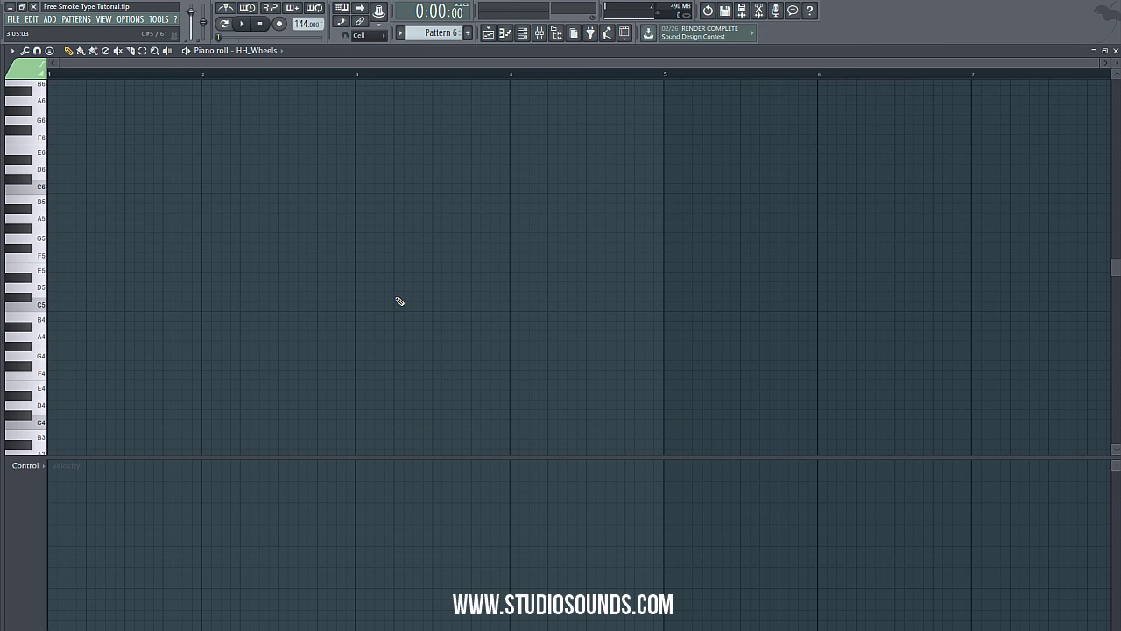
pyautogui.click(39, 304)
pyautogui.click(382, 311)
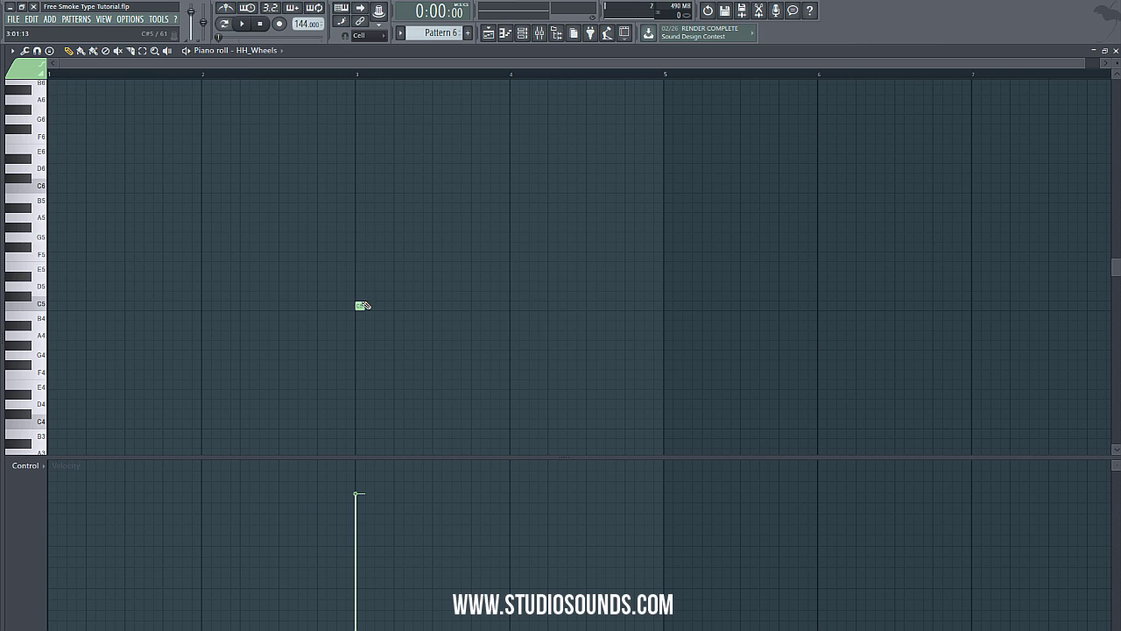
pyautogui.moveTo(363, 303); pyautogui.dragTo(420, 317)
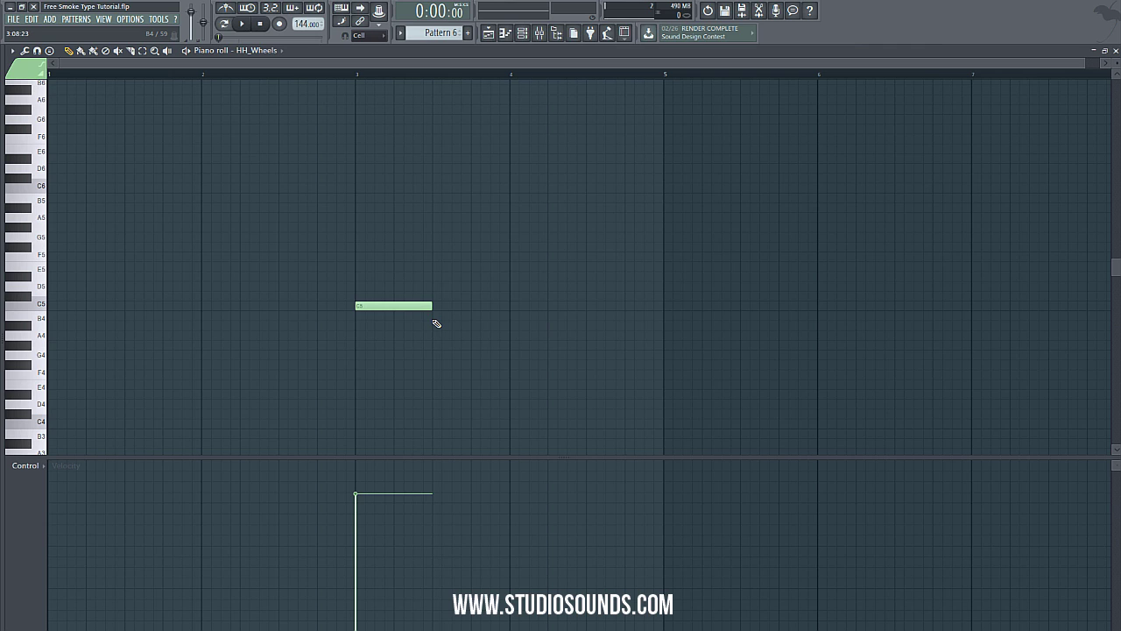
pyautogui.hotkey('alt', 'u')
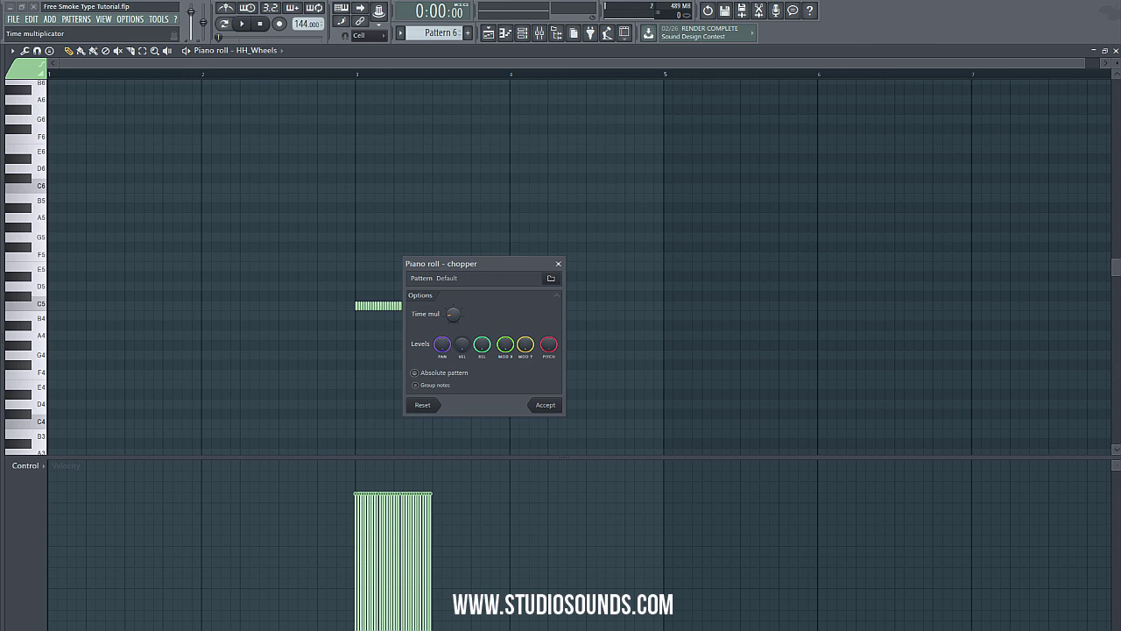
pyautogui.click(545, 405)
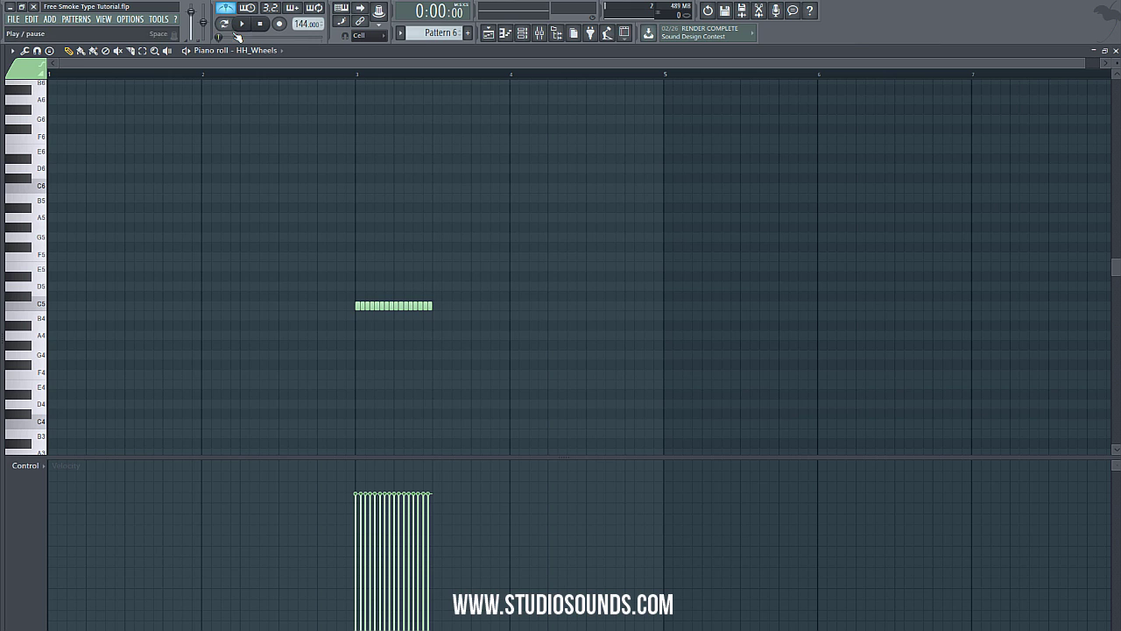
# - Place Pattern 6 on Track 6 of the playlist at bar 5 and audition it from there with the metronome off
pyautogui.click(488, 32)
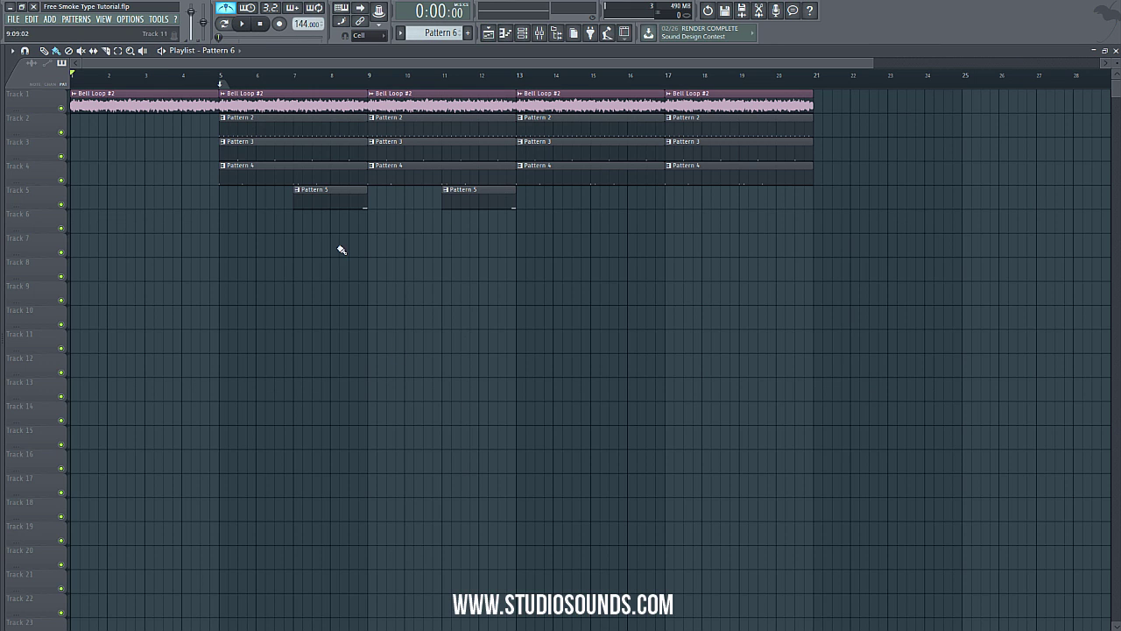
pyautogui.moveTo(341, 229); pyautogui.dragTo(230, 233)
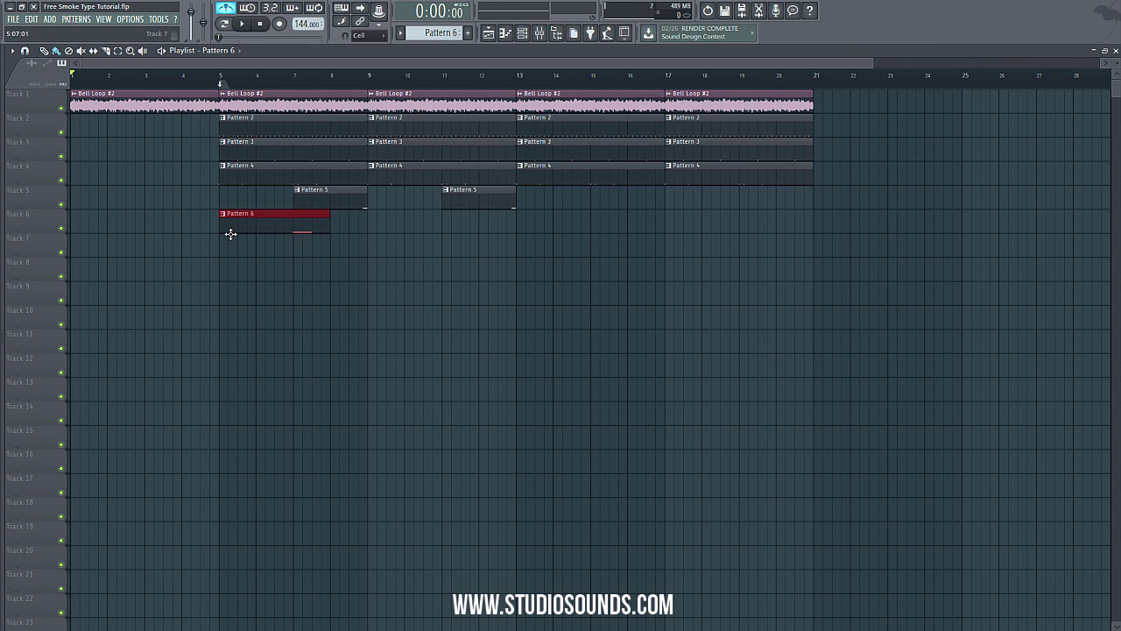
pyautogui.click(221, 81)
pyautogui.press('space')
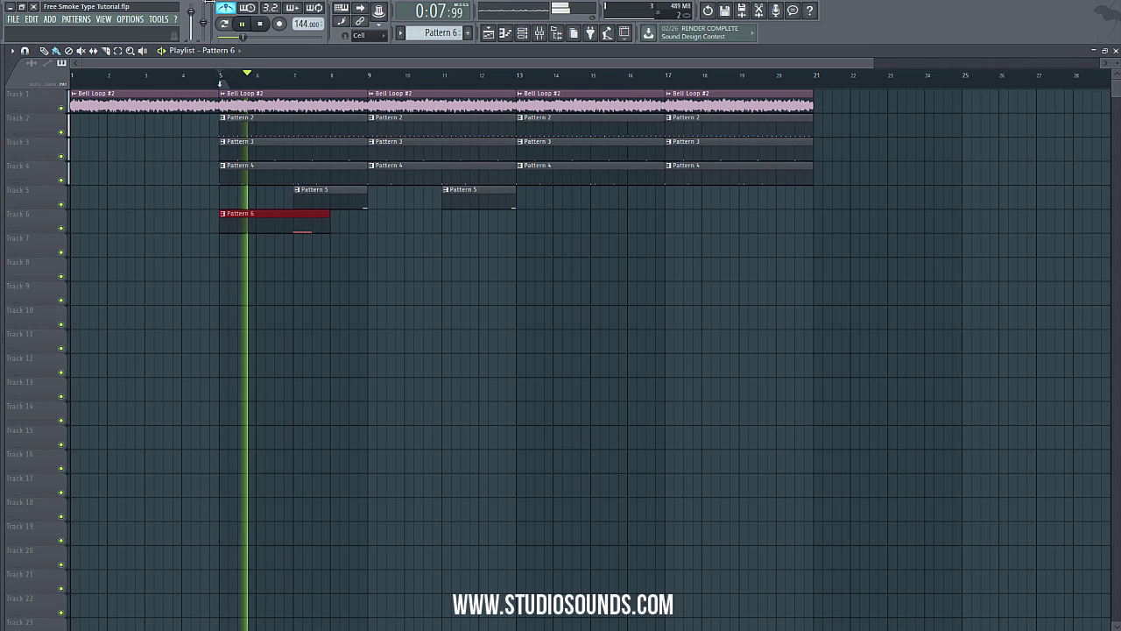
pyautogui.click(230, 11)
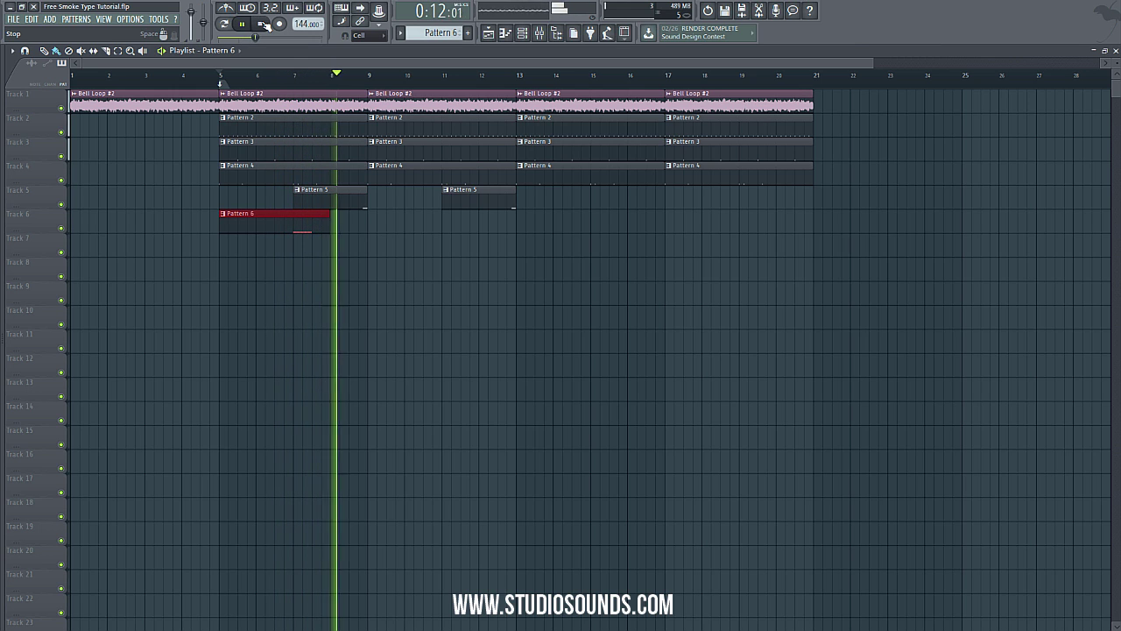
pyautogui.click(264, 25)
# - Select bars 5 to 9 on the playlist timeline as the loop range for playback
pyautogui.click(1115, 50)
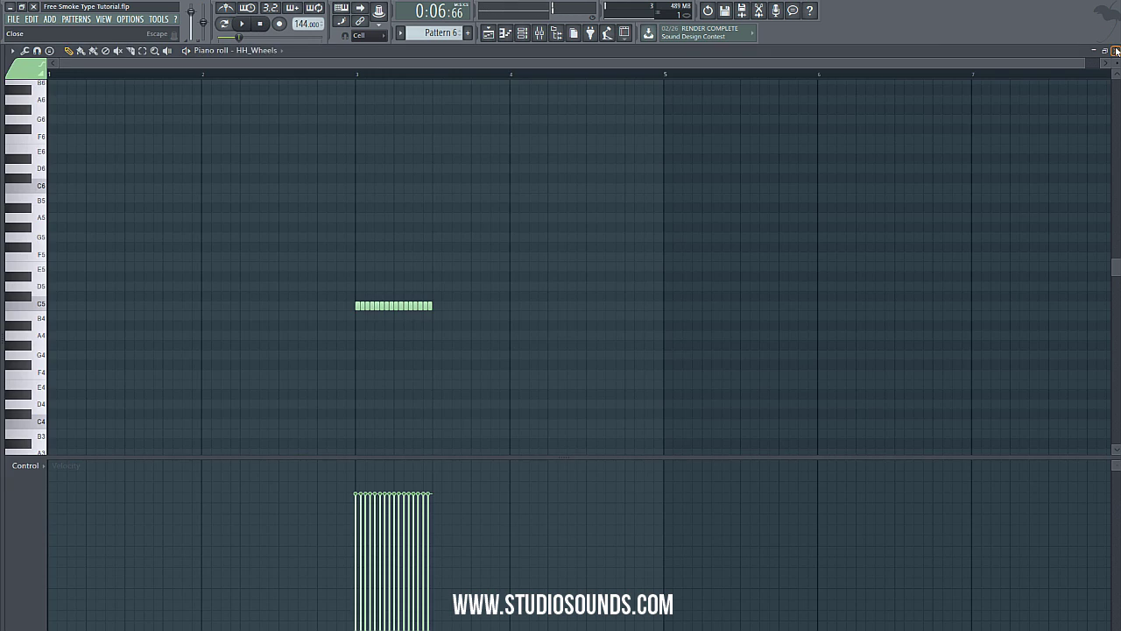
pyautogui.click(1115, 49)
pyautogui.click(488, 32)
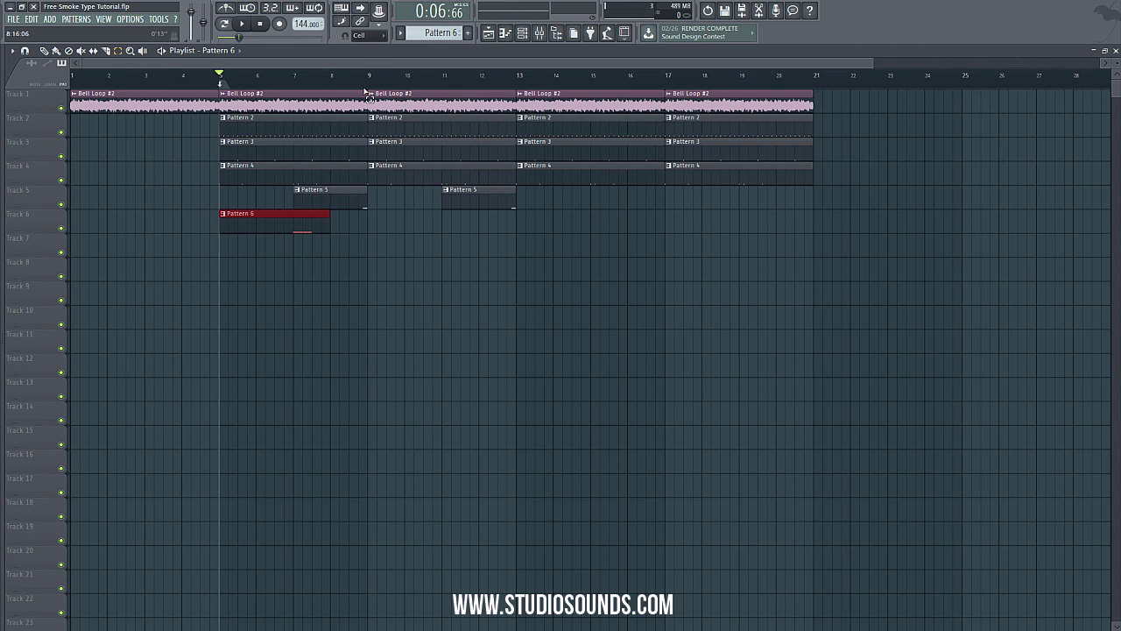
pyautogui.moveTo(368, 77); pyautogui.dragTo(219, 78)
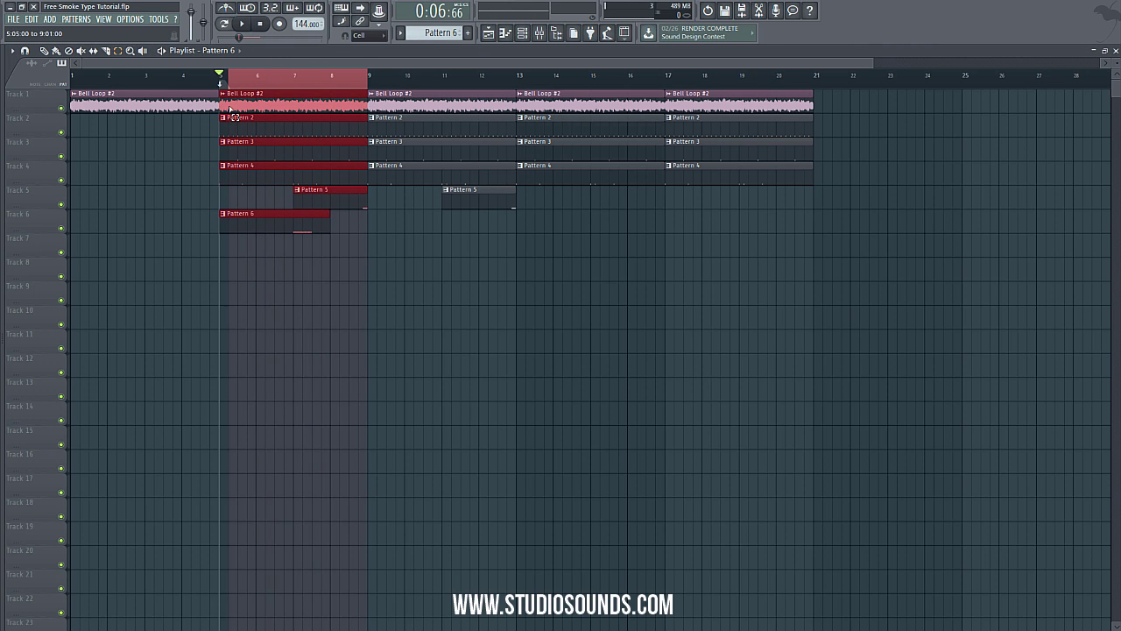
pyautogui.click(1115, 50)
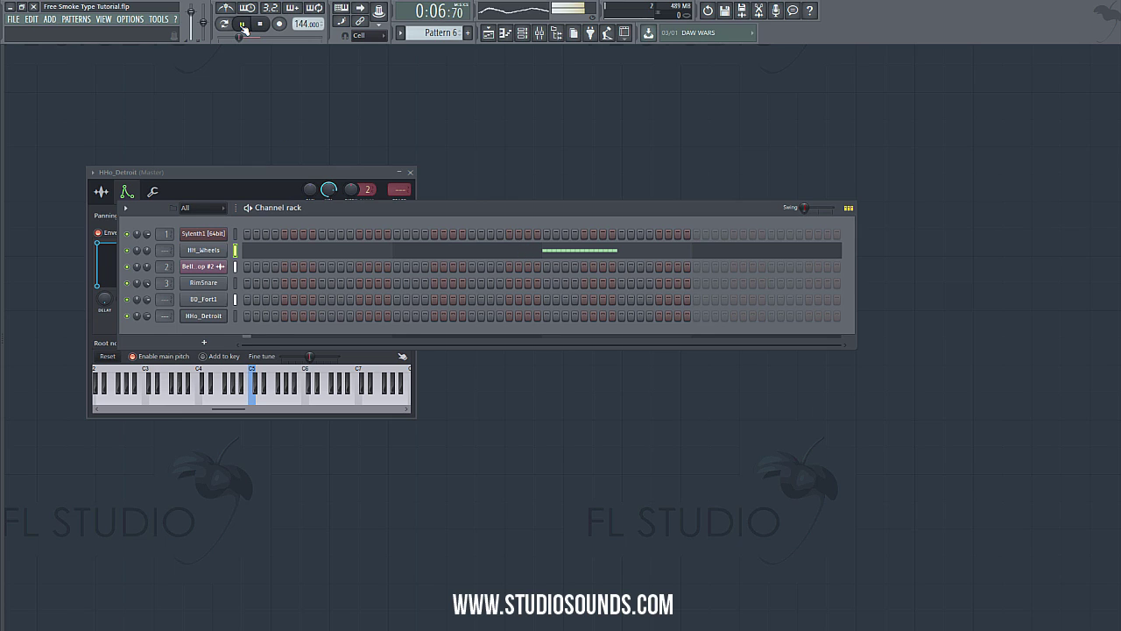
# - Quantize the HH_Wheels roll in Pattern 6 with the 16_MPC2 template at 18% start time strength while the loop plays
pyautogui.click(578, 250)
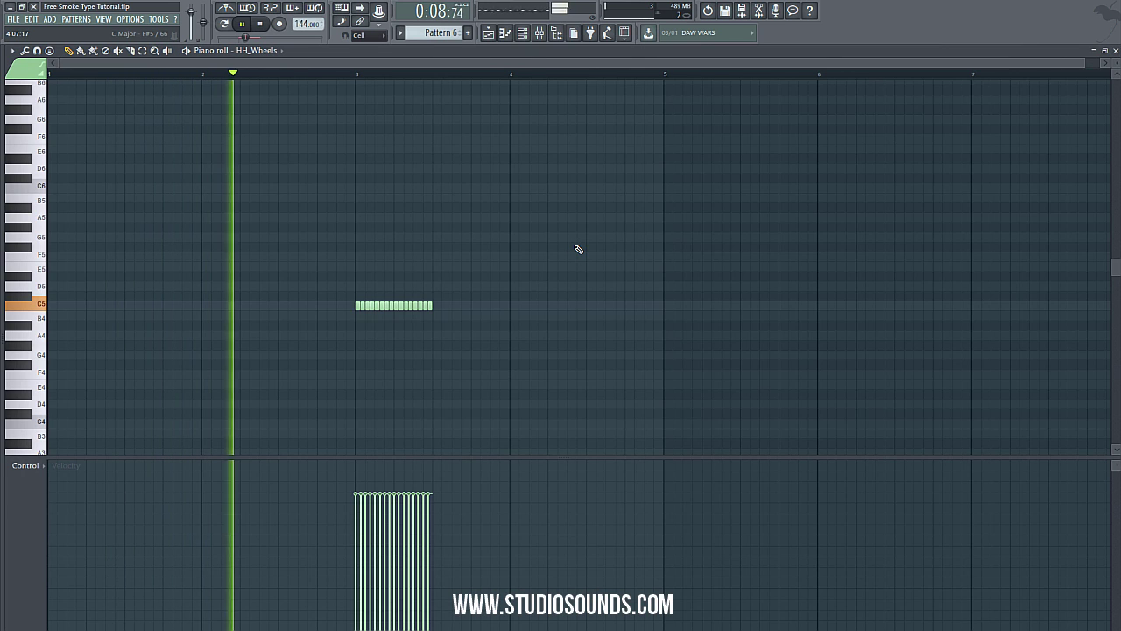
pyautogui.hotkey('alt', 'q')
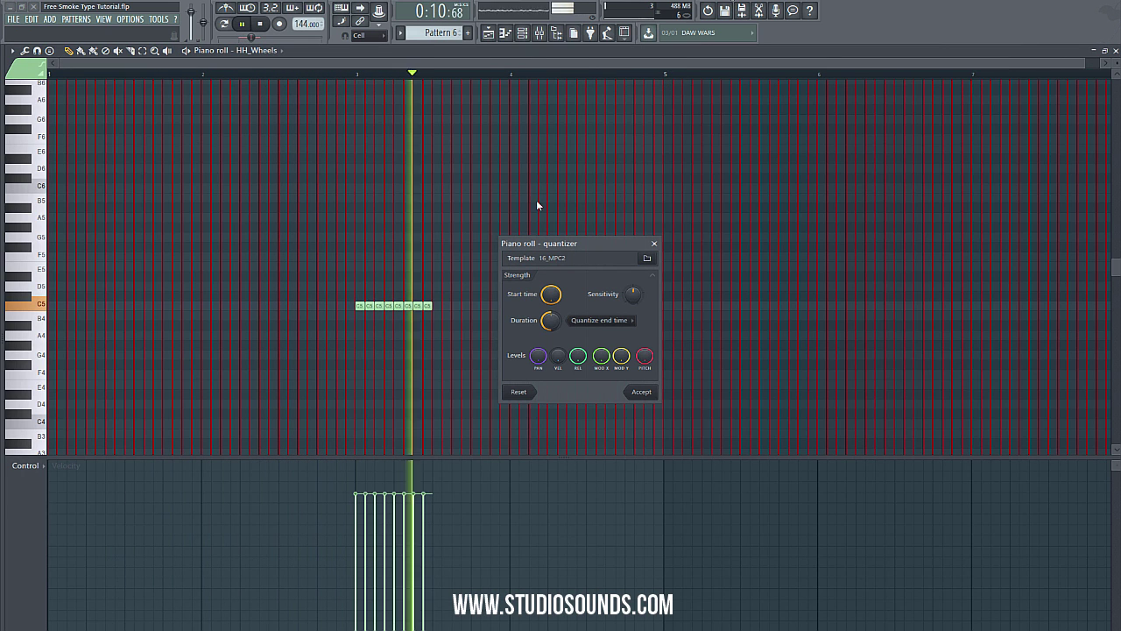
pyautogui.moveTo(551, 294); pyautogui.dragTo(551, 343)
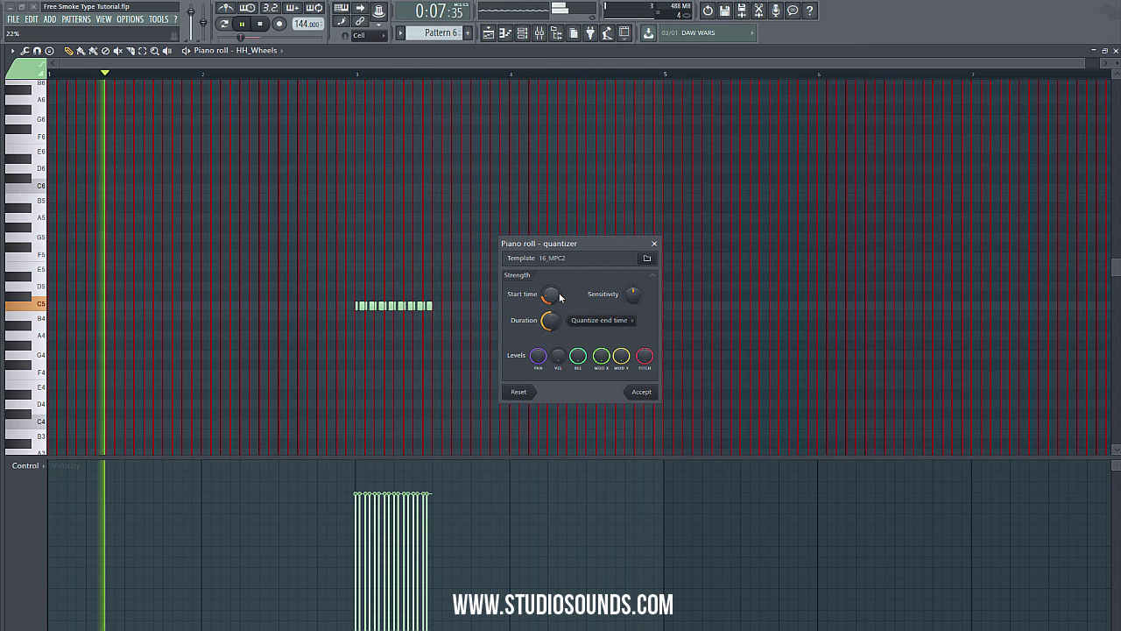
pyautogui.moveTo(558, 294); pyautogui.dragTo(558, 298)
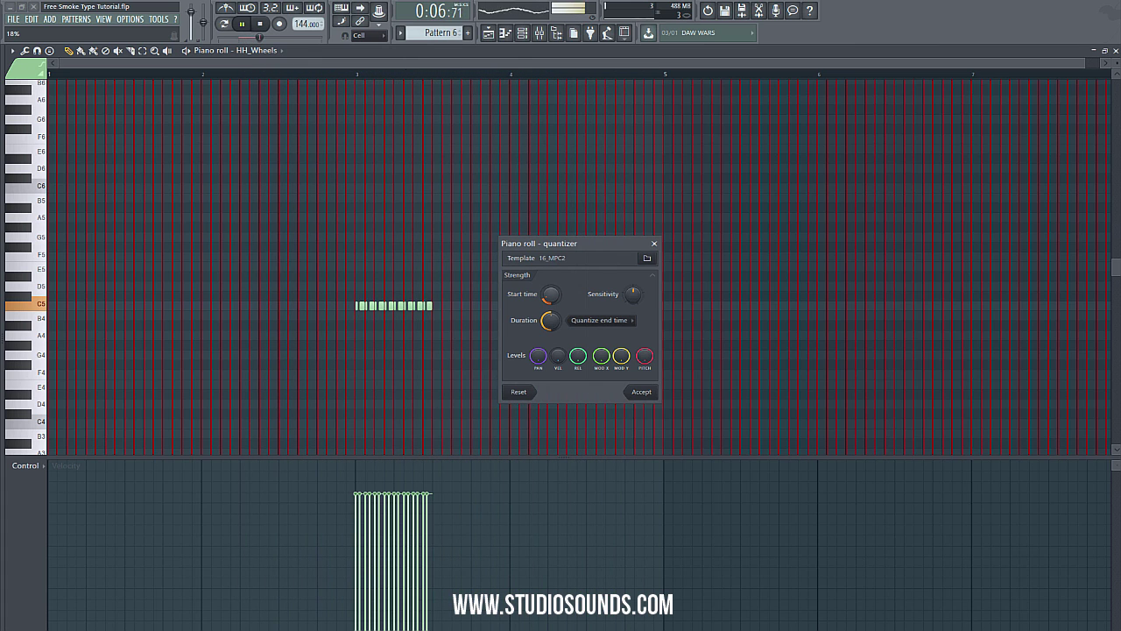
pyautogui.click(649, 392)
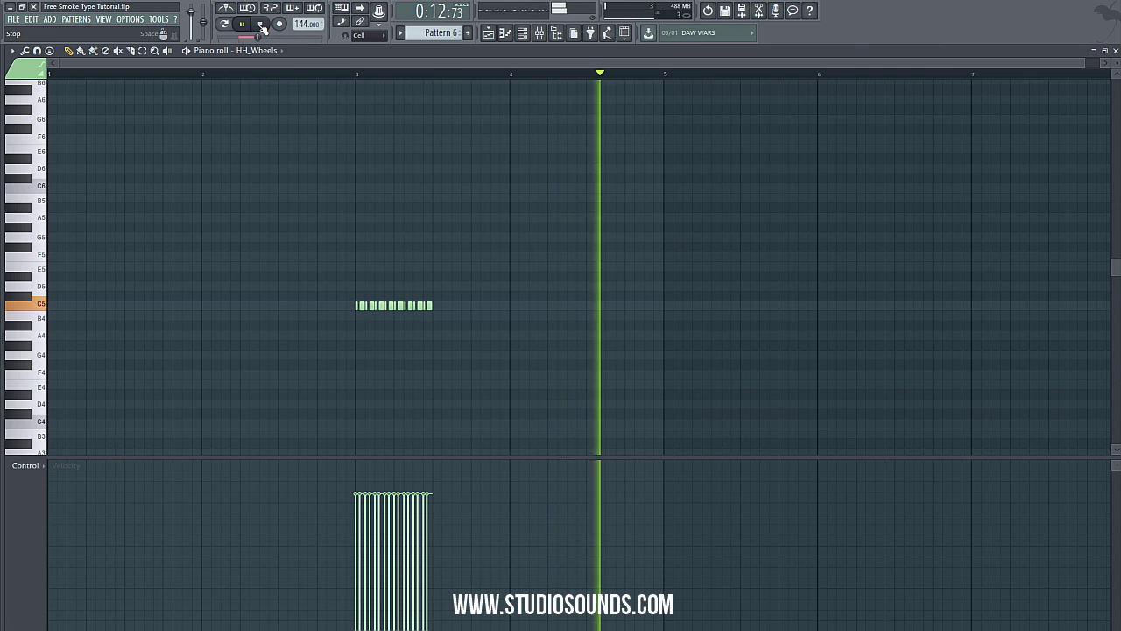
pyautogui.press('space')
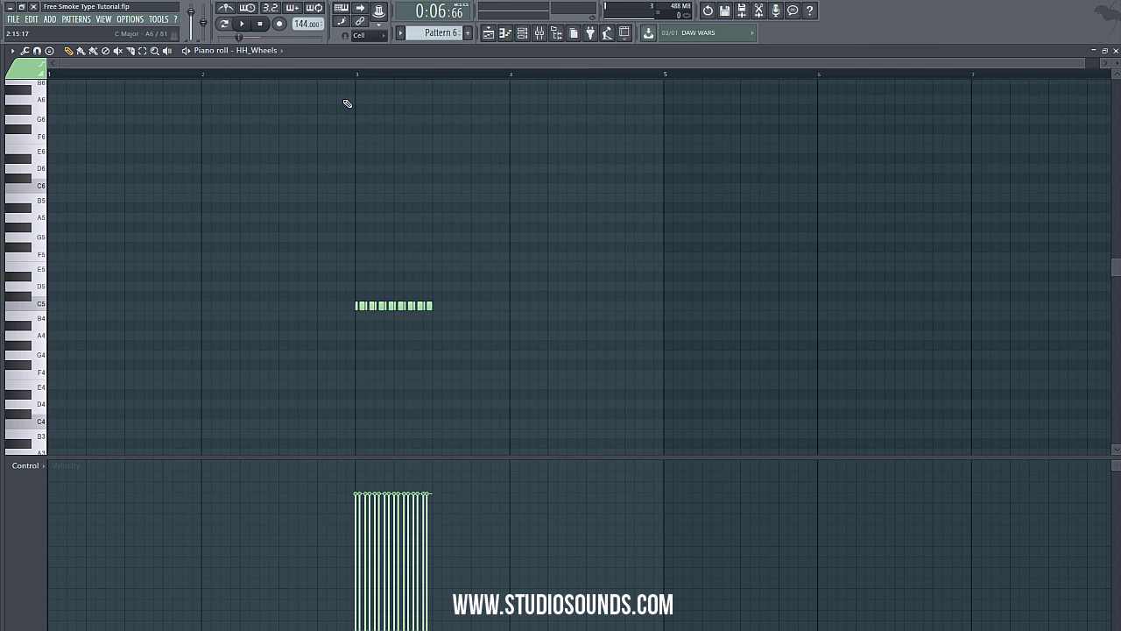
pyautogui.hotkey('alt', 'q')
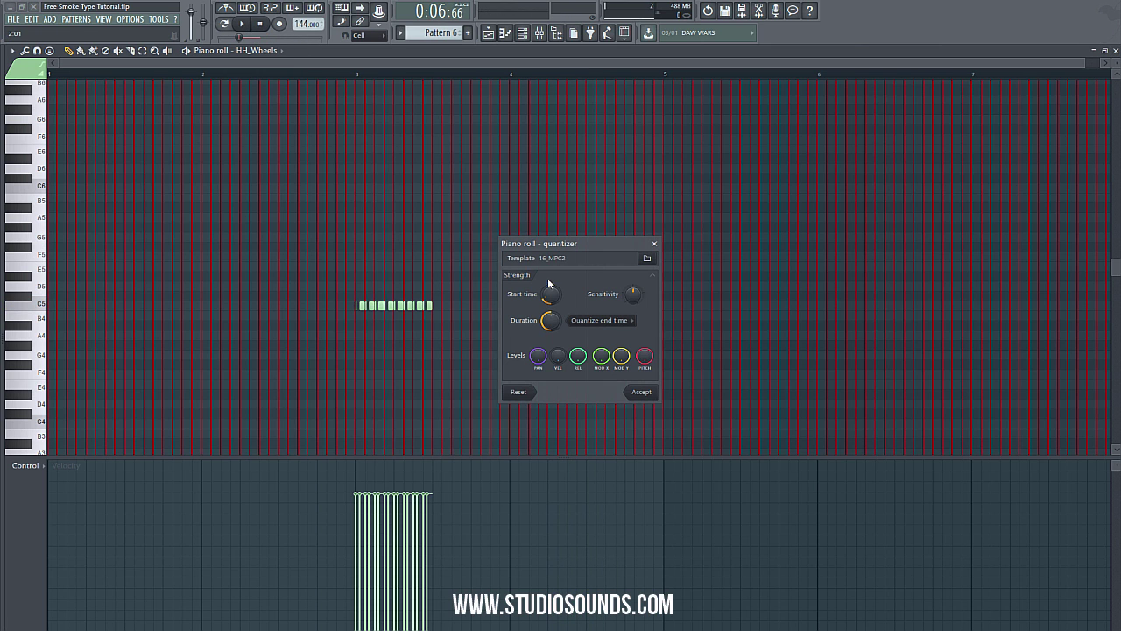
pyautogui.click(654, 243)
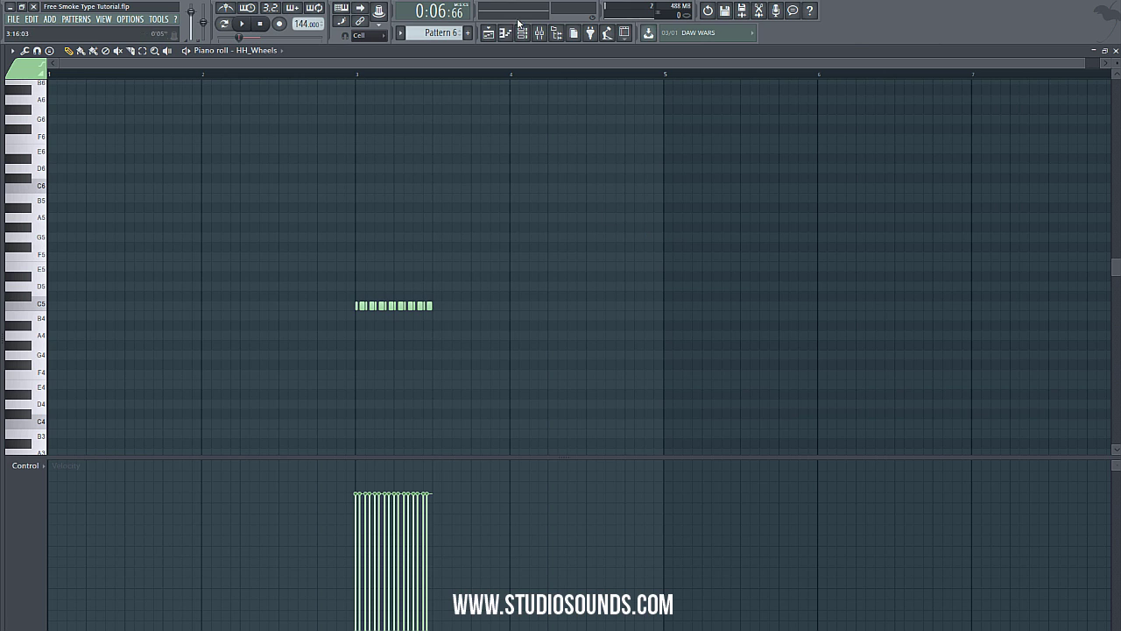
# - Move the Pattern 6 clip on Track 6 to bar 21, extend it to four bars, and add another at bar 25
pyautogui.click(490, 32)
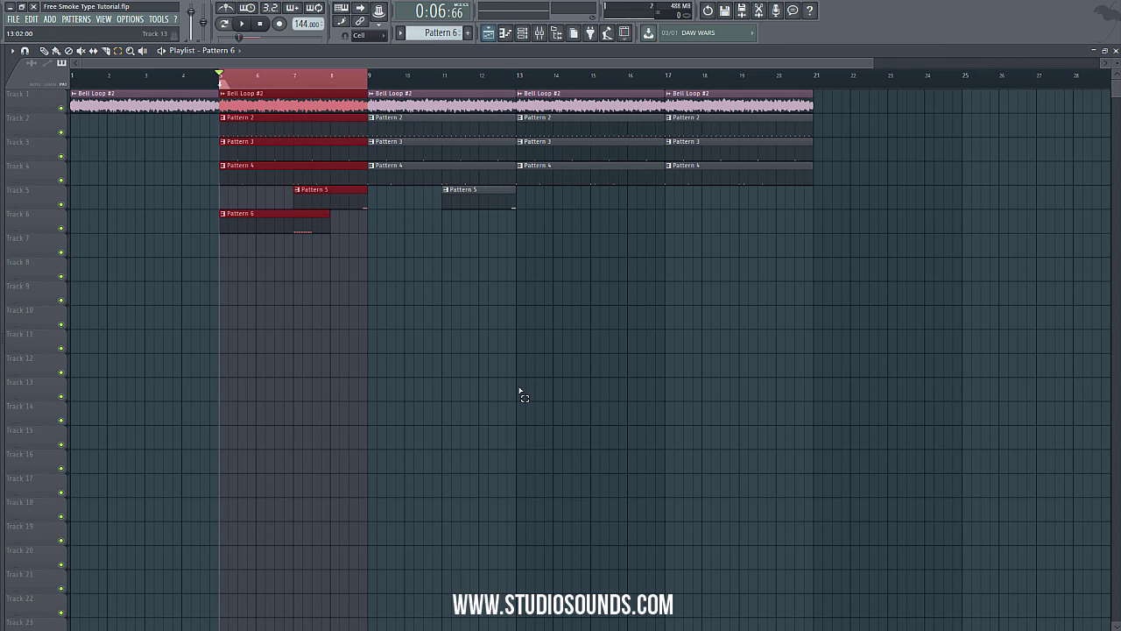
pyautogui.click(44, 50)
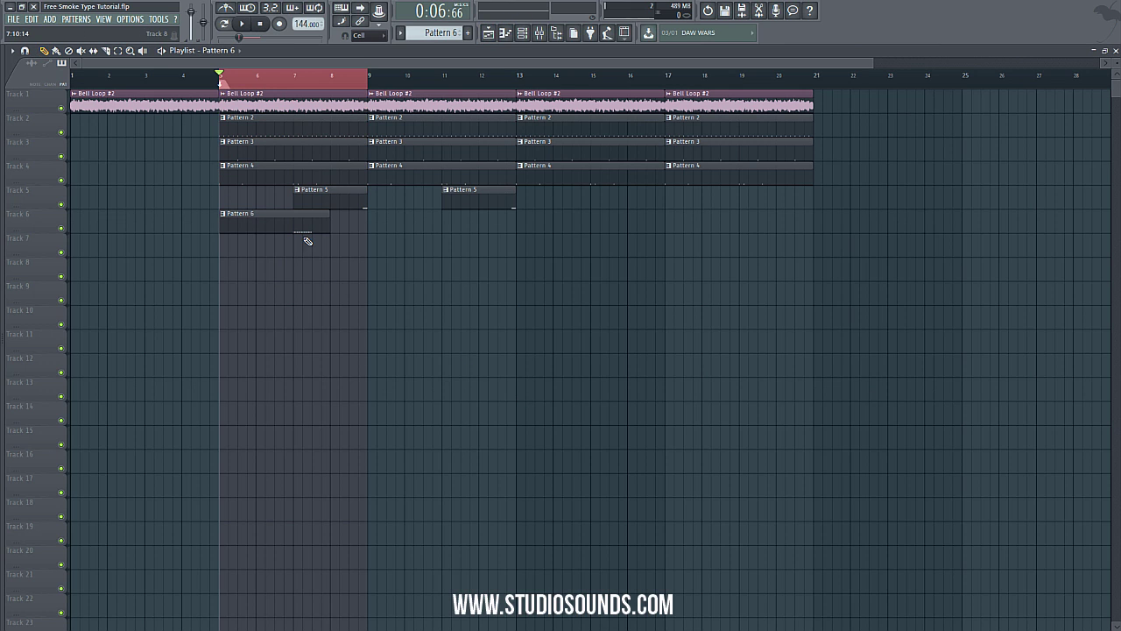
pyautogui.moveTo(298, 224); pyautogui.dragTo(964, 218)
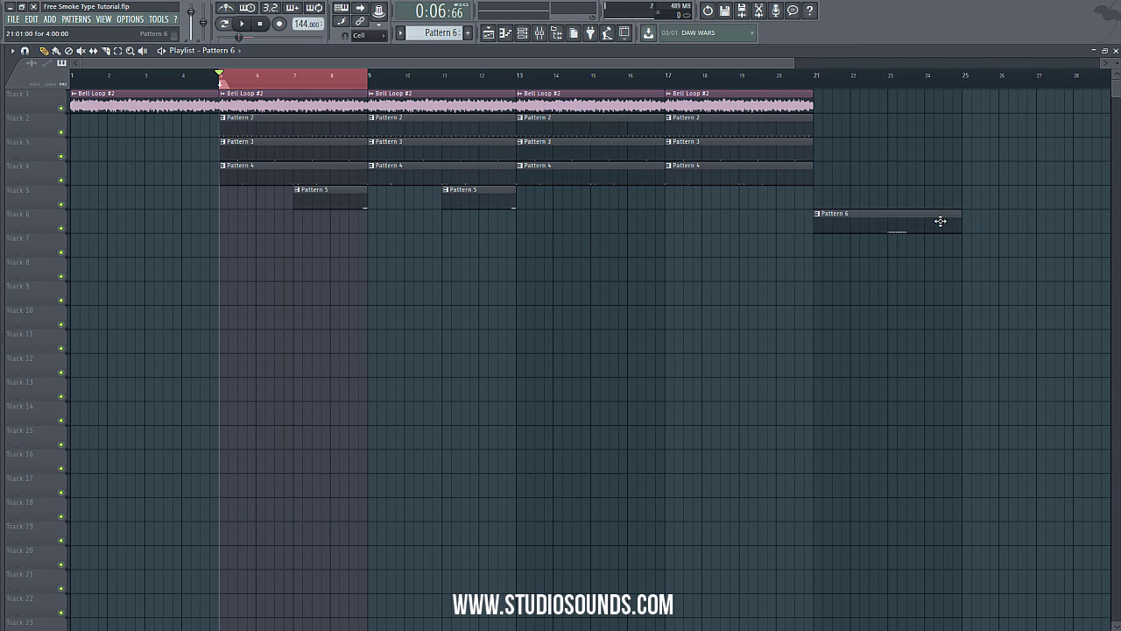
pyautogui.click(966, 226)
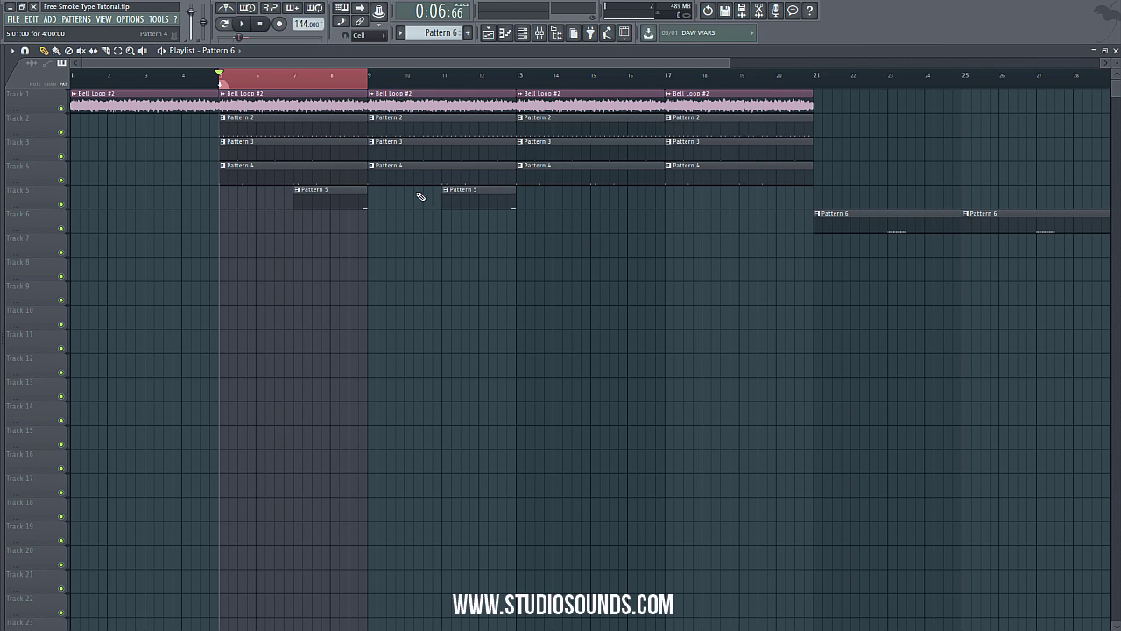
# - Delete the Pattern 2, Pattern 3 and Pattern 4 clips at bars 13 and 17 of the playlist
pyautogui.rightClick(557, 130)
pyautogui.rightClick(557, 154)
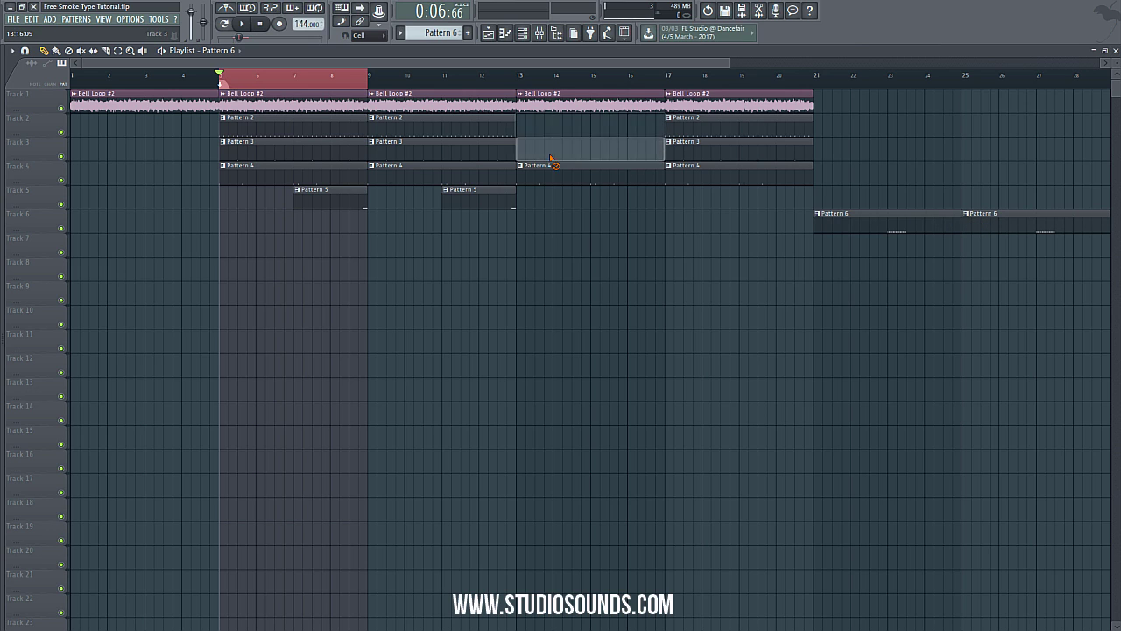
pyautogui.rightClick(558, 177)
pyautogui.rightClick(701, 177)
pyautogui.rightClick(701, 153)
pyautogui.rightClick(701, 130)
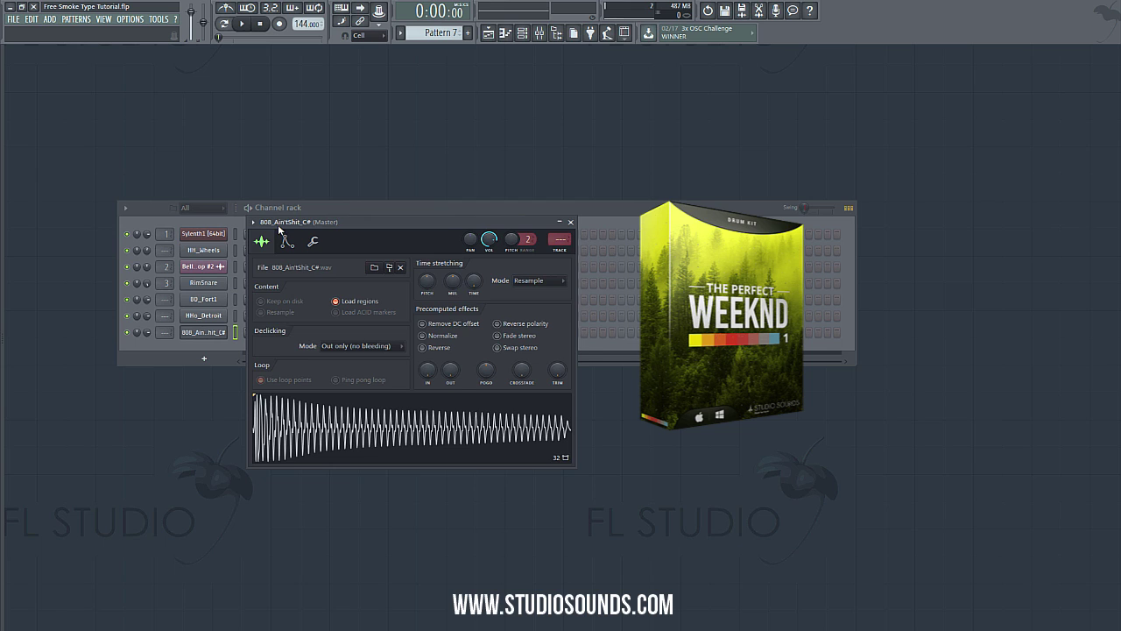
# - Set the 808_Ain'tShit_C# channel to cut itself
pyautogui.moveTo(277, 224); pyautogui.dragTo(298, 237)
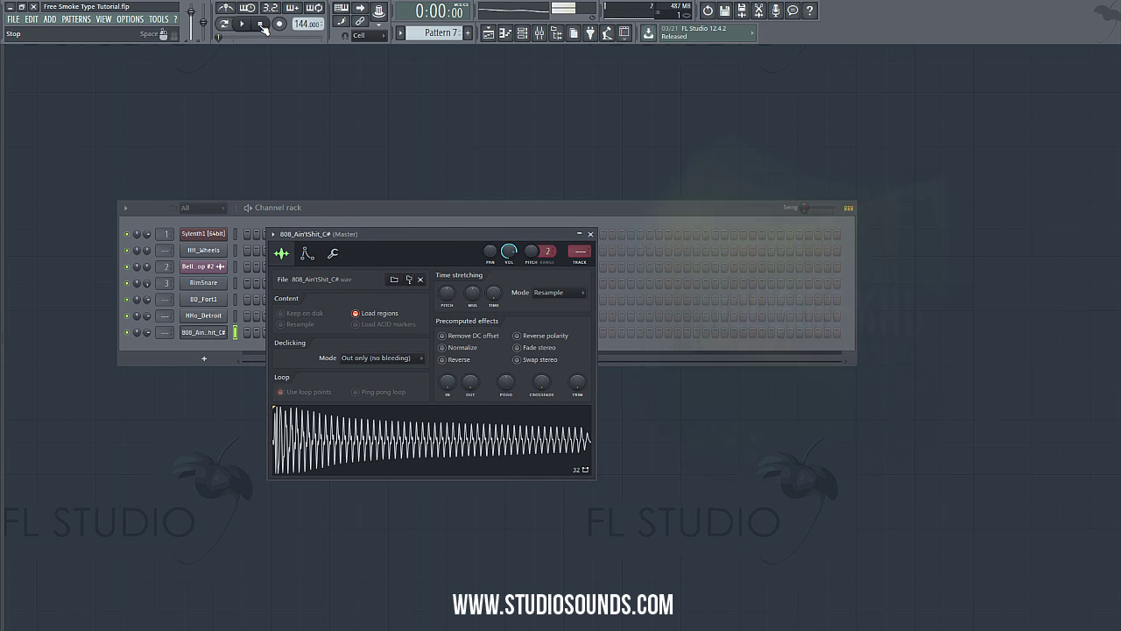
pyautogui.rightClick(223, 333)
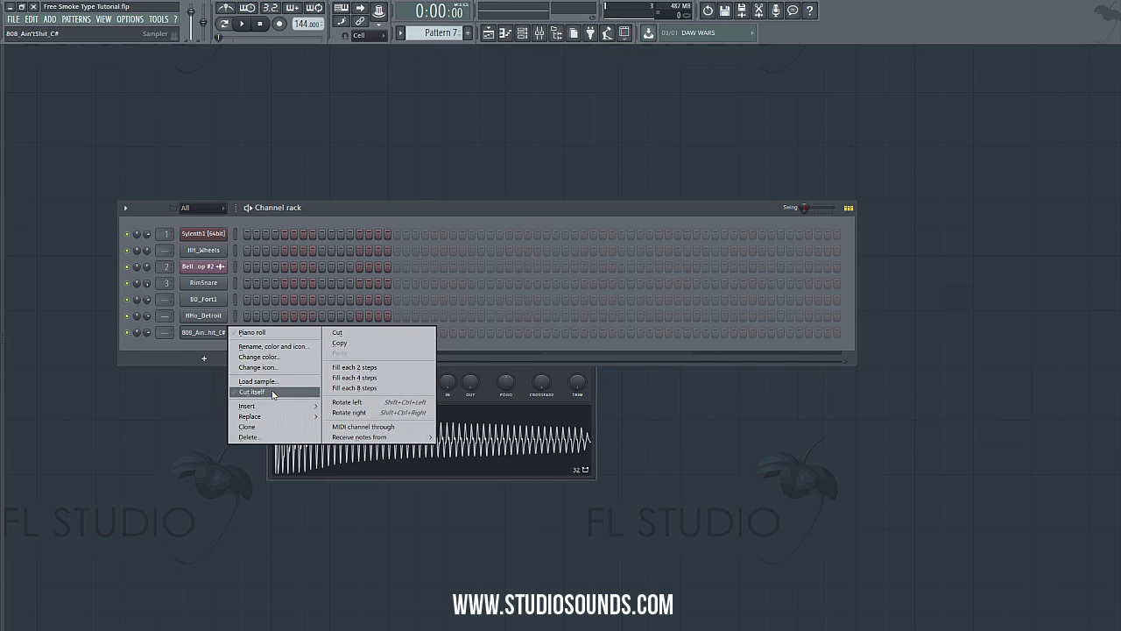
pyautogui.click(272, 392)
pyautogui.click(289, 376)
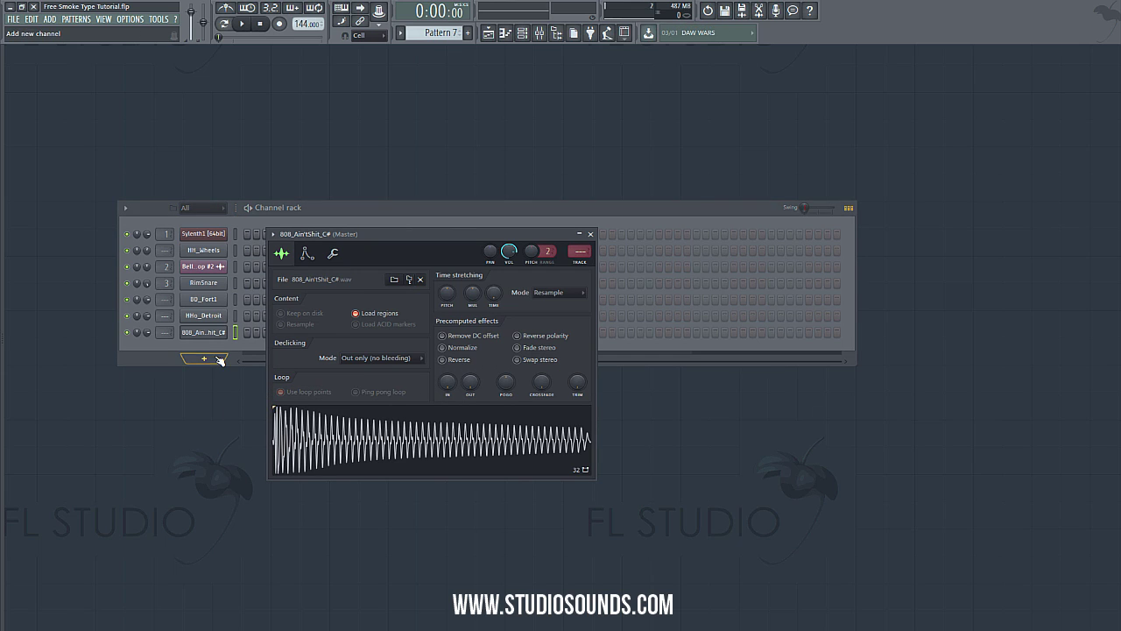
# - Set the root note of the 808_Ain'tShit_C# sample to C#5 and check its empty piano roll
pyautogui.click(311, 254)
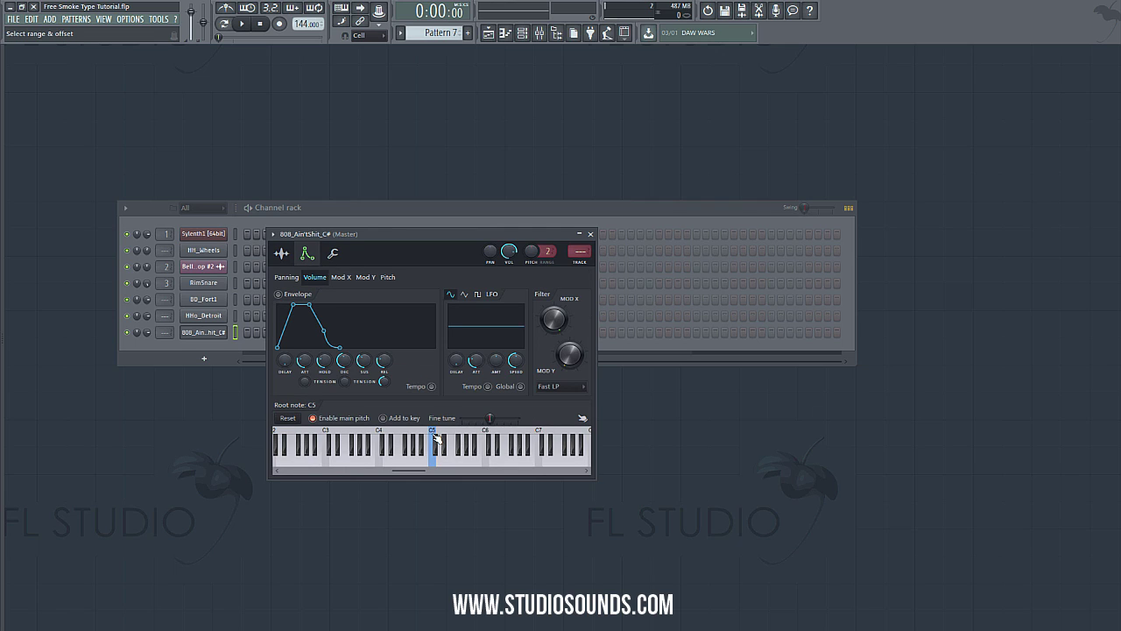
pyautogui.click(590, 234)
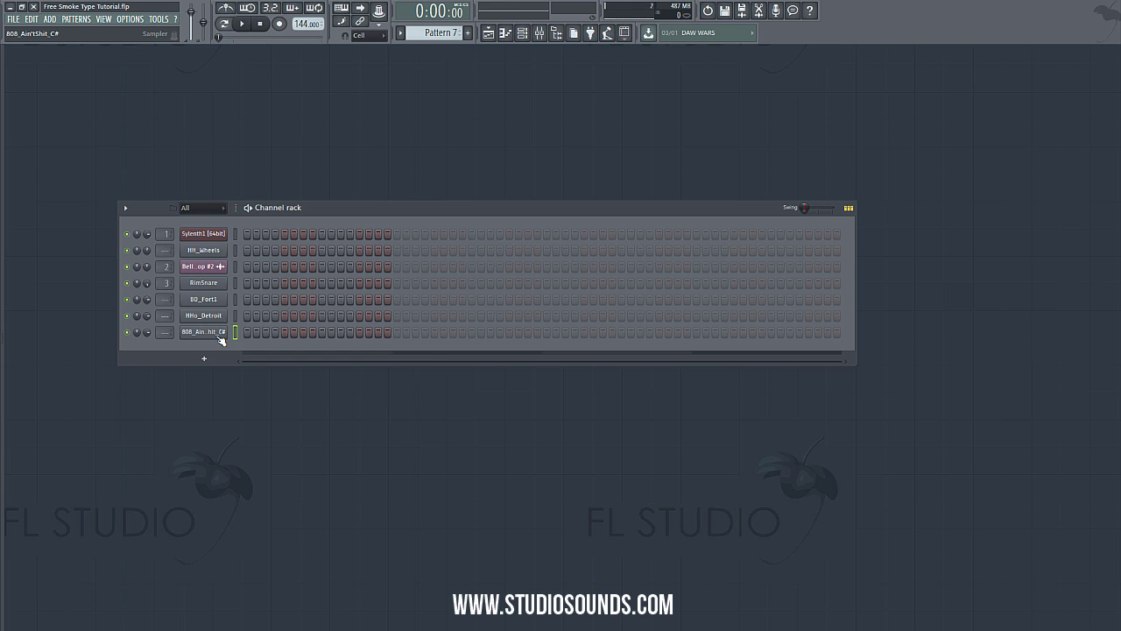
pyautogui.rightClick(222, 341)
pyautogui.click(254, 333)
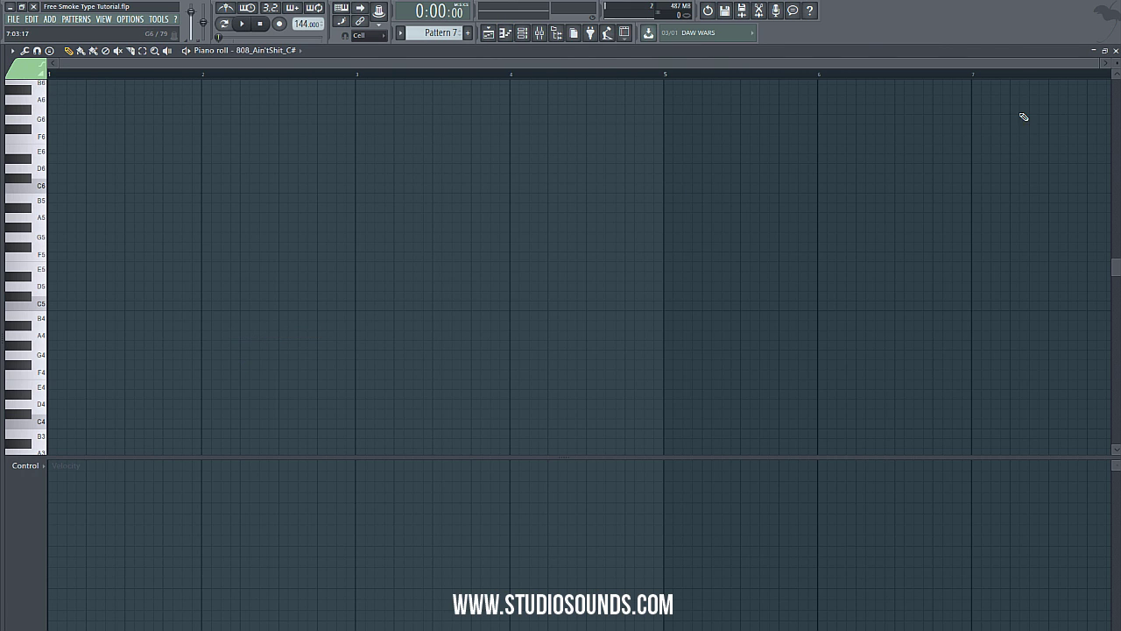
pyautogui.click(1099, 51)
# - Enable the 808's volume envelope with hold at maximum and attack, decay, sustain and release at zero
pyautogui.click(215, 331)
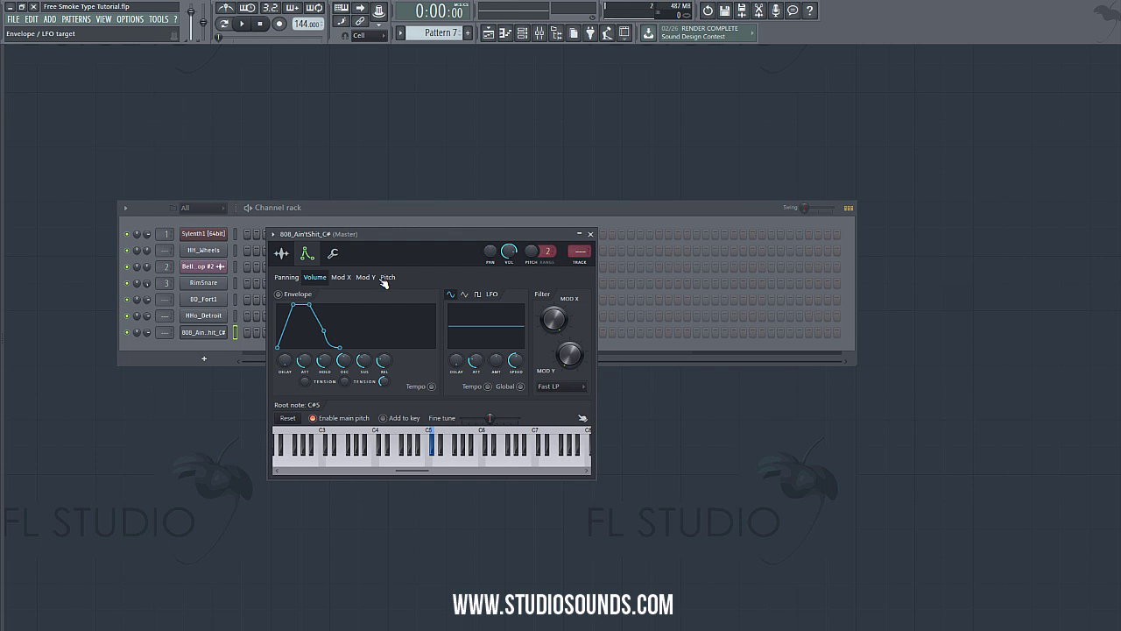
pyautogui.moveTo(304, 365); pyautogui.dragTo(324, 324)
pyautogui.moveTo(344, 361); pyautogui.dragTo(345, 394)
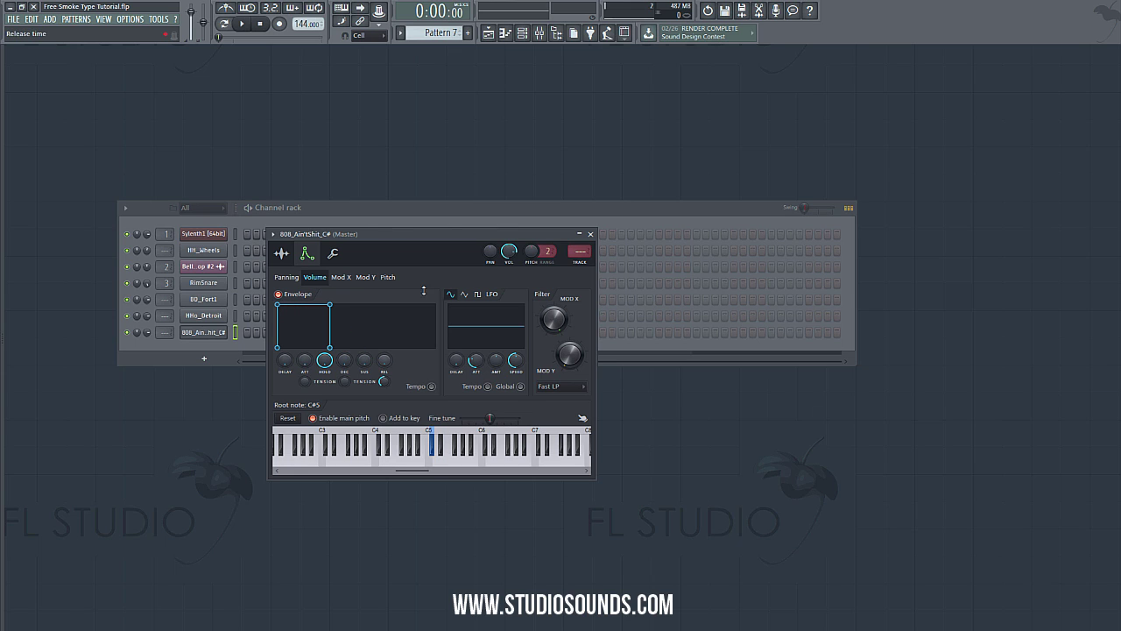
# - In the 808's piano roll, place an eight-step B4 note at bar 1 and a second B4 note stretched to 14 steps
pyautogui.rightClick(225, 331)
pyautogui.click(254, 336)
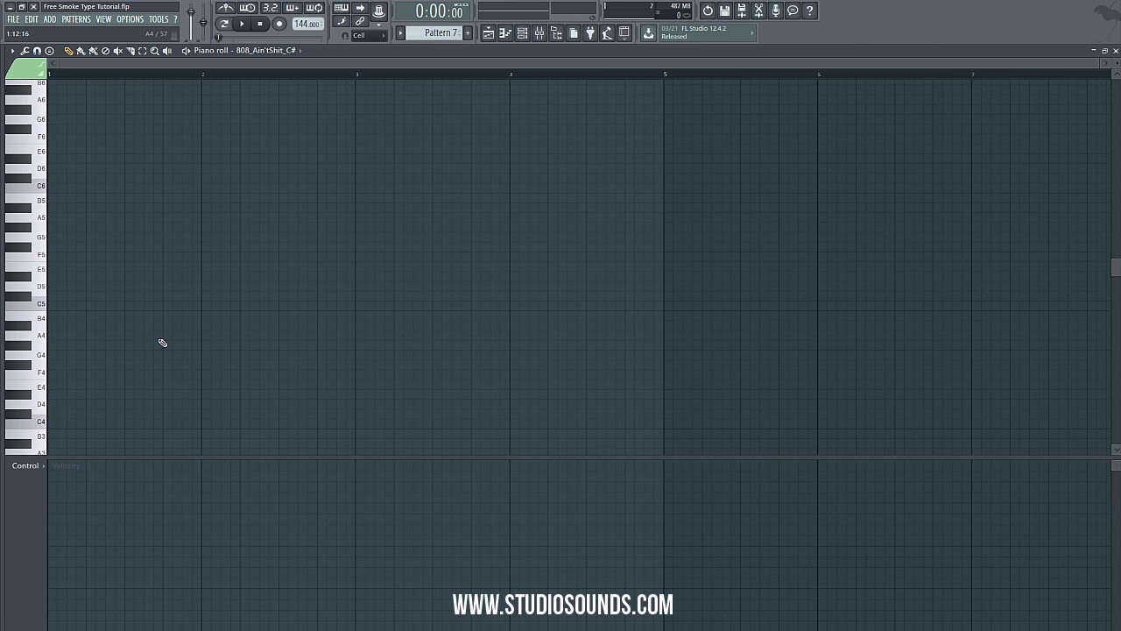
pyautogui.click(68, 317)
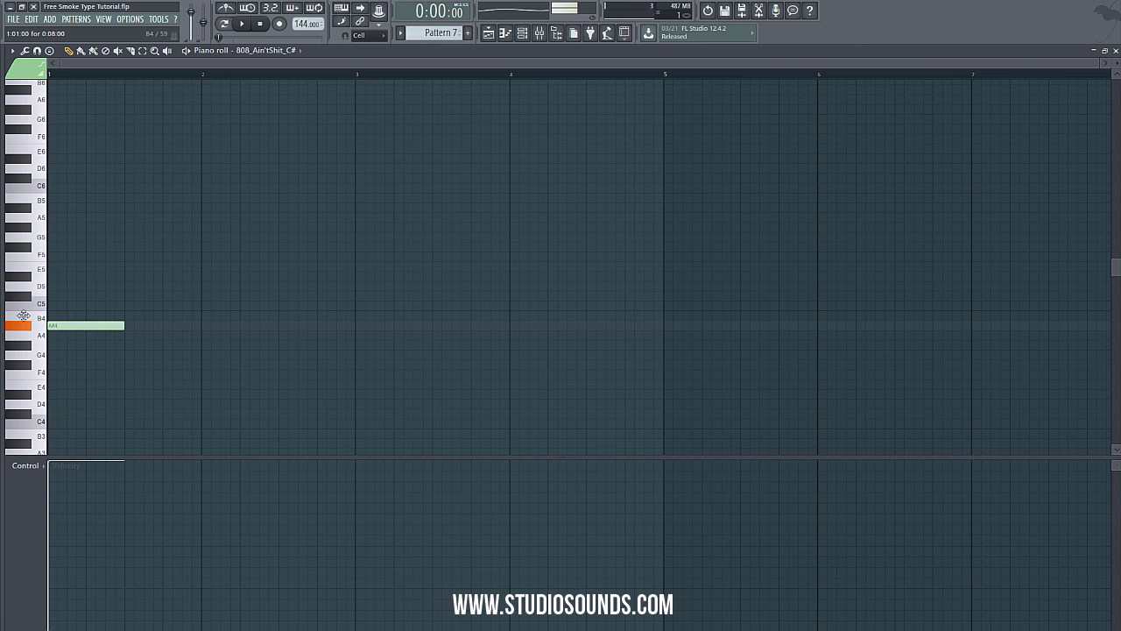
pyautogui.click(146, 317)
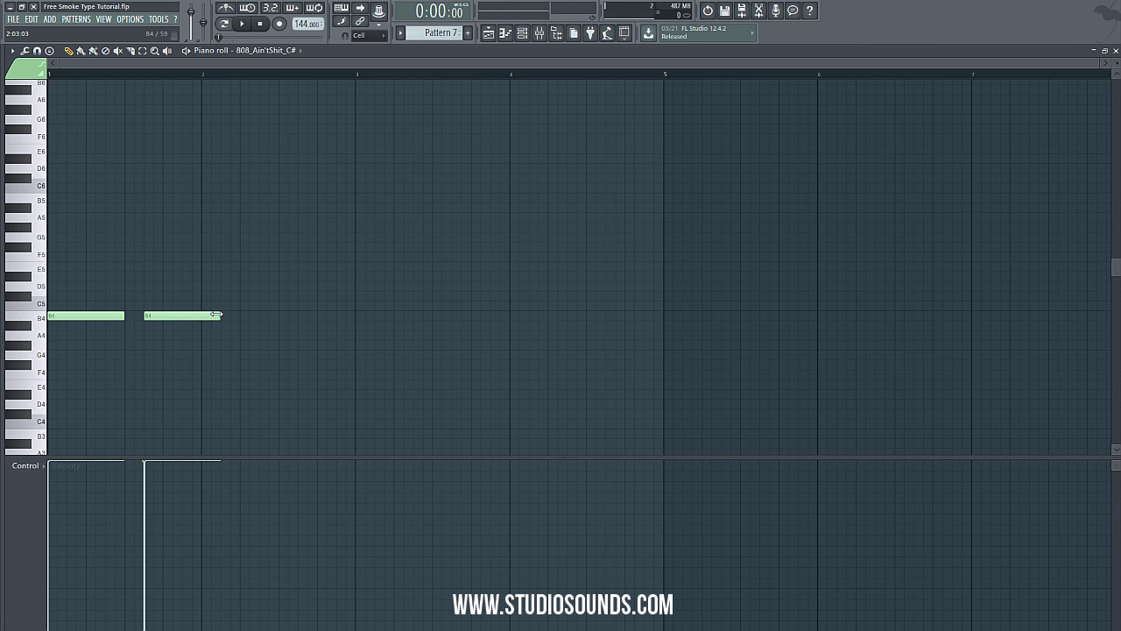
pyautogui.moveTo(221, 315); pyautogui.dragTo(288, 323)
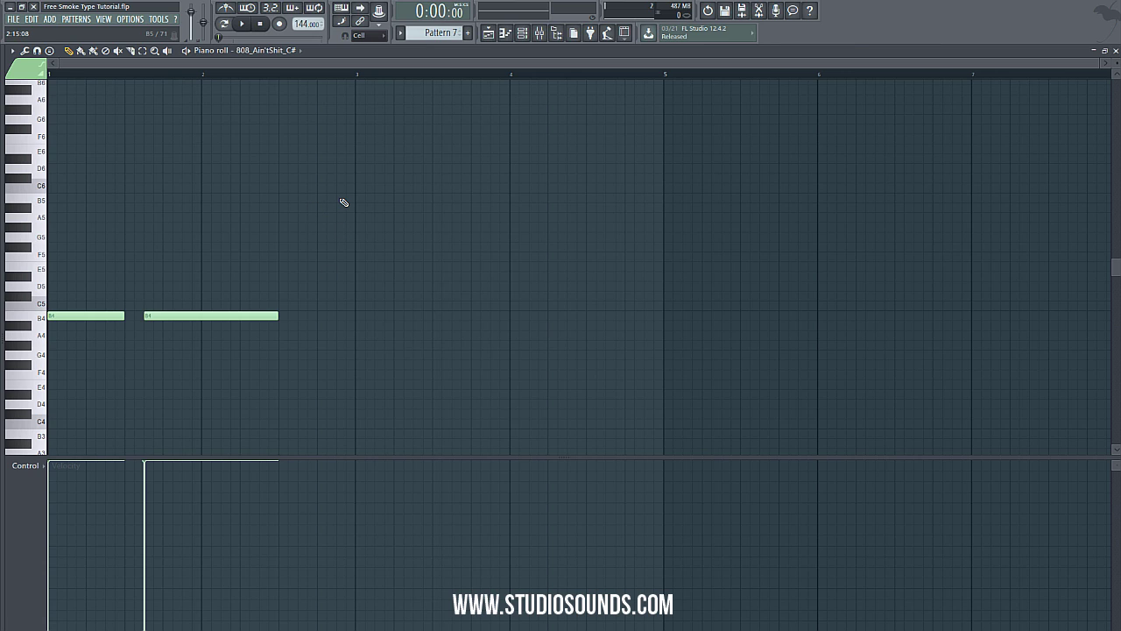
# - Add a two-step B5 note at the end of bar 2 and two B4 notes in bar 3, the last ending at bar 4
pyautogui.moveTo(330, 199); pyautogui.dragTo(342, 201)
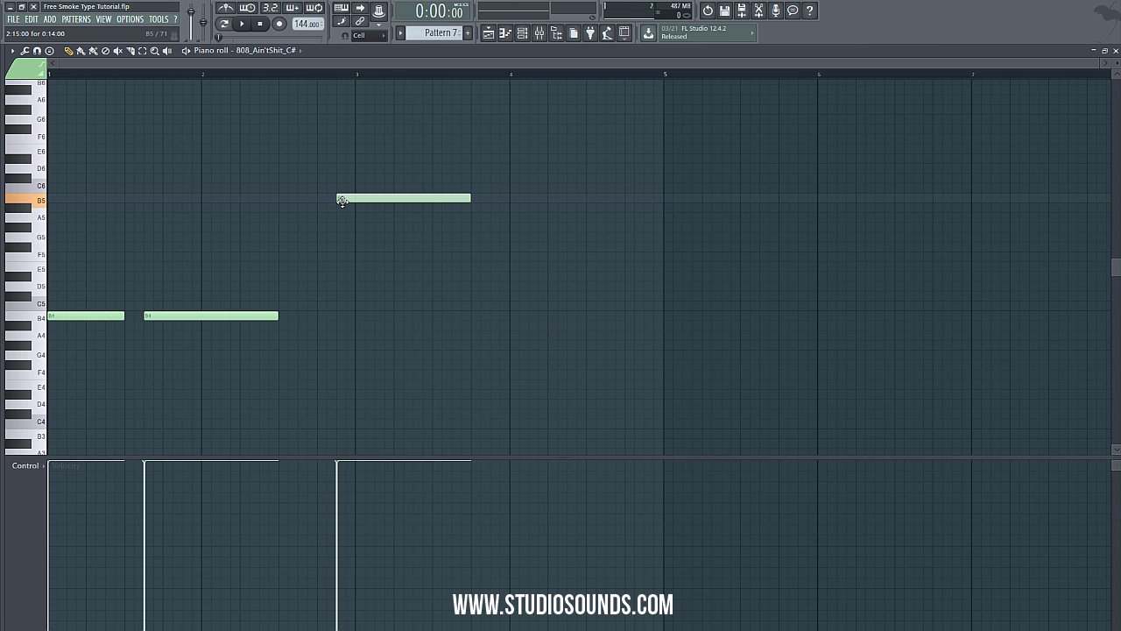
pyautogui.moveTo(466, 199); pyautogui.dragTo(355, 199)
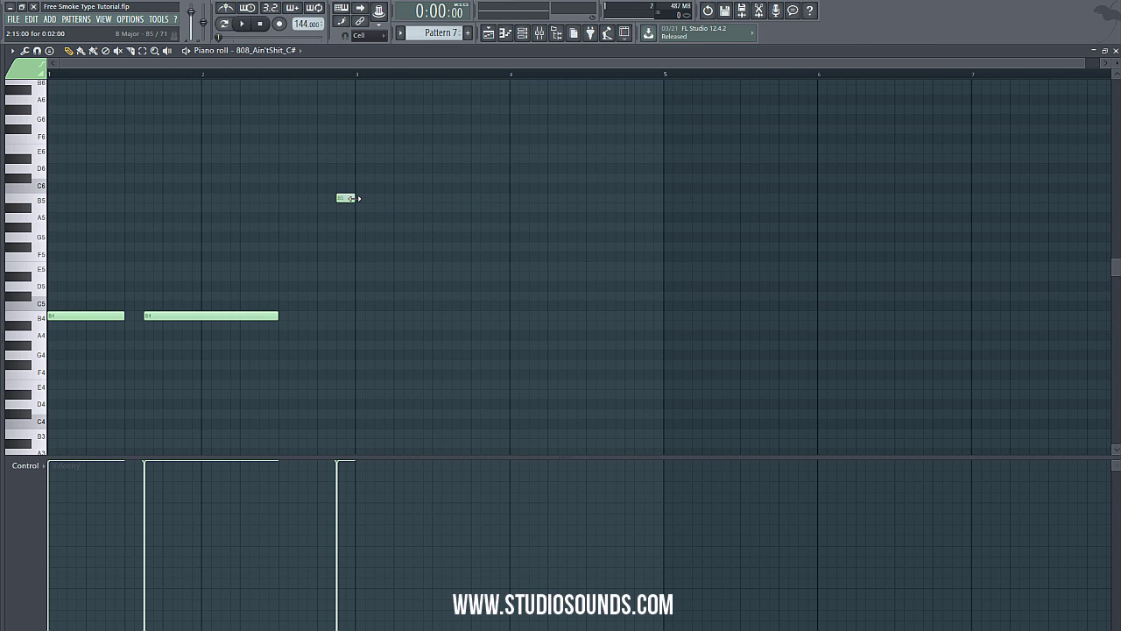
pyautogui.click(361, 316)
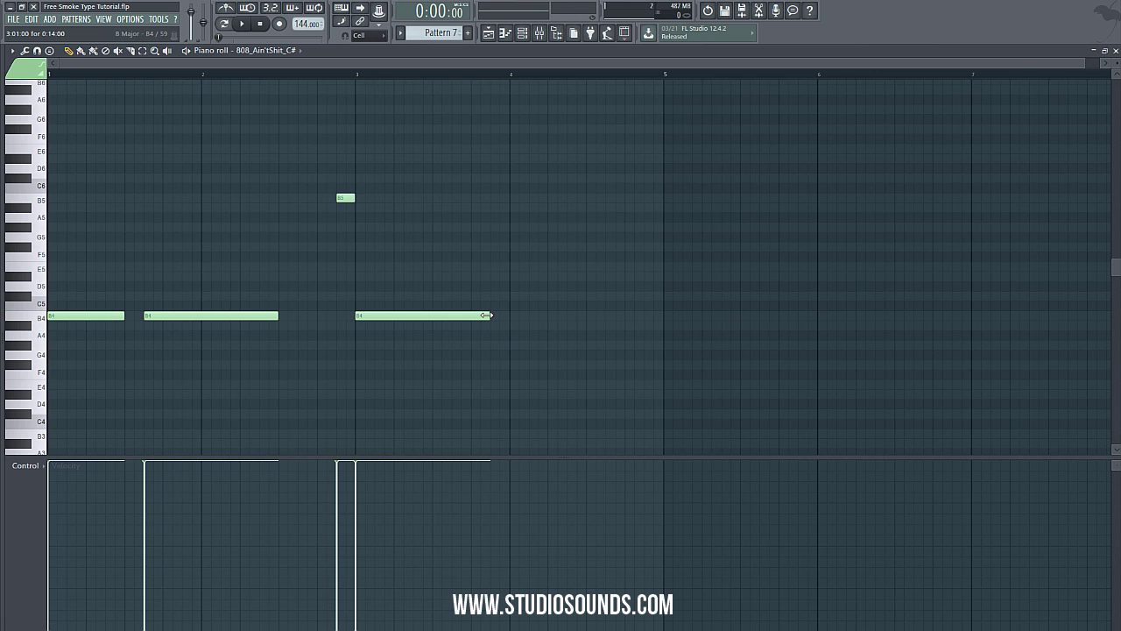
pyautogui.moveTo(489, 316); pyautogui.dragTo(425, 315)
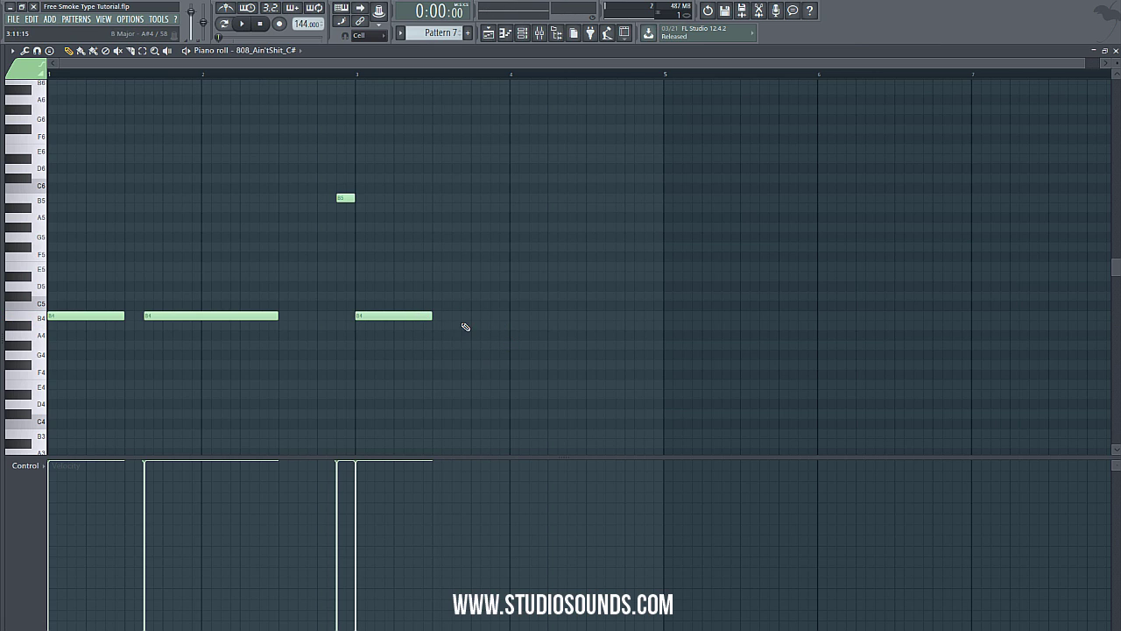
pyautogui.click(455, 315)
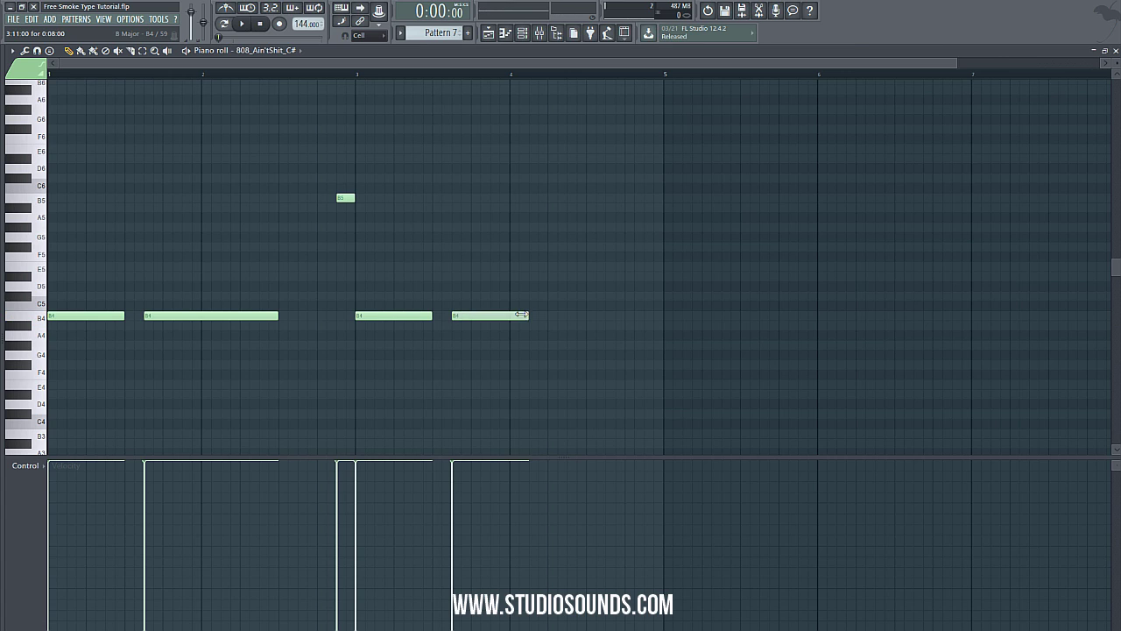
pyautogui.moveTo(529, 316); pyautogui.dragTo(509, 316)
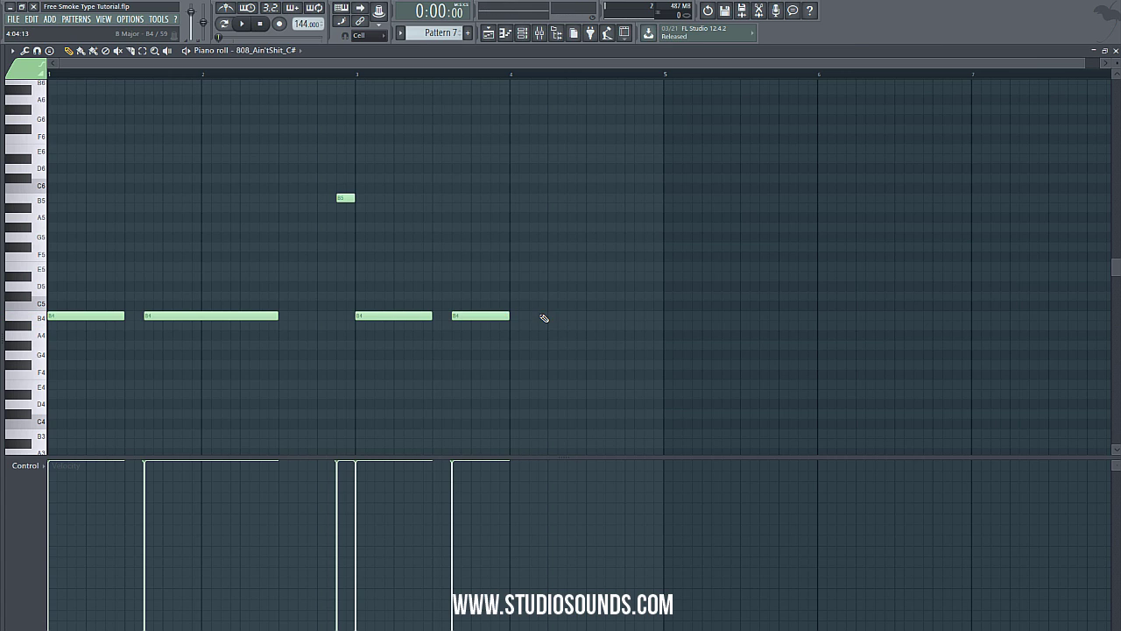
# - Fill bar 4 with a two-step B4 note, two four-step B4 notes and a short B5 note at the bar's end
pyautogui.click(533, 315)
pyautogui.moveTo(586, 315); pyautogui.dragTo(556, 315)
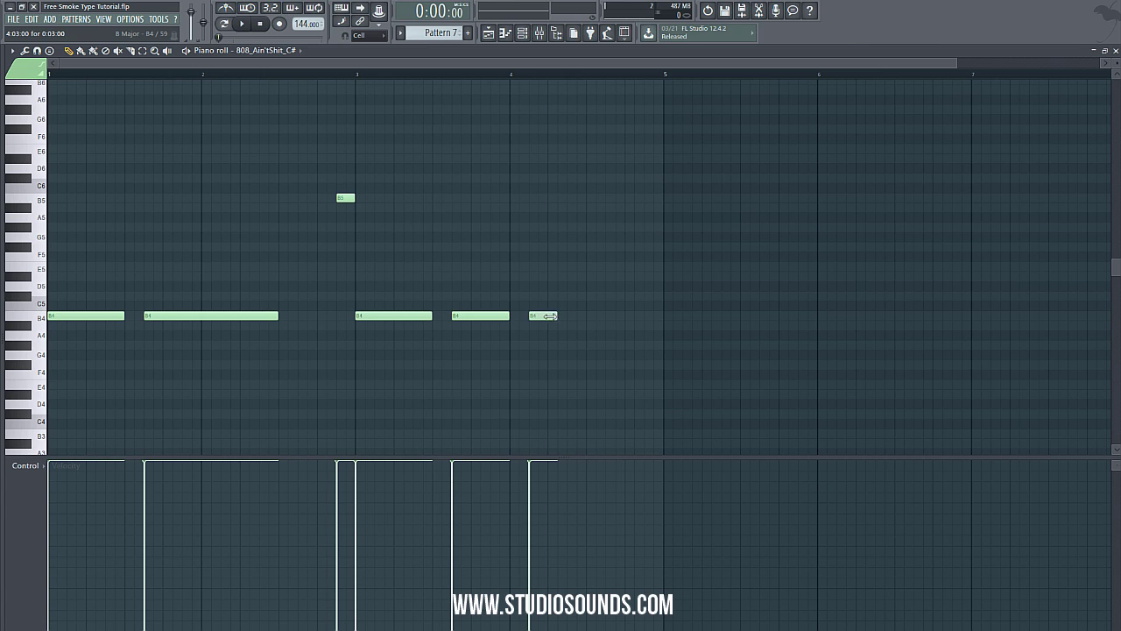
pyautogui.click(537, 315)
pyautogui.click(539, 314)
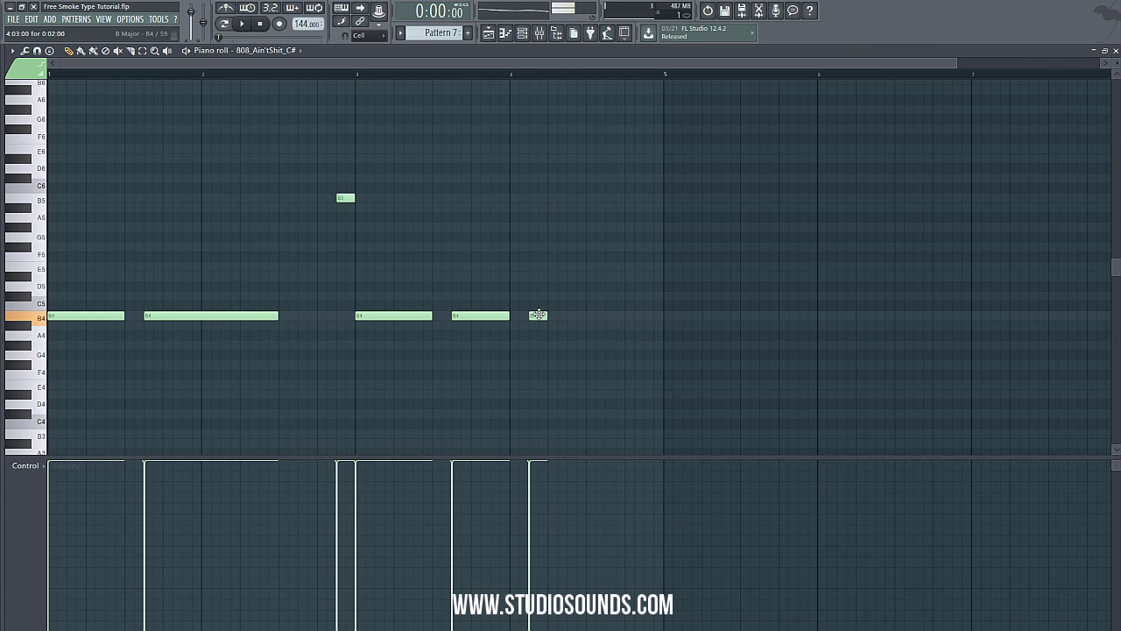
pyautogui.moveTo(540, 316); pyautogui.dragTo(581, 319)
pyautogui.click(554, 318)
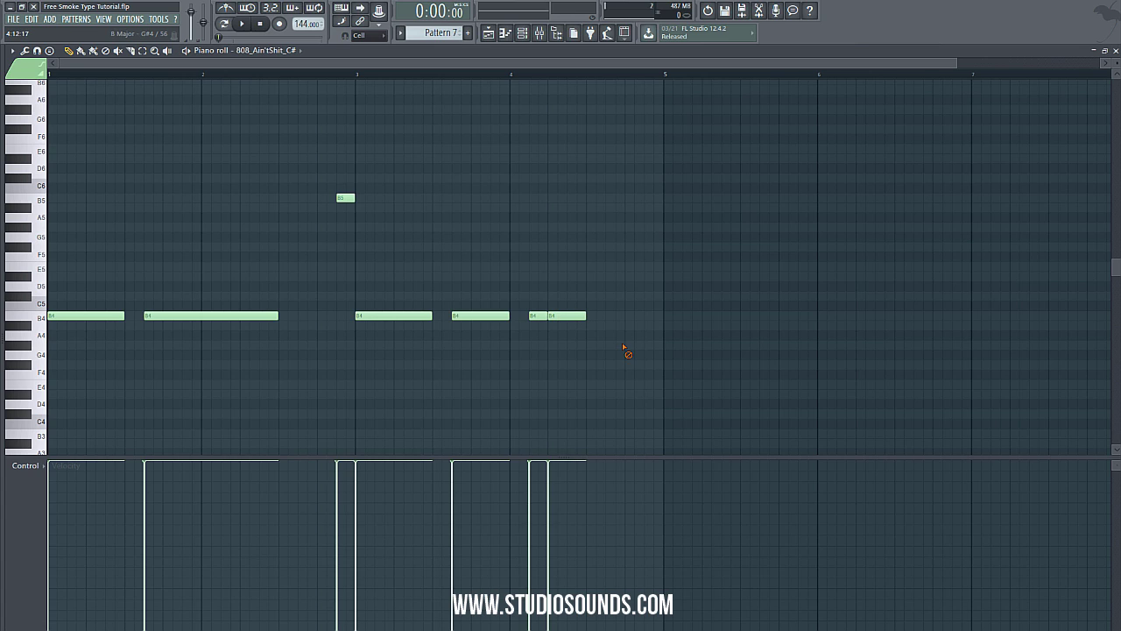
pyautogui.click(611, 316)
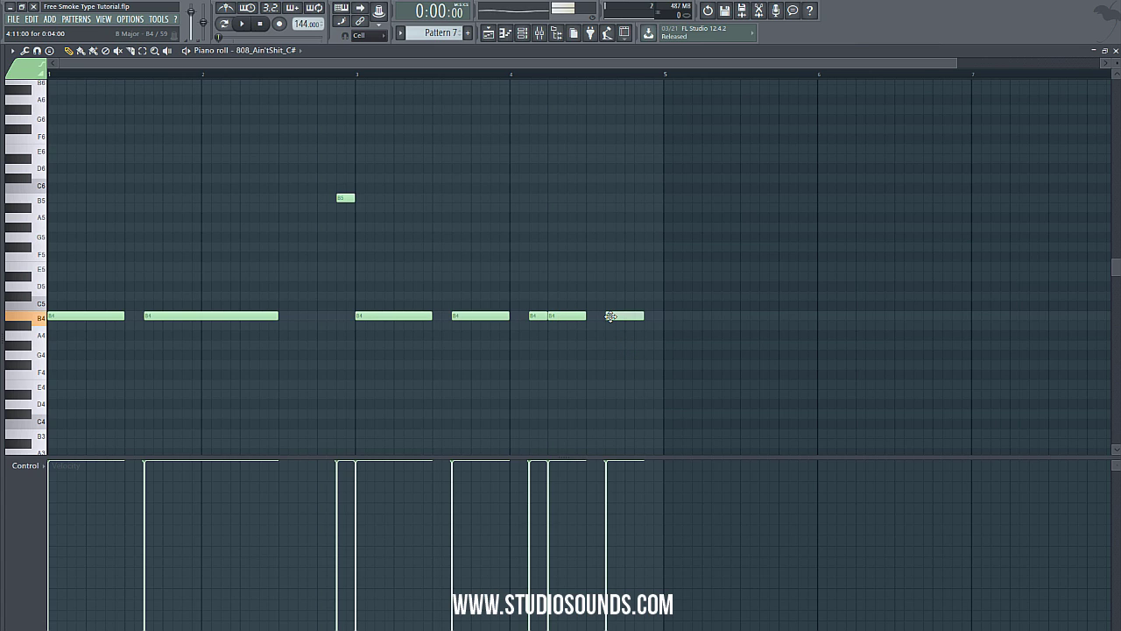
pyautogui.click(648, 198)
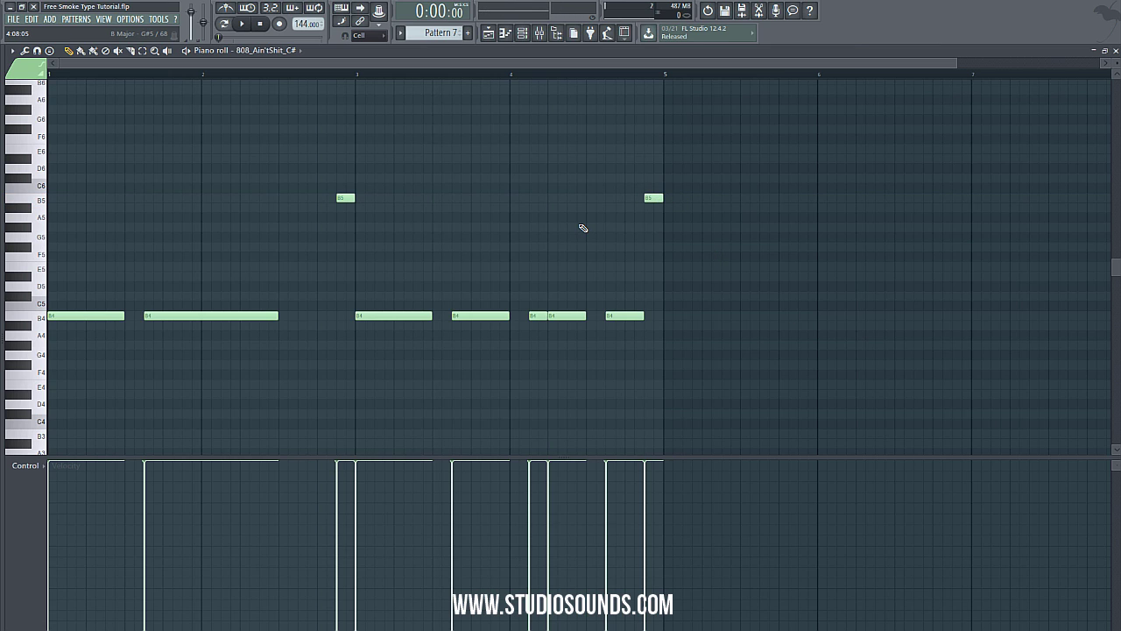
# - Quantize the 808 notes using the 16_MPC2 template with start time strength at maximum
pyautogui.hotkey('alt', 'q')
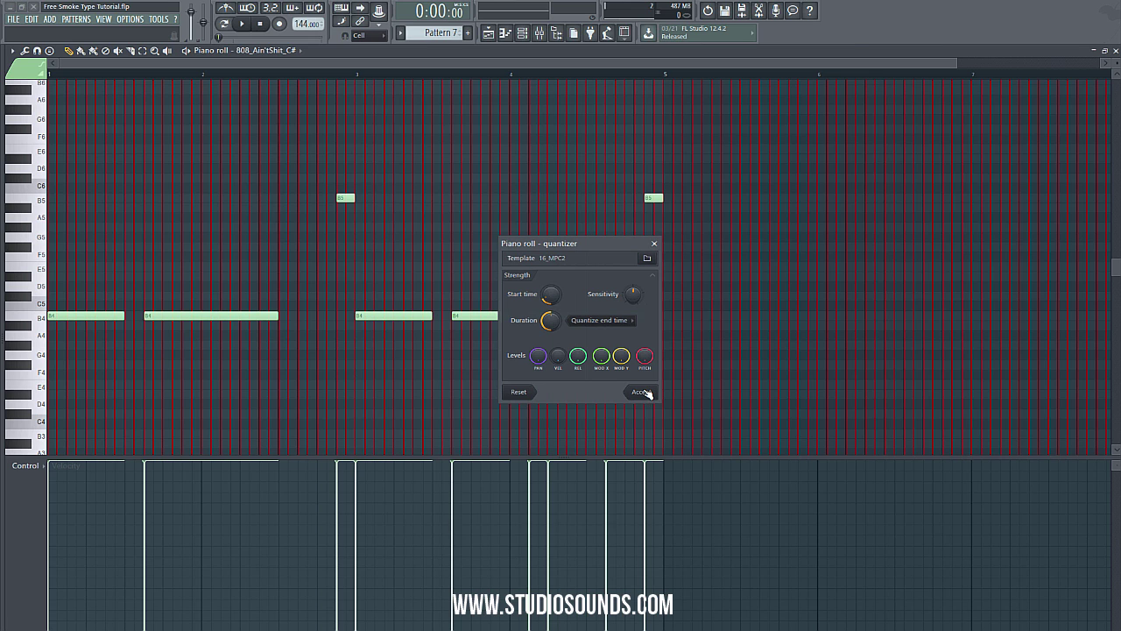
pyautogui.moveTo(555, 298); pyautogui.dragTo(555, 259)
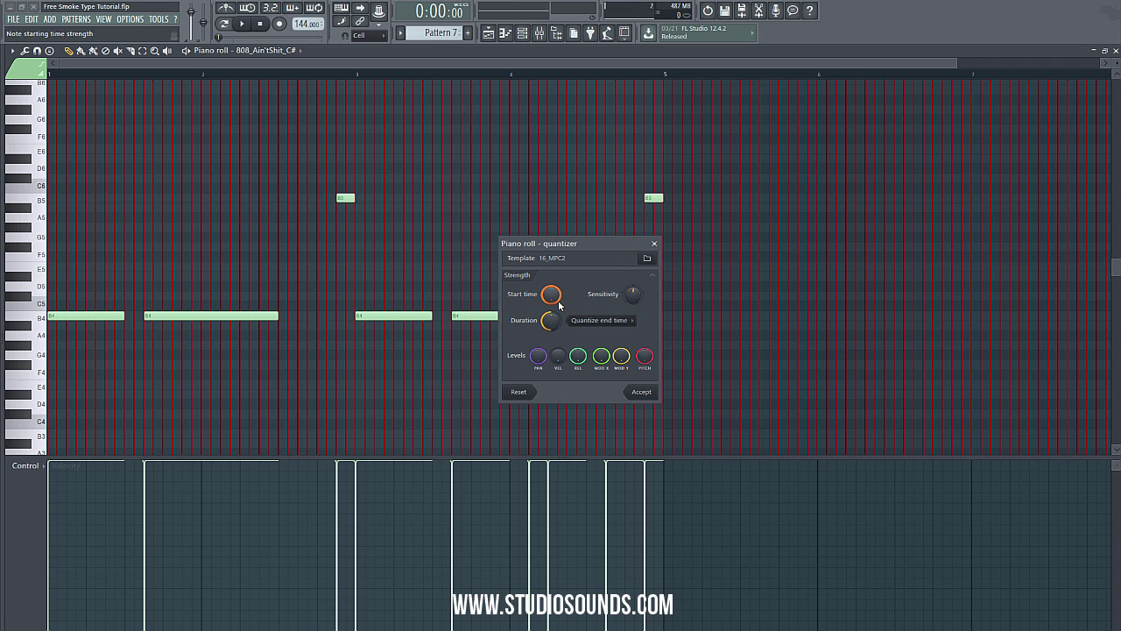
pyautogui.click(647, 393)
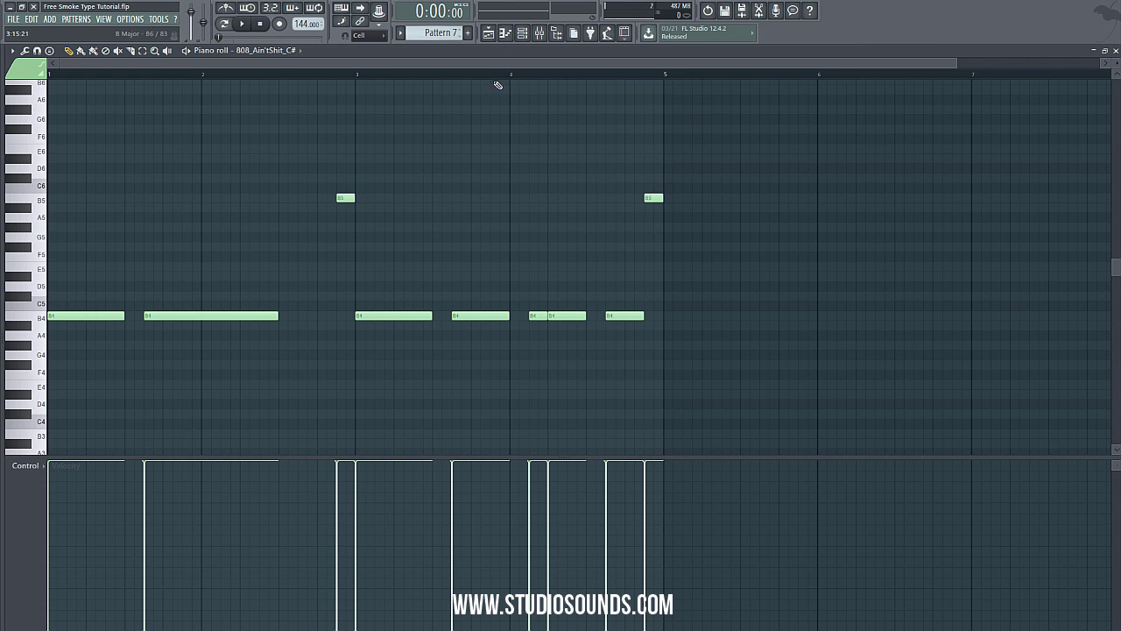
# - Place Pattern 7 clips on playlist track 7 at bars 5 and 9
pyautogui.click(488, 32)
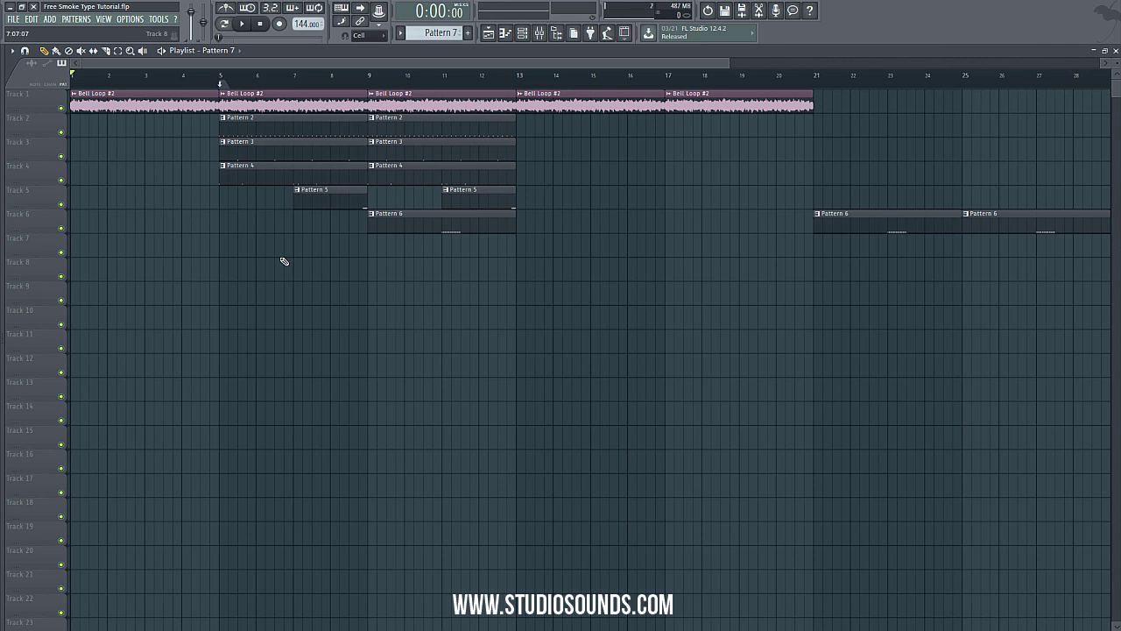
pyautogui.click(232, 247)
pyautogui.moveTo(231, 246); pyautogui.dragTo(240, 246)
pyautogui.click(376, 255)
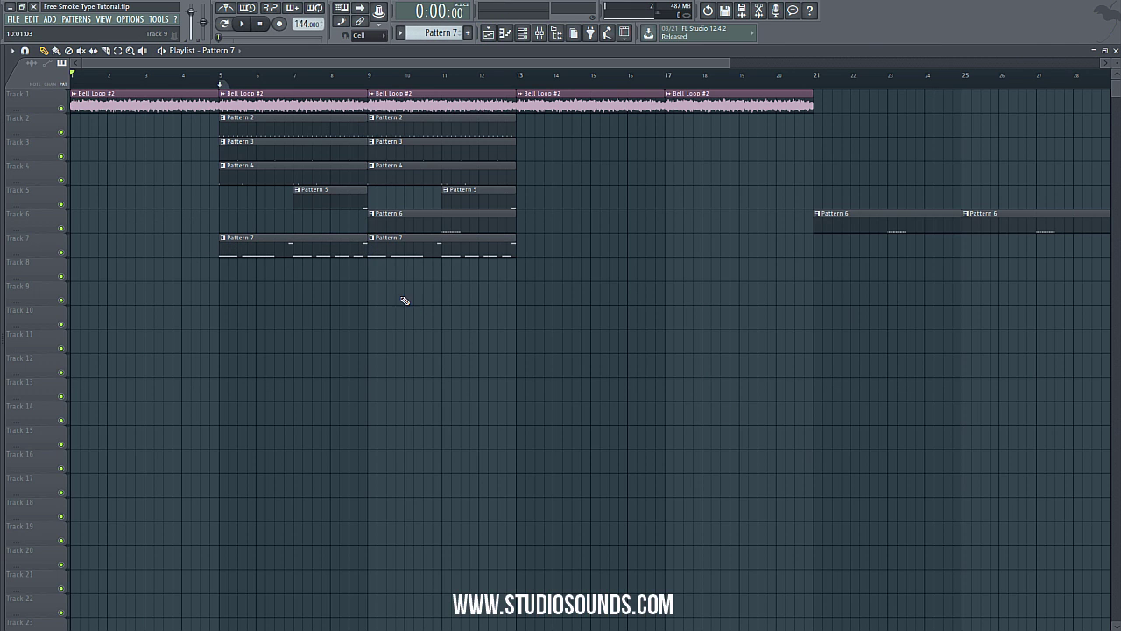
# - Play the arrangement from bar 5 to check the new 808 line against the drums
pyautogui.click(218, 83)
pyautogui.press('space')
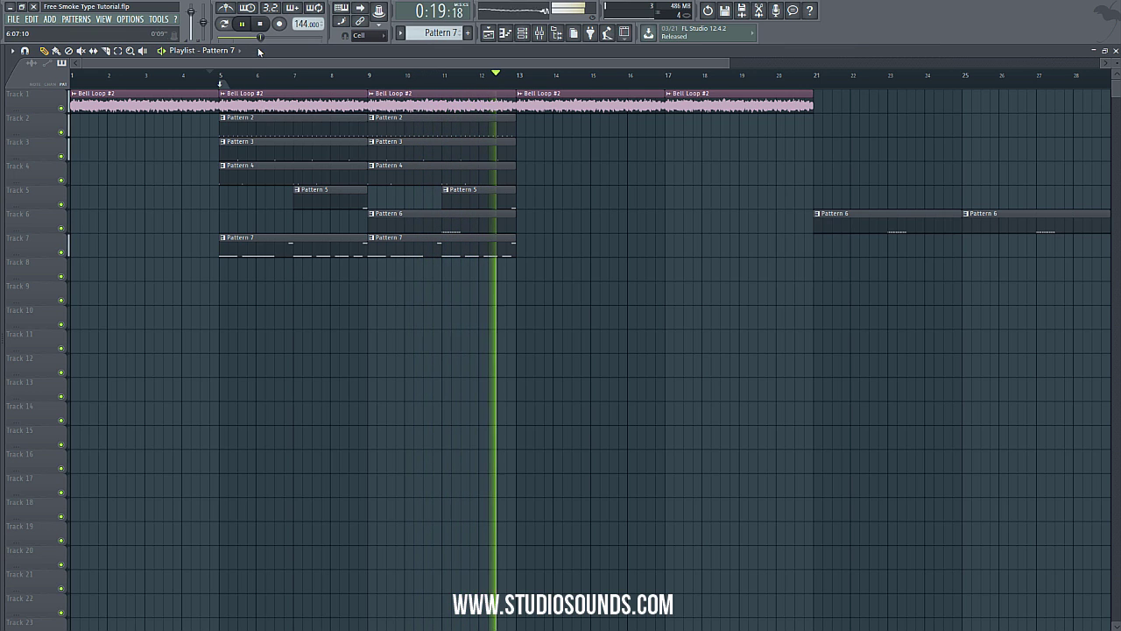
pyautogui.click(260, 24)
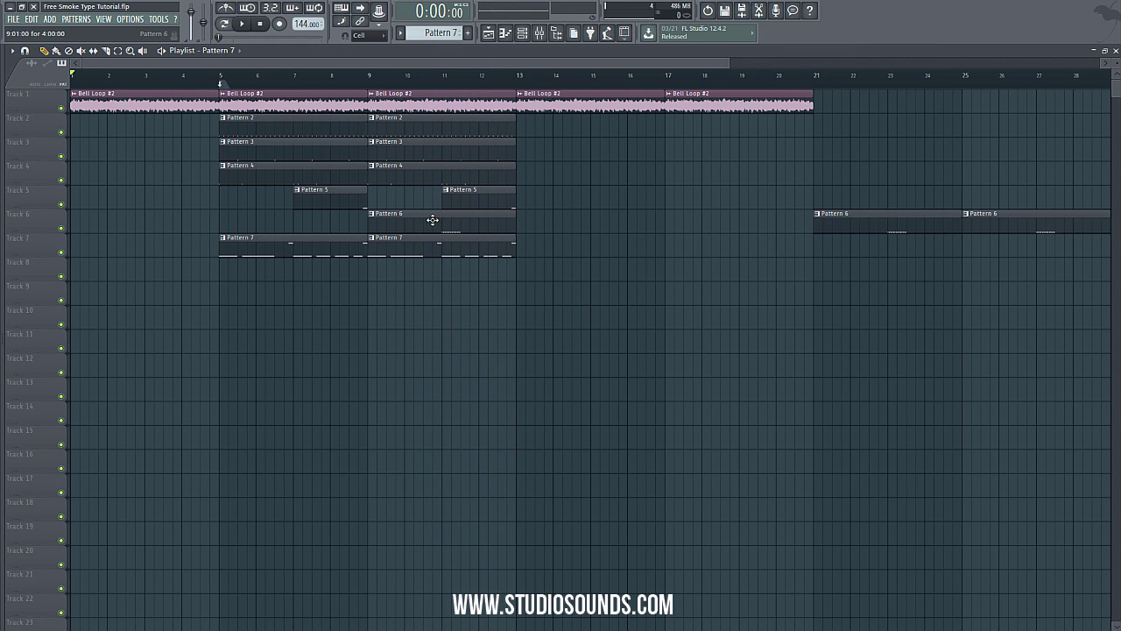
# - Open the HH_Wheels piano roll in Pattern 6 and move the hi-hat roll to the start of bar 4
pyautogui.click(1116, 51)
pyautogui.scroll(-1, 433, 33)
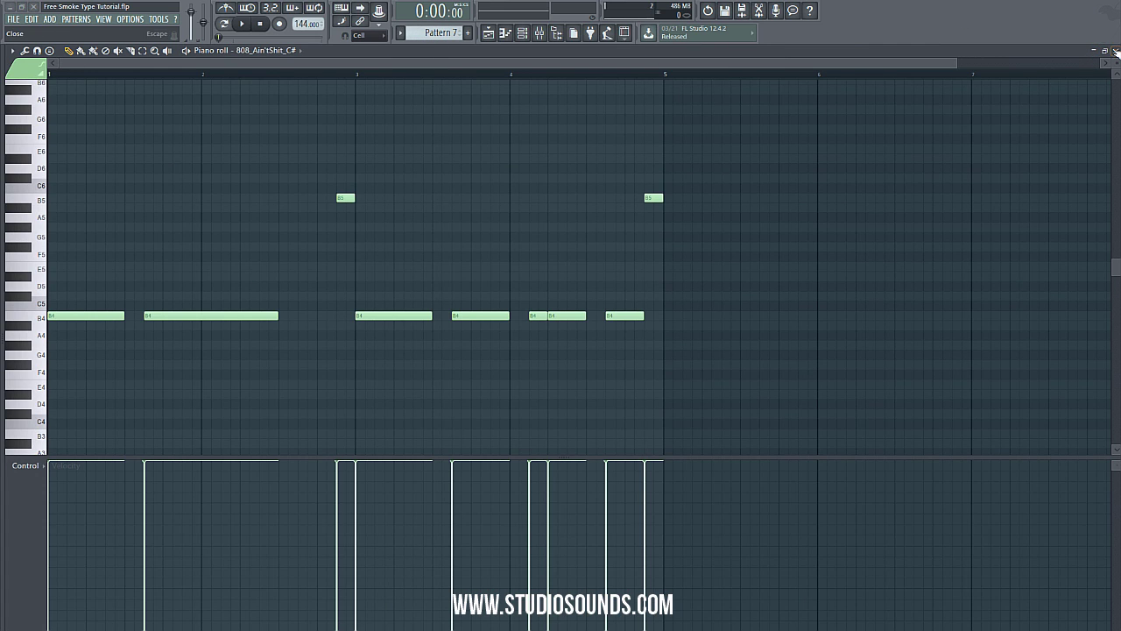
pyautogui.click(1116, 51)
pyautogui.scroll(1, 435, 33)
pyautogui.click(582, 240)
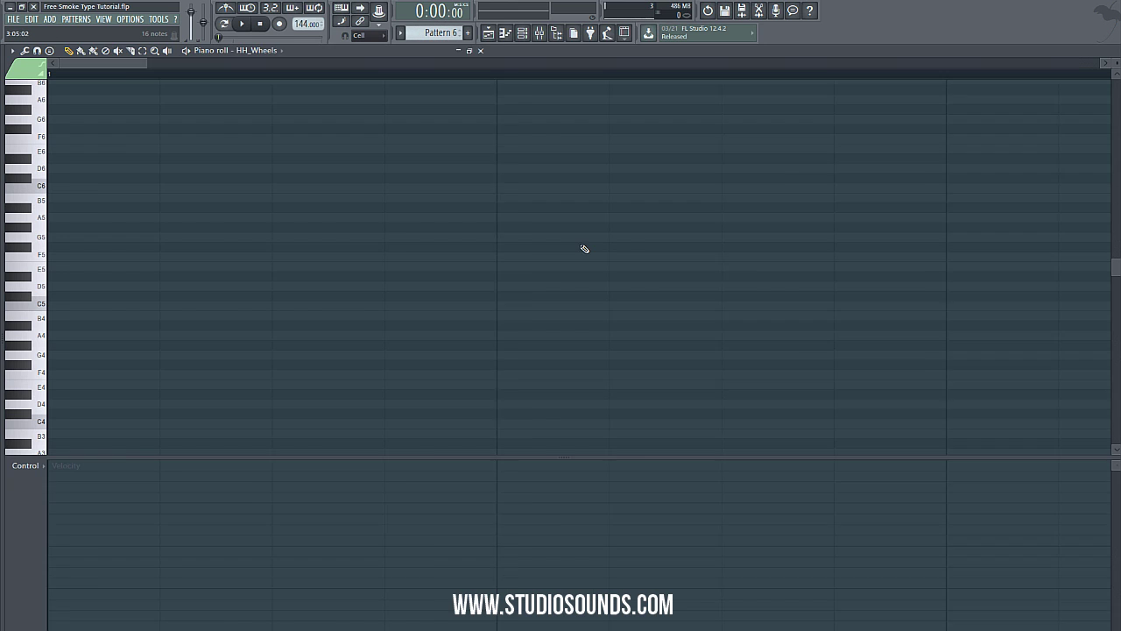
pyautogui.moveTo(505, 290); pyautogui.dragTo(530, 308)
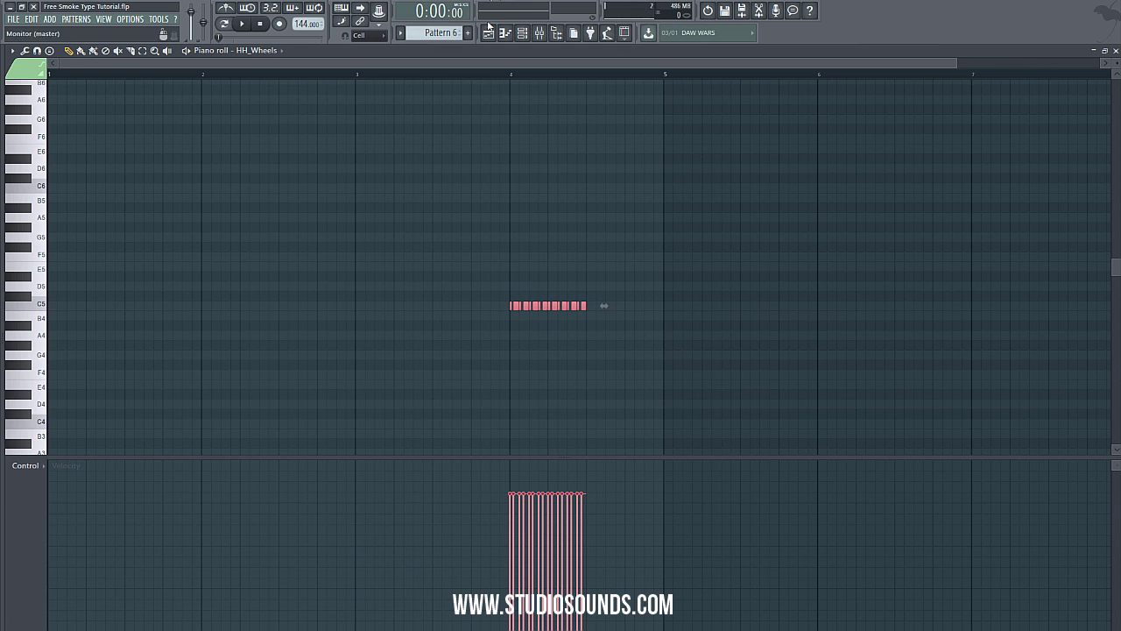
# - Play the playlist from bar 5 to hear the moved hi-hat roll in context
pyautogui.press('F5')
pyautogui.click(211, 74)
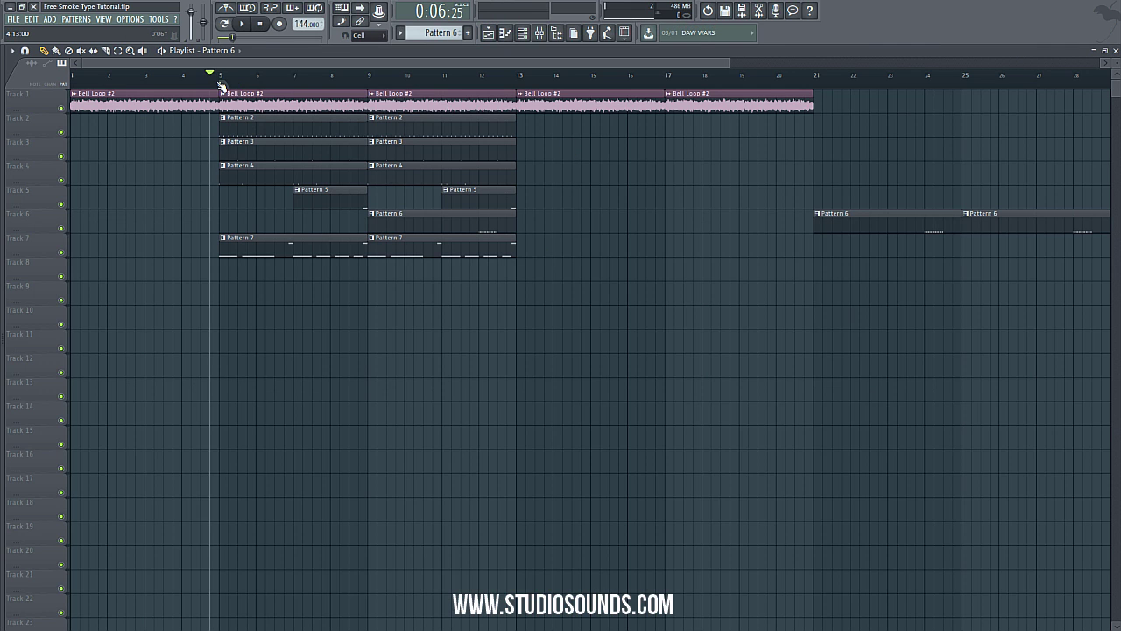
pyautogui.click(221, 83)
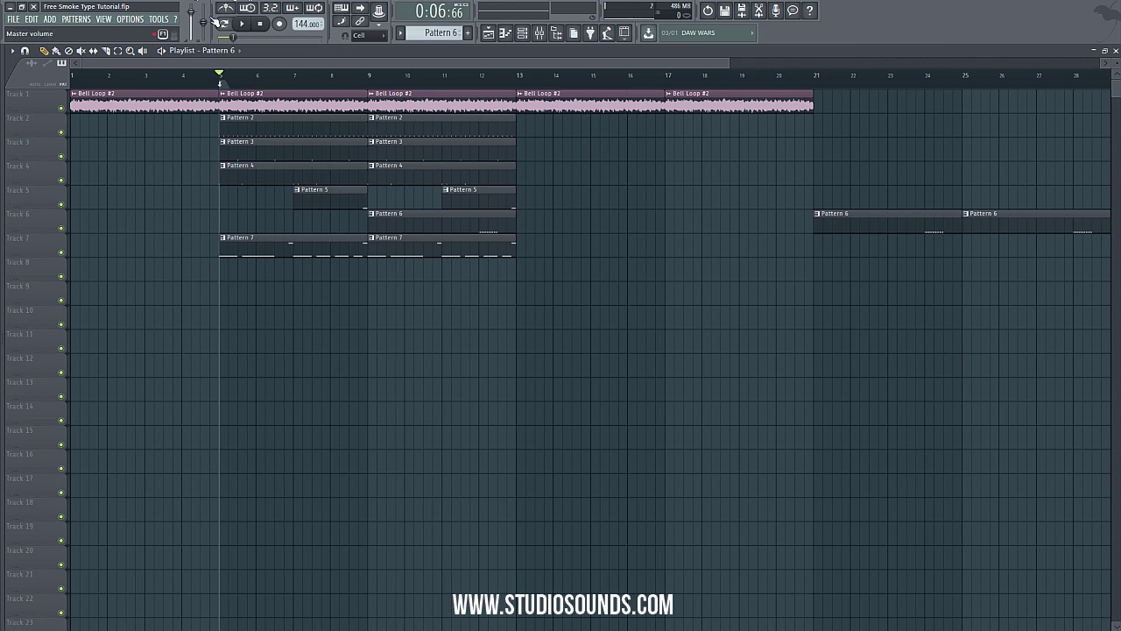
pyautogui.press('space')
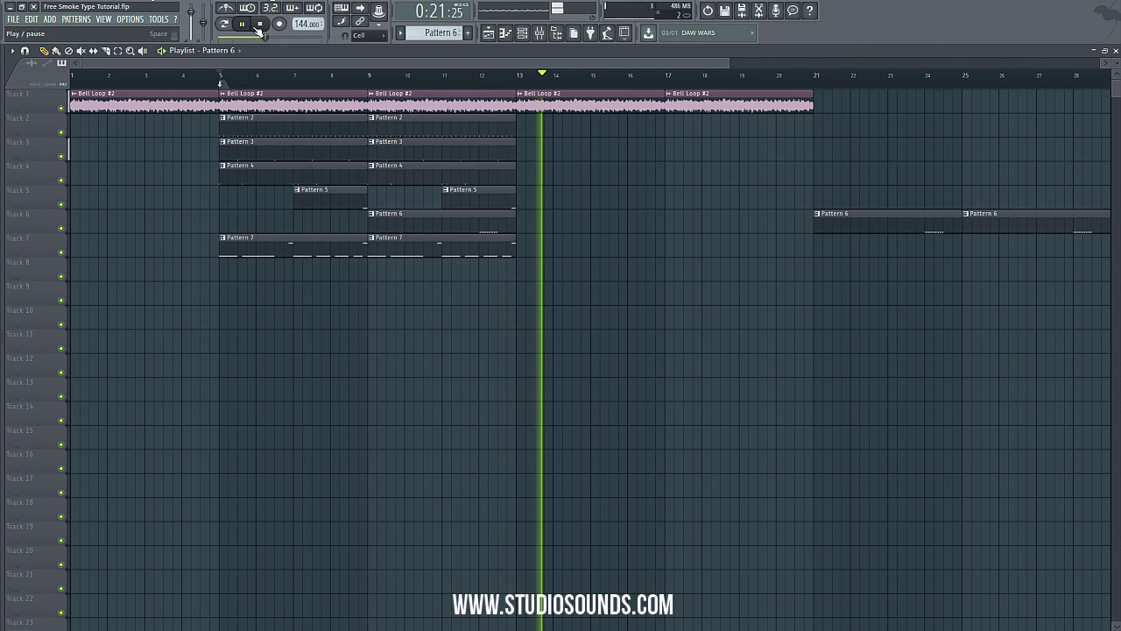
pyautogui.press('space')
# - Place Pattern 3 clips on playlist track 3 at bars 13 and 17
pyautogui.click(488, 152)
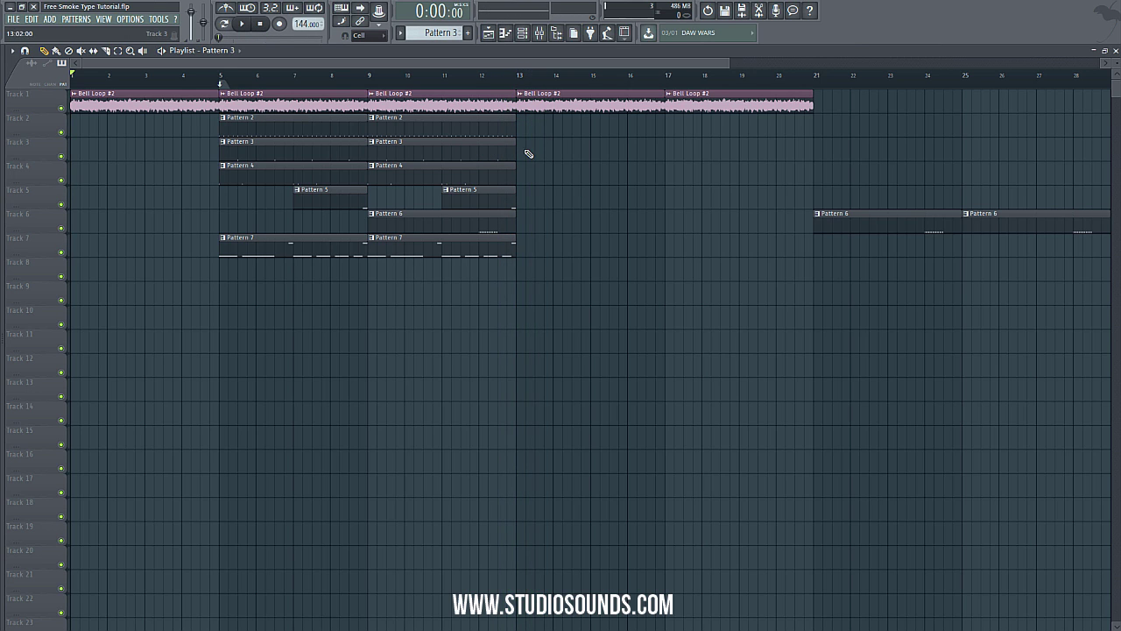
pyautogui.click(530, 153)
pyautogui.click(677, 150)
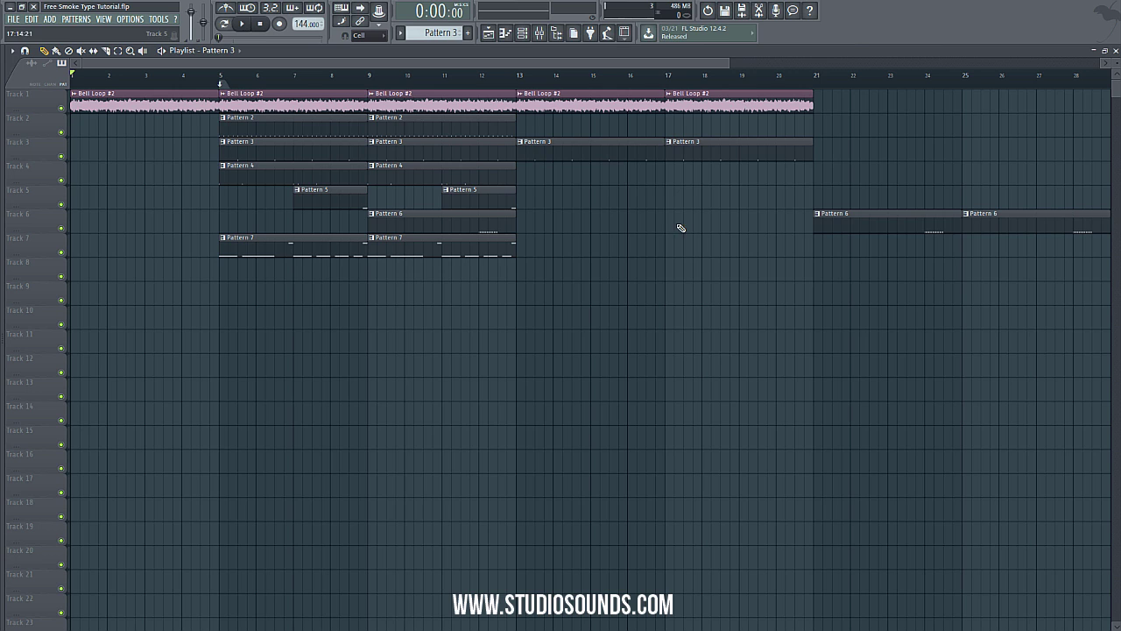
# - Play the arrangement from just before bar 13 to hear the transition into the added Pattern 3 clips
pyautogui.click(510, 81)
pyautogui.press('space')
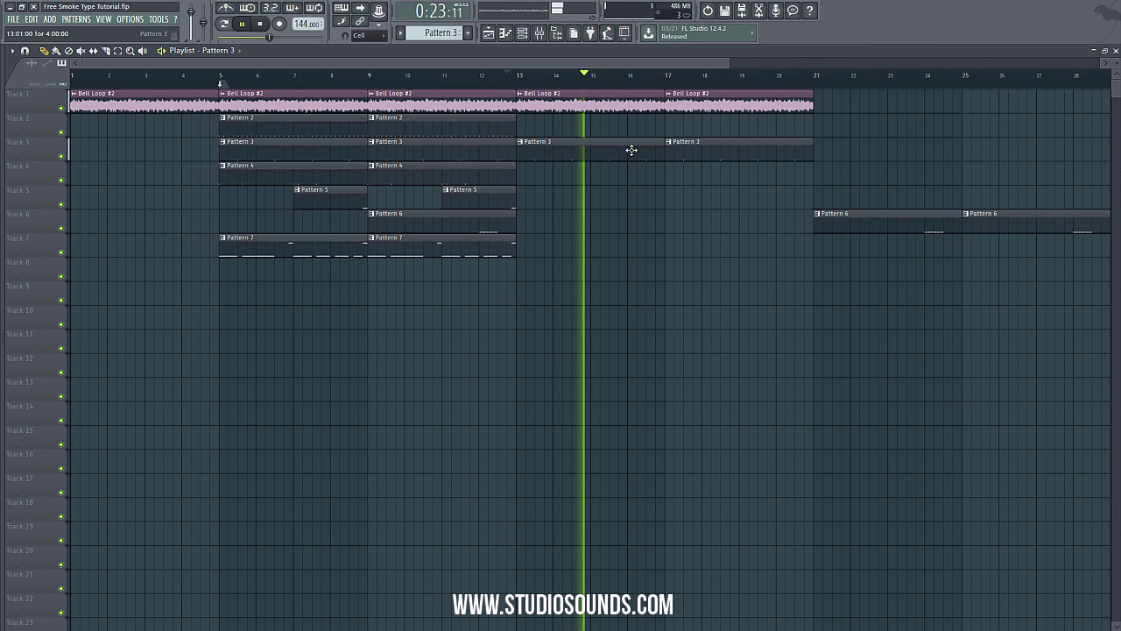
pyautogui.click(262, 24)
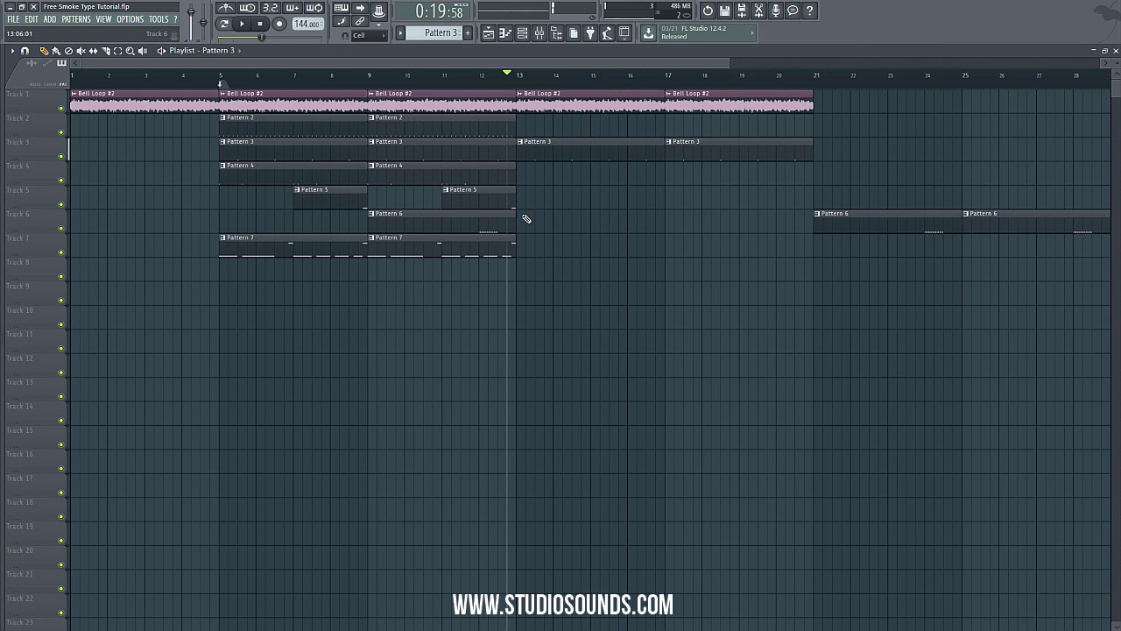
# - Place Pattern 5 clips on playlist track 5 at bars 15 and 19 and set the playback position within bar 12
pyautogui.click(491, 204)
pyautogui.click(595, 200)
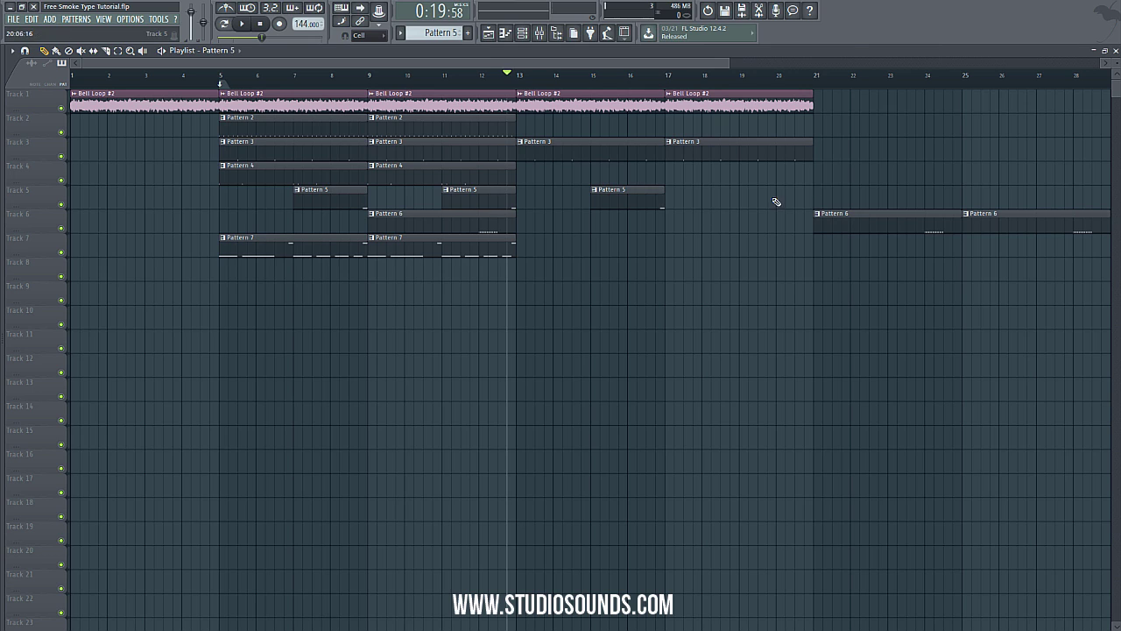
pyautogui.click(747, 196)
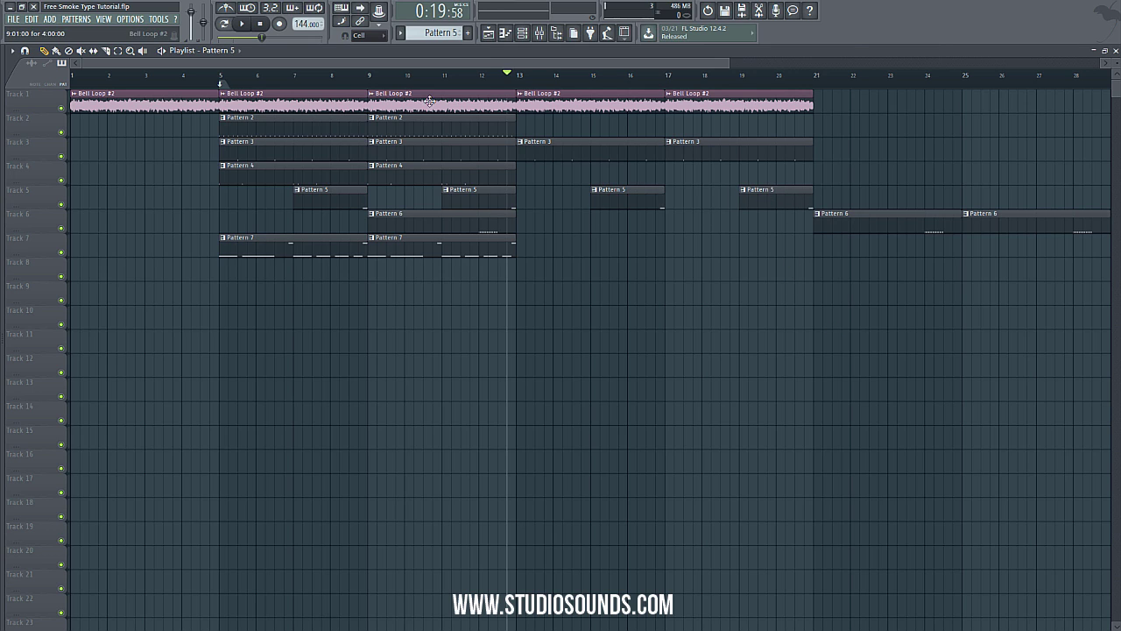
pyautogui.click(517, 77)
pyautogui.moveTo(518, 88); pyautogui.dragTo(498, 91)
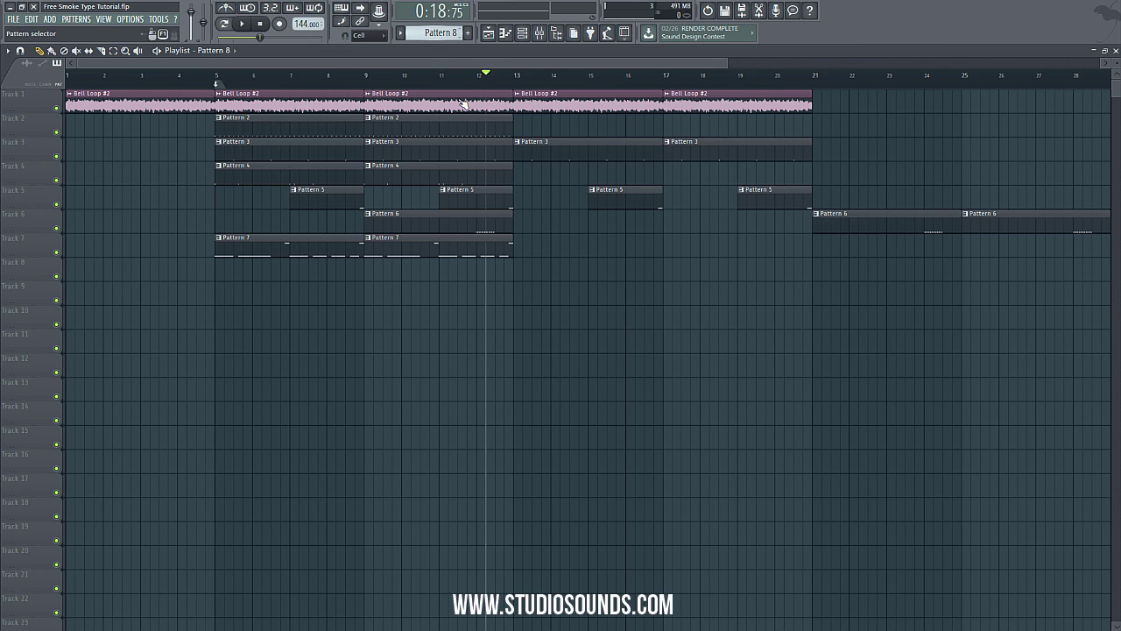
# - Place Pattern 8 clips on playlist track 8 at bars 13 and 17, and delete the Pattern 6 clips at bars 21 and 25
pyautogui.moveTo(549, 272); pyautogui.dragTo(666, 277)
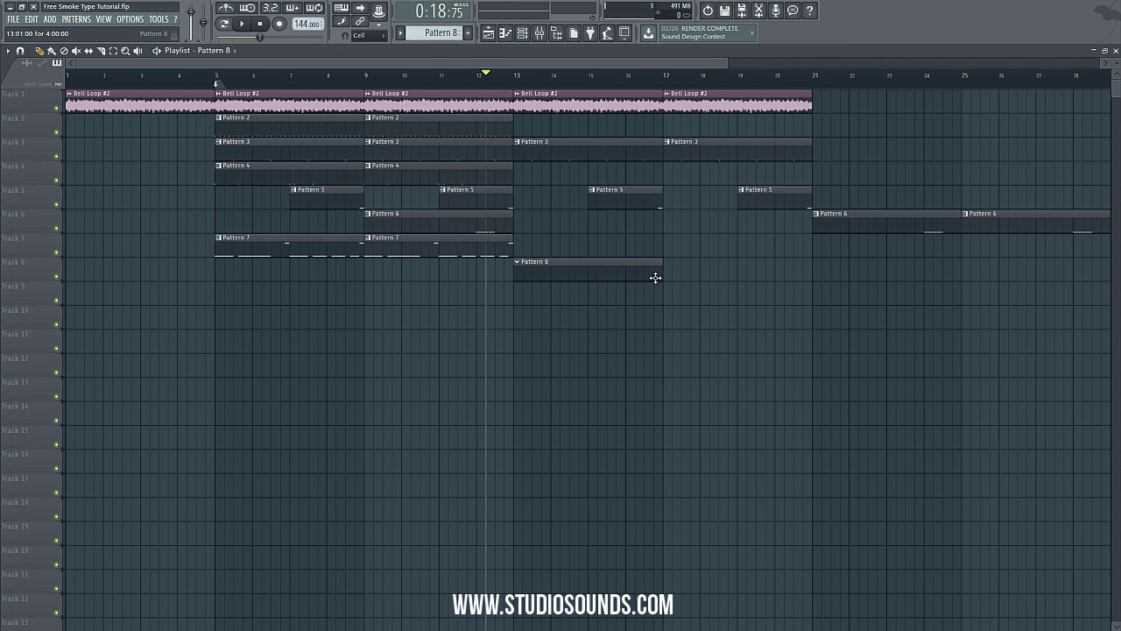
pyautogui.click(706, 269)
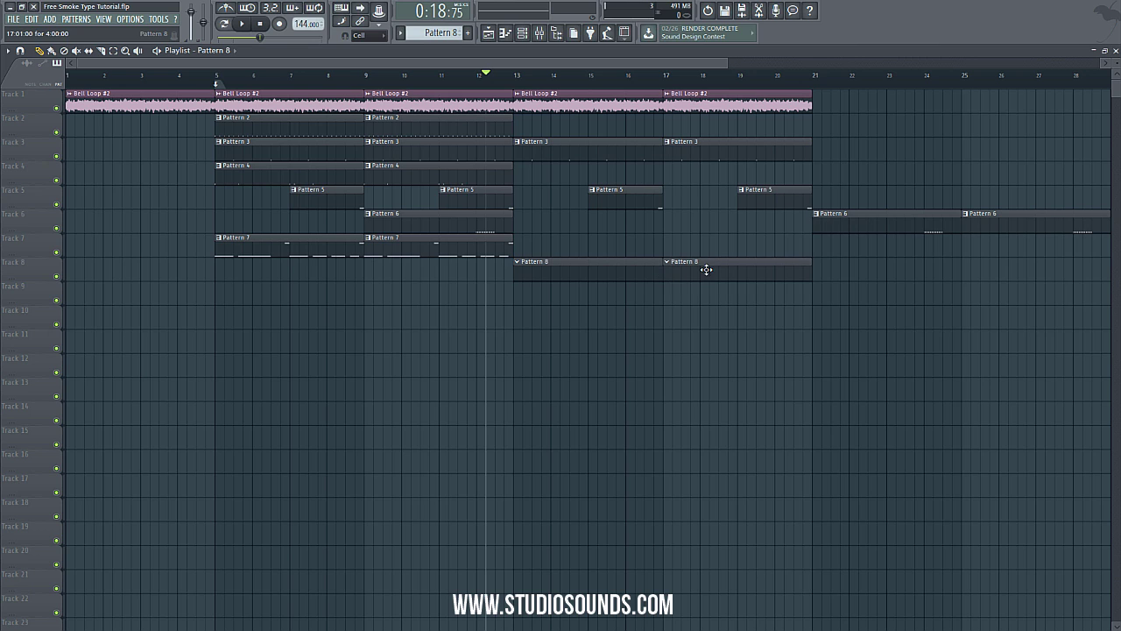
pyautogui.rightClick(876, 225)
pyautogui.rightClick(1007, 225)
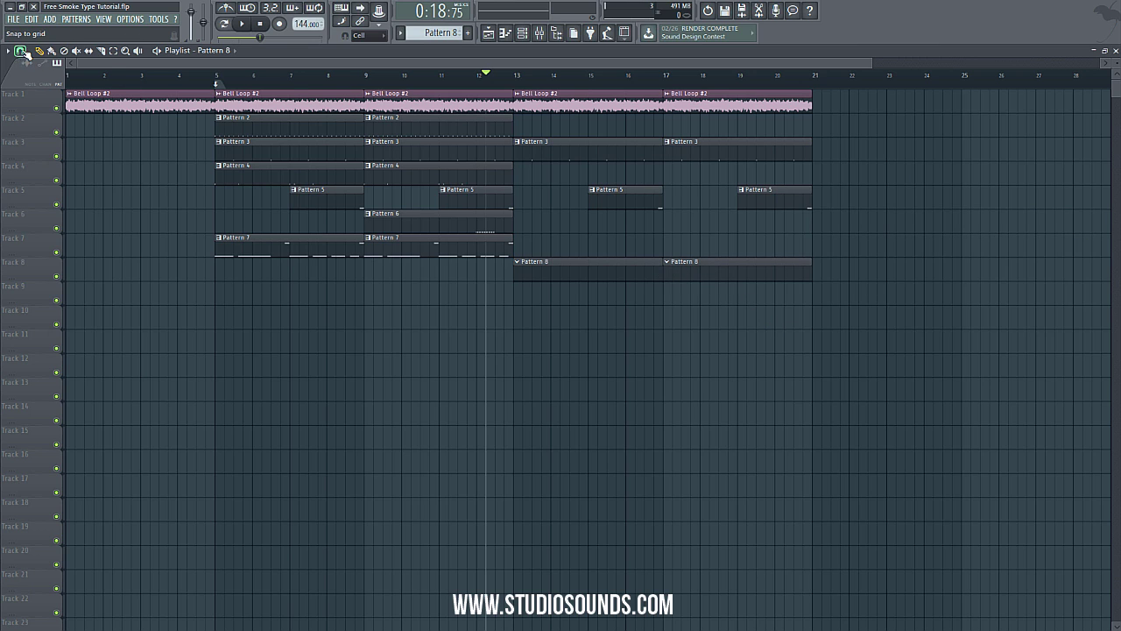
# - Open the second Sylenth1 channel's plugin from the channel rack to check its loaded preset, and close it again
pyautogui.click(8, 51)
pyautogui.click(197, 295)
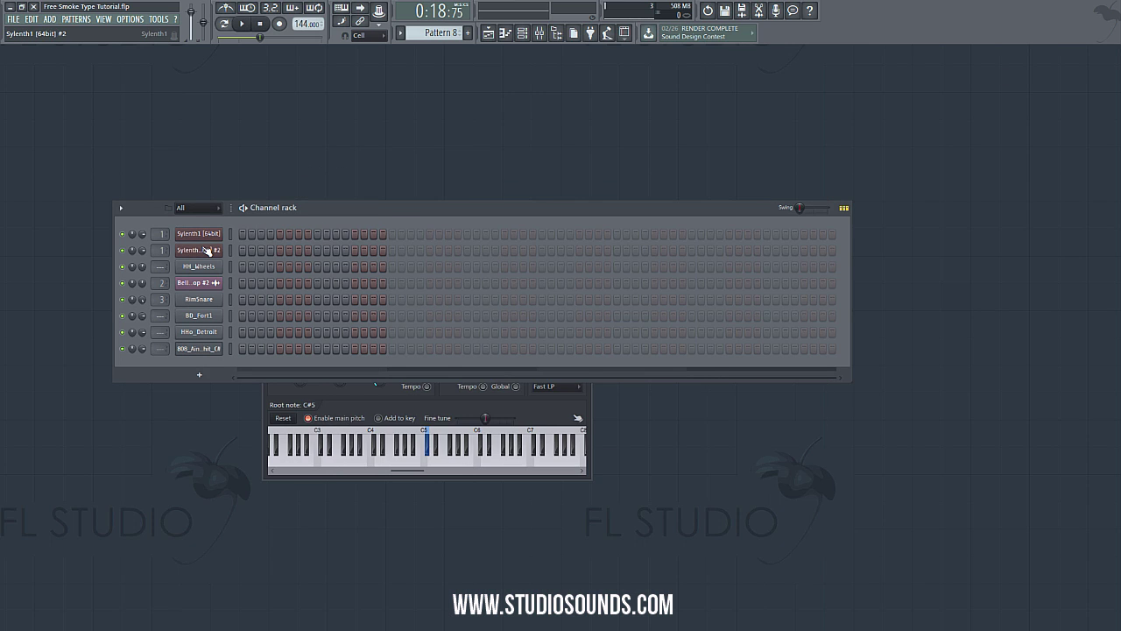
pyautogui.click(199, 249)
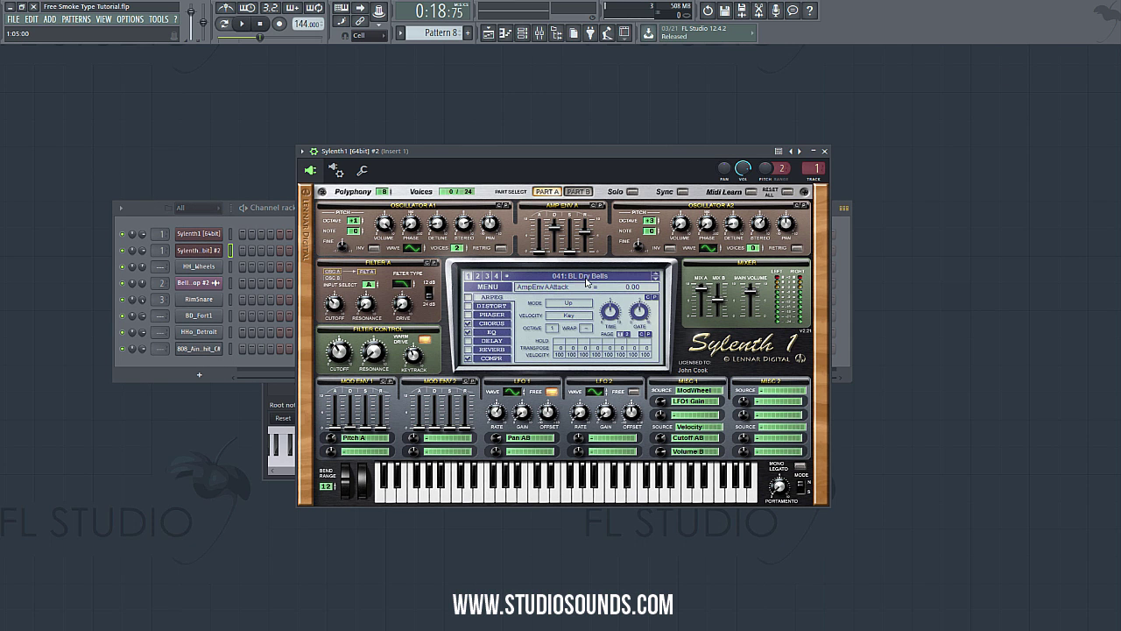
pyautogui.click(824, 152)
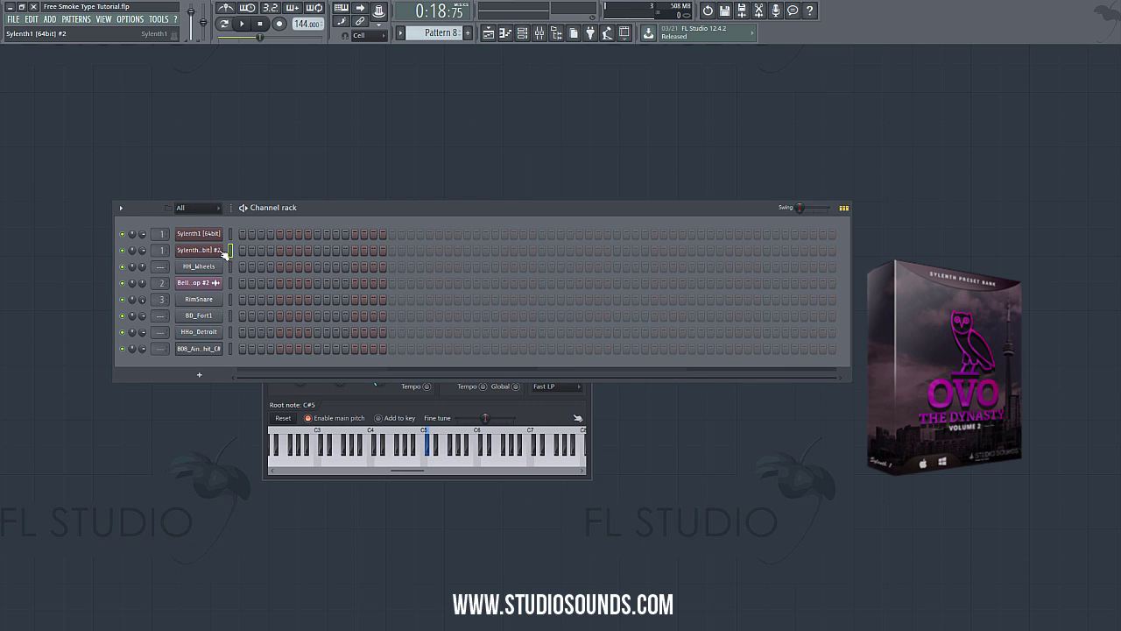
# - In the second Sylenth1's piano roll, enter a one-beat B4, a two-beat F#4 and a one-beat G5 across bar 1
pyautogui.rightClick(220, 251)
pyautogui.click(246, 251)
pyautogui.scroll(-2, 290, 325)
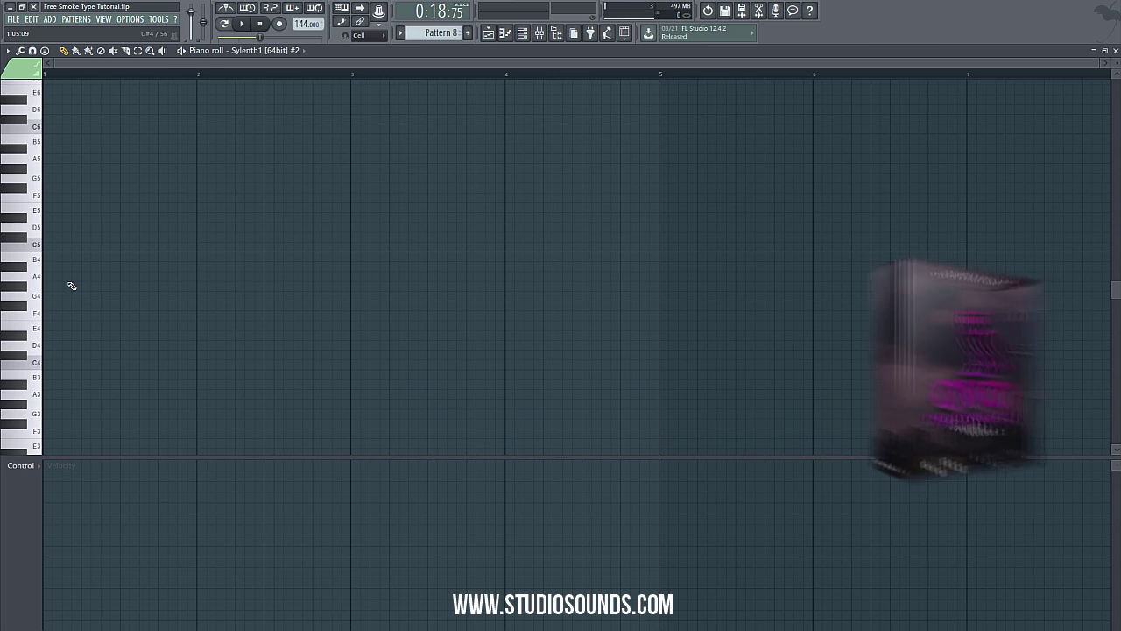
pyautogui.click(53, 257)
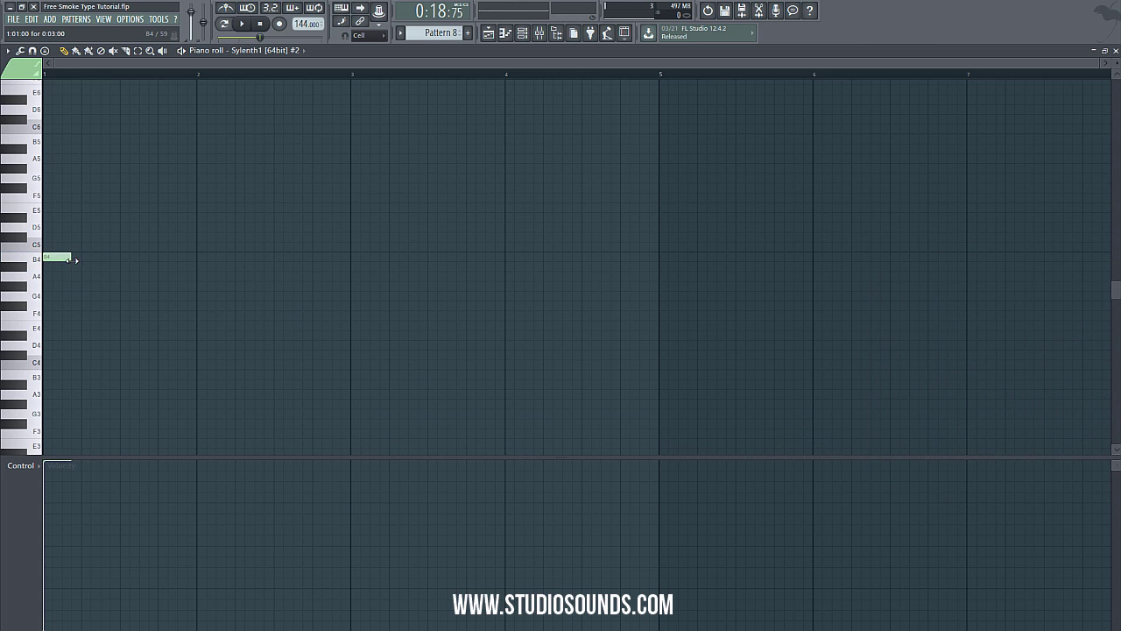
pyautogui.click(88, 317)
pyautogui.moveTo(91, 315); pyautogui.dragTo(92, 305)
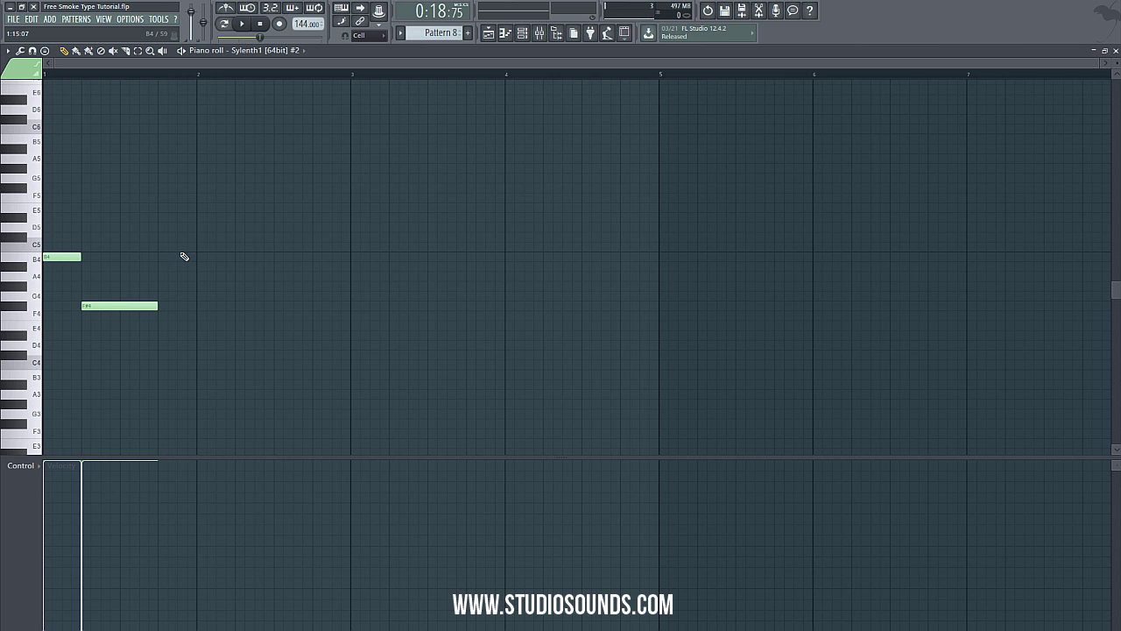
pyautogui.click(162, 178)
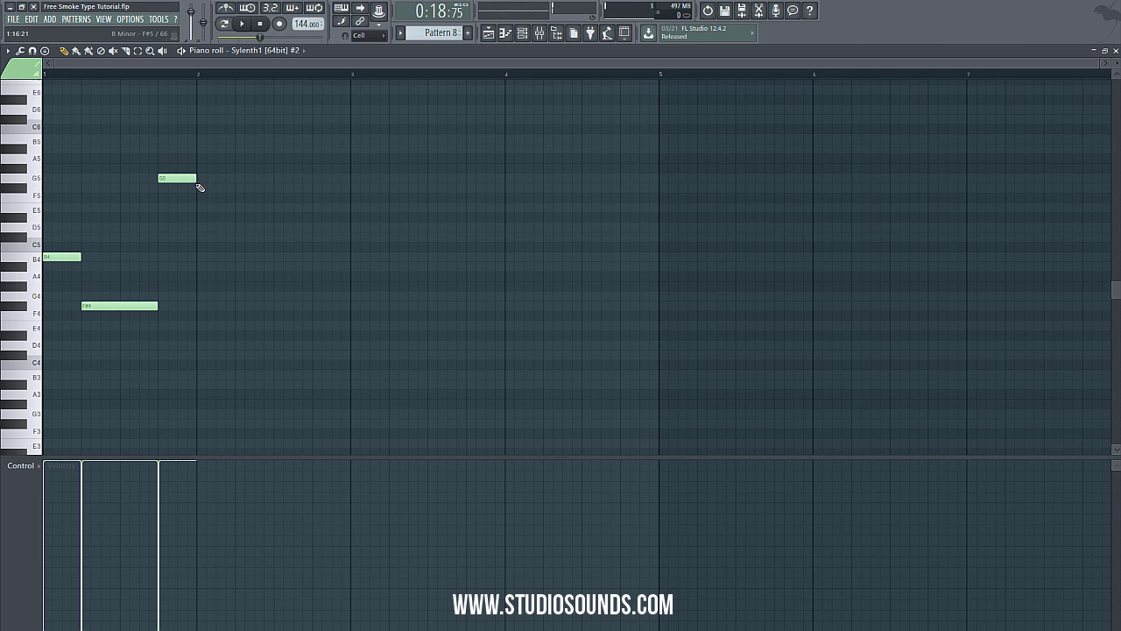
# - Fill bar 2 of the bell melody with one-beat notes B5, G4, B4 and A4
pyautogui.click(202, 140)
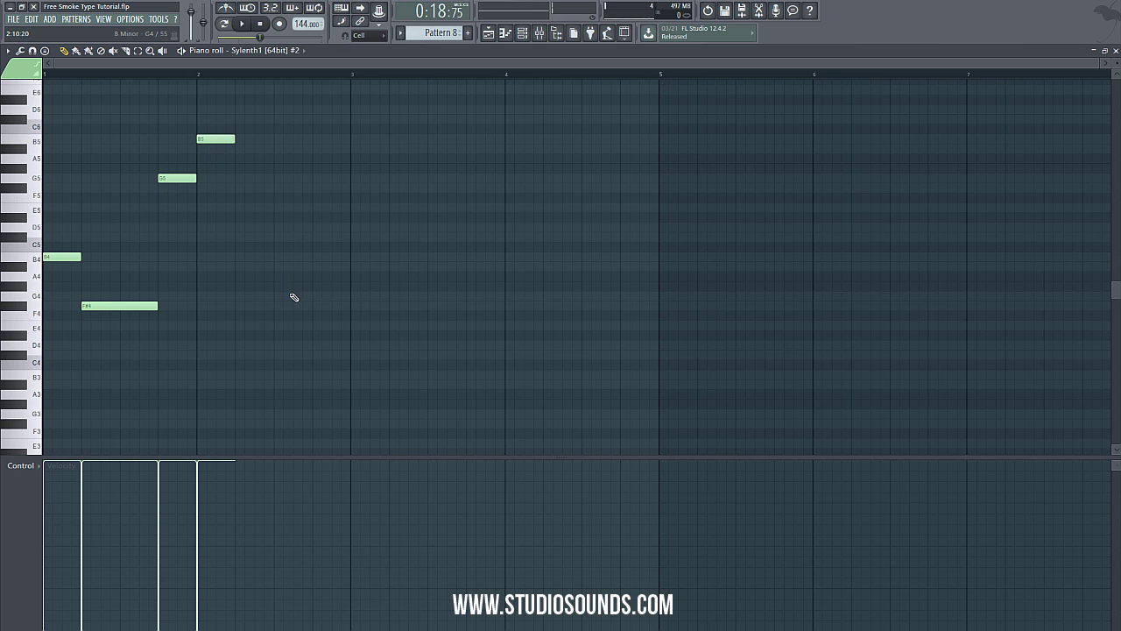
pyautogui.click(242, 297)
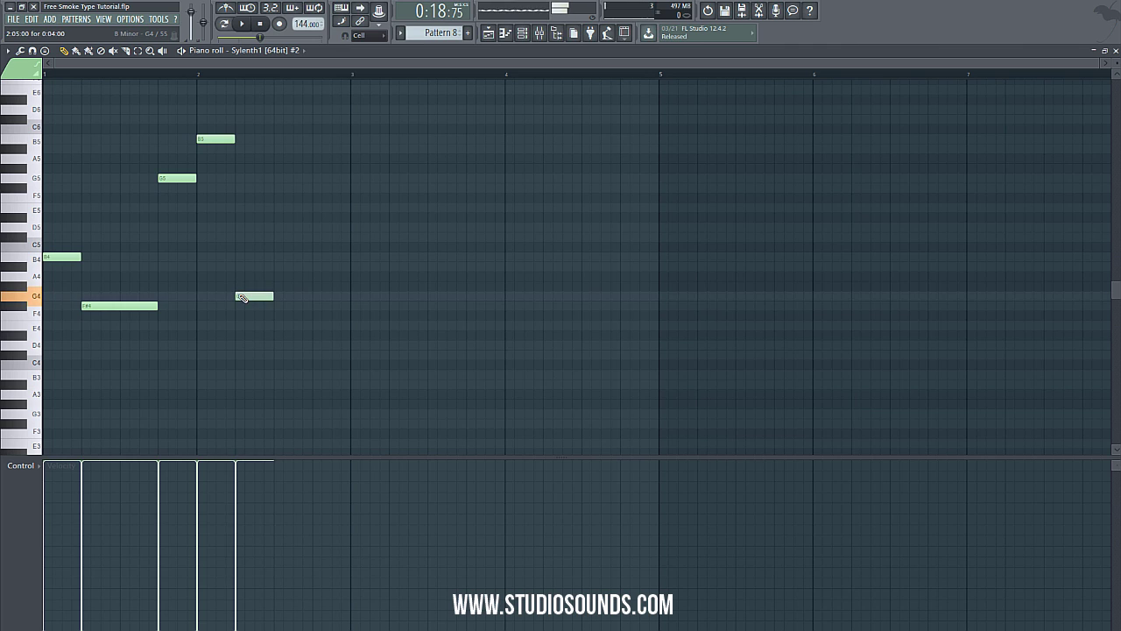
pyautogui.click(277, 257)
pyautogui.click(316, 277)
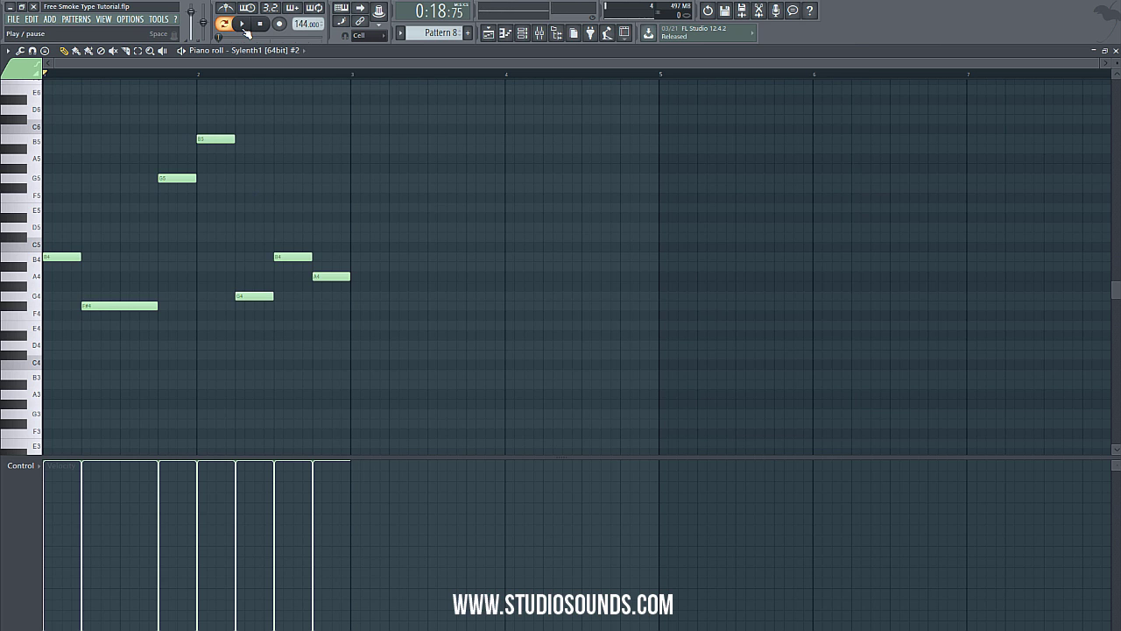
# - Play back the bell melody and lower the velocity of its F#4 and G4 notes
pyautogui.click(245, 28)
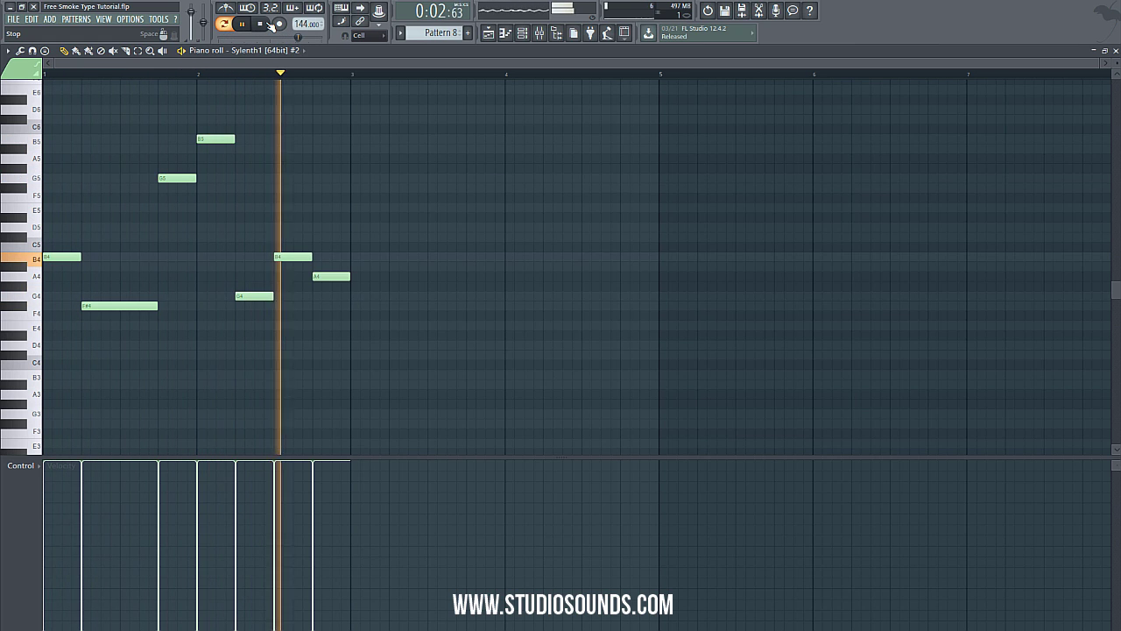
pyautogui.click(260, 24)
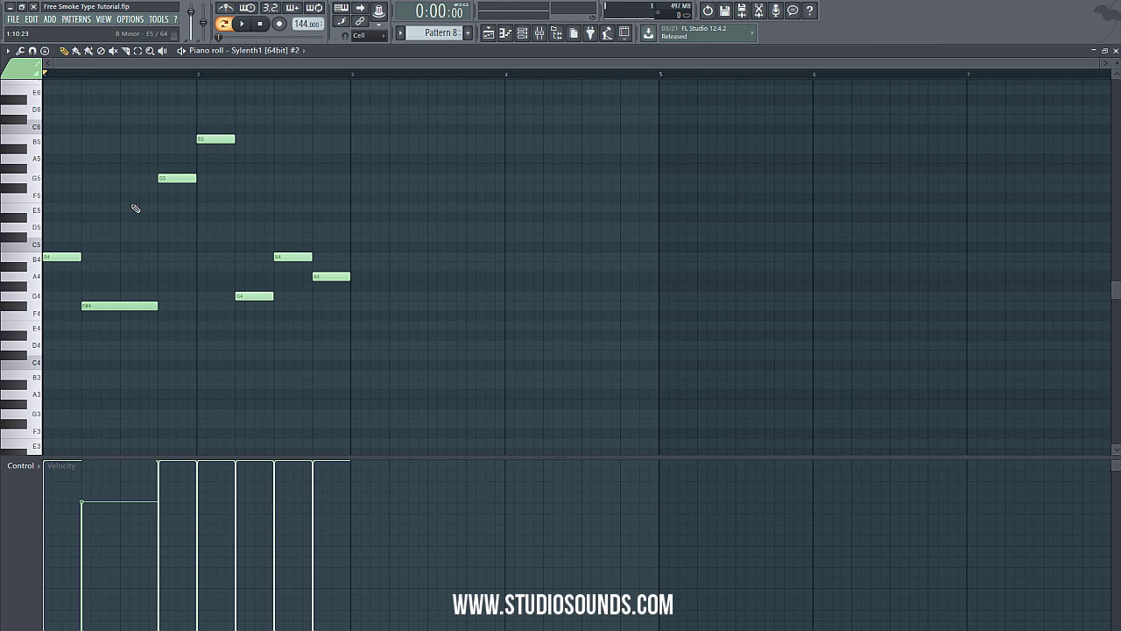
pyautogui.click(249, 30)
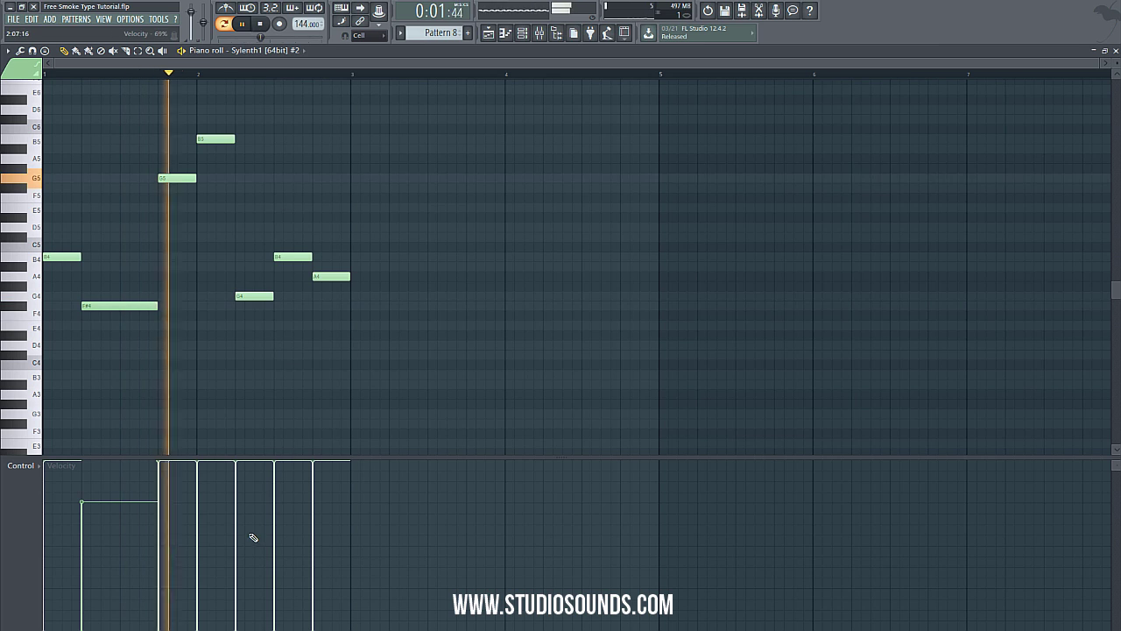
pyautogui.click(246, 507)
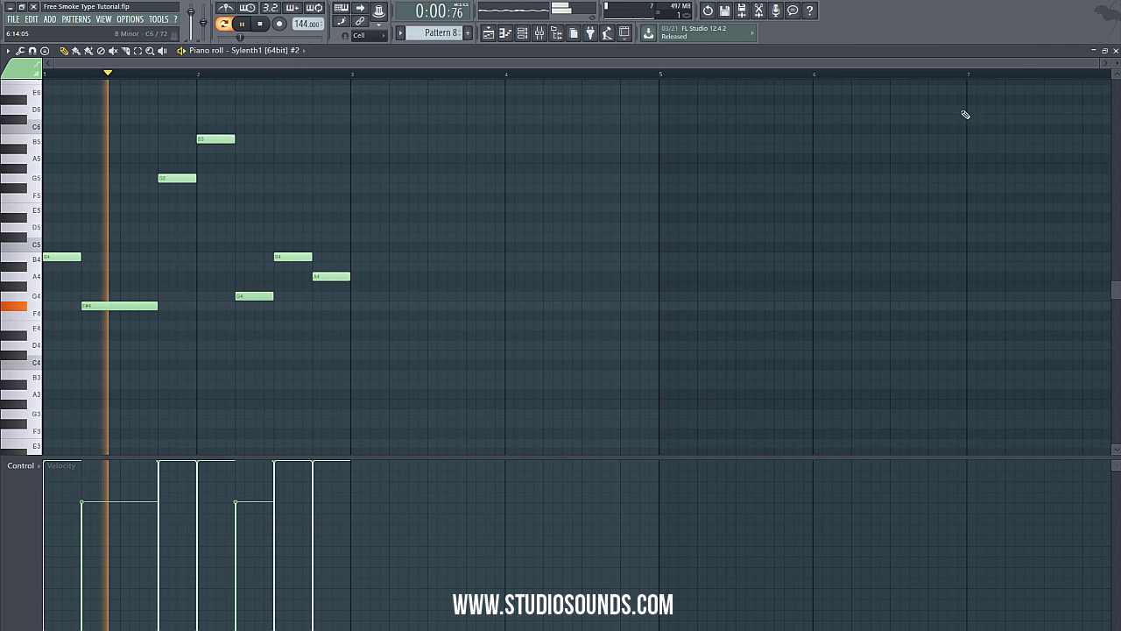
pyautogui.click(1116, 51)
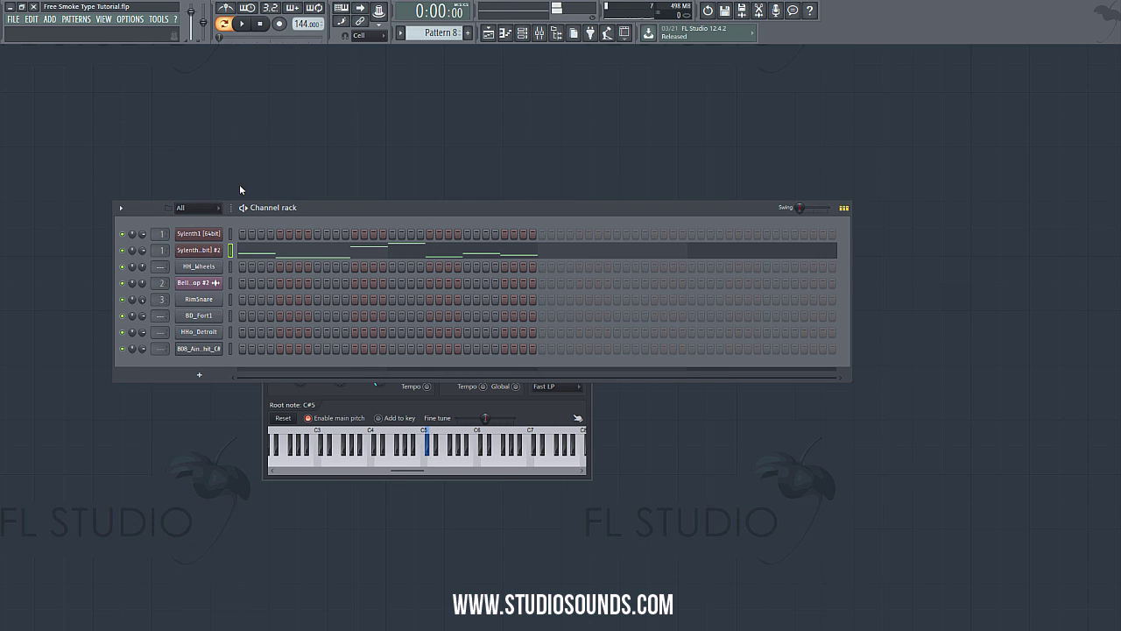
# - Route the second Sylenth1 to free mixer track 4 and load Fruity Reeverb 2 into that track's first effect slot
pyautogui.click(204, 250)
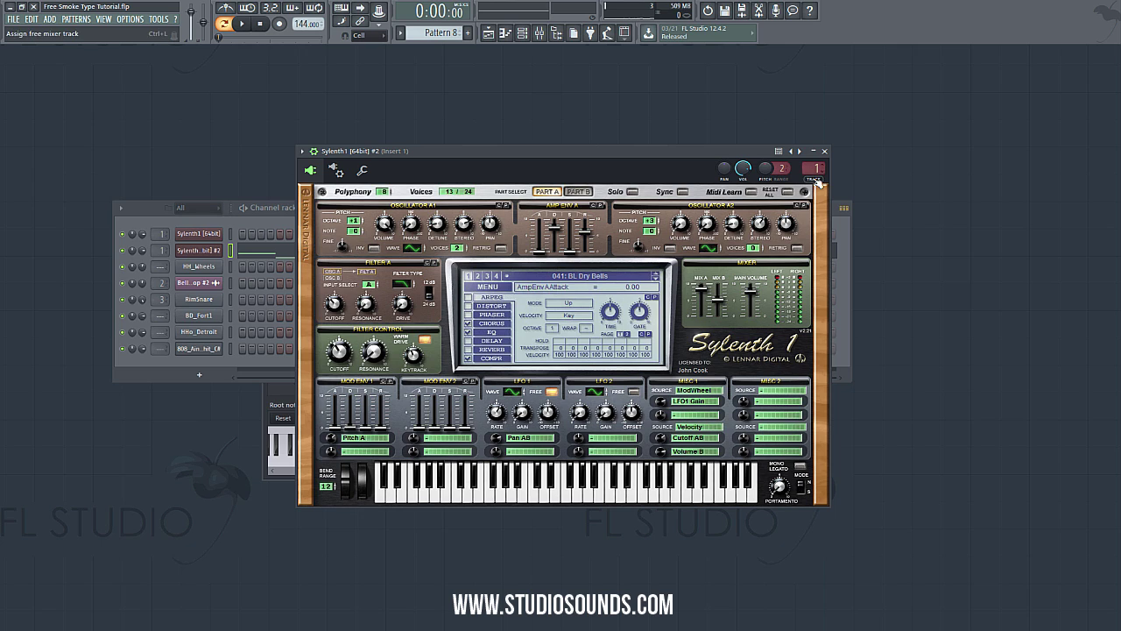
pyautogui.click(817, 180)
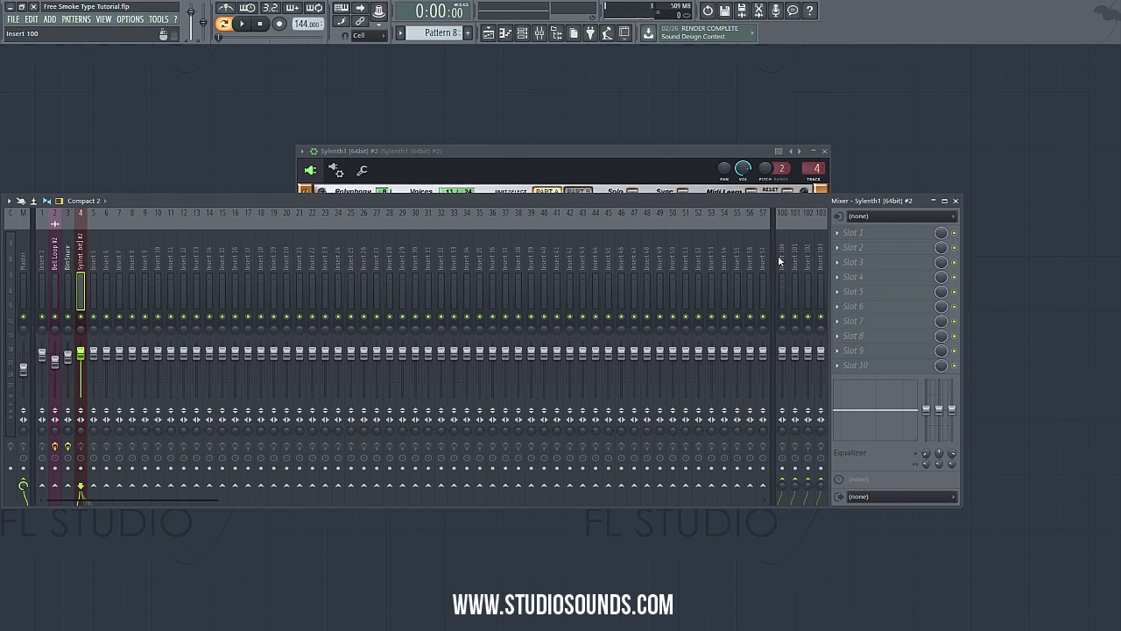
pyautogui.click(849, 241)
pyautogui.moveTo(854, 246)
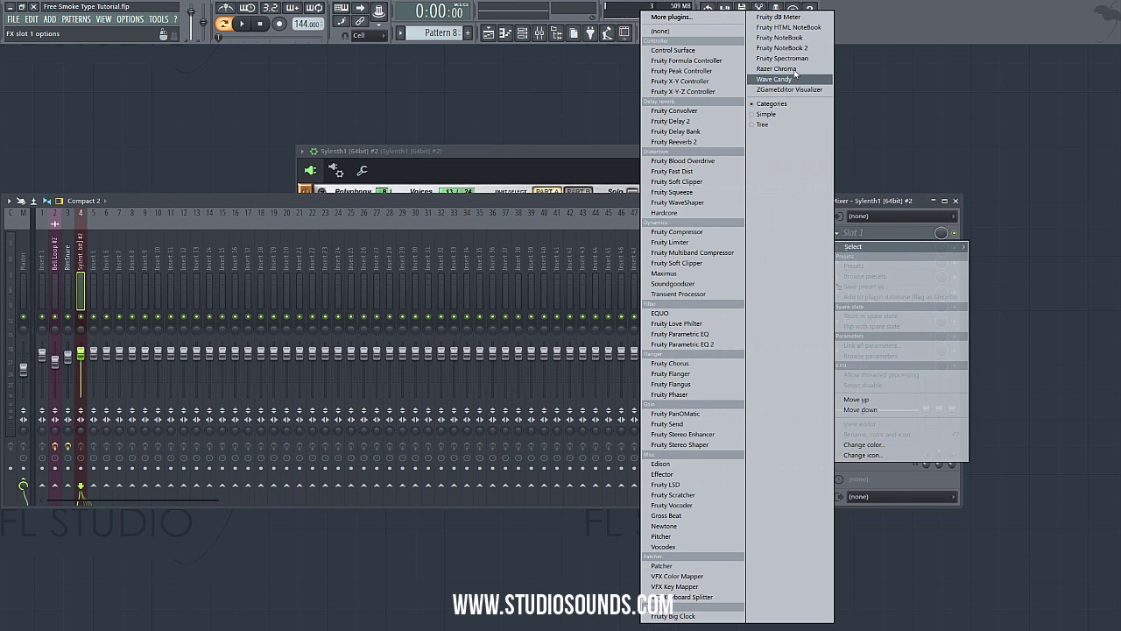
pyautogui.click(688, 142)
pyautogui.moveTo(245, 155); pyautogui.dragTo(244, 160)
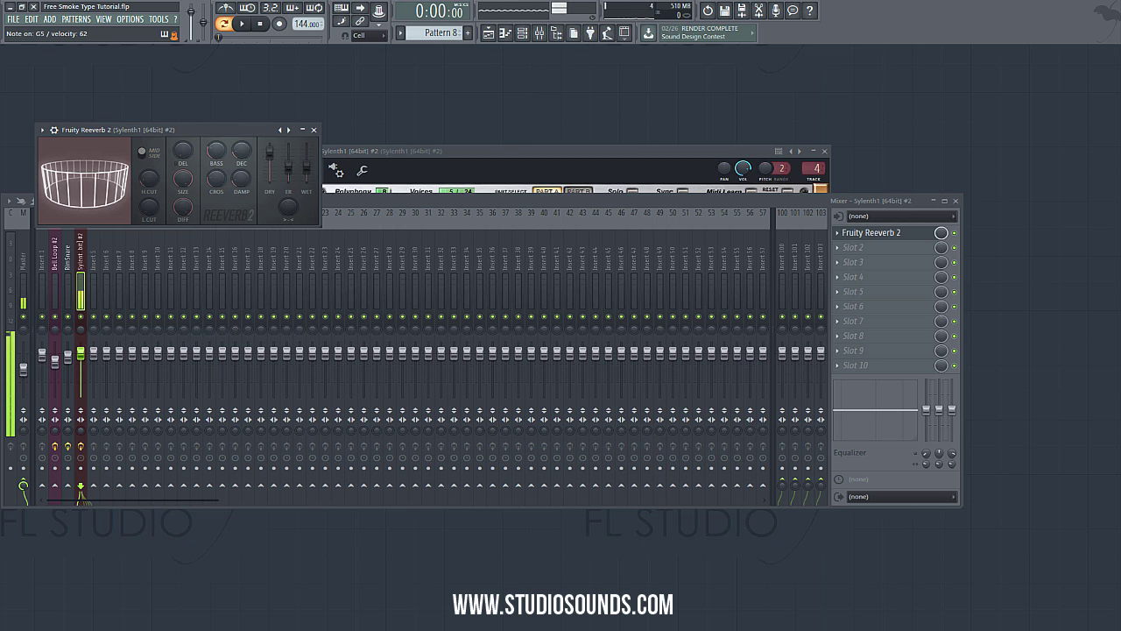
# - Load Fruity Delay 2 into slot 2 of mixer track 4 and audition the bell sound with a test note
pyautogui.click(852, 247)
pyautogui.click(679, 123)
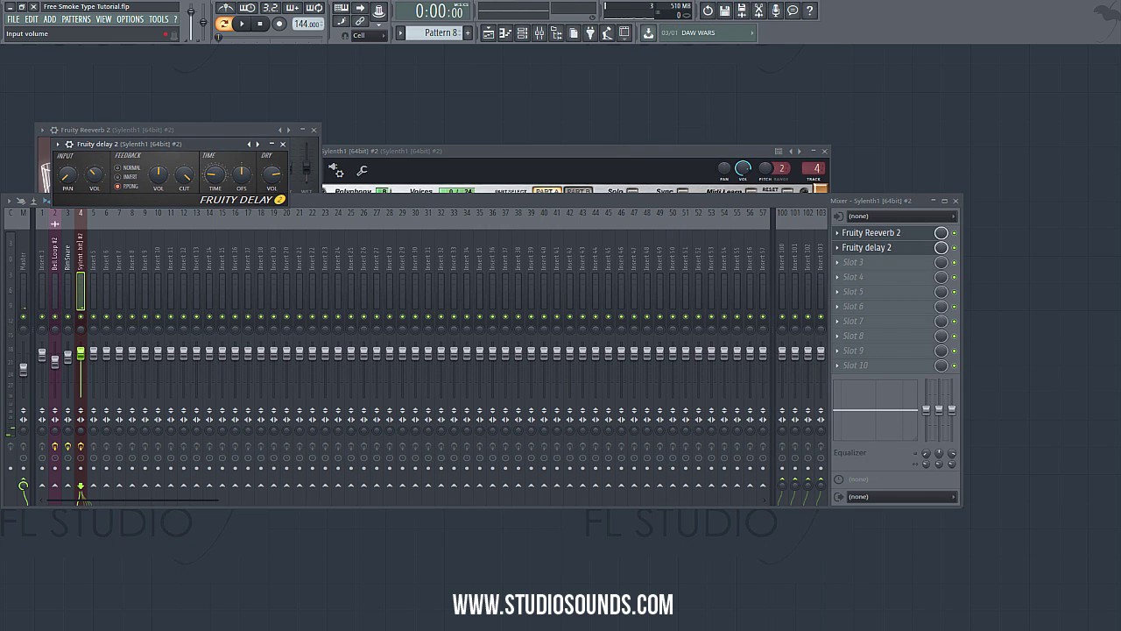
pyautogui.press('z')
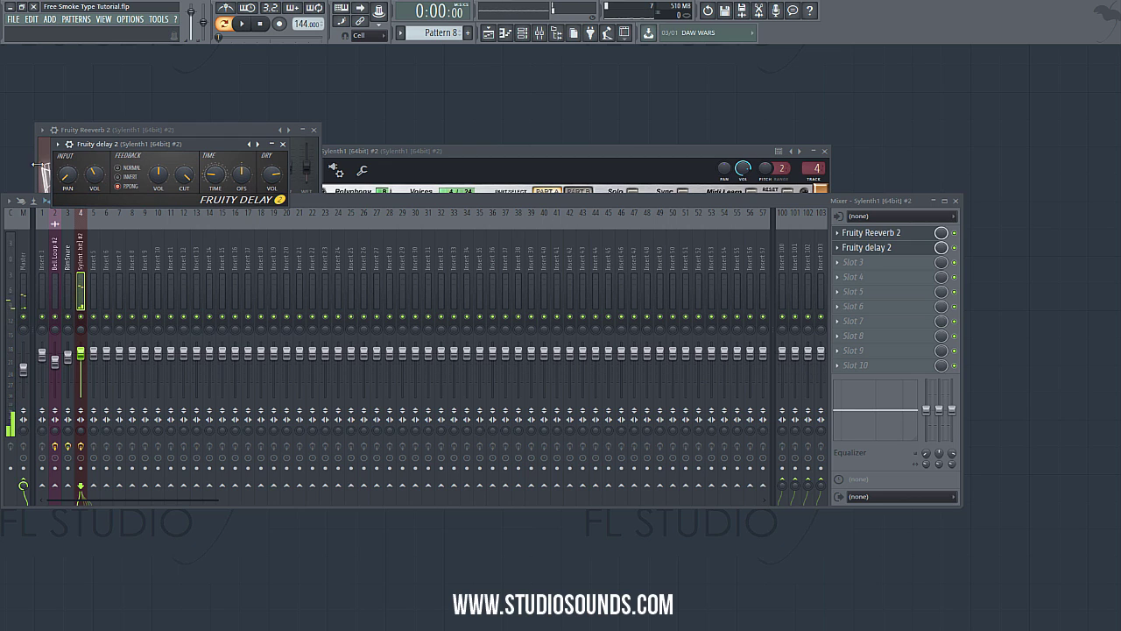
# - Load the 64-bit PanCake2 plugin from the plugin database into slot 3 of mixer track 4
pyautogui.click(547, 37)
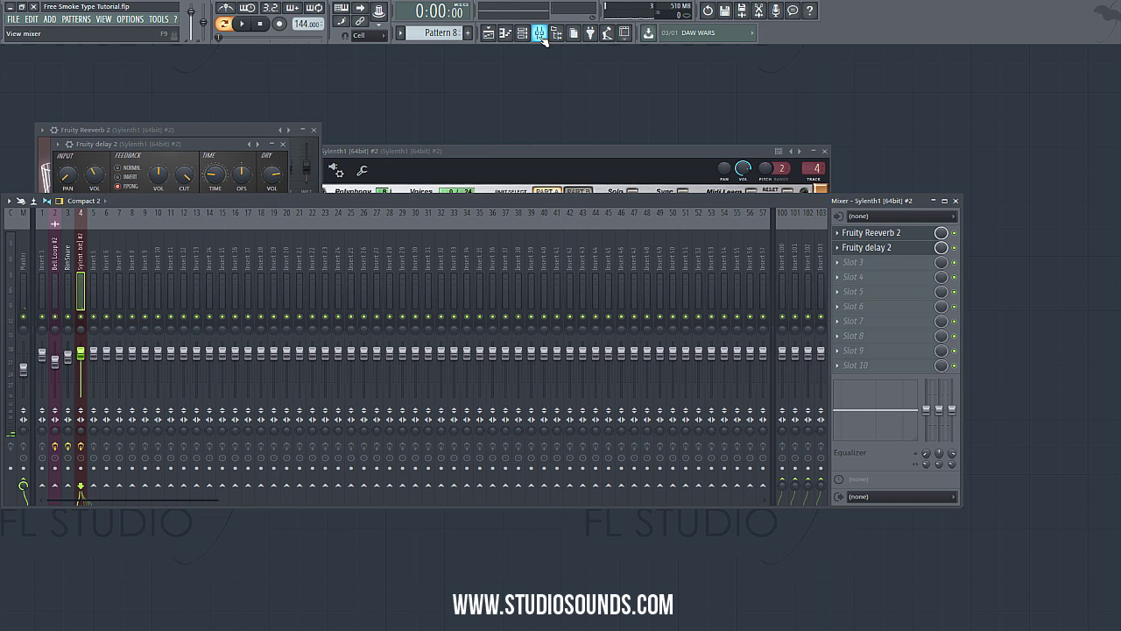
pyautogui.click(540, 35)
pyautogui.click(541, 35)
pyautogui.click(556, 33)
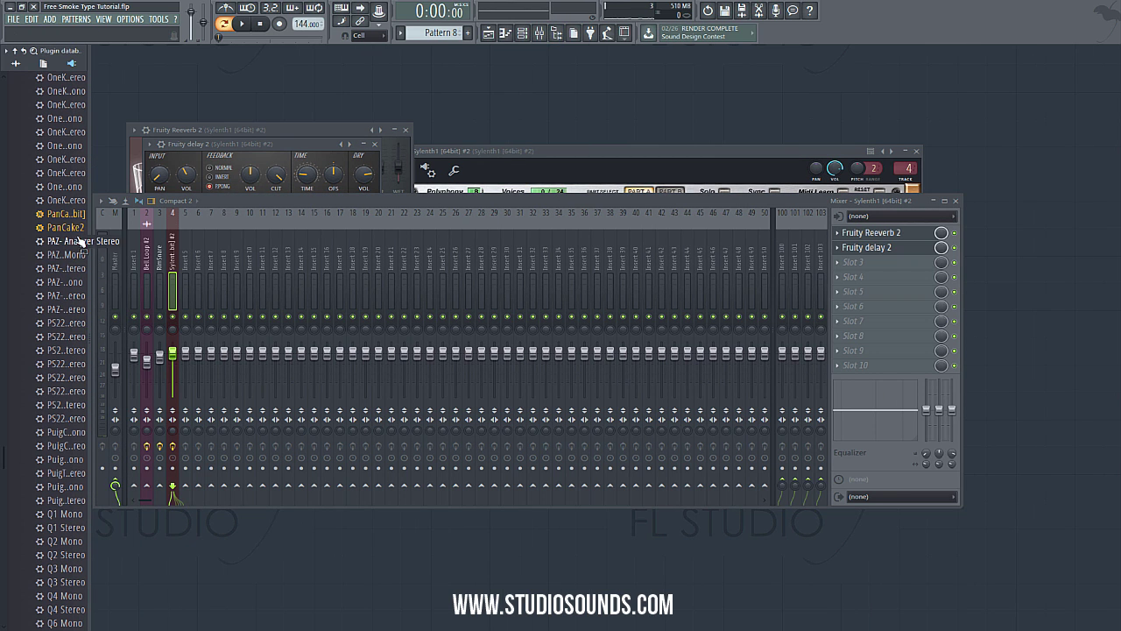
pyautogui.moveTo(90, 229); pyautogui.dragTo(110, 226)
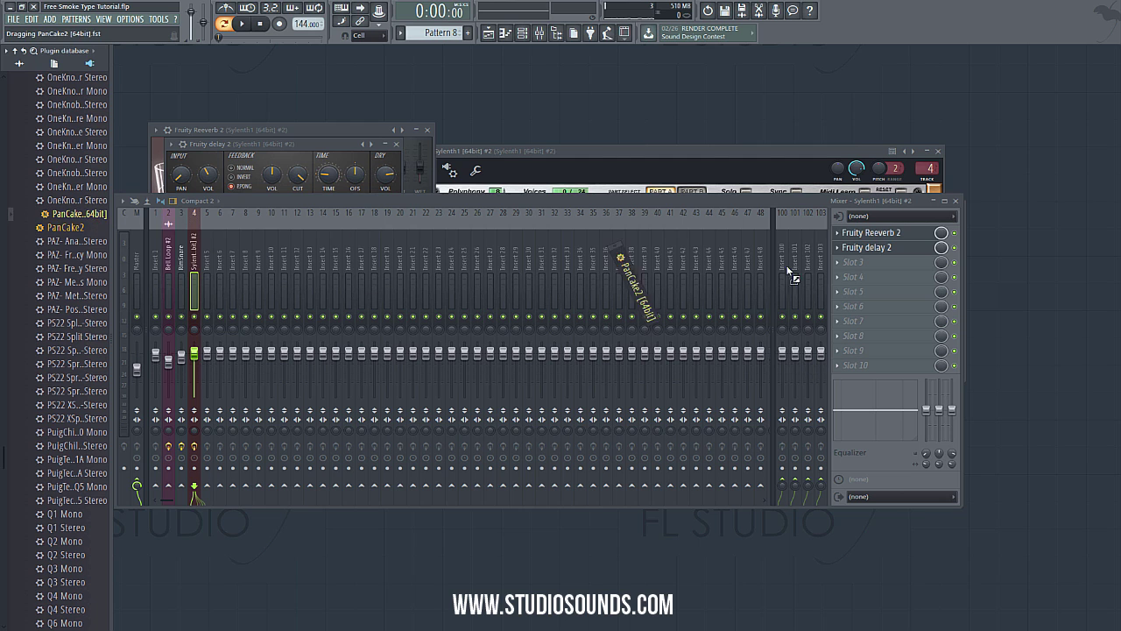
pyautogui.moveTo(792, 275); pyautogui.dragTo(854, 262)
pyautogui.hotkey('alt', 'F8')
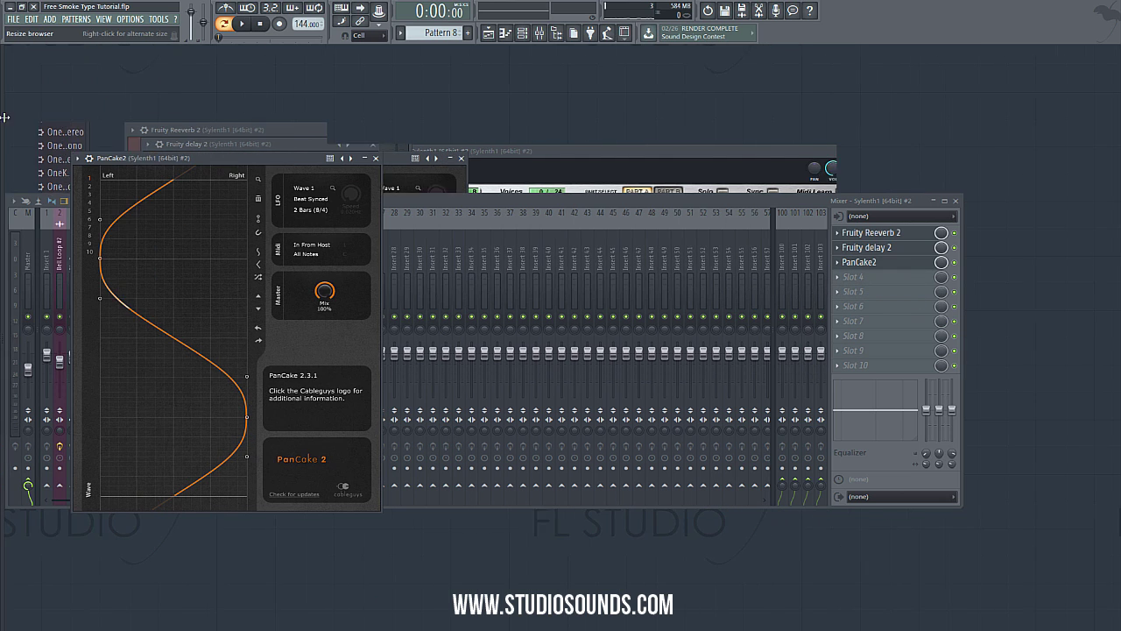
# - Shorten the Pattern 8 clips on playlist track 8 to two bars each and repeat them at bars 13, 15, 17 and 19
pyautogui.press('F6')
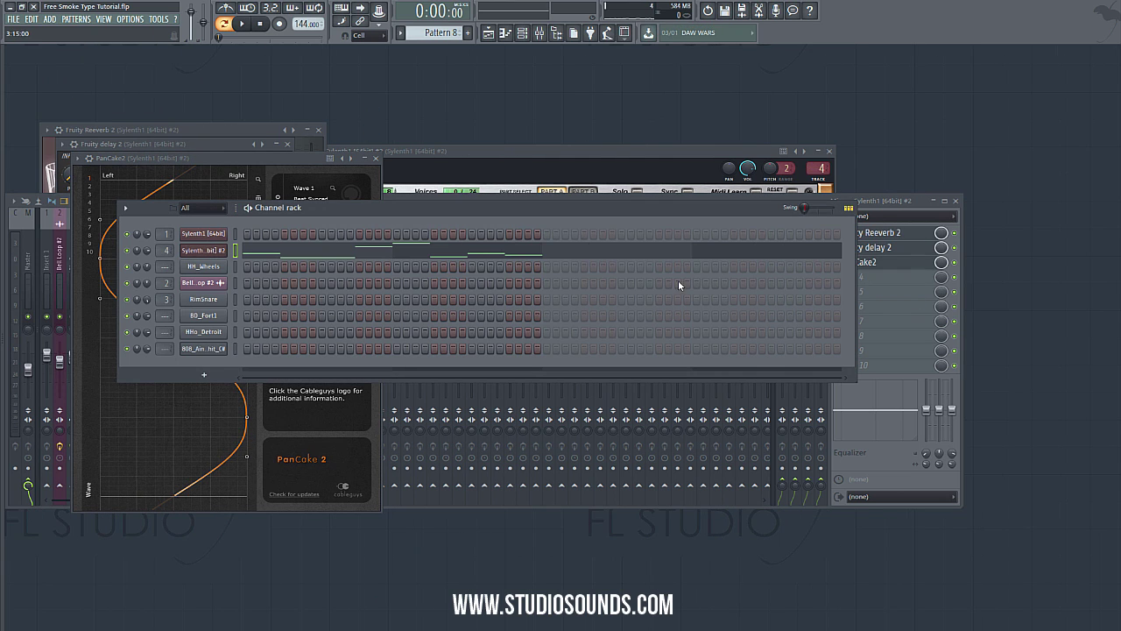
pyautogui.click(493, 33)
pyautogui.click(514, 300)
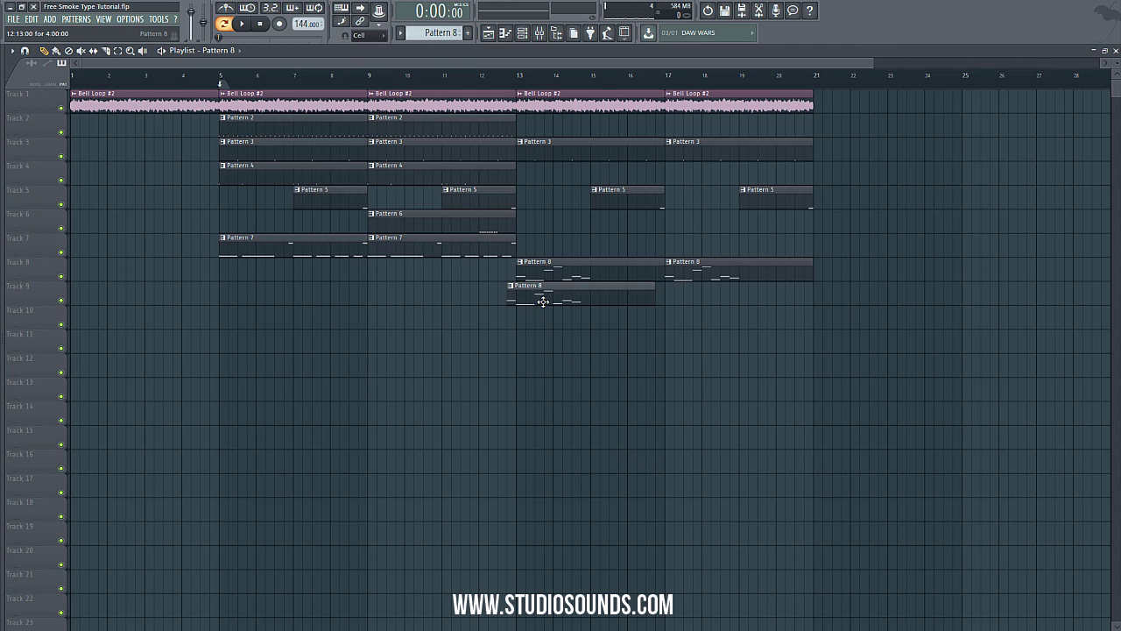
pyautogui.moveTo(543, 301); pyautogui.dragTo(593, 273)
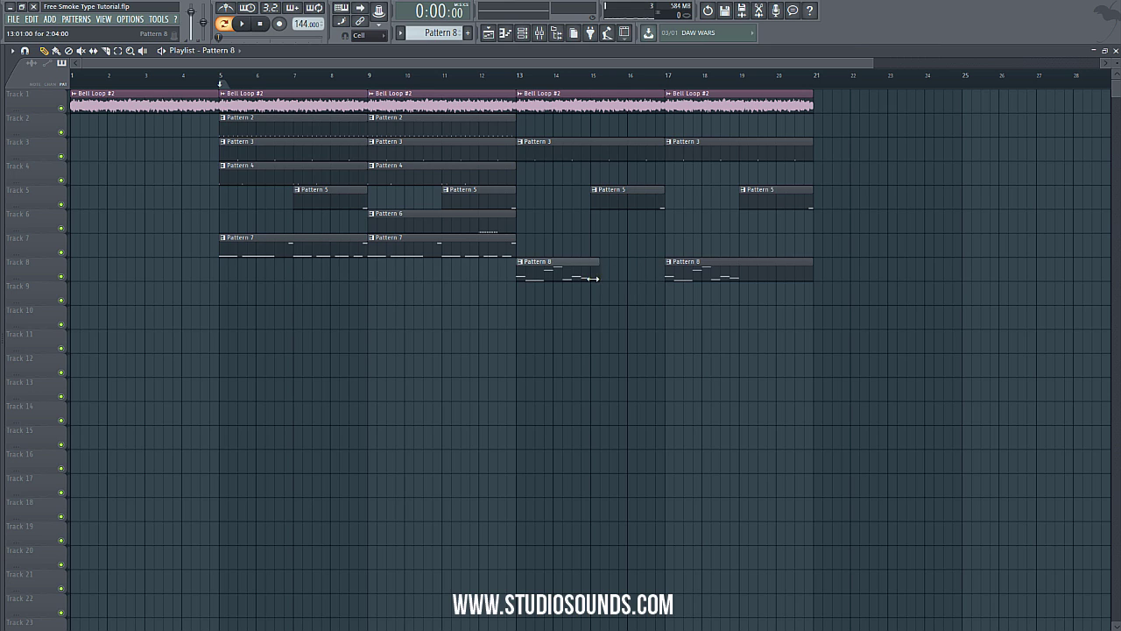
pyautogui.click(600, 277)
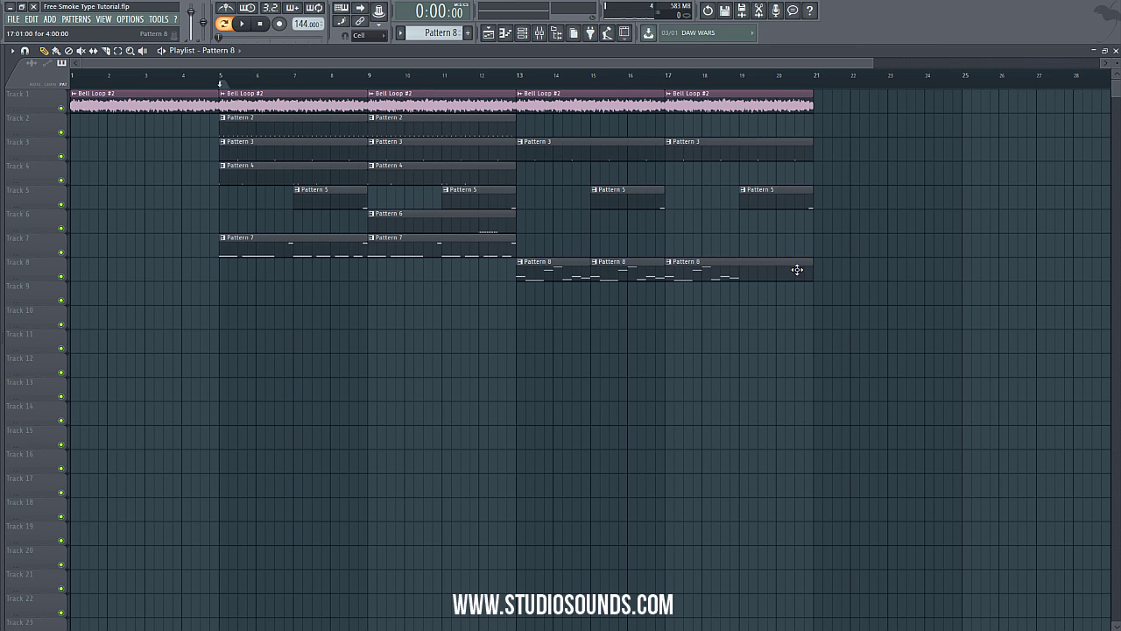
pyautogui.click(752, 281)
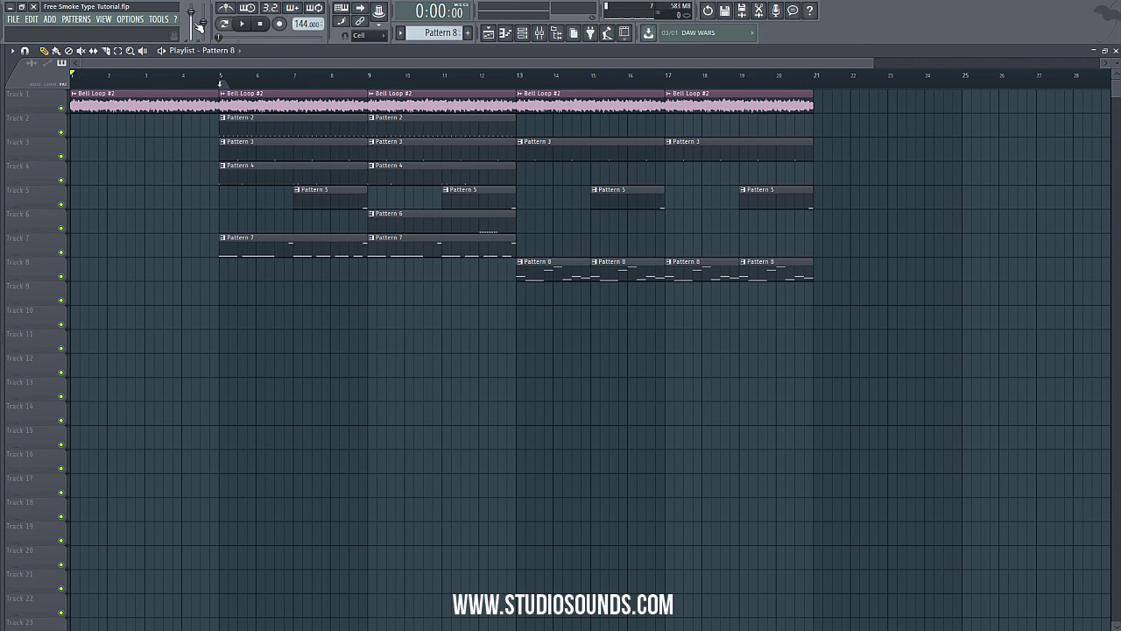
# - Play the arrangement from about bar 9 and lower the fader of the Sylenth1 #2 mixer track
pyautogui.moveTo(269, 85); pyautogui.dragTo(374, 88)
pyautogui.press('space')
pyautogui.click(539, 32)
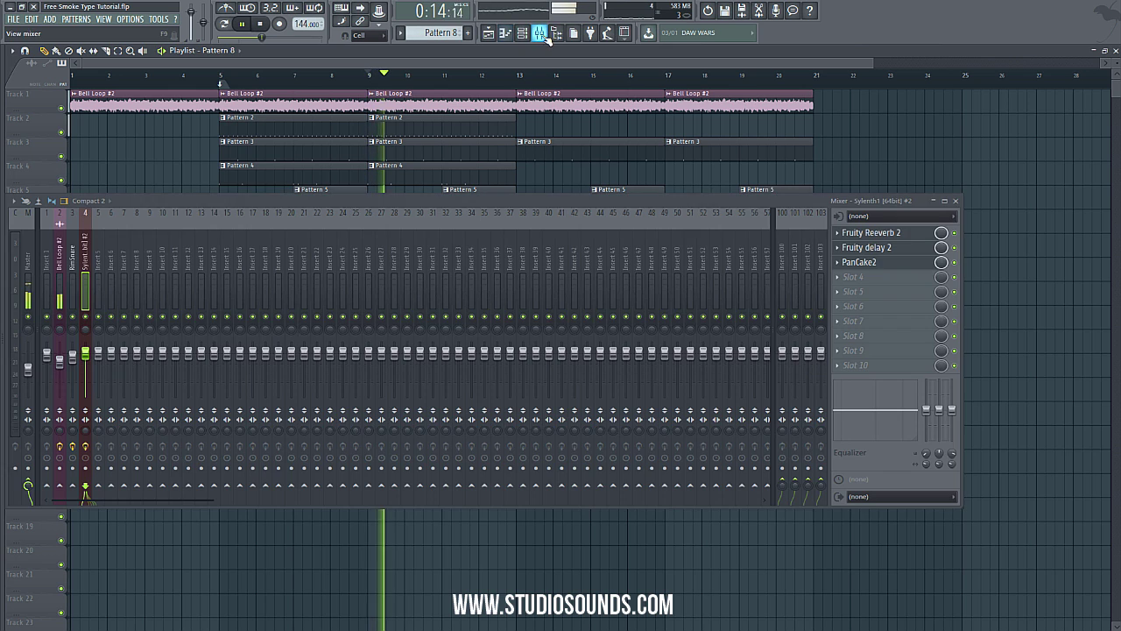
pyautogui.moveTo(85, 353); pyautogui.dragTo(99, 366)
# - Load Fruity Parametric EQ 2 into slot 4 of the Sylenth1 #2 mixer track
pyautogui.click(854, 277)
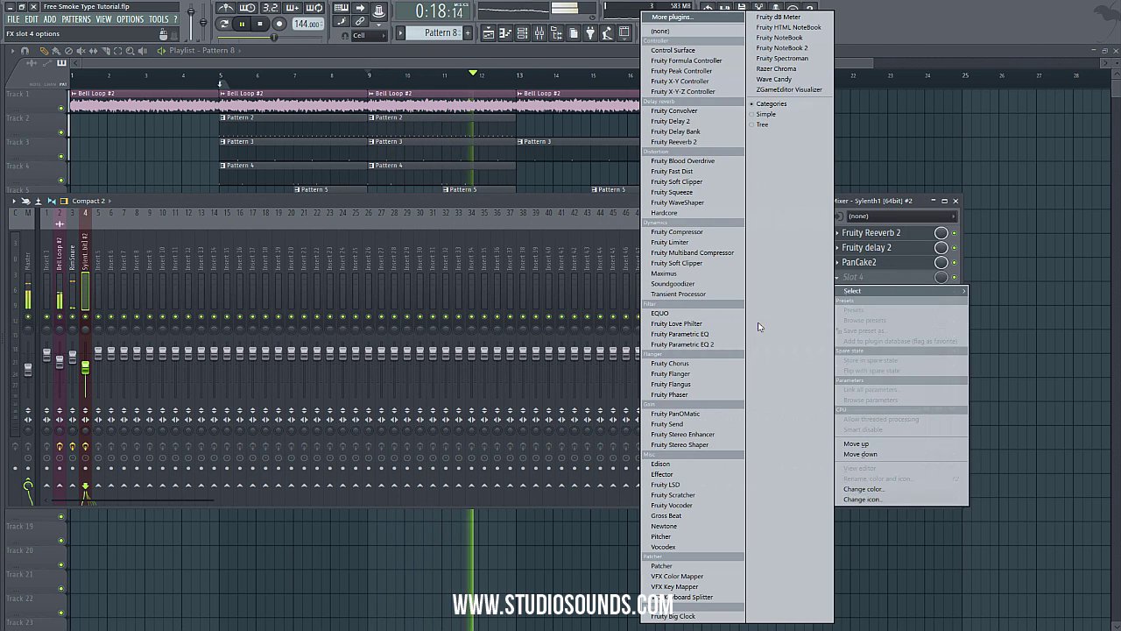
pyautogui.click(653, 348)
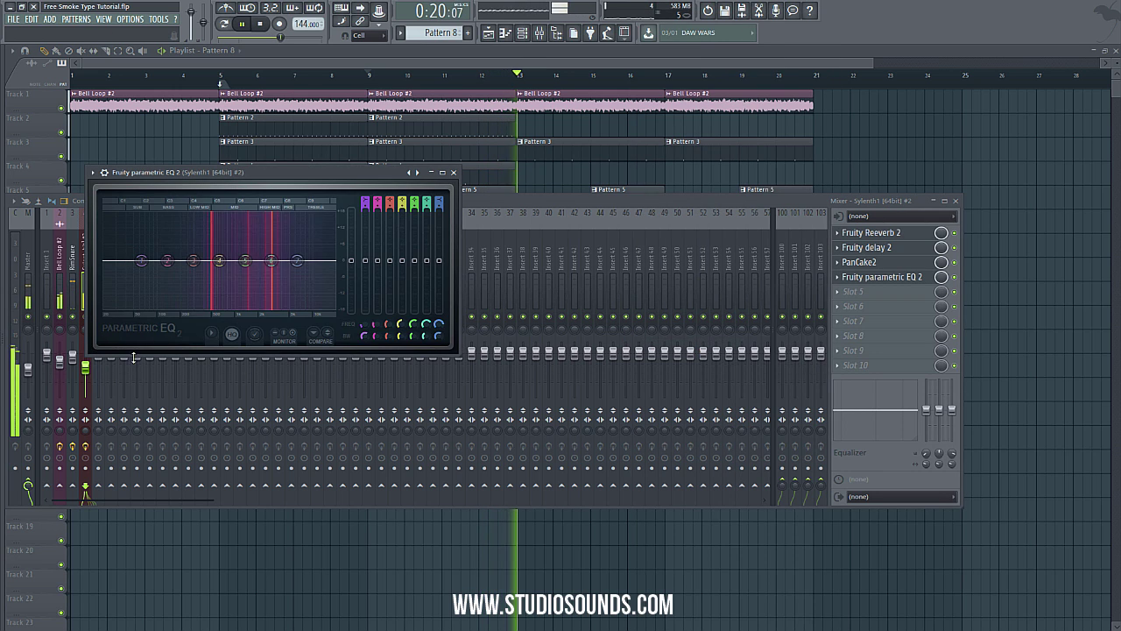
pyautogui.click(89, 368)
pyautogui.click(371, 172)
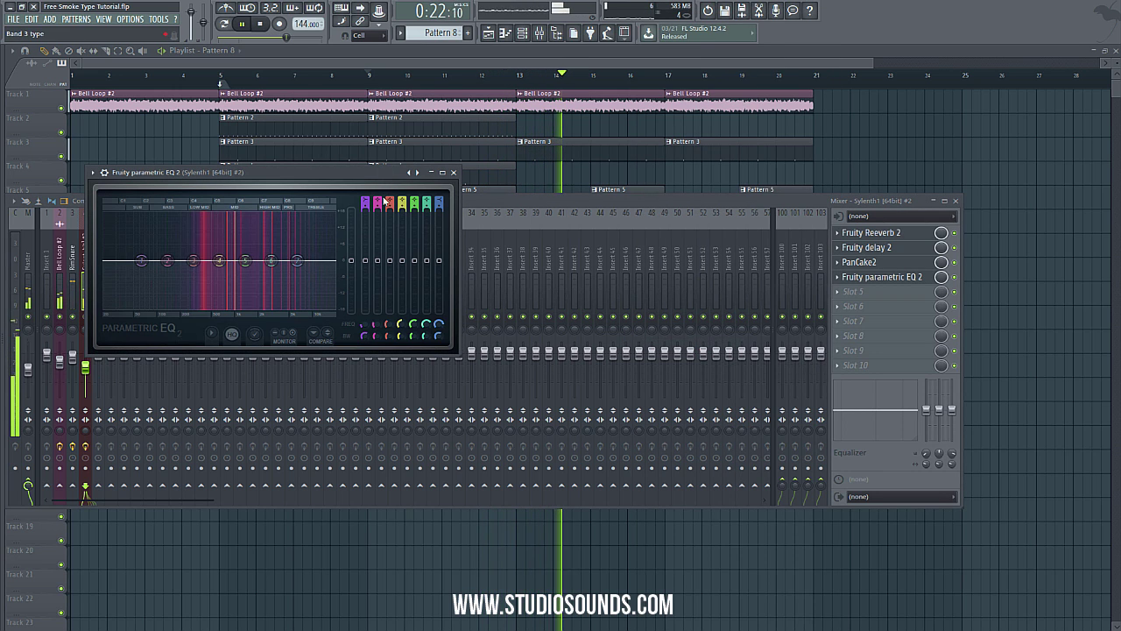
# - Shape the bell EQ with band 1 as a high-pass at 250 Hz and band 7 as a low-pass rolling off the highs, and stop playback
pyautogui.moveTo(141, 260); pyautogui.dragTo(211, 263)
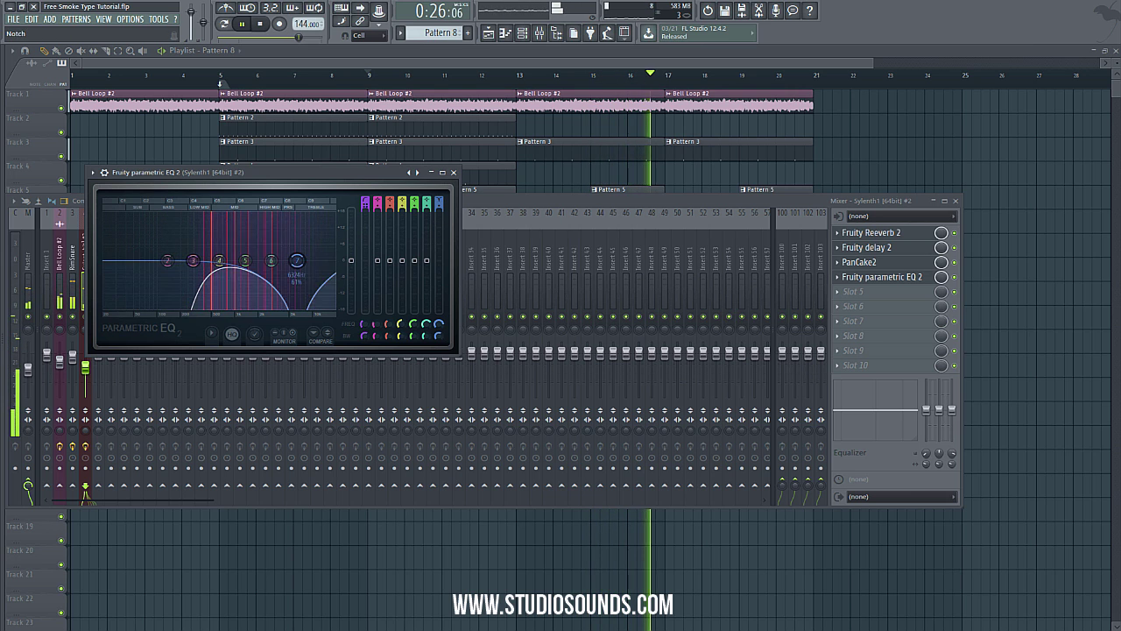
pyautogui.moveTo(441, 202); pyautogui.dragTo(440, 202)
pyautogui.moveTo(298, 261); pyautogui.dragTo(262, 261)
pyautogui.moveTo(192, 260); pyautogui.dragTo(184, 260)
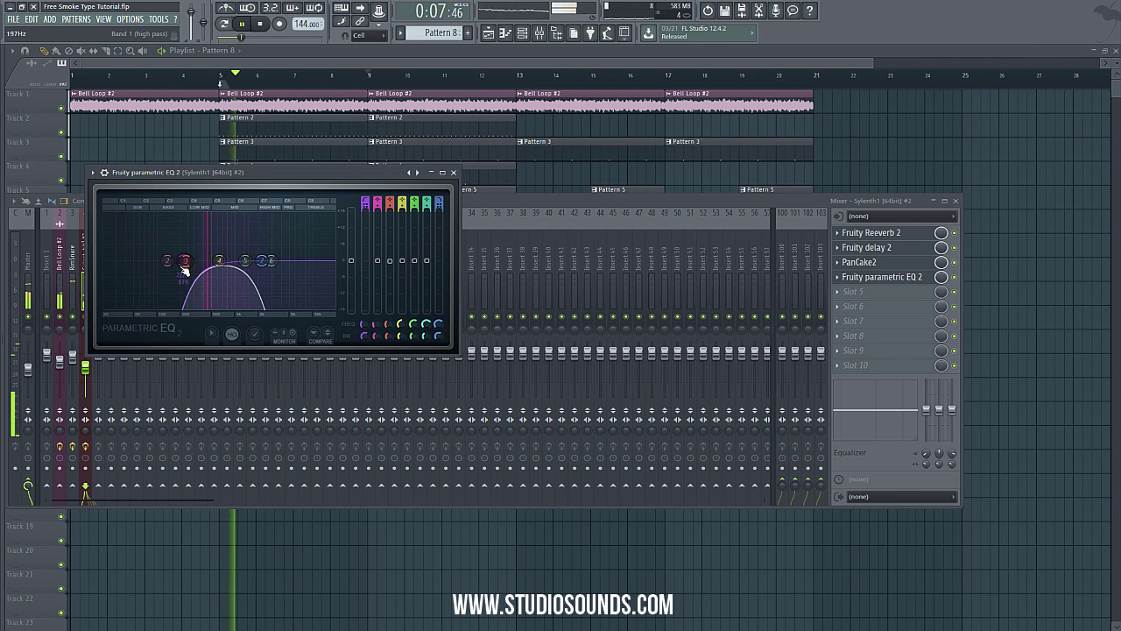
pyautogui.moveTo(184, 261); pyautogui.dragTo(187, 261)
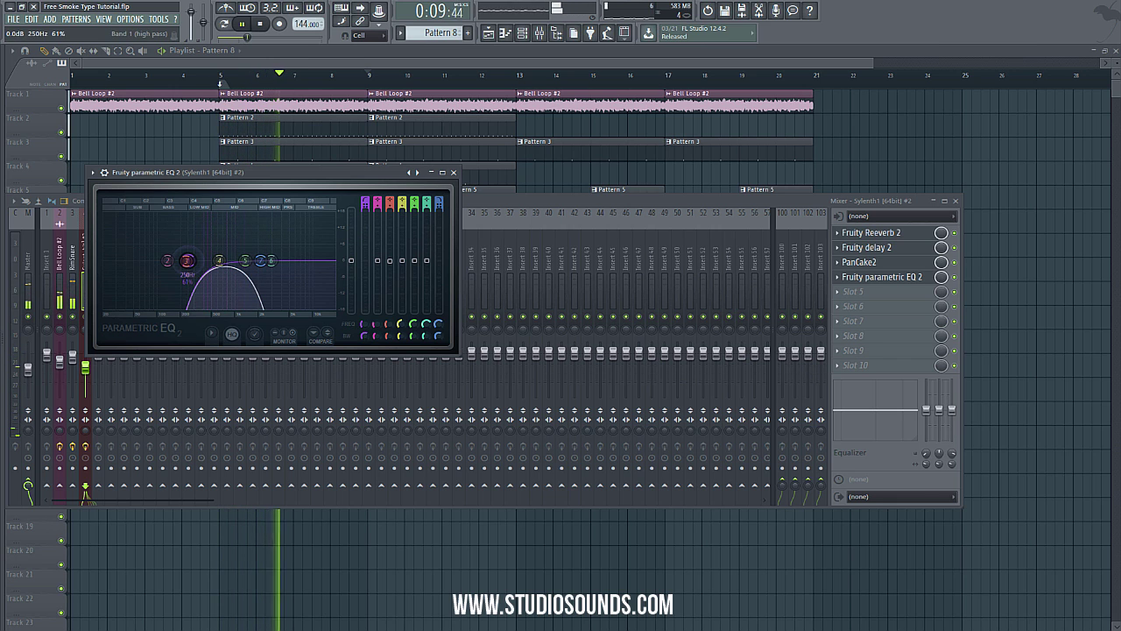
pyautogui.moveTo(271, 260); pyautogui.dragTo(262, 261)
pyautogui.click(259, 23)
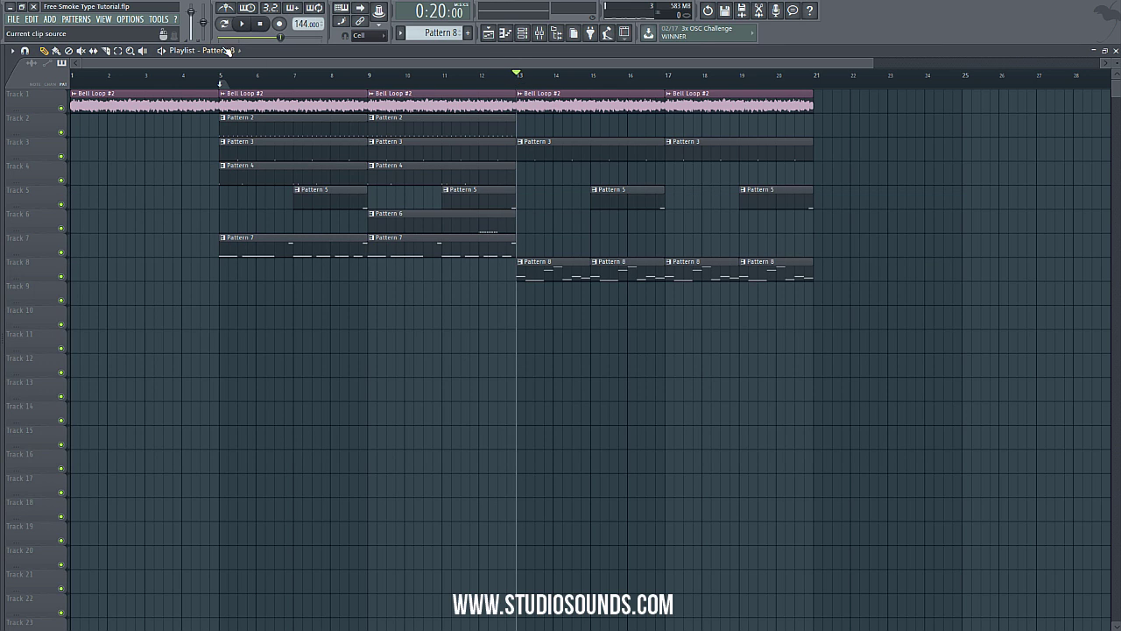
# - Raise the Sylenth1 #2 mixer track fader to 71% (-7.1 dB) while the arrangement plays, and close the mixer
pyautogui.press('F9')
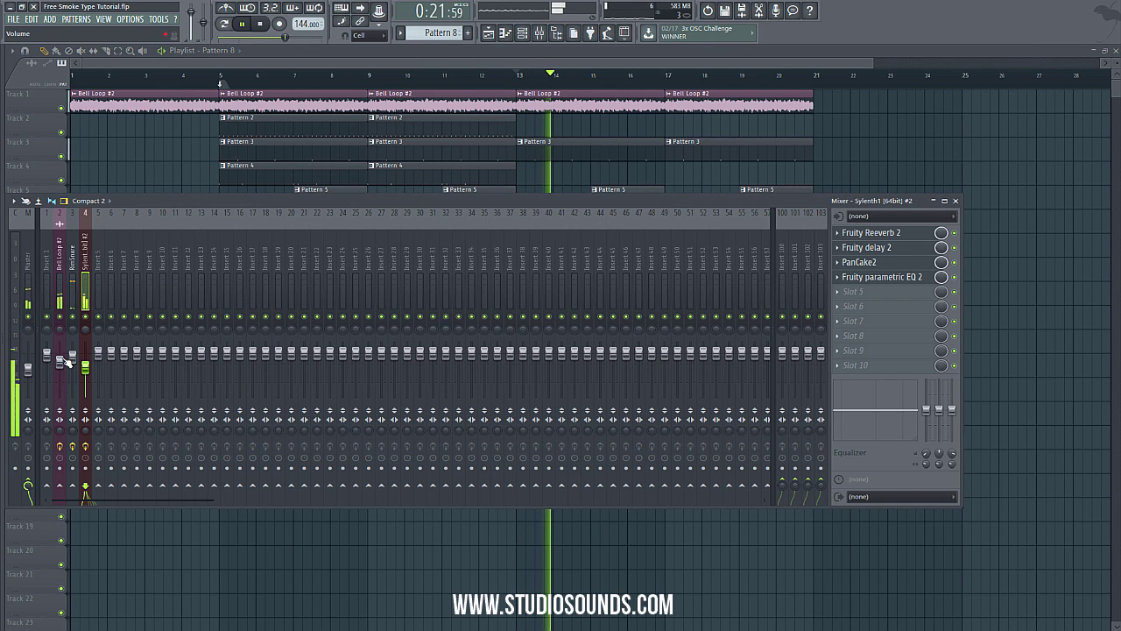
pyautogui.moveTo(85, 369); pyautogui.dragTo(85, 366)
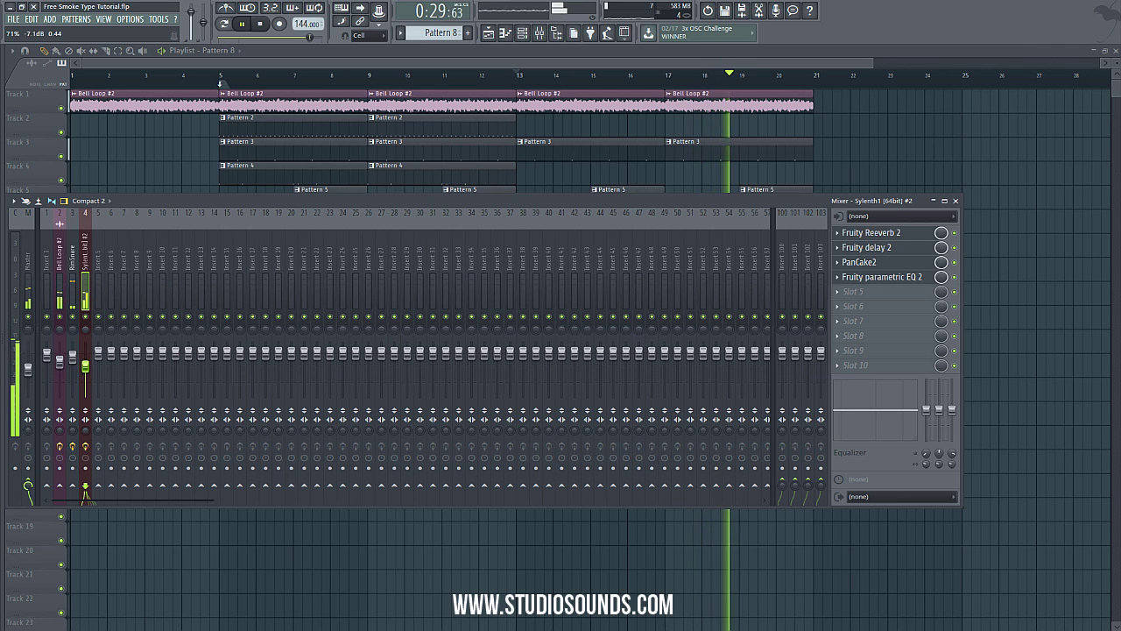
pyautogui.press('F9')
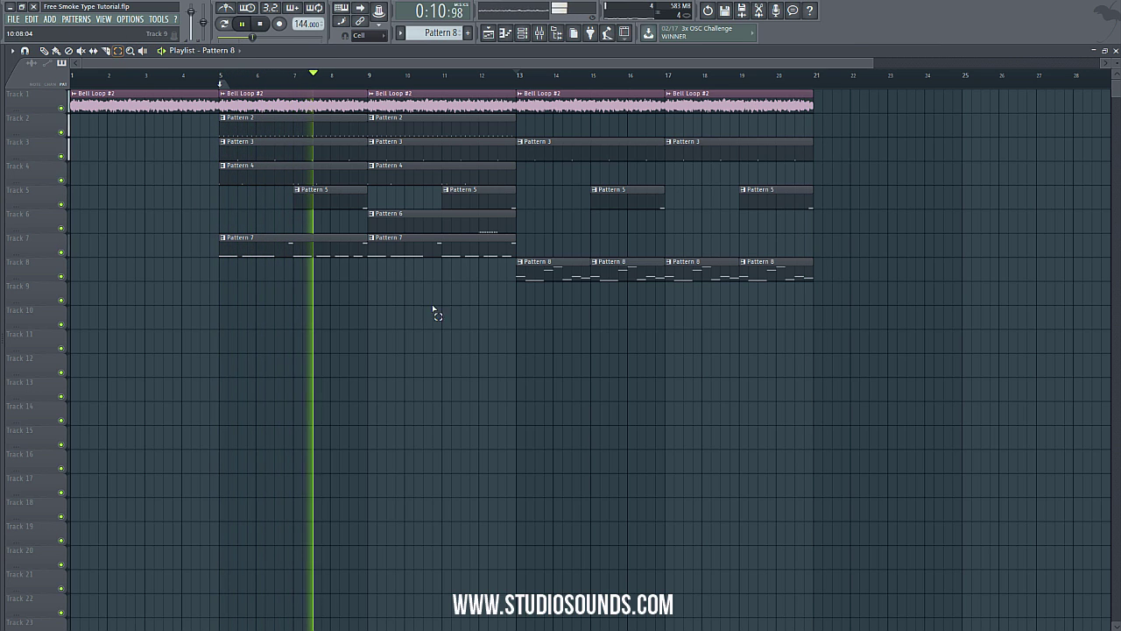
# - Copy the bars 5 to 13 clips on all playlist tracks to bar 21 and duplicate them again at bar 29
pyautogui.moveTo(491, 304)
pyautogui.mouseDown()
pyautogui.moveTo(334, 132)
pyautogui.moveTo(230, 89)
pyautogui.moveTo(826, 96)
pyautogui.mouseUp()
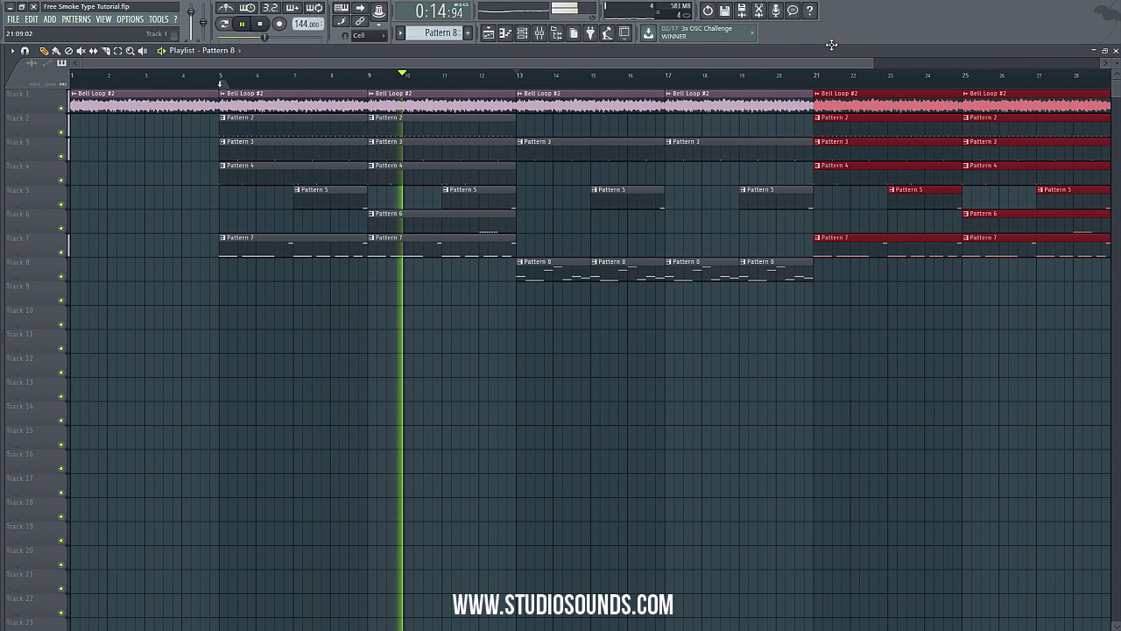
pyautogui.moveTo(728, 62); pyautogui.dragTo(1087, 63)
pyautogui.hotkey('ctrl', 'b')
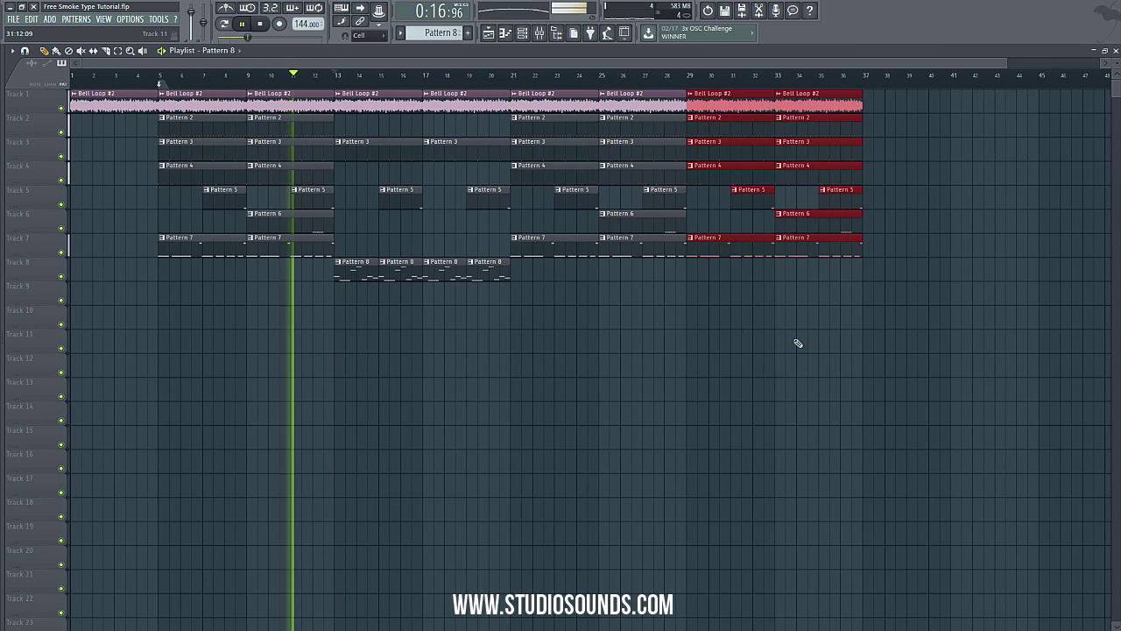
# - Duplicate all clips from bar 13 up to bar 37 so the copies start at bar 37, deselect them and stop playback
pyautogui.moveTo(885, 378); pyautogui.dragTo(344, 79)
pyautogui.hotkey('ctrl', 'b')
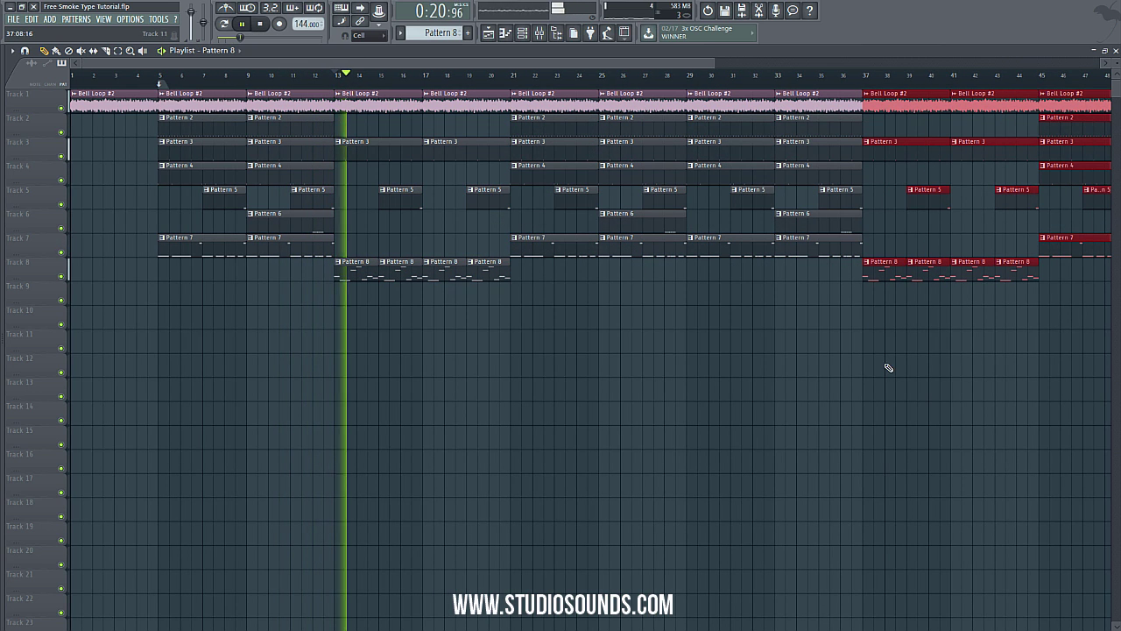
pyautogui.click(861, 368)
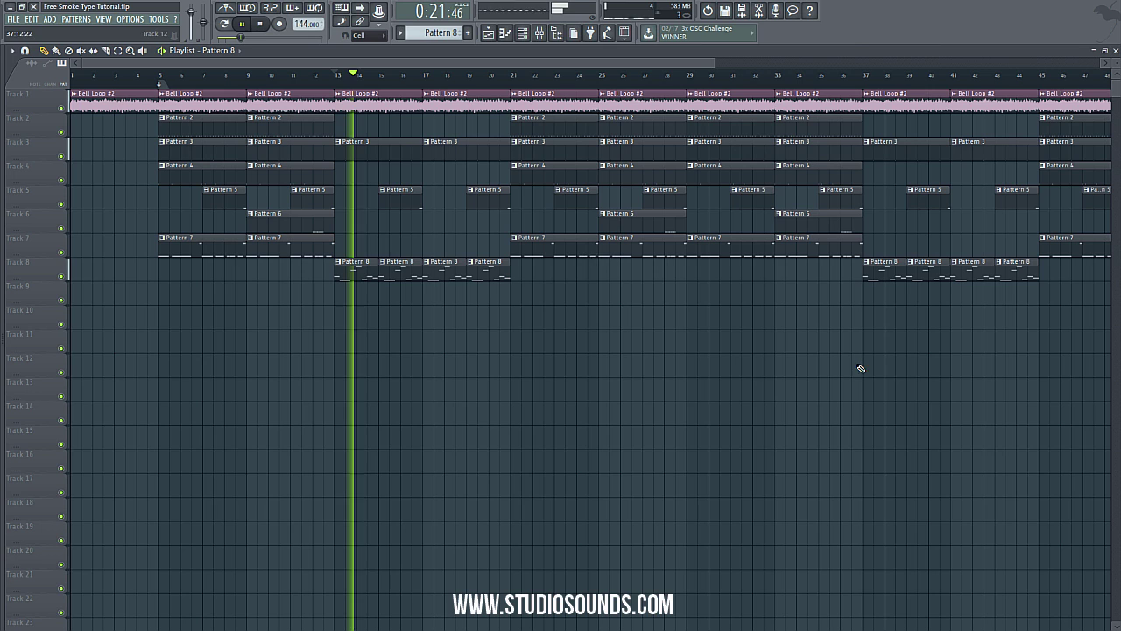
pyautogui.click(261, 25)
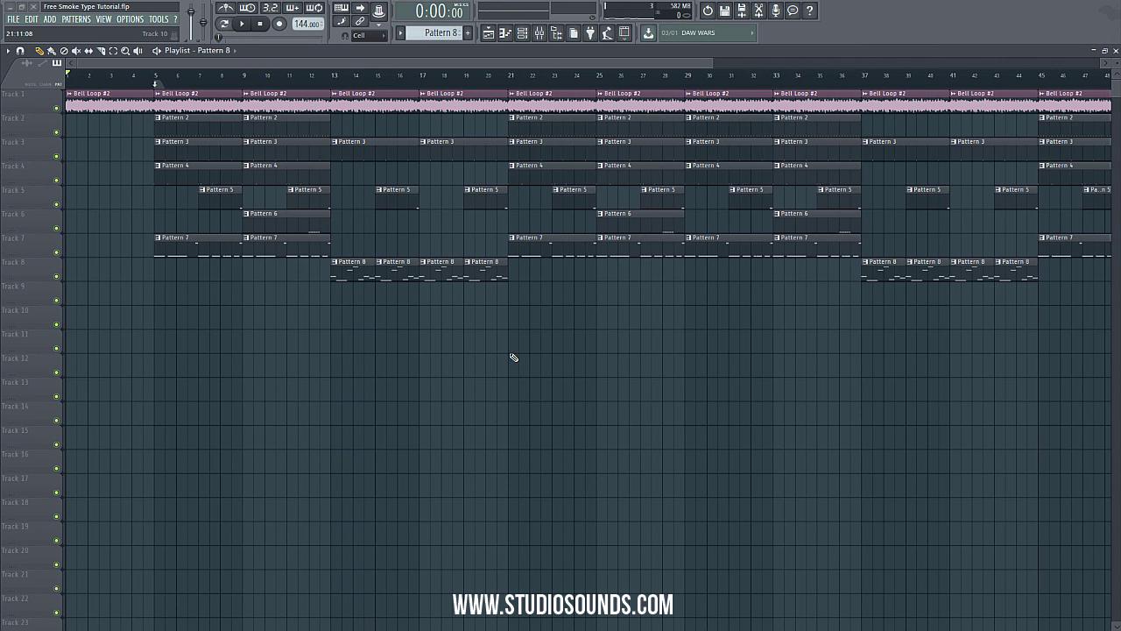
# - Fill the gaps on playlist track 2 with Pattern 2 clips at bars 13, 17, 37 and 41
pyautogui.click(342, 130)
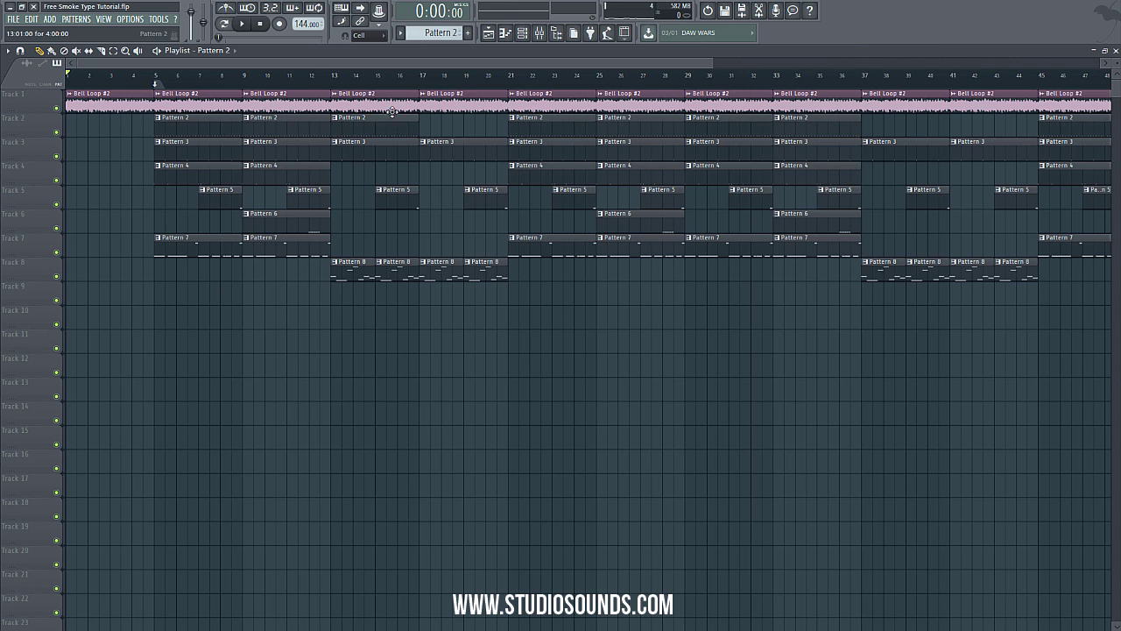
pyautogui.moveTo(457, 67); pyautogui.dragTo(463, 67)
pyautogui.click(424, 127)
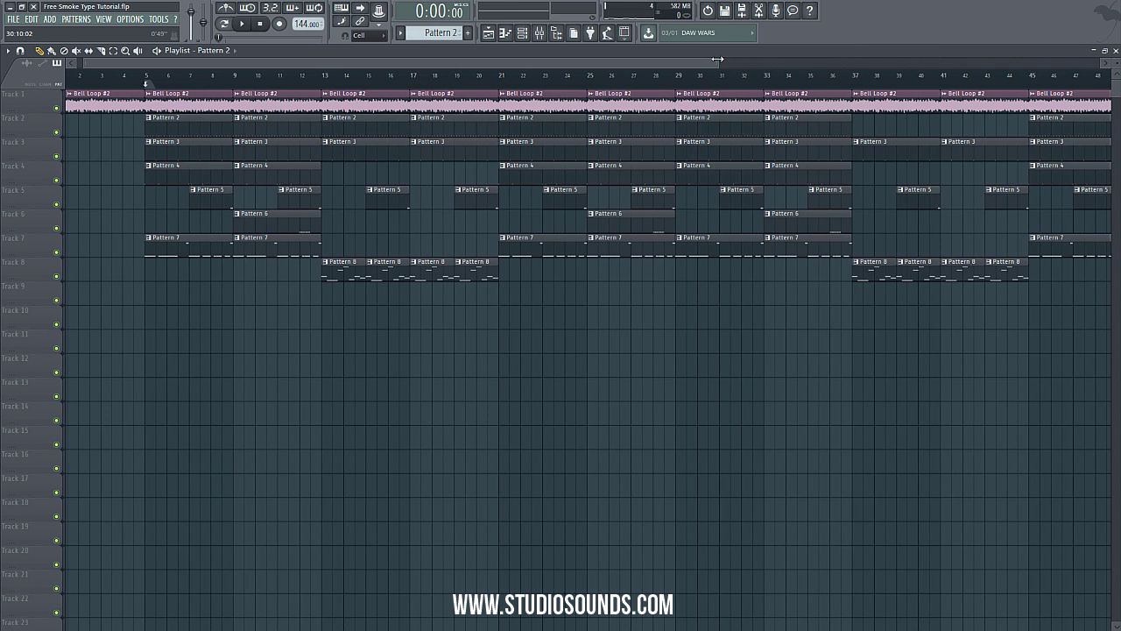
pyautogui.moveTo(717, 60); pyautogui.dragTo(1100, 63)
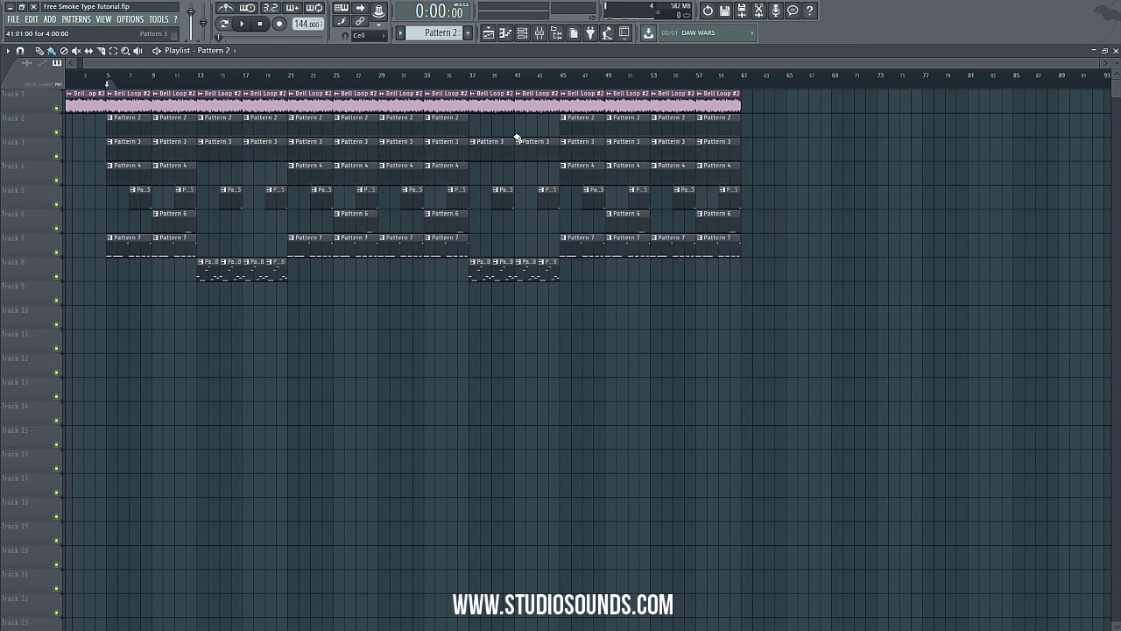
pyautogui.moveTo(477, 129); pyautogui.dragTo(531, 133)
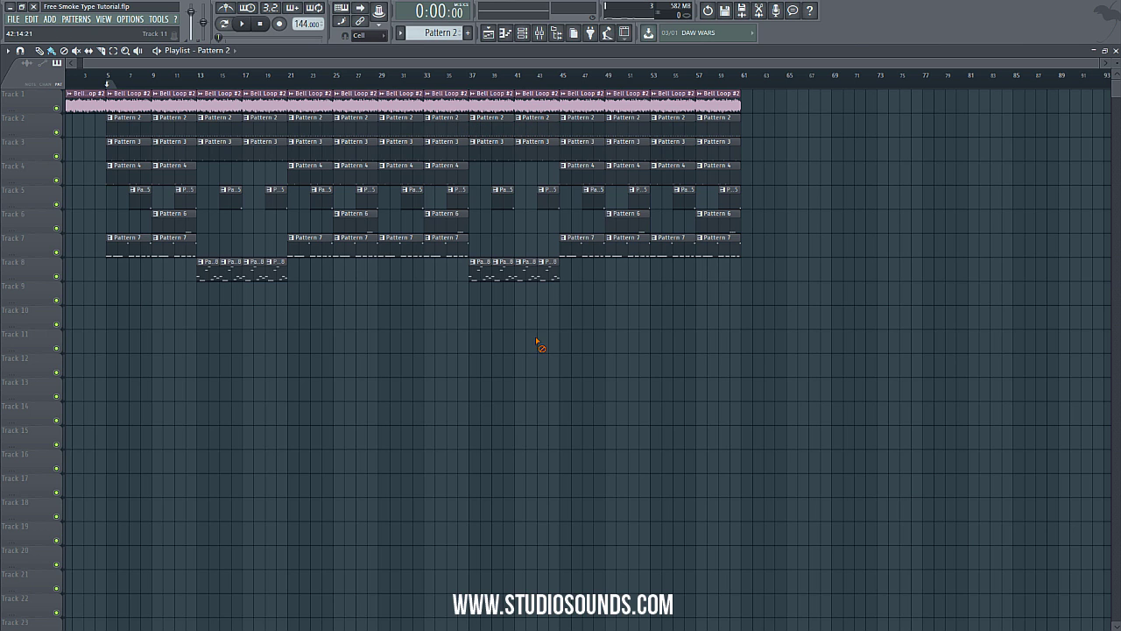
# - Close the playlist and mixer, switch to Pattern 3 and show its channel rack
pyautogui.click(1115, 51)
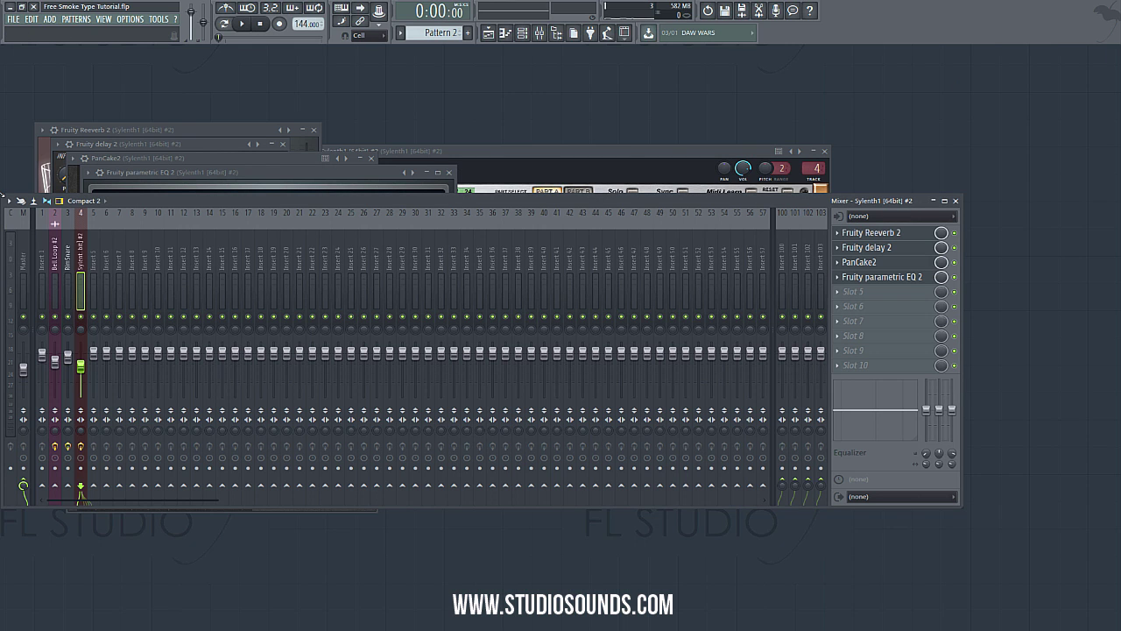
pyautogui.click(468, 33)
pyautogui.click(958, 201)
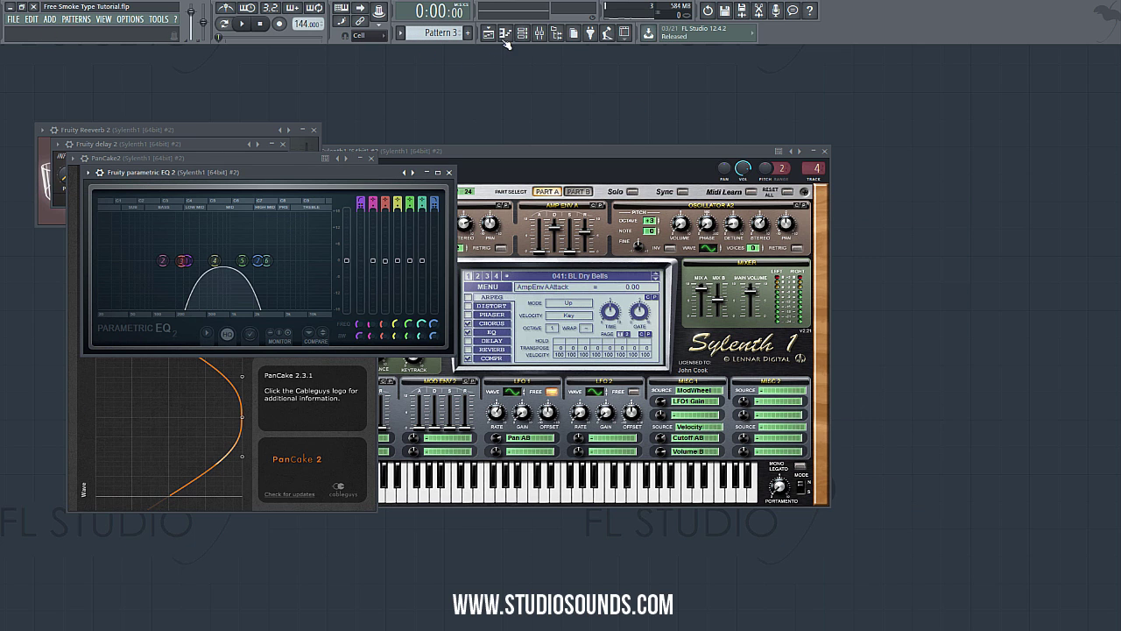
pyautogui.click(539, 33)
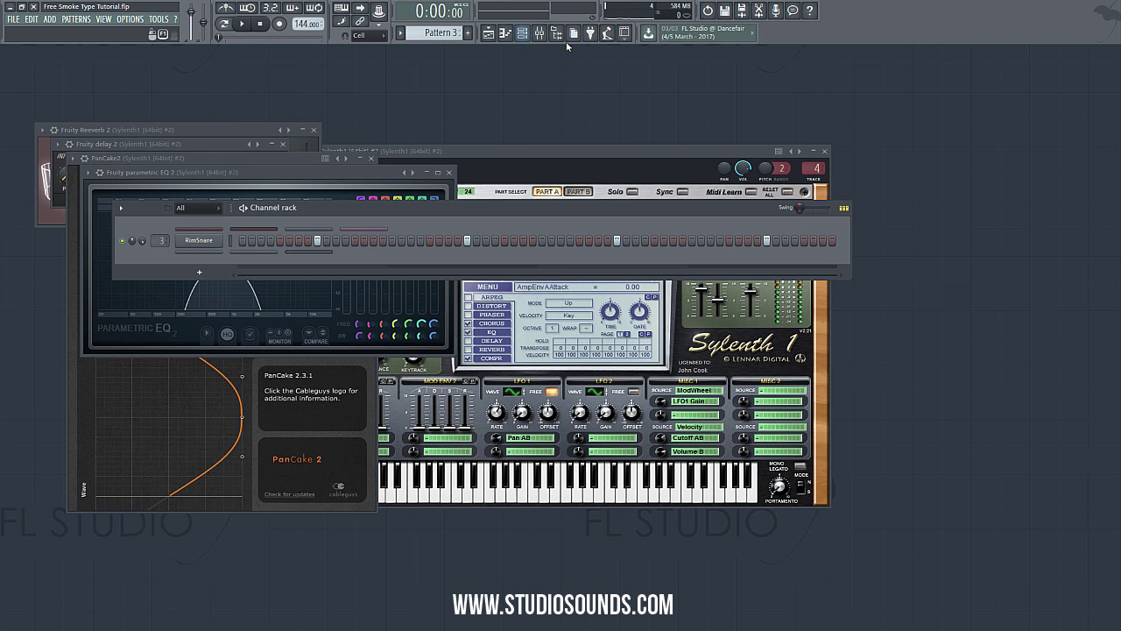
pyautogui.click(540, 34)
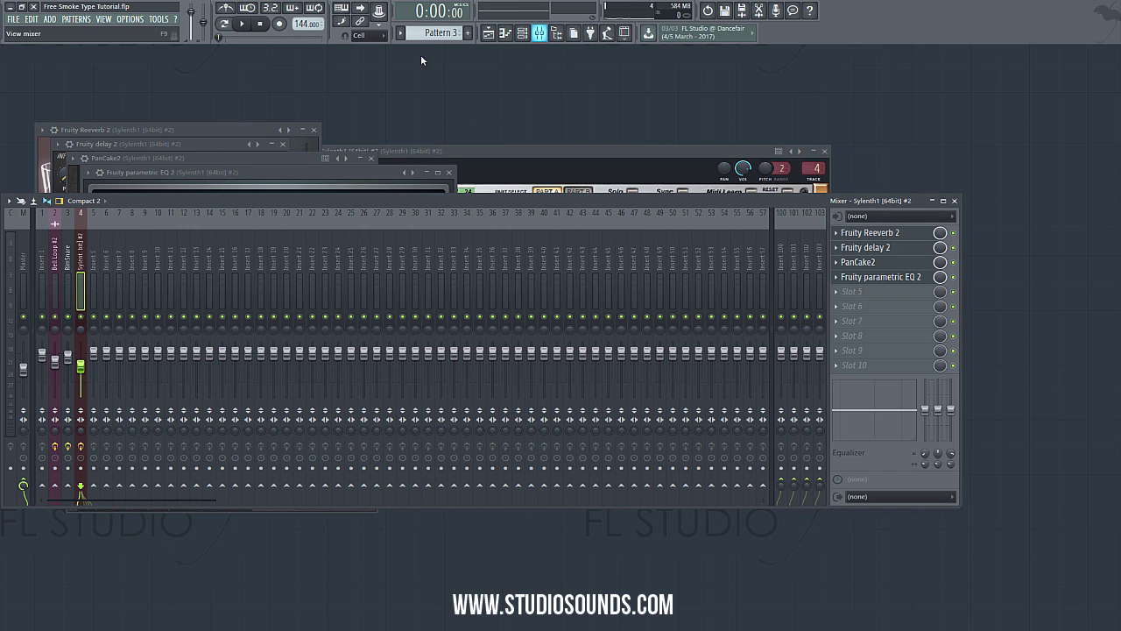
pyautogui.click(539, 33)
# - Add the Rim_Half&Half sample from The Foundation's One Shots folder as a new channel and hide the browser
pyautogui.click(556, 34)
pyautogui.scroll(3, 26, 175)
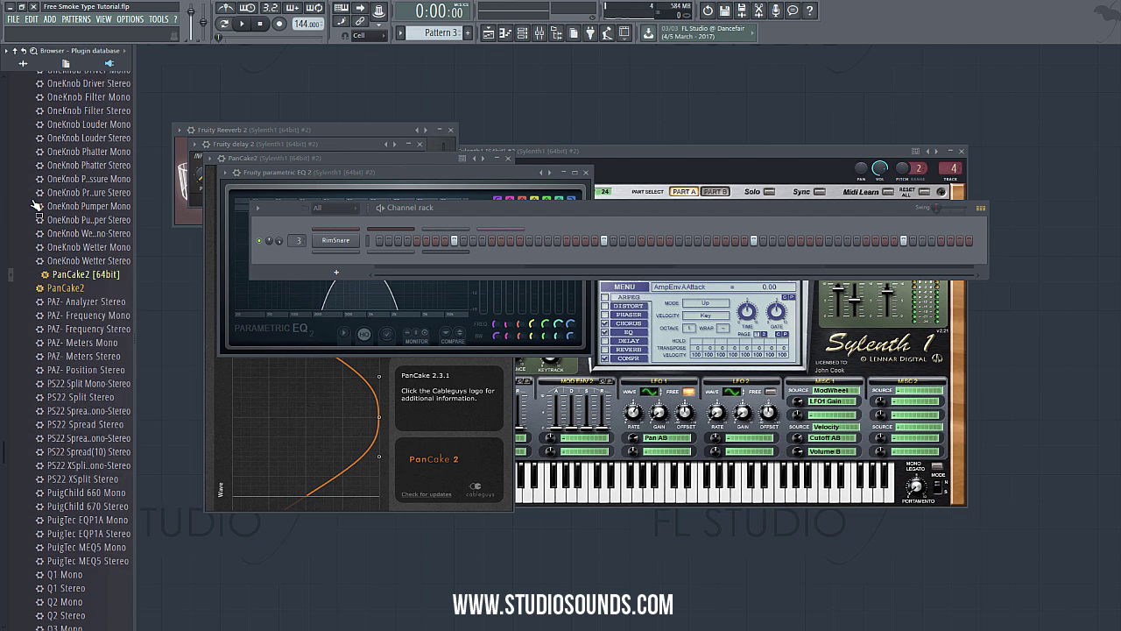
pyautogui.click(21, 64)
pyautogui.click(21, 64)
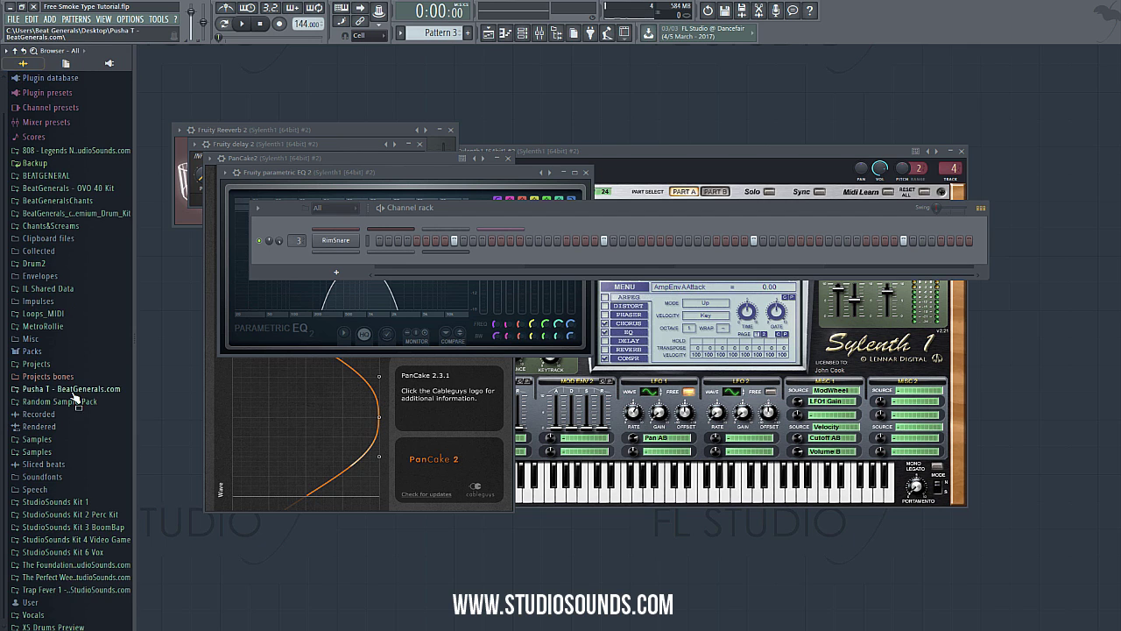
pyautogui.click(65, 562)
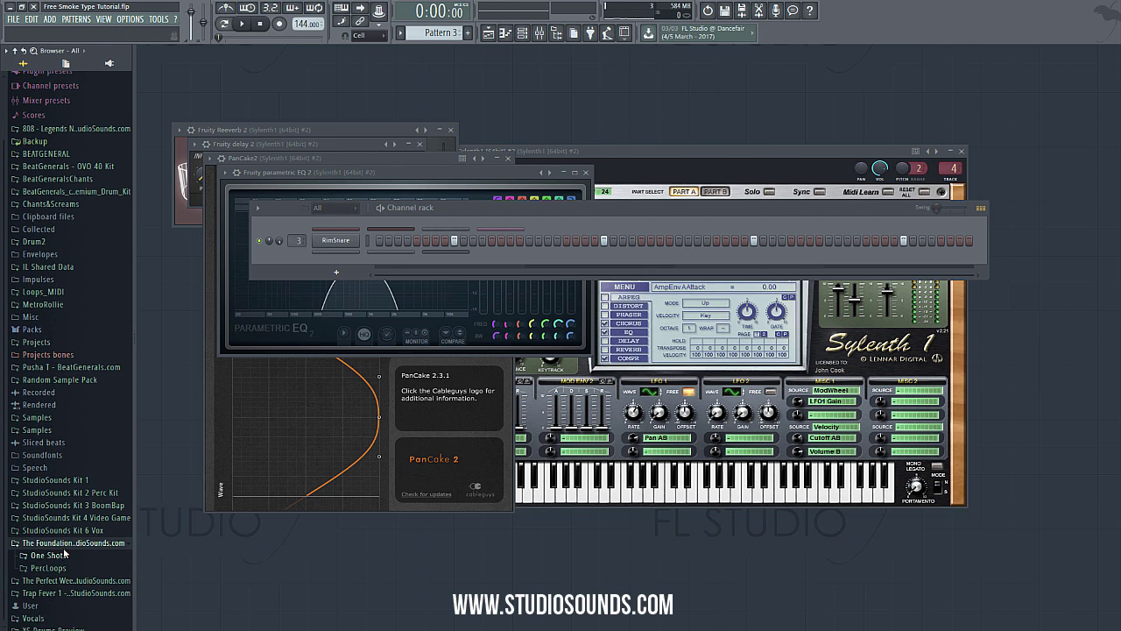
pyautogui.click(49, 564)
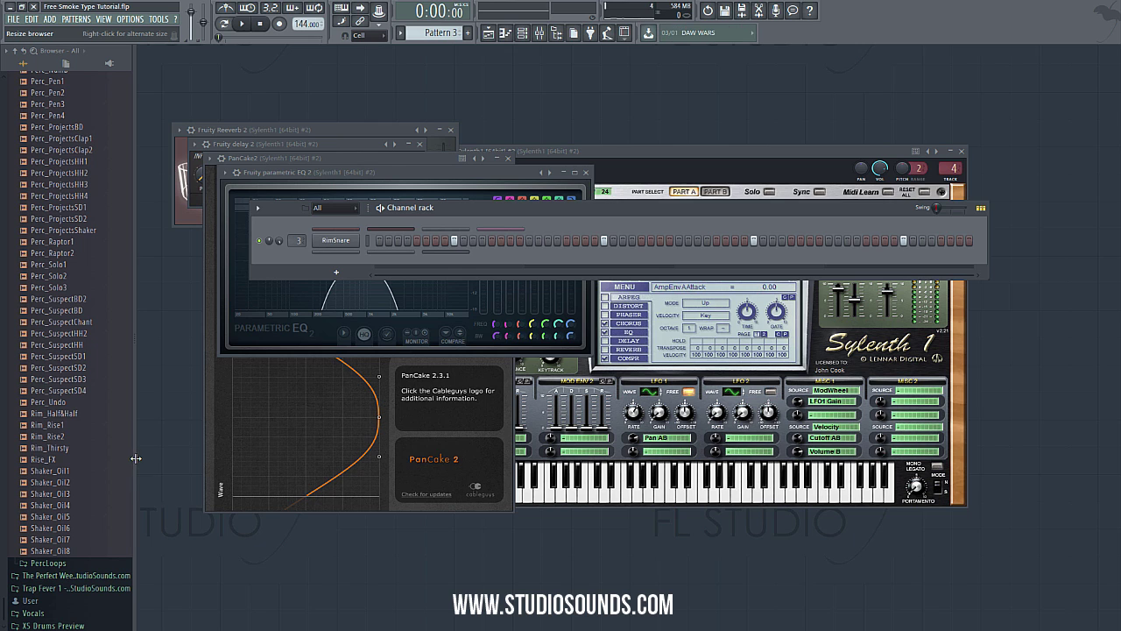
pyautogui.moveTo(137, 466); pyautogui.dragTo(153, 465)
pyautogui.moveTo(70, 413); pyautogui.dragTo(337, 261)
pyautogui.hotkey('alt', 'F8')
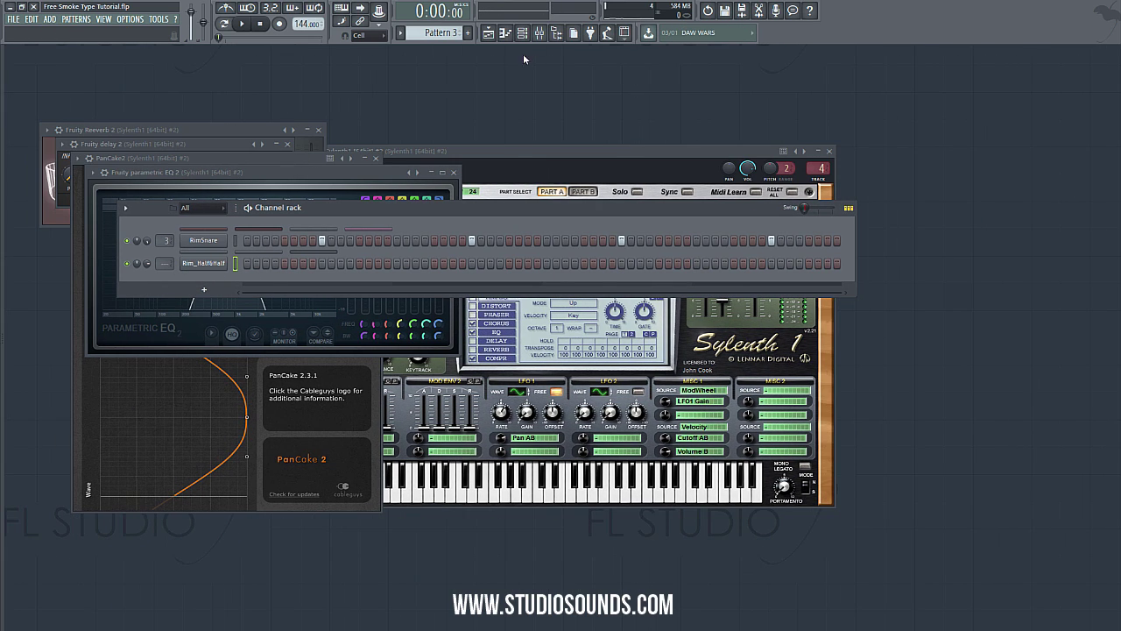
# - Switch to the empty Pattern 9 and program Rim_Half&Half hits on steps 15 and 19
pyautogui.scroll(6, 426, 29)
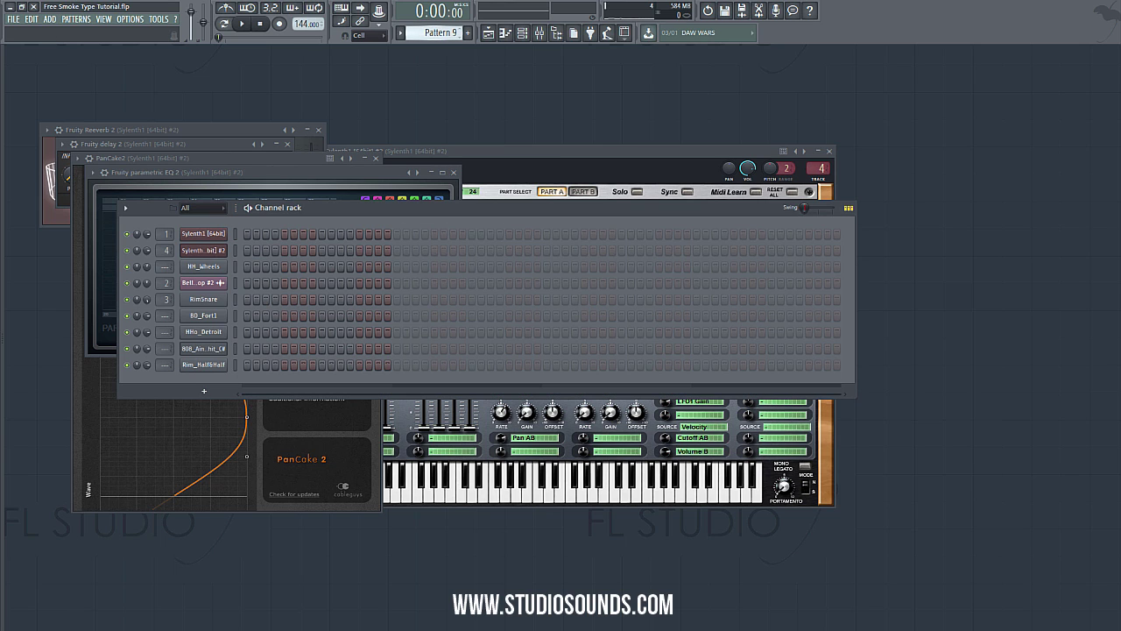
pyautogui.click(321, 364)
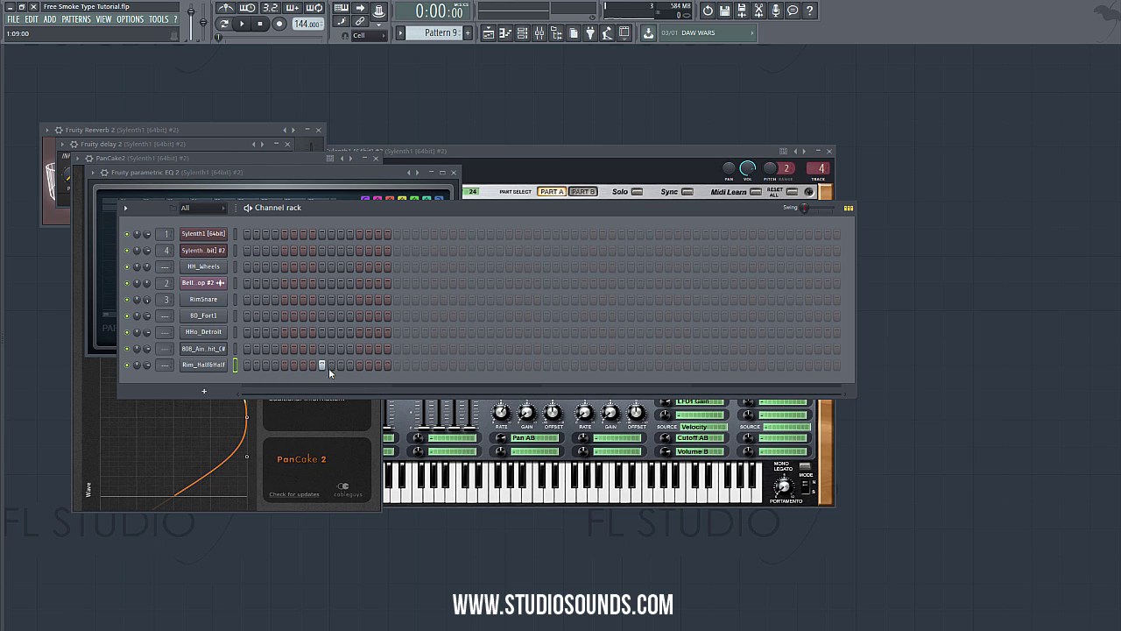
pyautogui.click(472, 364)
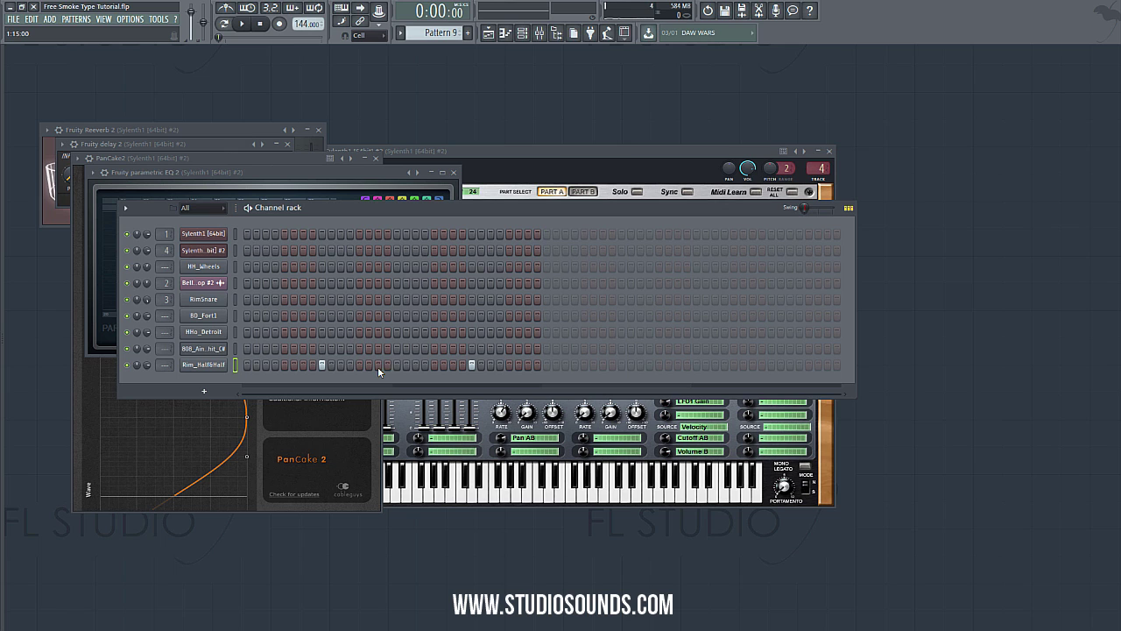
pyautogui.click(378, 364)
pyautogui.click(415, 364)
# - Place two-bar Pattern 9 clips on playlist track 9 at bars 13, 15, 17 and 19
pyautogui.click(488, 32)
pyautogui.click(212, 300)
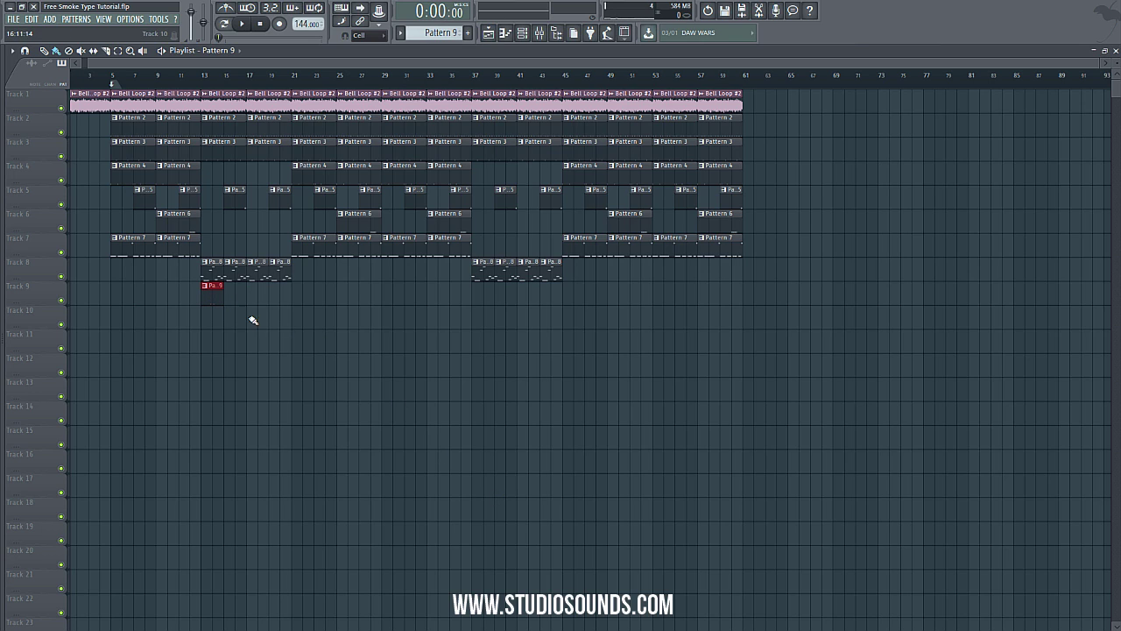
pyautogui.click(232, 298)
pyautogui.click(257, 293)
pyautogui.click(277, 296)
# - Play the arrangement from about bar 12, inspect the Rim_Half&Half notes in the piano roll, return to the playlist and stop playback
pyautogui.click(198, 74)
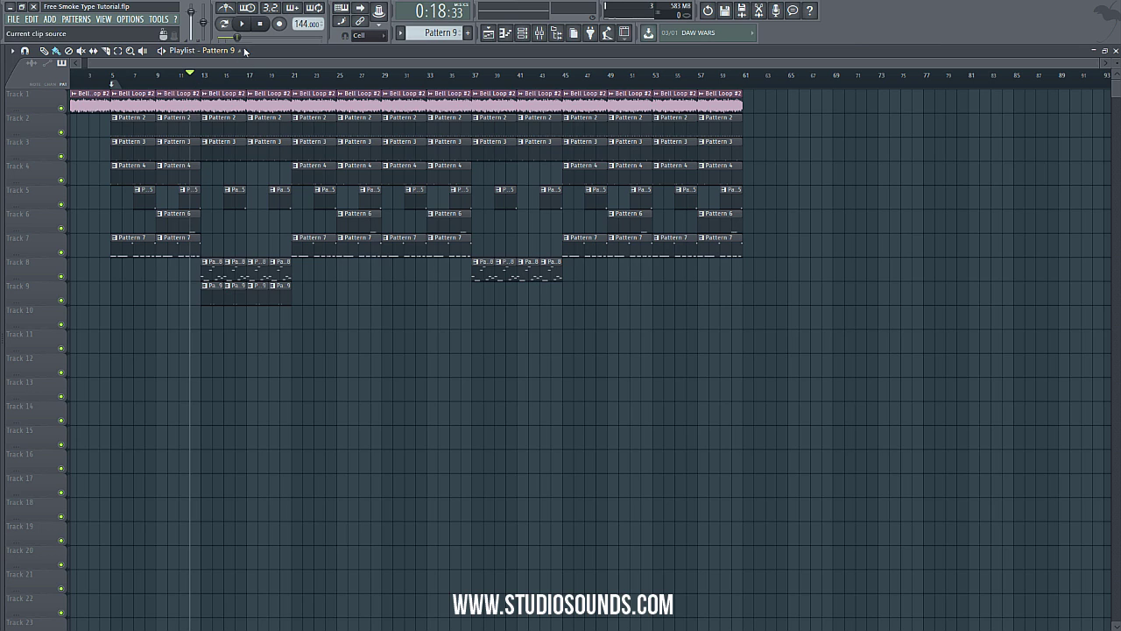
pyautogui.click(246, 24)
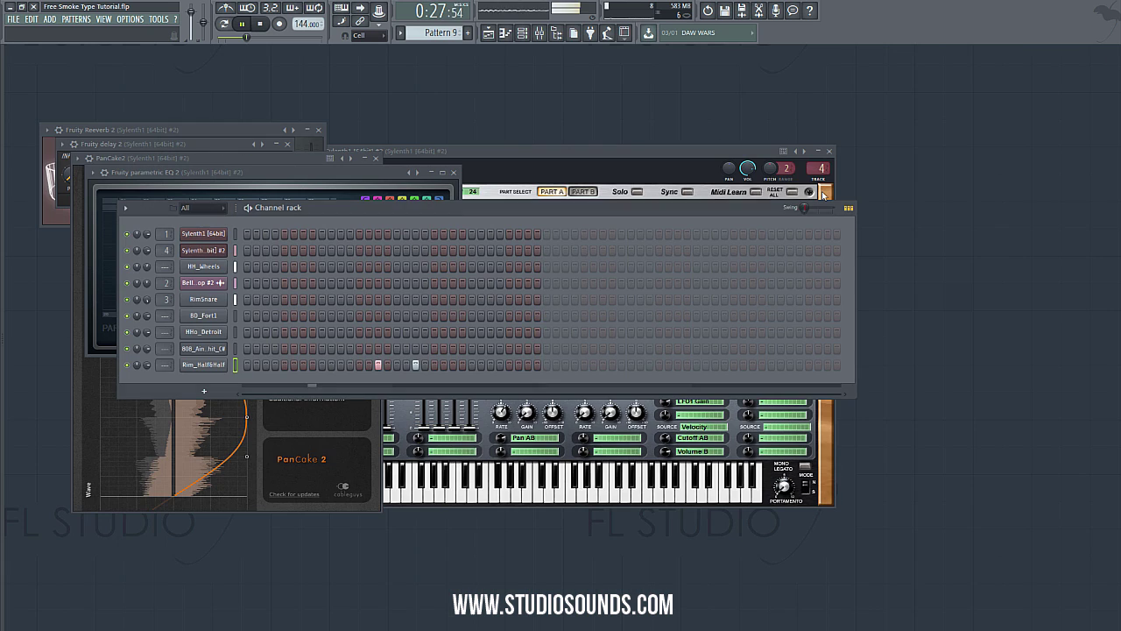
pyautogui.press('F5')
pyautogui.press('F7')
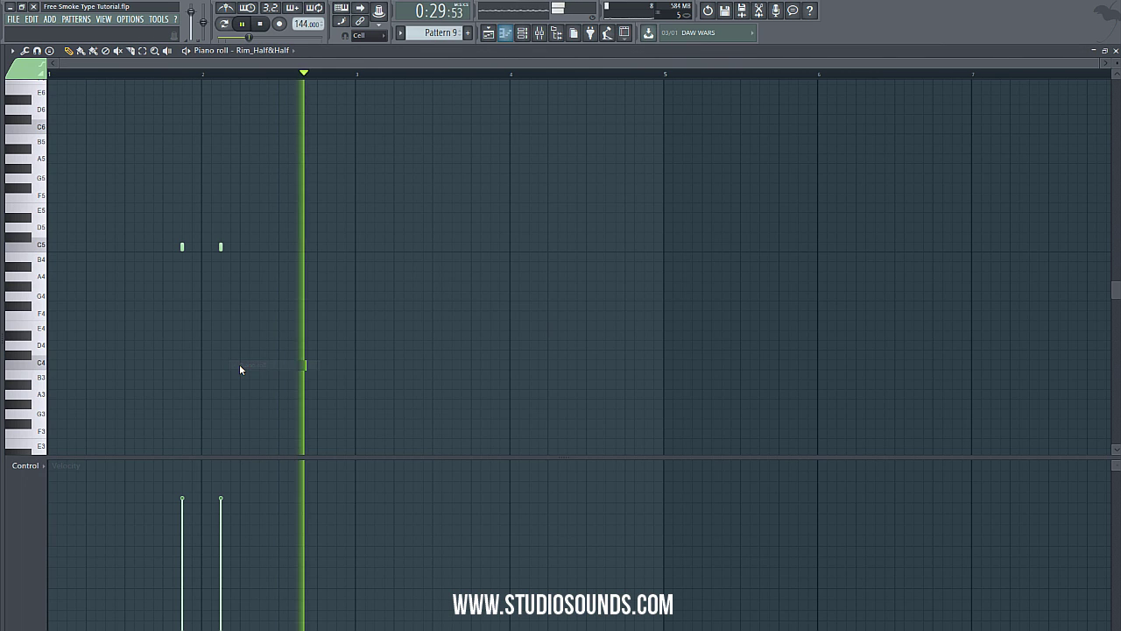
pyautogui.hotkey('alt', 'q')
pyautogui.click(640, 393)
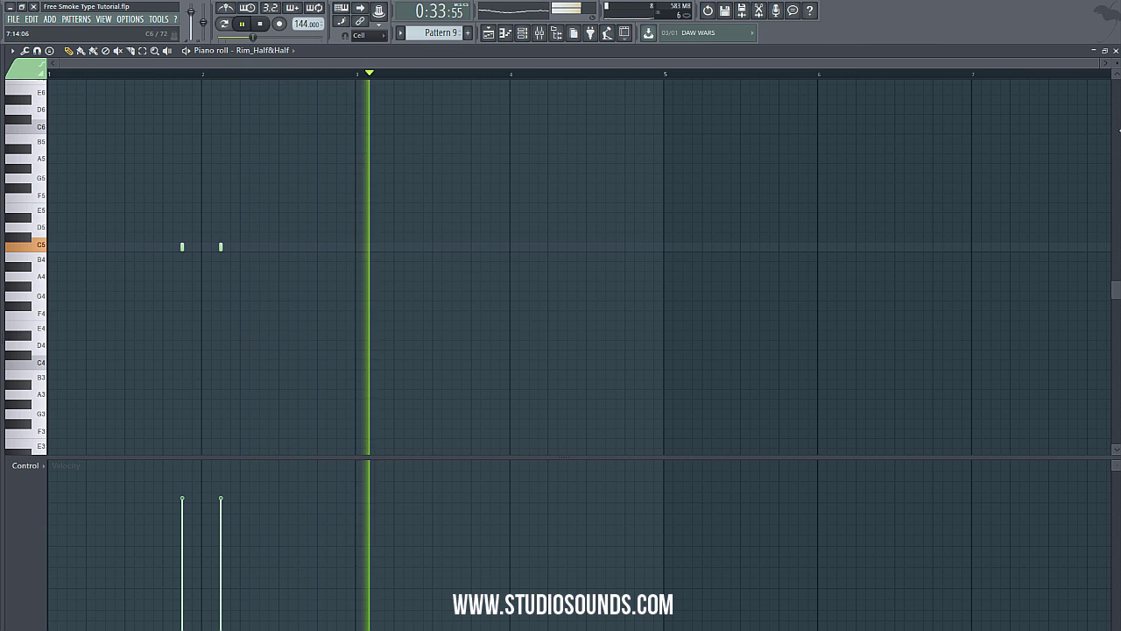
pyautogui.click(1115, 51)
pyautogui.press('F5')
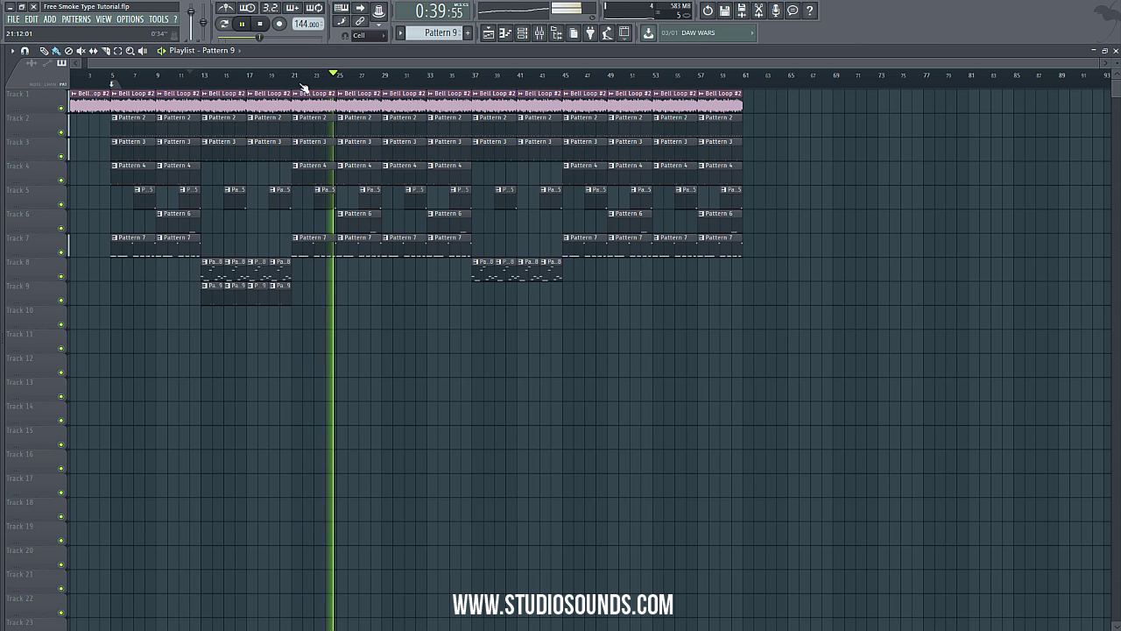
pyautogui.click(261, 25)
pyautogui.click(265, 24)
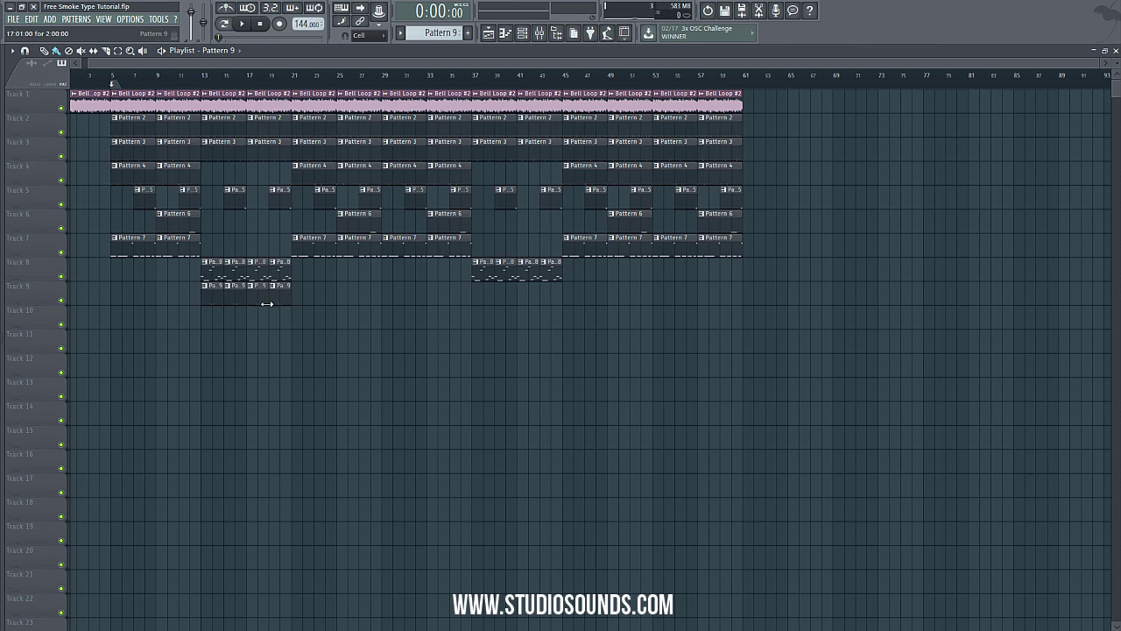
# - Paint four two-bar Pattern 9 clips on playlist track 9 from bar 37 to bar 45
pyautogui.moveTo(481, 300); pyautogui.dragTo(560, 300)
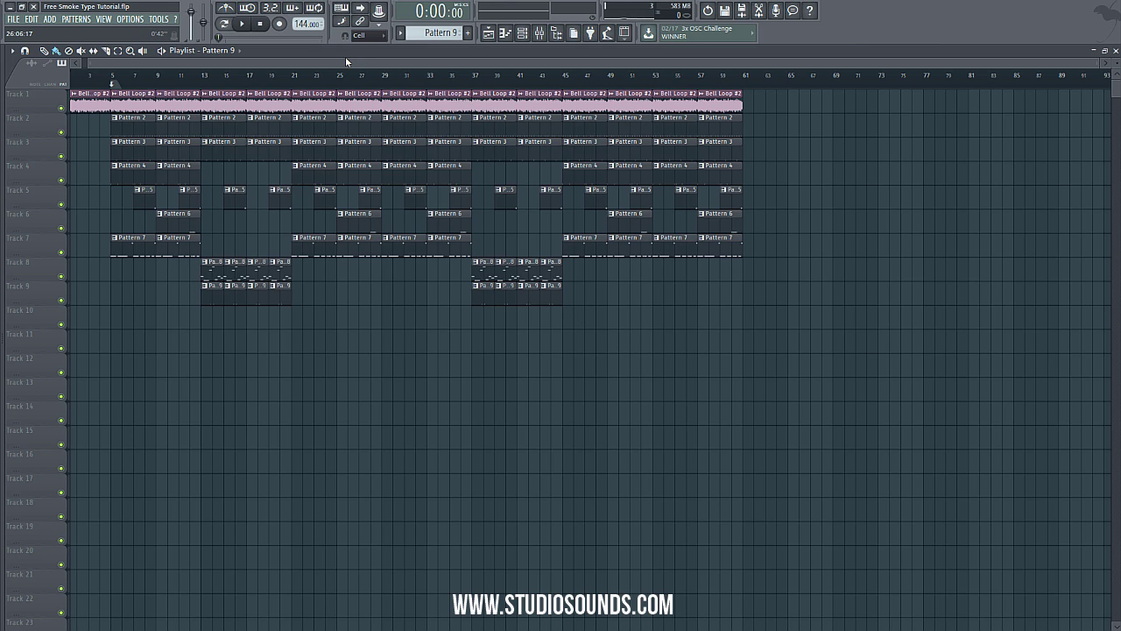
pyautogui.moveTo(345, 60); pyautogui.dragTo(241, 63)
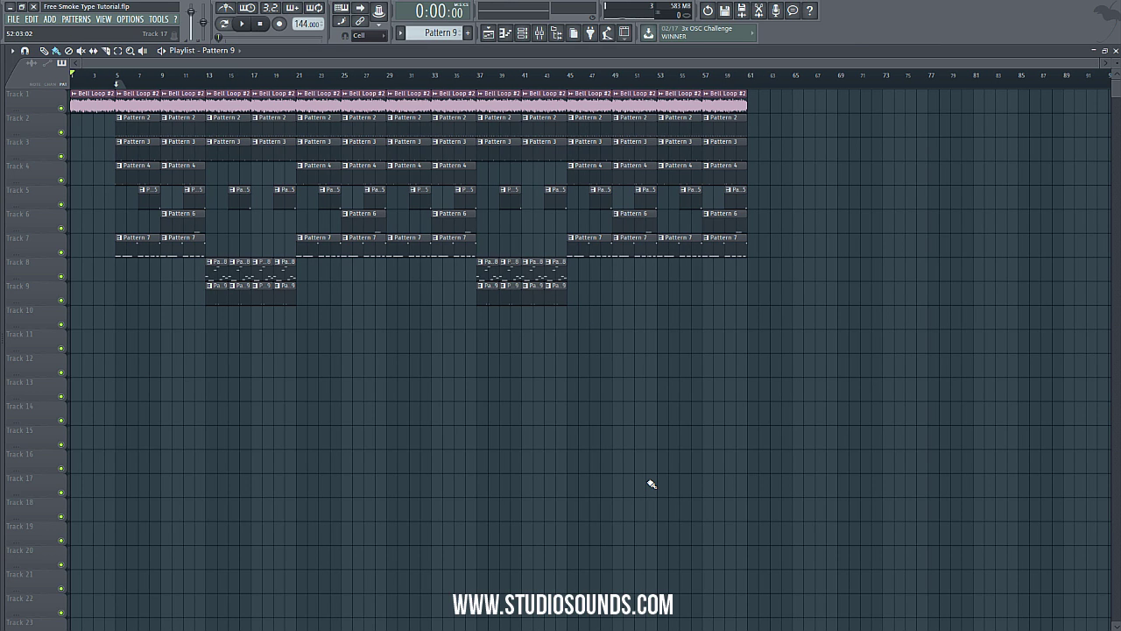